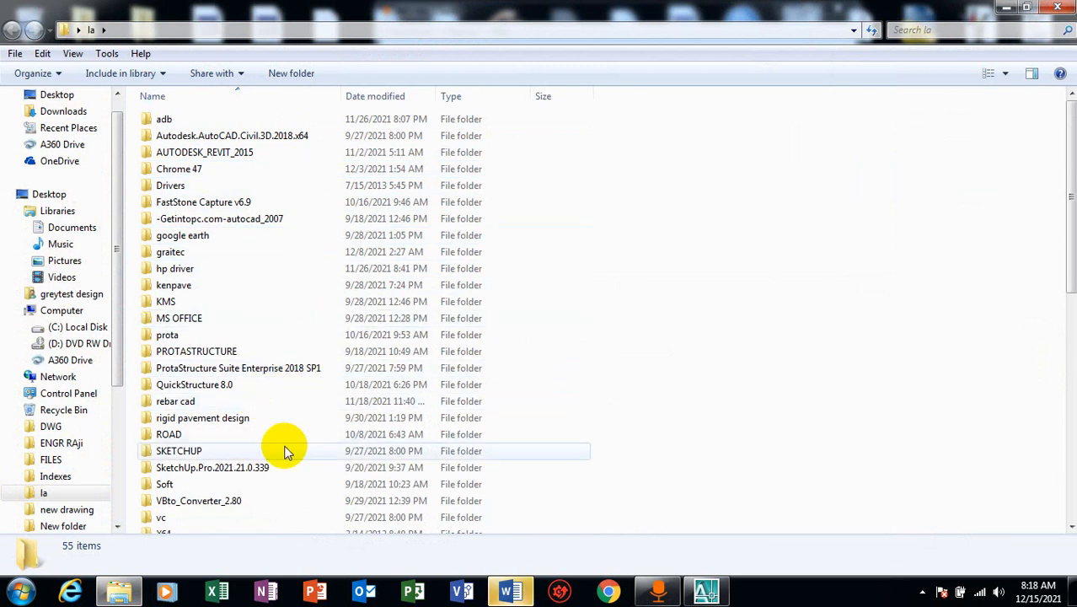
Step: Dismiss the Word repair error and close the recovered STRUCTURAL DETAILING document
left_click(510, 589)
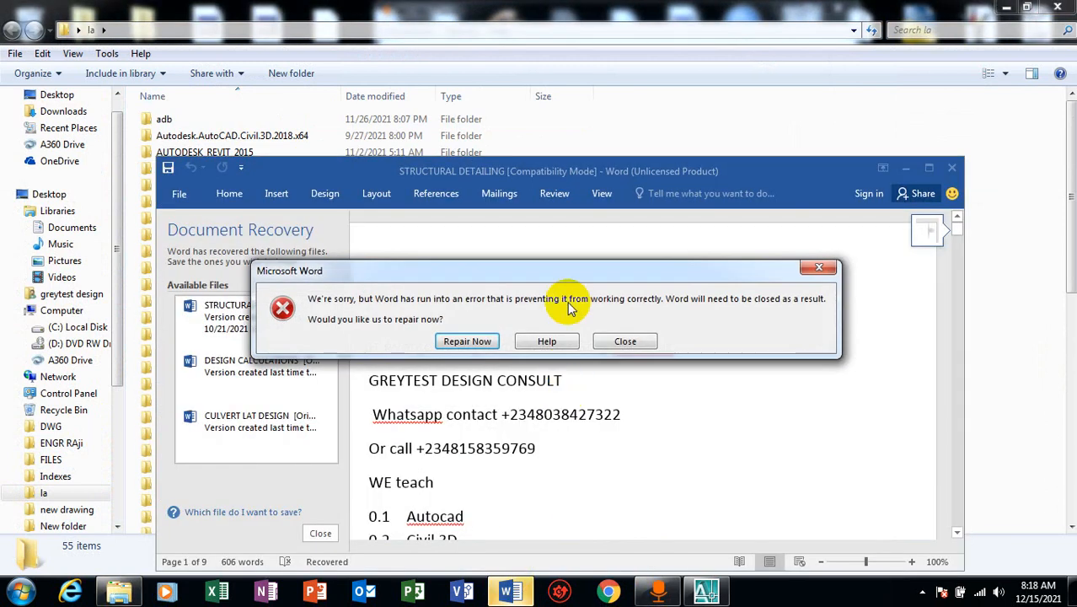
left_click_drag(570, 274, 653, 37)
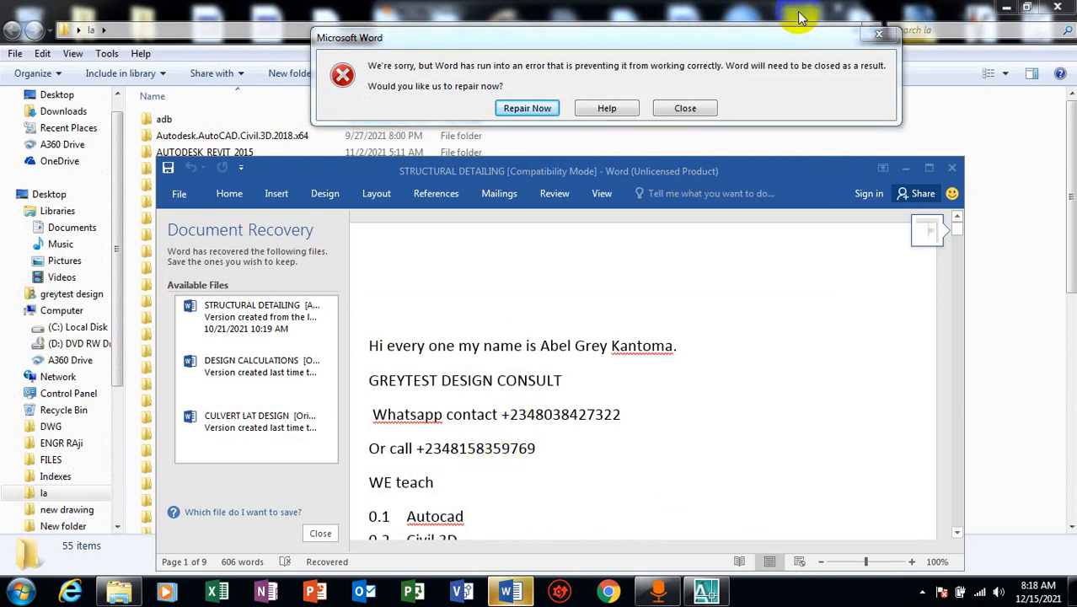
left_click(686, 108)
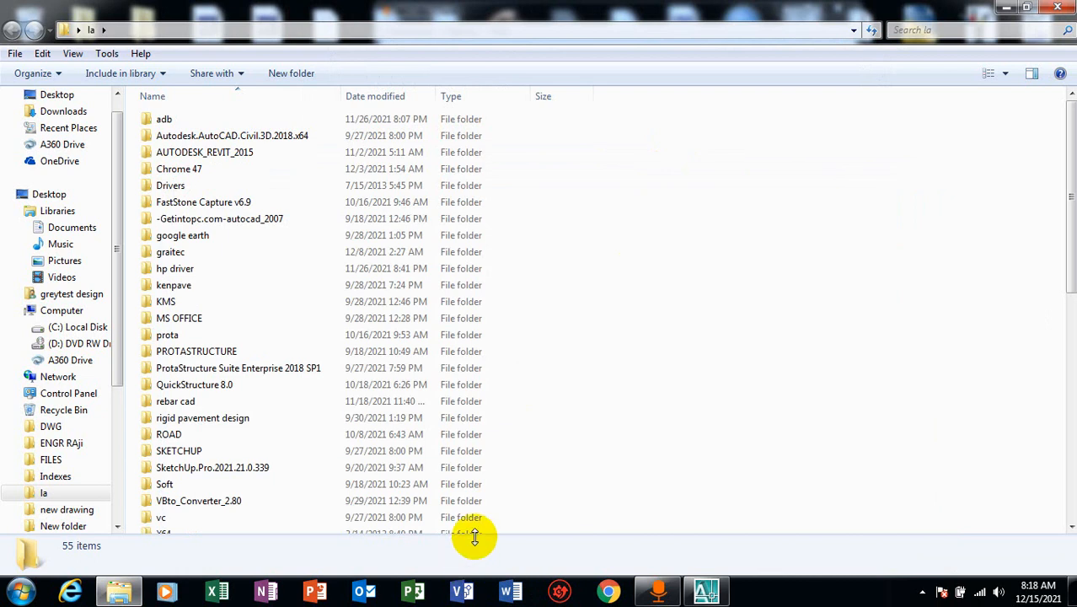
Step: Launch Civilsoft QuickStructure 8 from the QuickStructure 8.0 folder and minimize the file browser
double_click(360, 384)
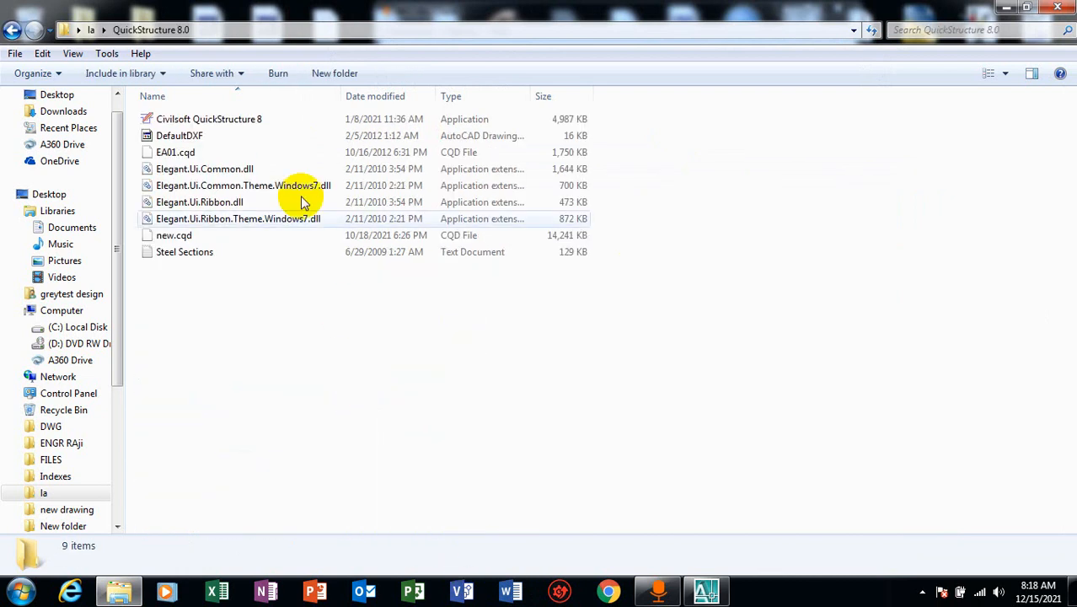
left_click(284, 120)
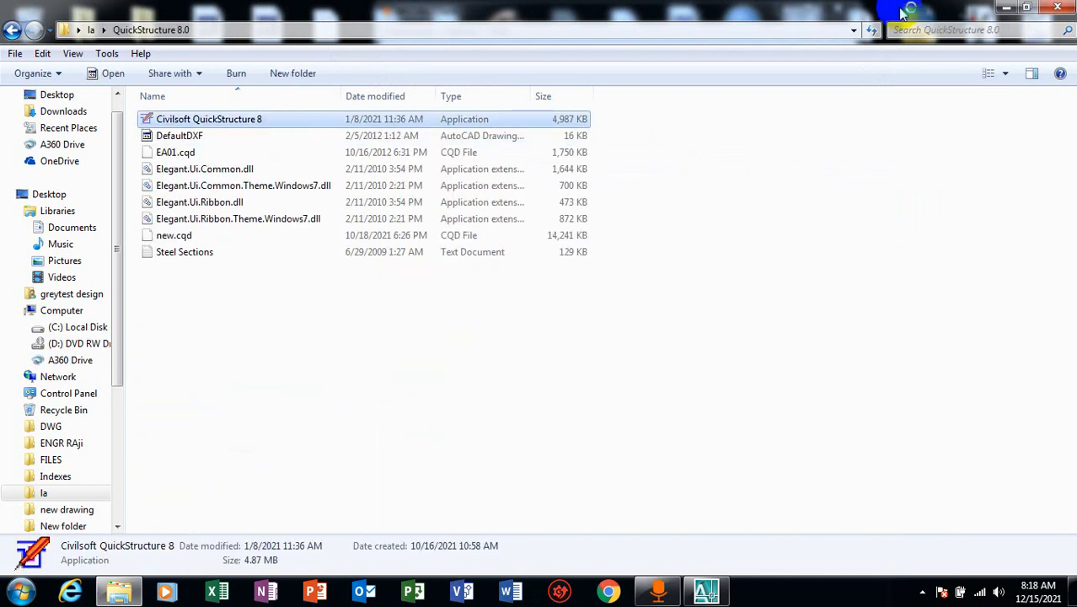
left_click(1006, 7)
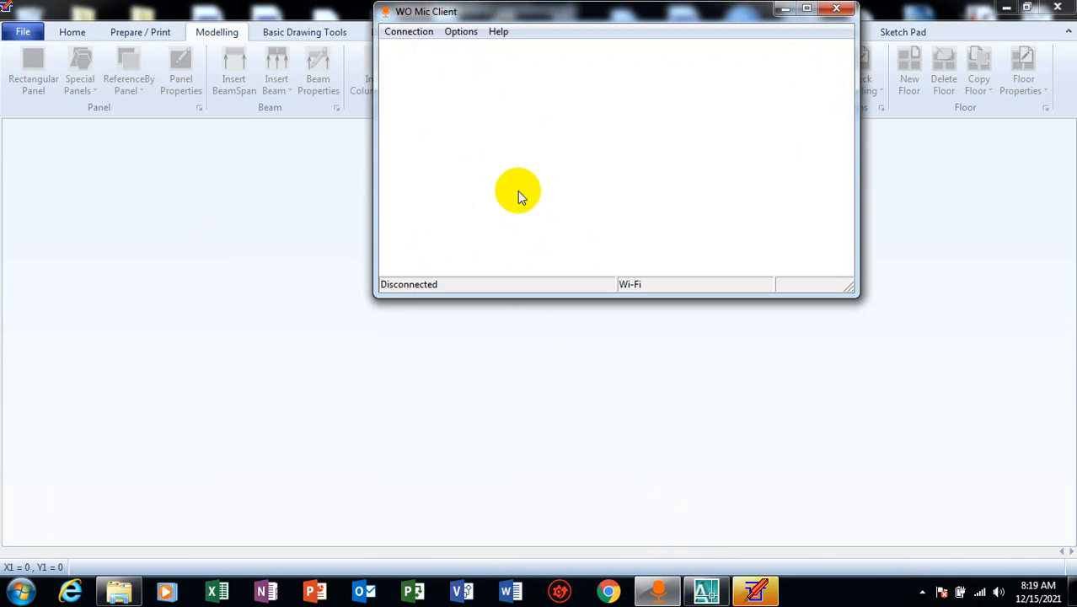
Step: Connect WO Mic Client over Wi-Fi to phone IP address 10.104.157.157 and minimize its window
left_click(413, 32)
left_click(431, 50)
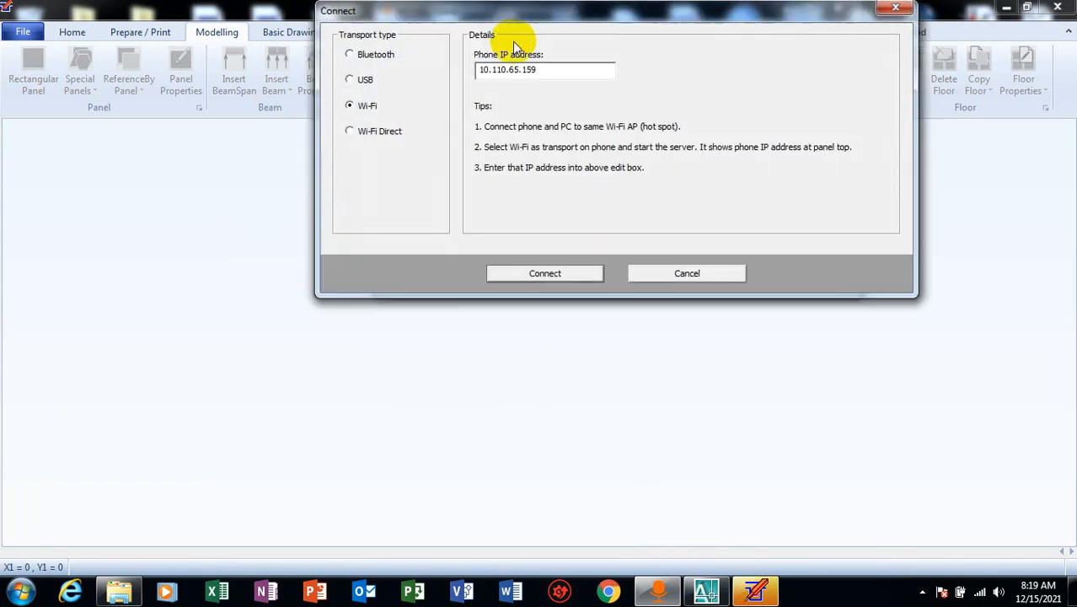
left_click_drag(558, 70, 472, 73)
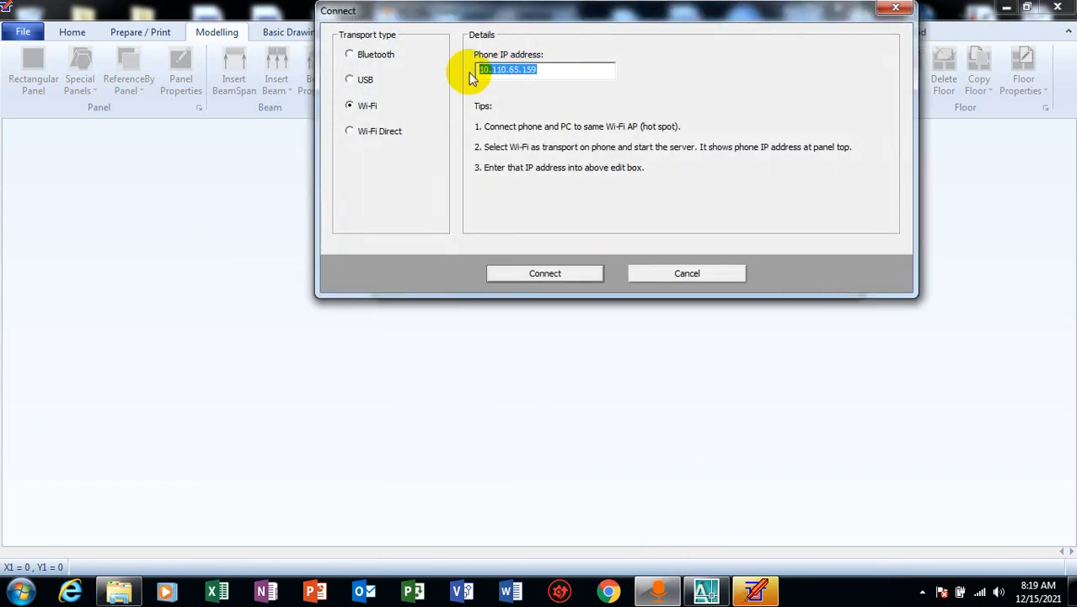
type("157")
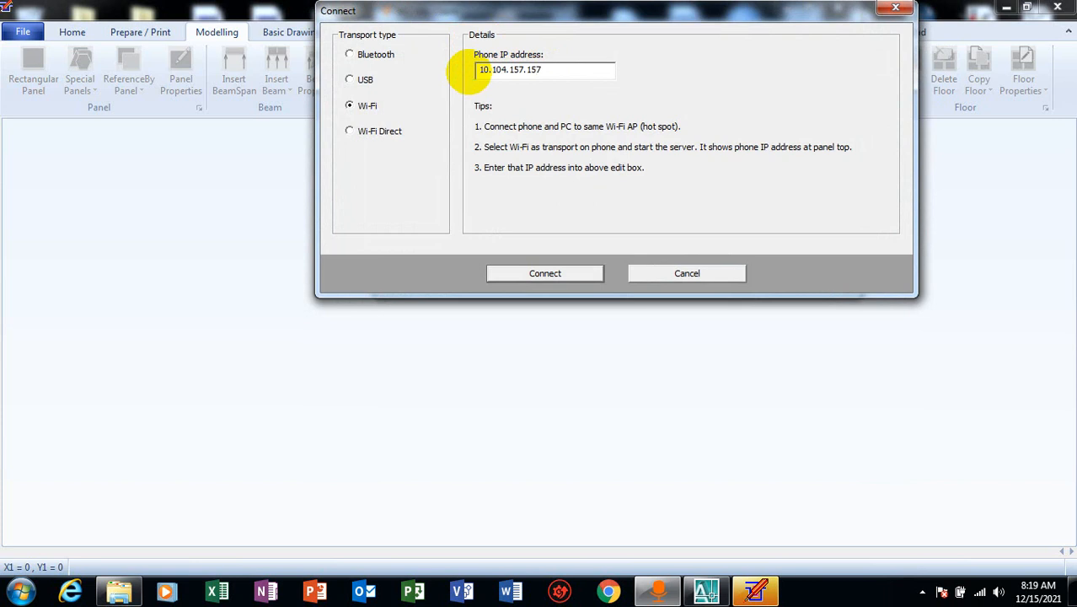
left_click(539, 273)
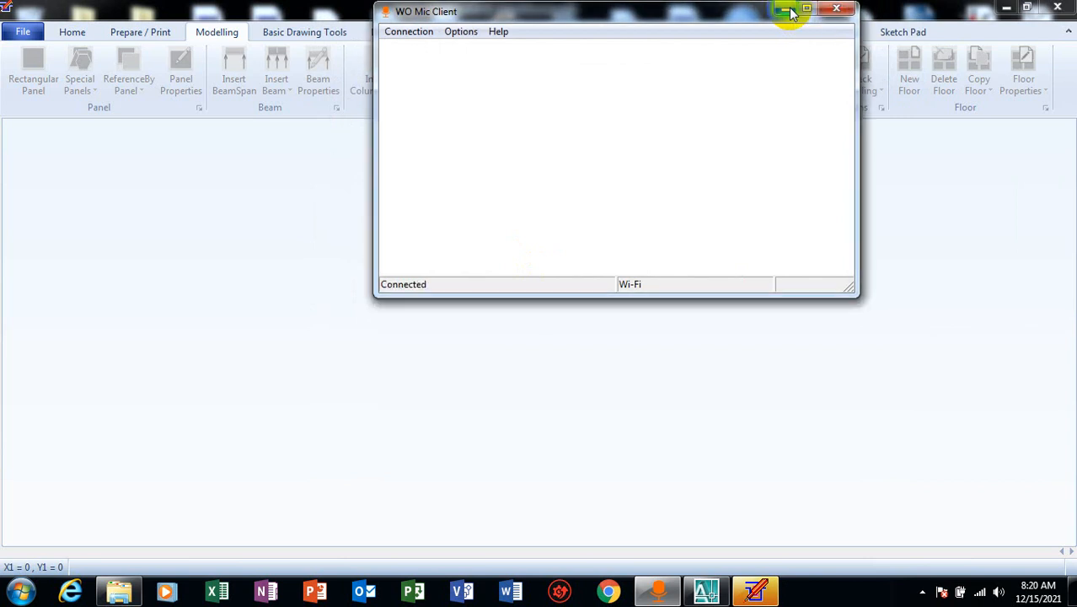
left_click(786, 9)
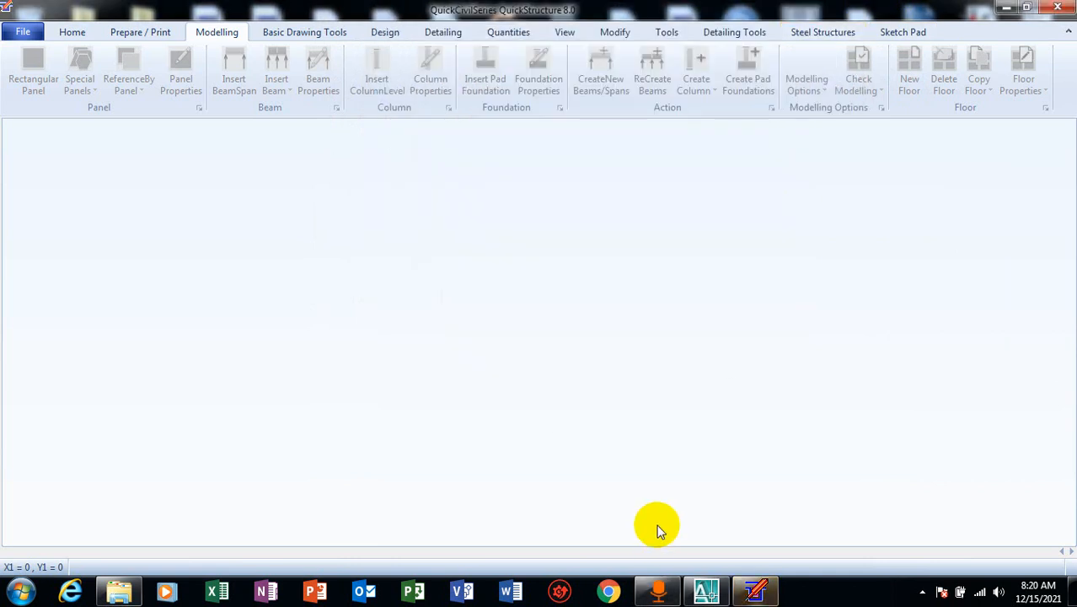
Step: Switch to AutoCAD and examine the overall layout of the small grid plan below the half-octagon plan
left_click(720, 593)
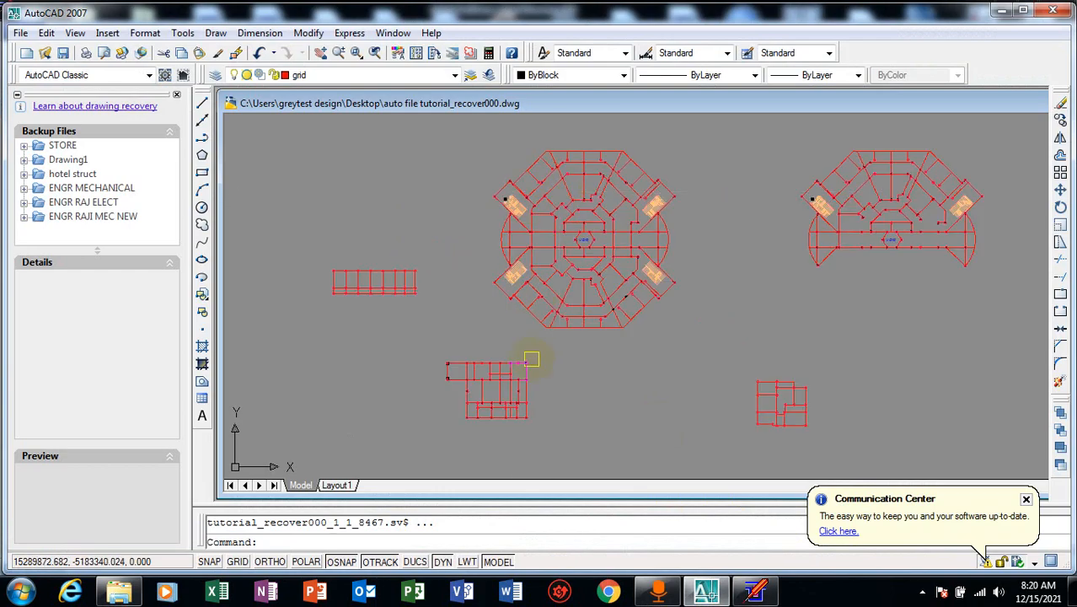
scroll(530, 360, "down", 3)
scroll(663, 319, "up", 8)
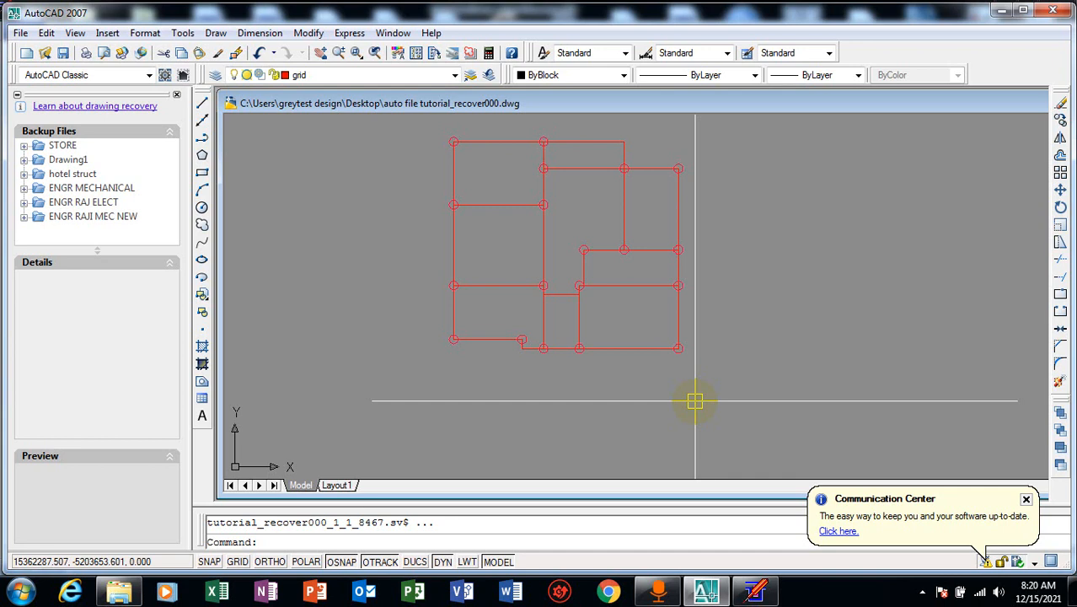
scroll(642, 383, "down", 3)
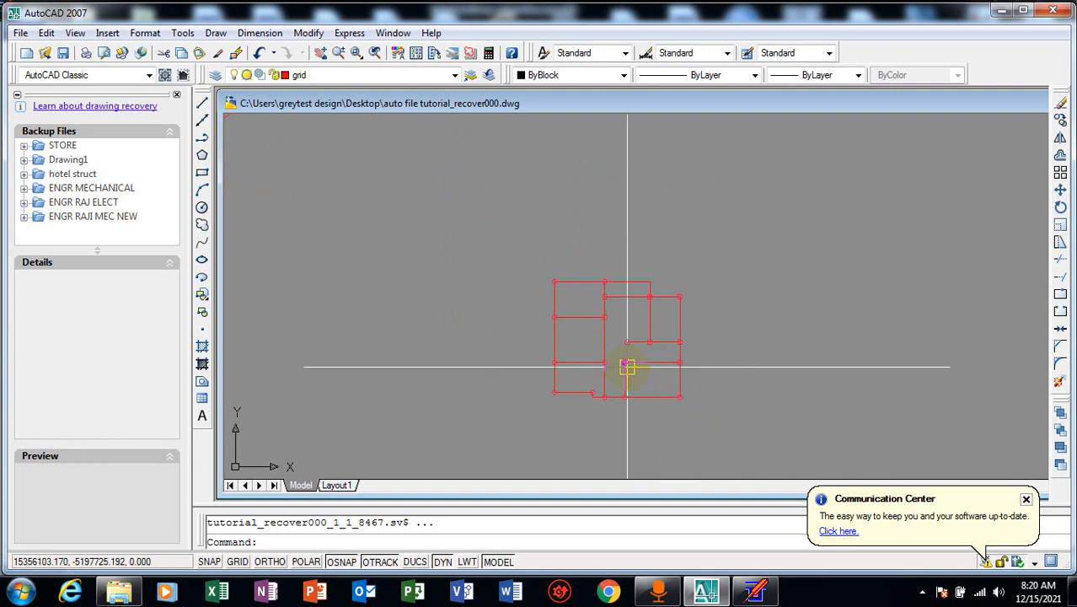
scroll(627, 366, "up", 2)
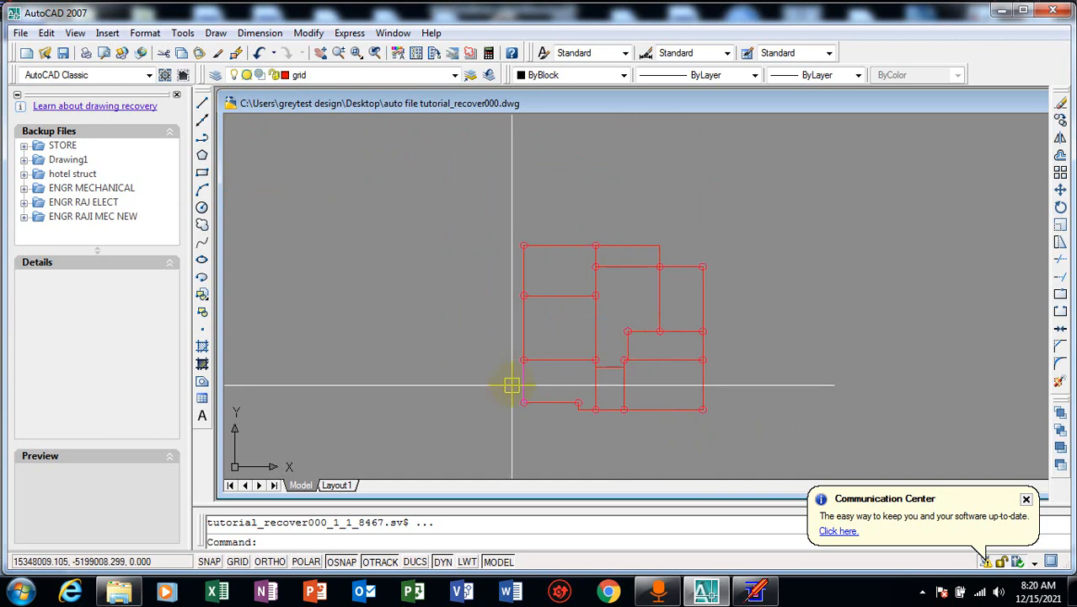
Step: Examine the column circles at the grid-line intersections of the small plan, from its outer corners to its interior
scroll(547, 306, "up", 3)
scroll(523, 282, "up", 5)
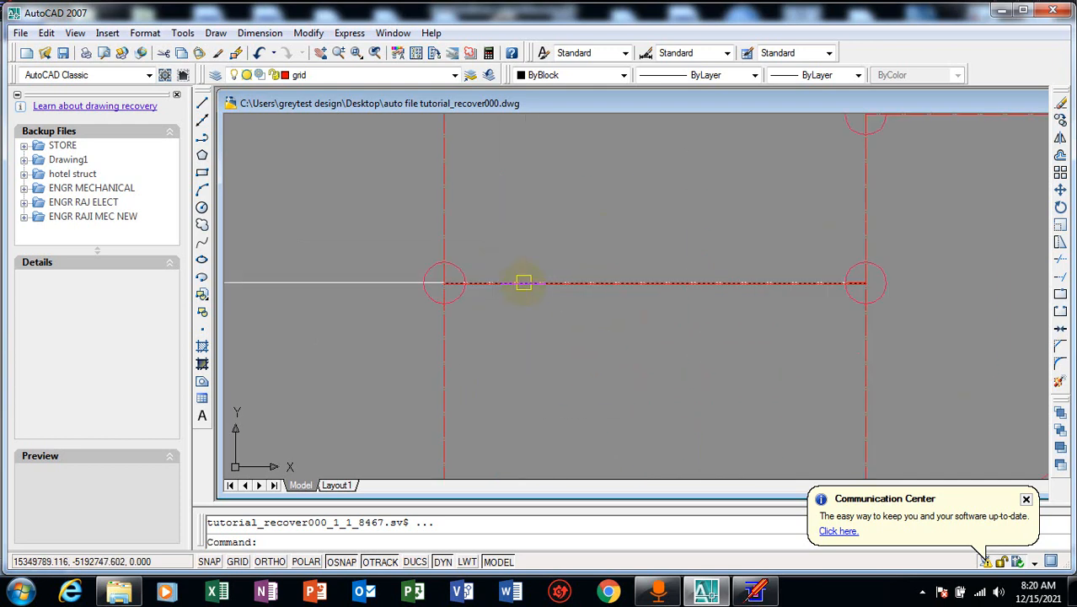
scroll(523, 328, "down", 3)
scroll(505, 234, "up", 5)
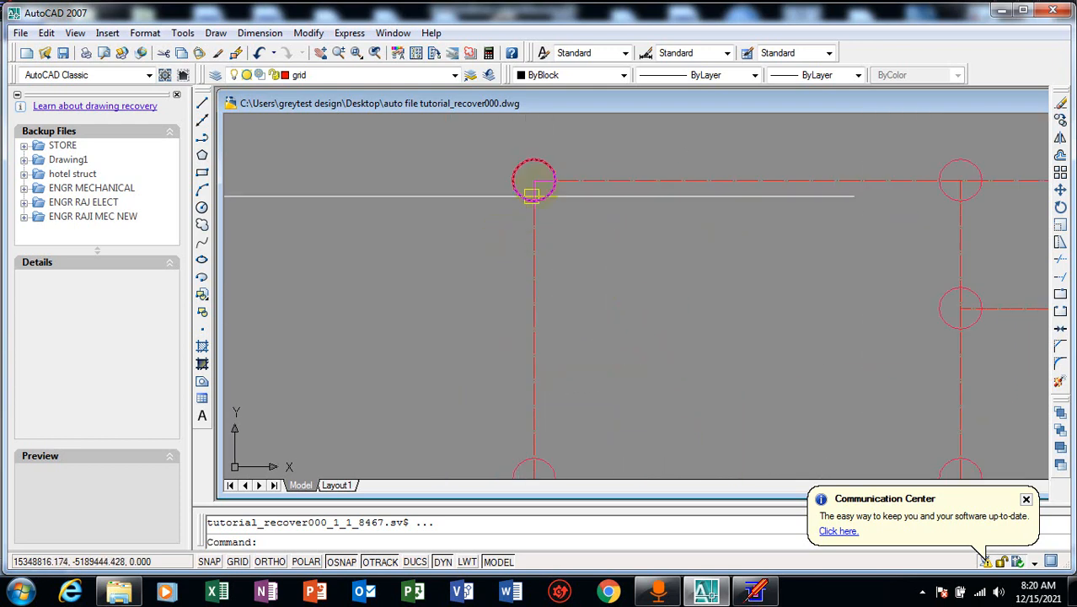
scroll(531, 196, "up", 3)
scroll(508, 236, "down", 5)
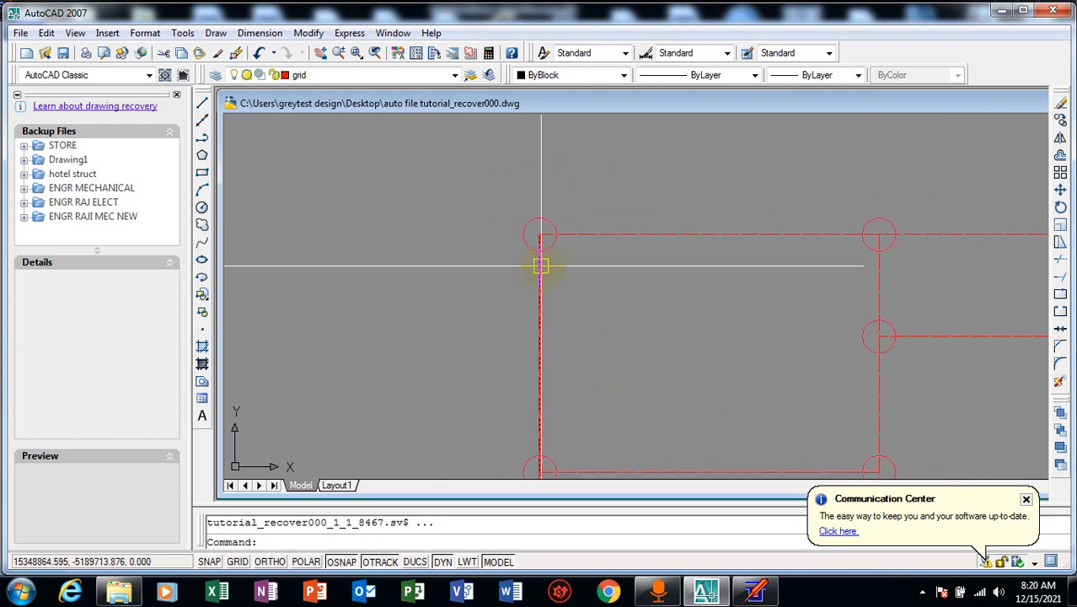
scroll(541, 236, "up", 2)
scroll(493, 244, "up", 3)
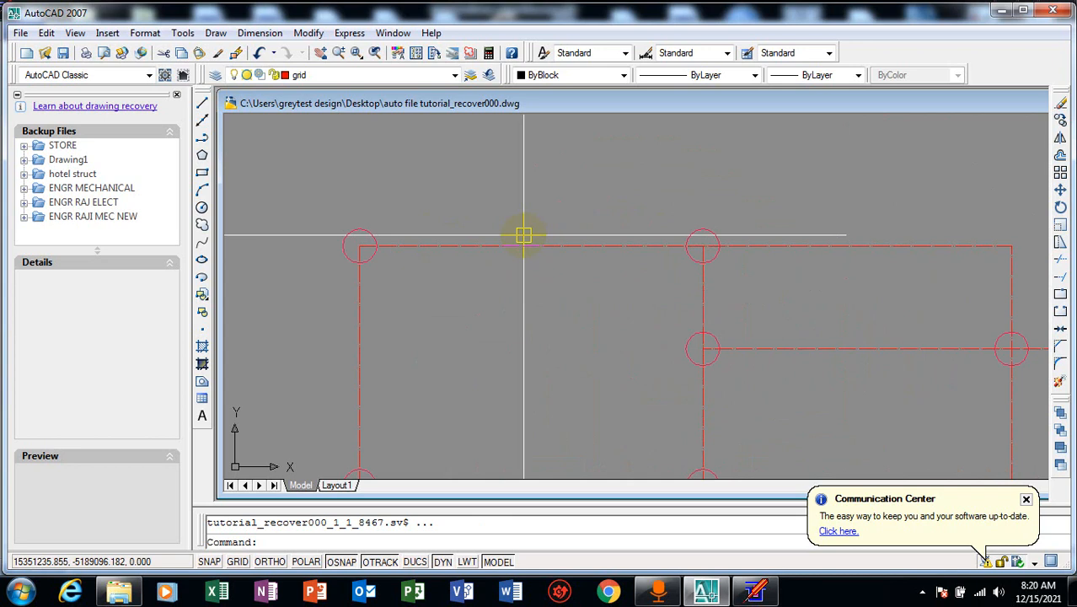
scroll(726, 231, "up", 6)
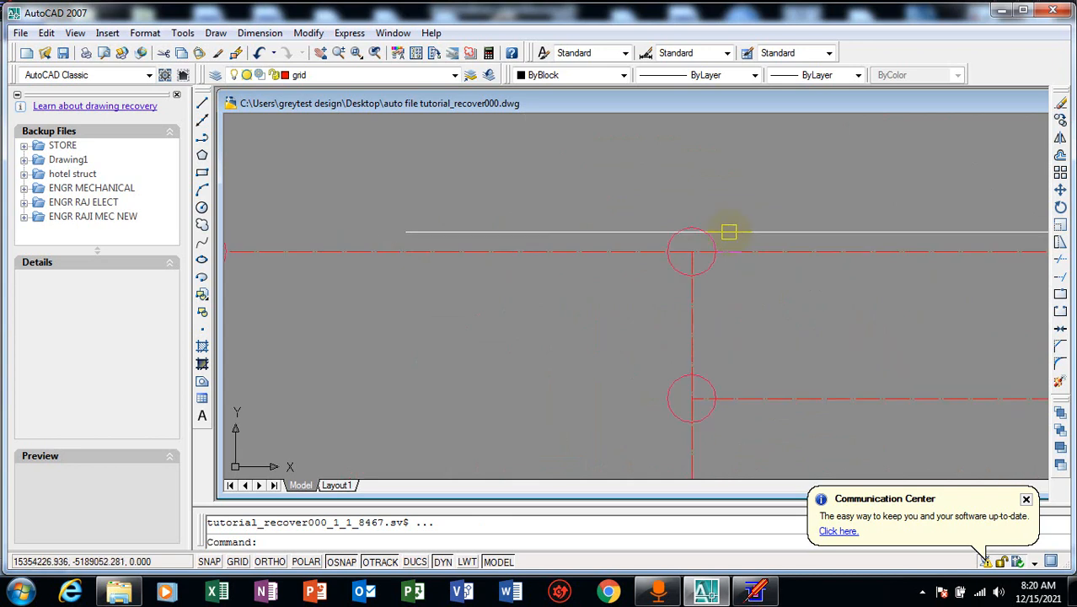
scroll(615, 309, "down", 5)
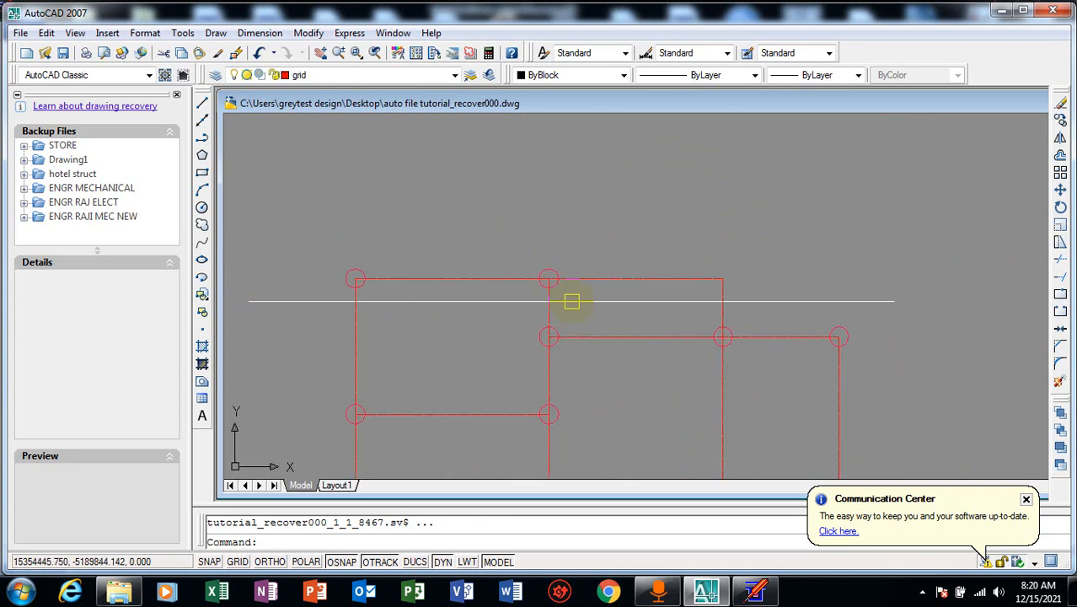
scroll(741, 293, "up", 5)
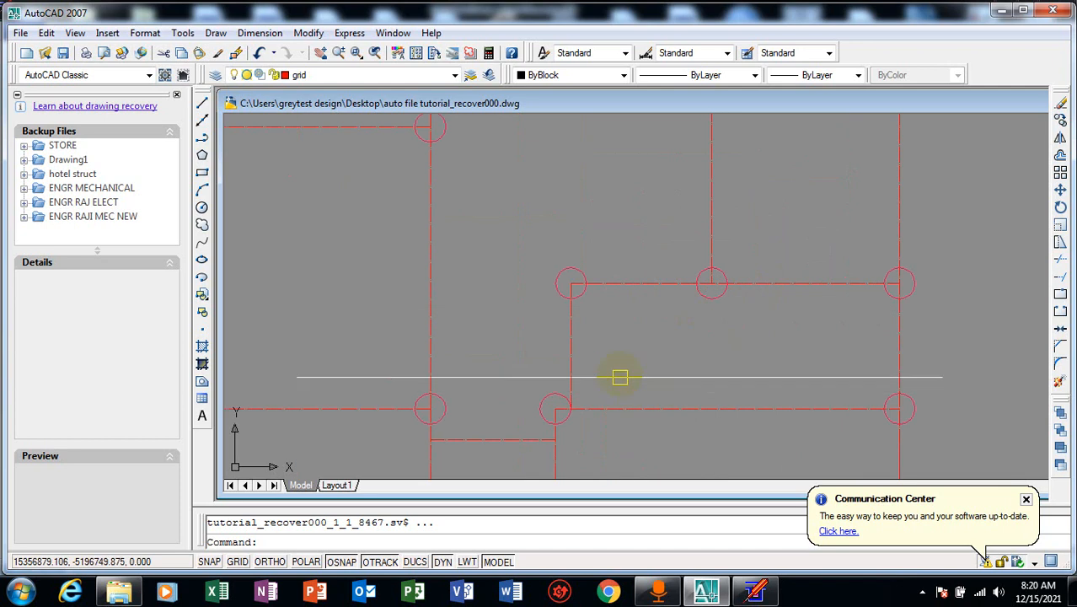
scroll(620, 371, "down", 2)
scroll(583, 363, "up", 2)
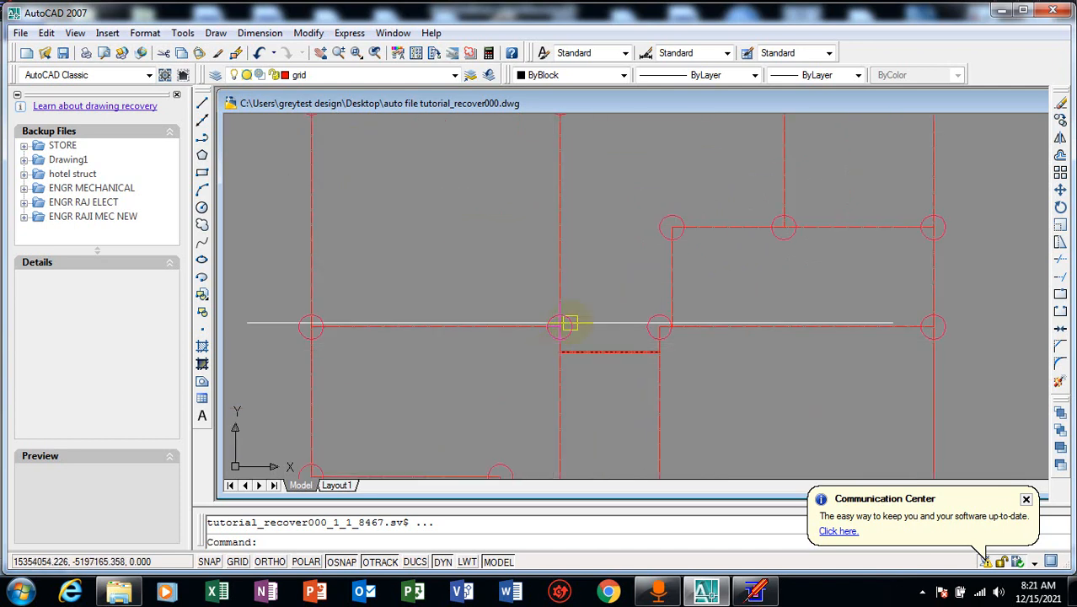
scroll(570, 322, "up", 3)
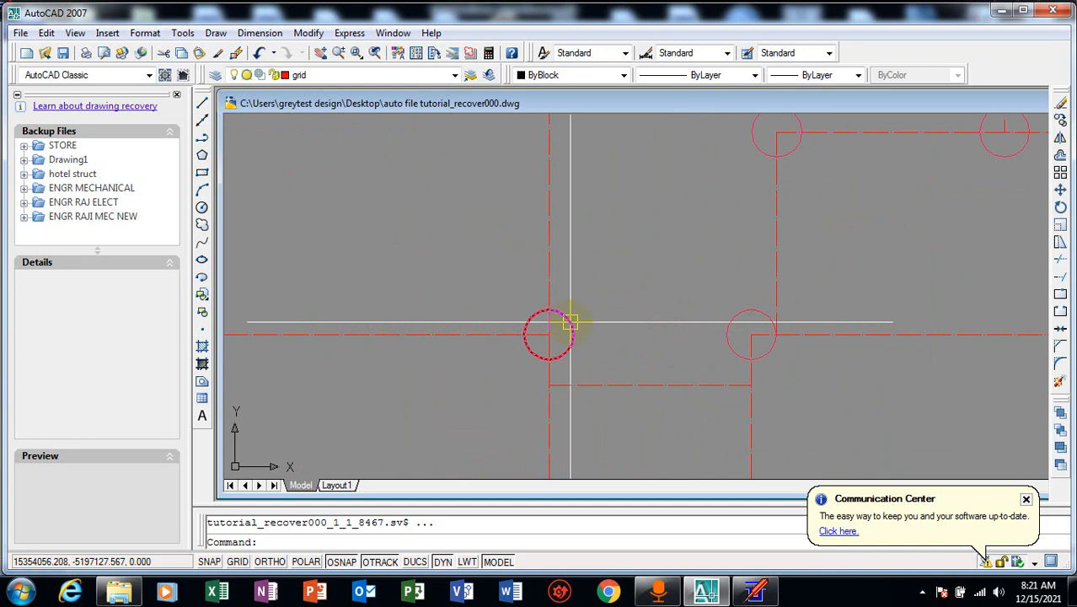
scroll(571, 322, "down", 6)
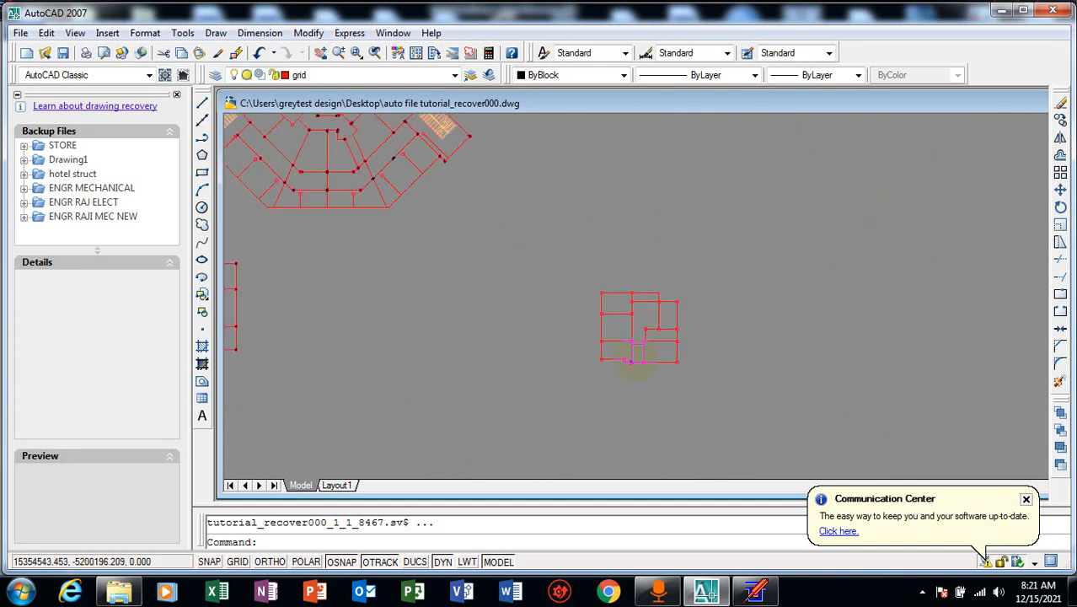
Step: Compare the small grid plan with the other grid plans in the drawing, including the strip, octagonal and rectangular layouts
scroll(641, 353, "down", 4)
scroll(642, 353, "up", 3)
scroll(641, 291, "up", 3)
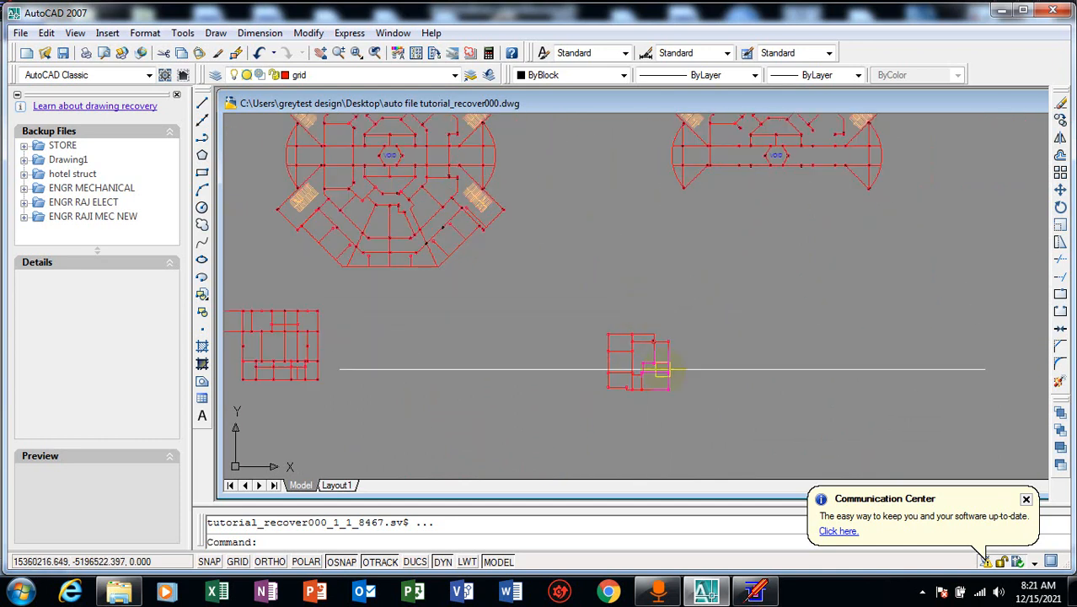
scroll(663, 369, "down", 8)
scroll(539, 253, "up", 2)
scroll(512, 401, "down", 1)
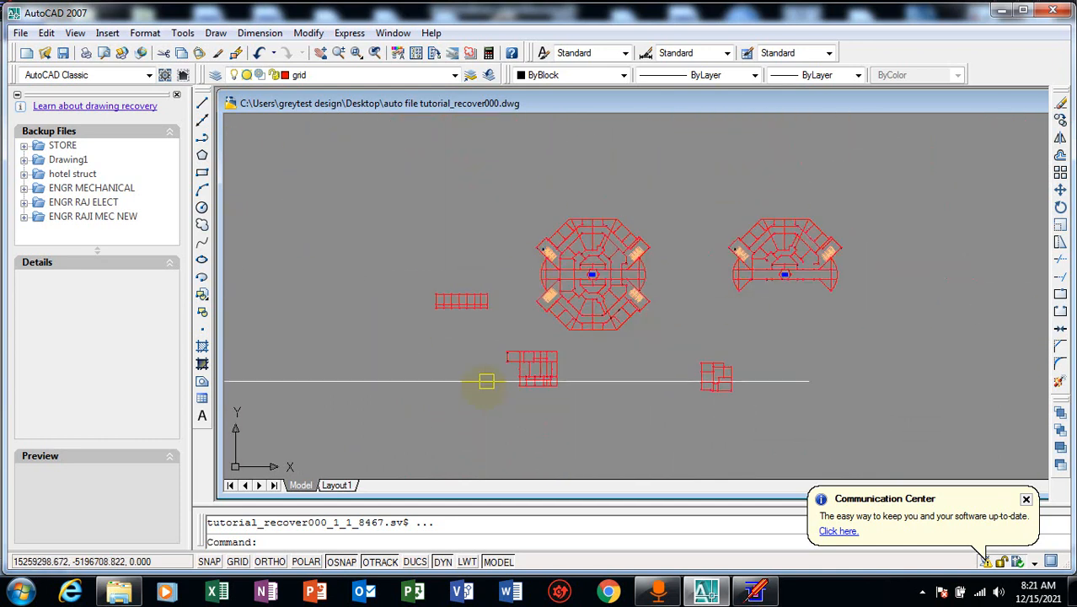
scroll(584, 357, "up", 4)
scroll(584, 358, "up", 5)
scroll(533, 328, "up", 5)
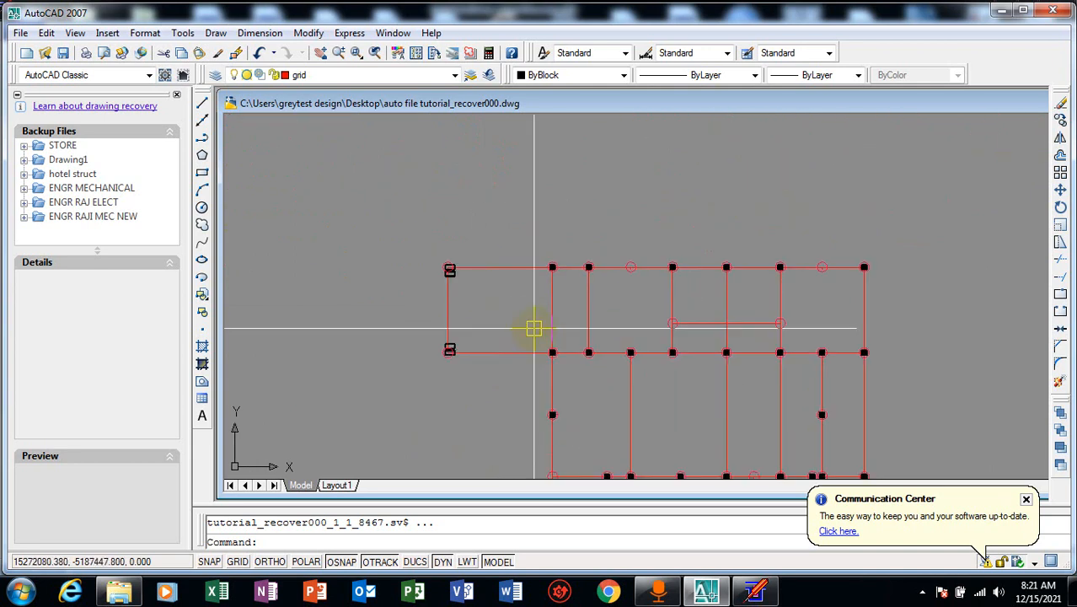
scroll(502, 272, "down", 10)
scroll(380, 303, "up", 10)
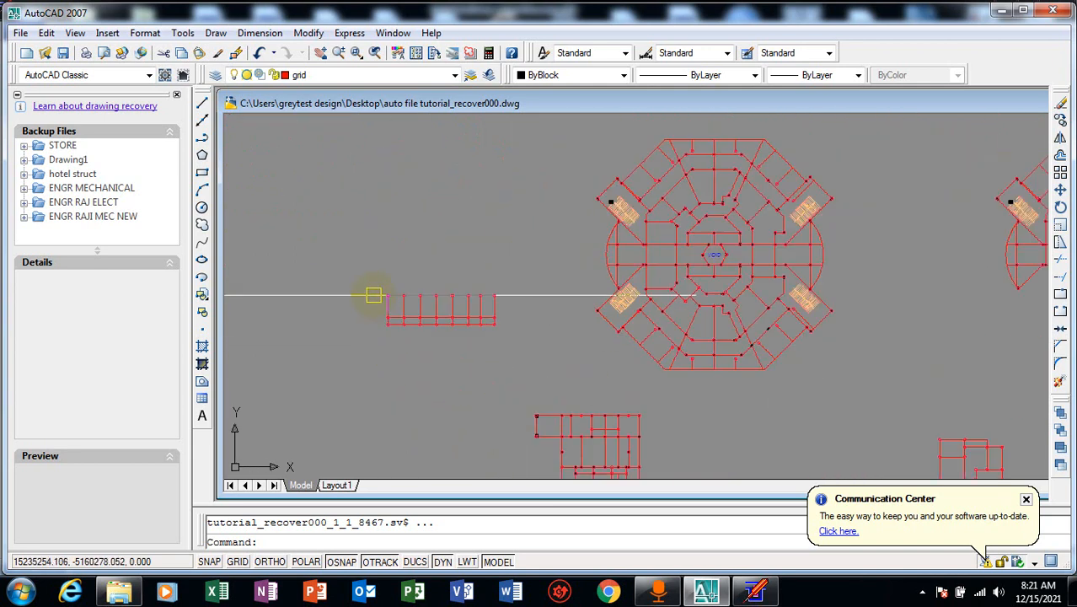
scroll(333, 312, "down", 6)
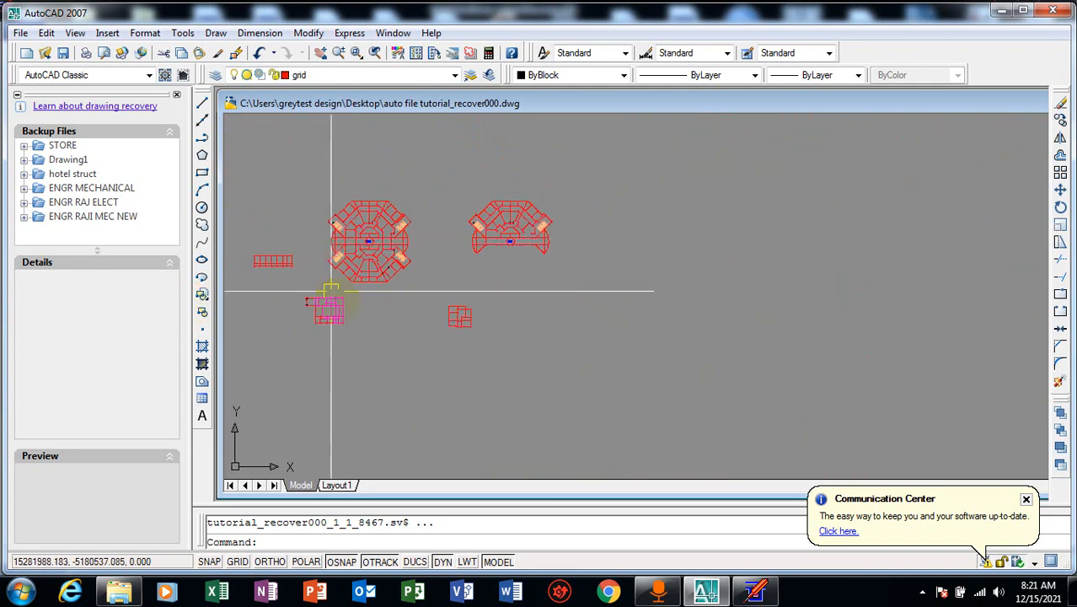
scroll(451, 308, "up", 2)
scroll(507, 375, "up", 6)
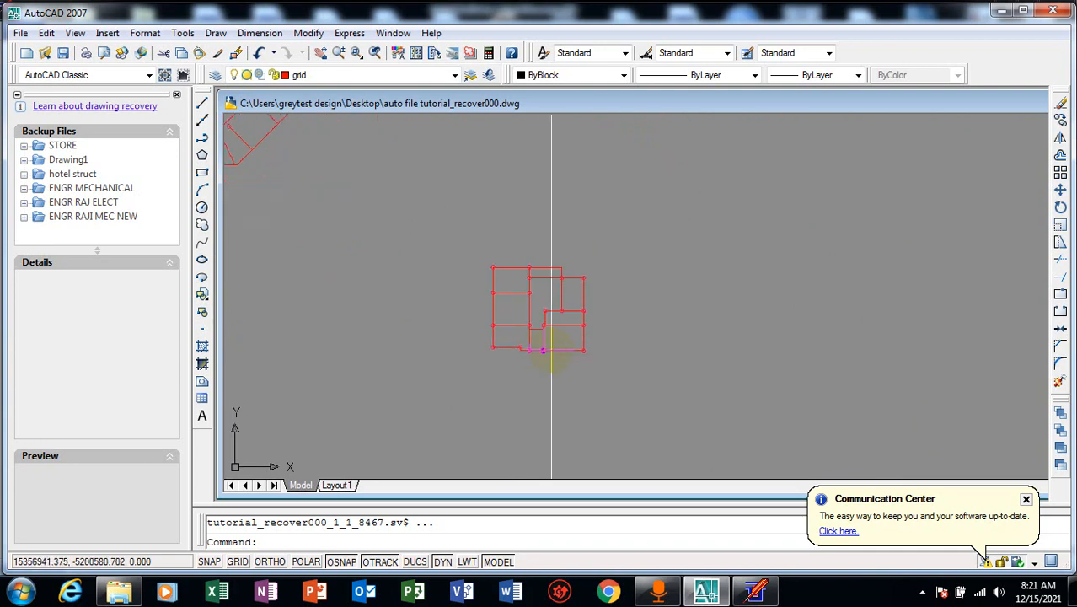
scroll(510, 396, "down", 5)
scroll(456, 355, "up", 5)
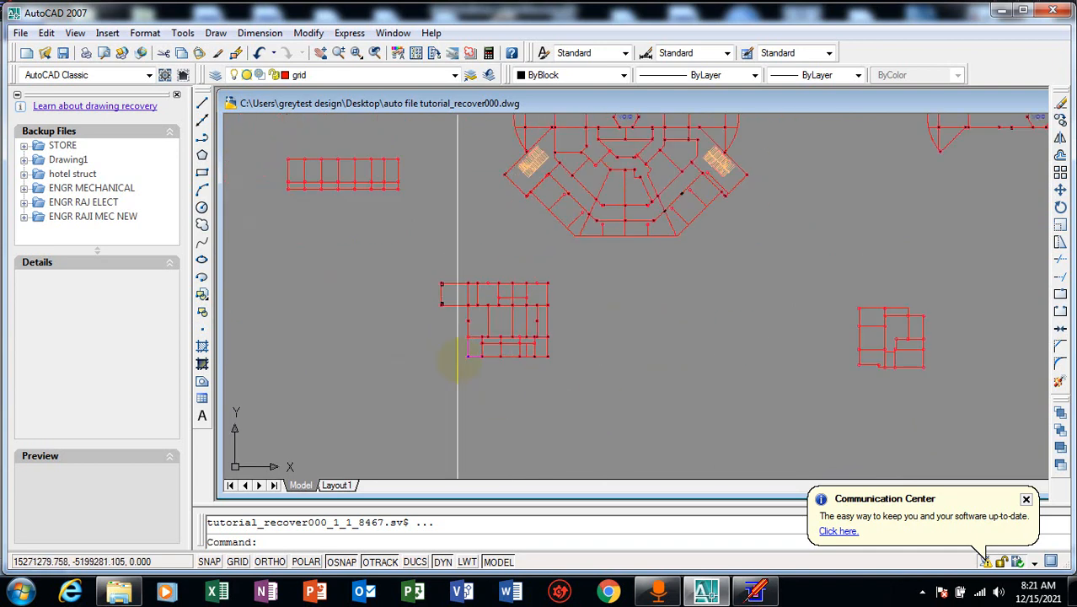
scroll(455, 379, "up", 5)
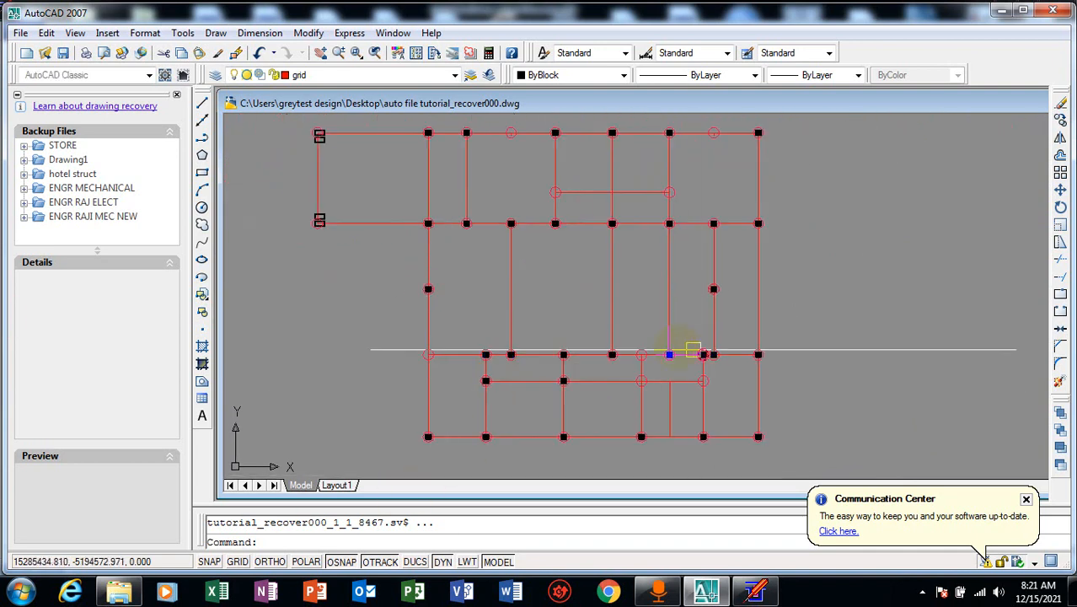
scroll(255, 347, "down", 8)
scroll(481, 341, "down", 5)
scroll(512, 271, "up", 4)
scroll(776, 229, "up", 4)
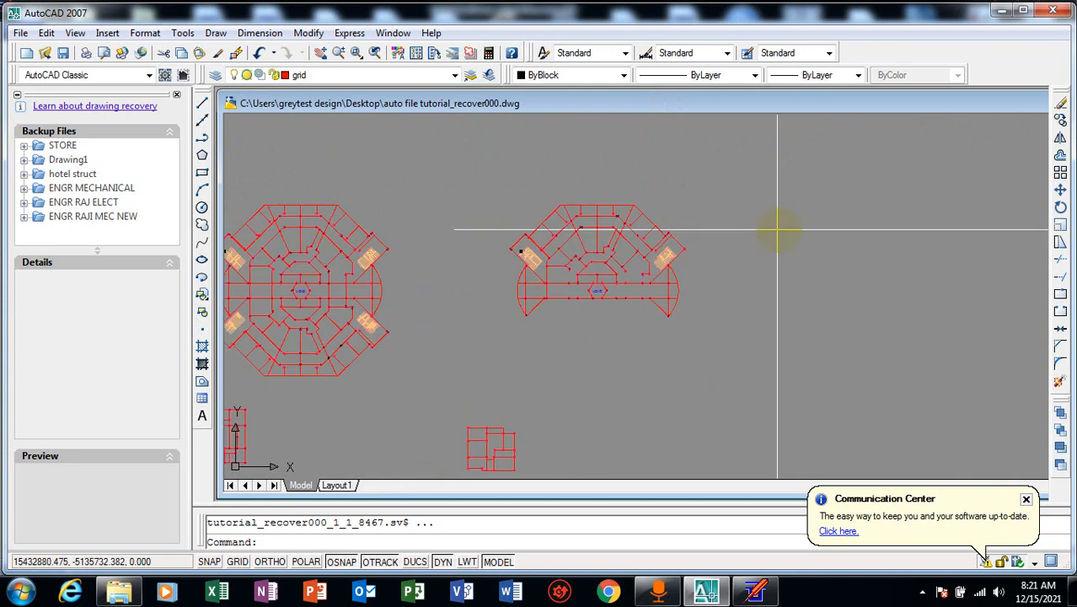
scroll(576, 373, "down", 2)
scroll(576, 373, "up", 6)
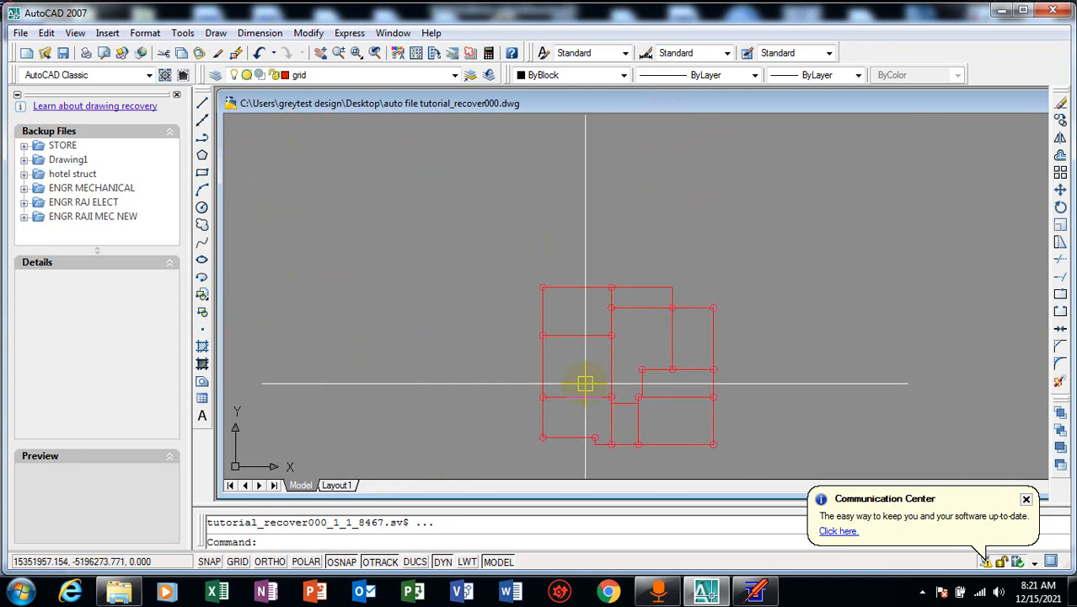
Step: Copy the entire small grid plan with its column circles to the clipboard with a base point just below the plan
scroll(584, 375, "down", 4)
scroll(584, 375, "up", 5)
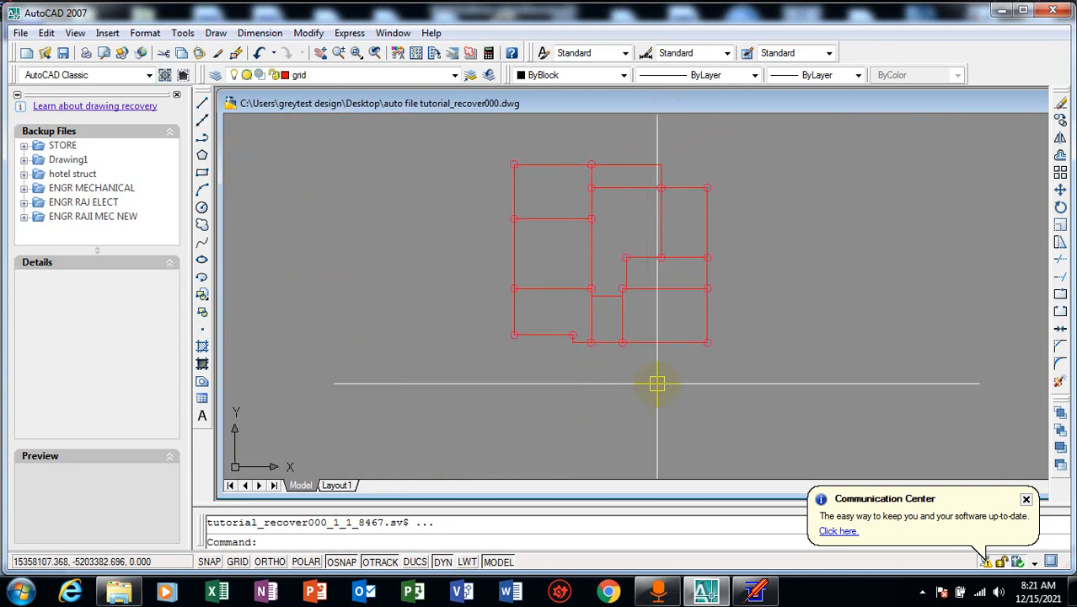
right_click(691, 115)
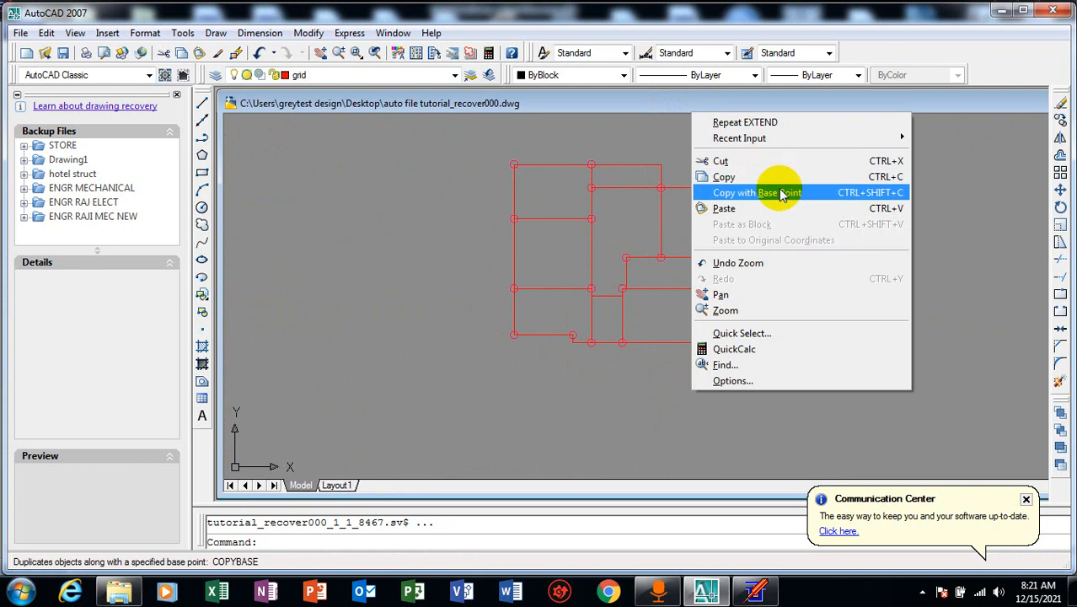
left_click(781, 192)
left_click(776, 365)
left_click(762, 383)
left_click(449, 140)
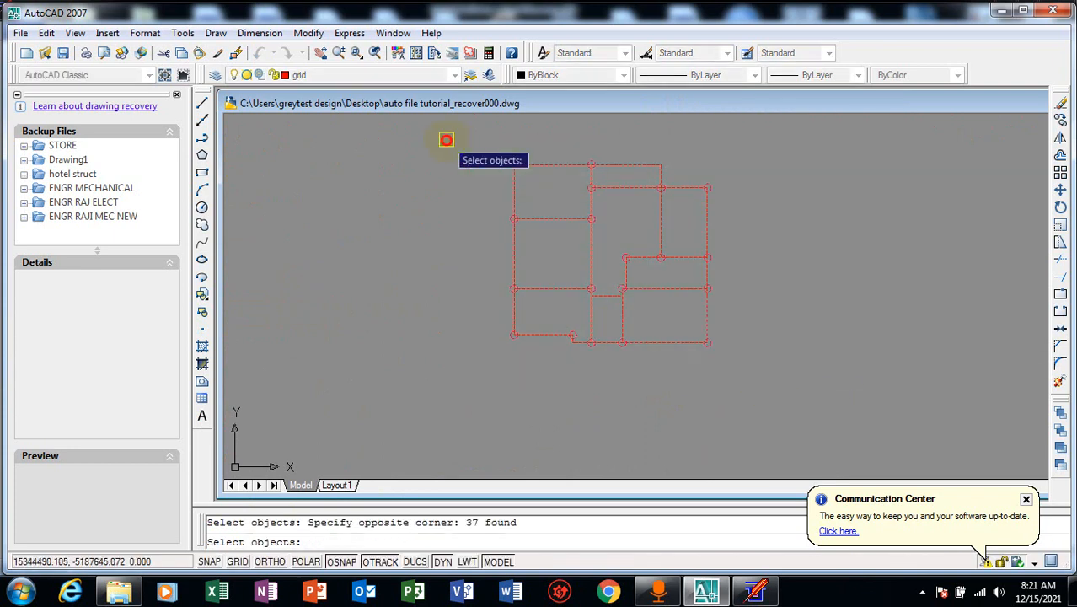
key("Return")
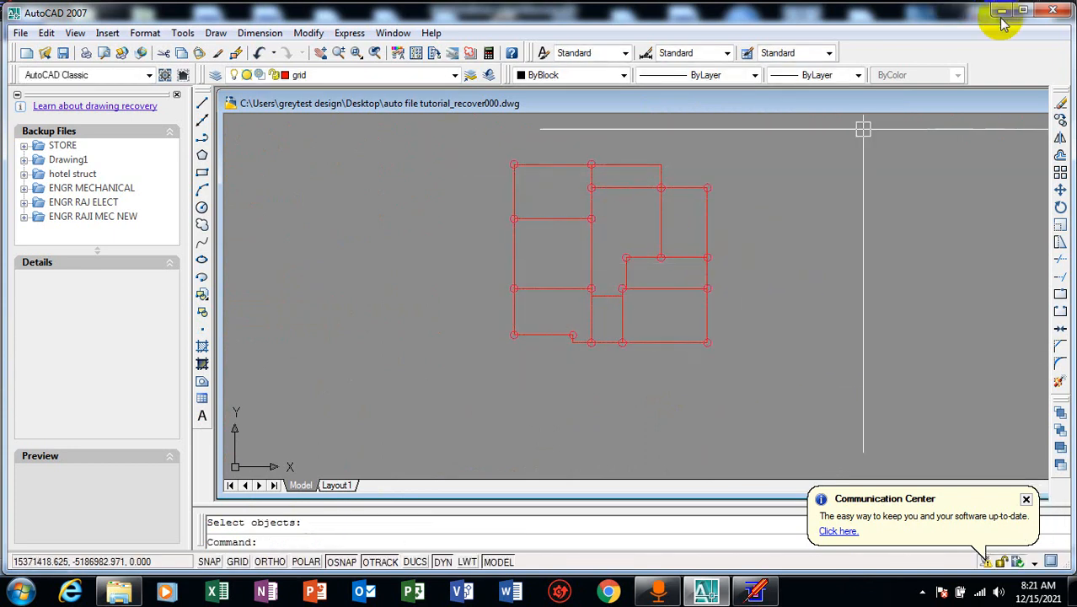
Step: Launch a second AutoCAD 2007 session from the desktop, running the program despite the compatibility notice
left_click(1000, 10)
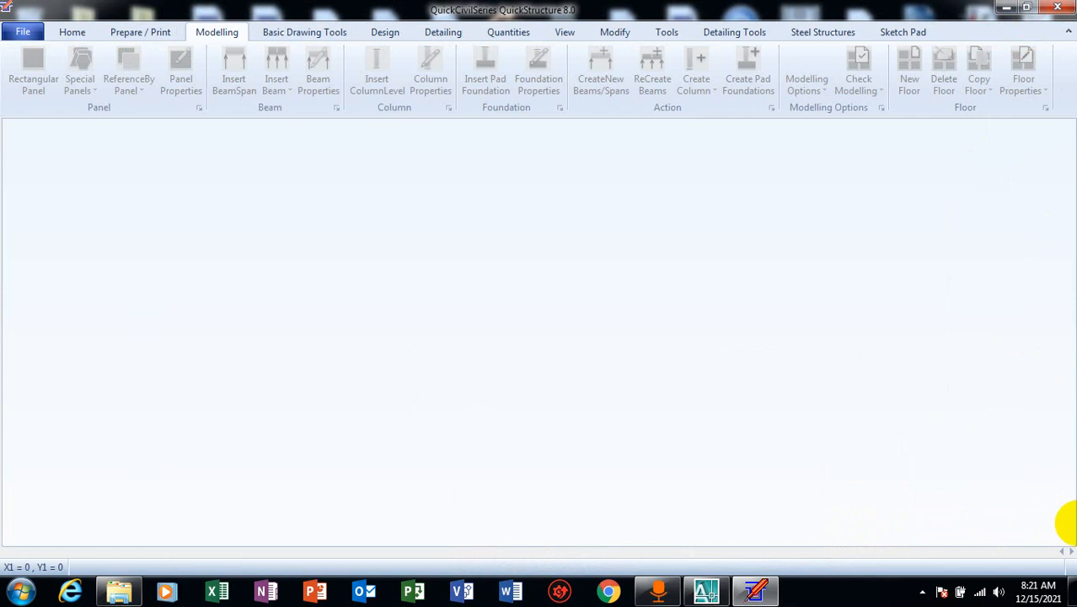
left_click(1072, 589)
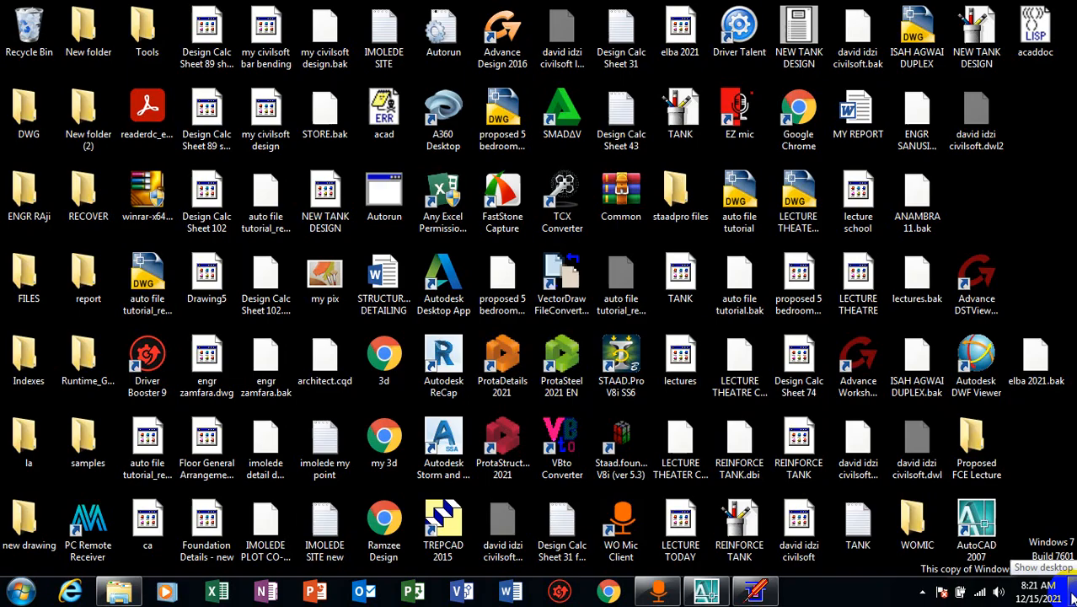
left_click(1072, 596)
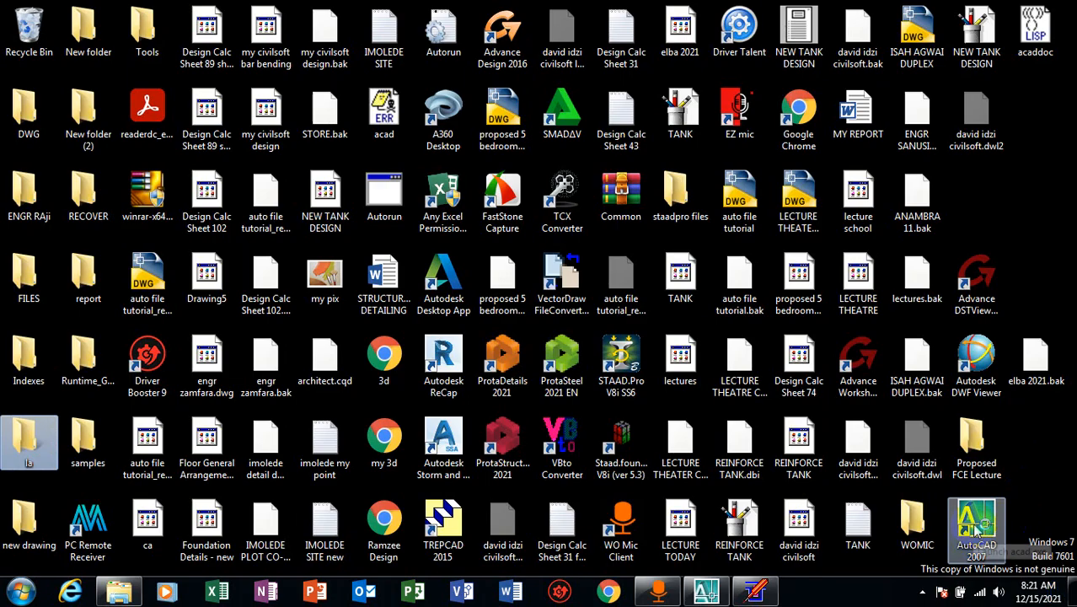
double_click(976, 522)
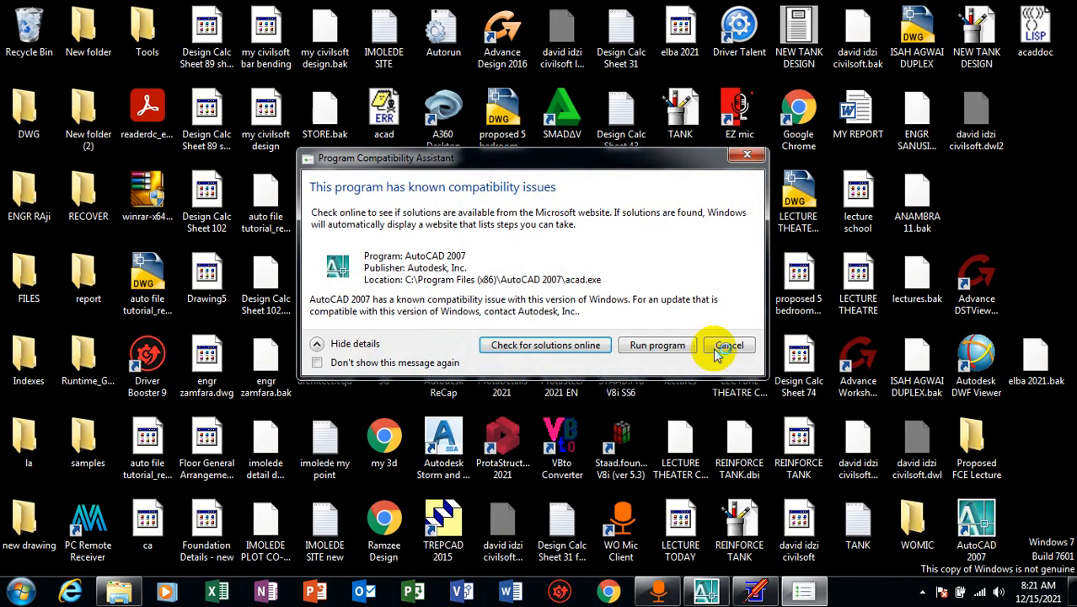
left_click(657, 346)
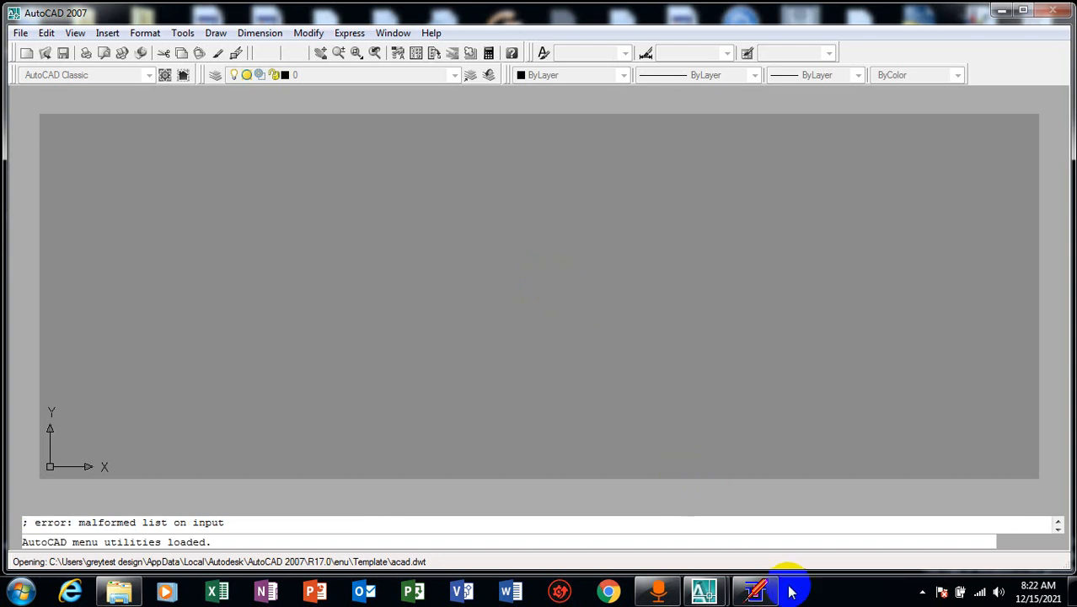
Step: Switch to QuickStructure, create a new project and choose to change its default settings
left_click(755, 591)
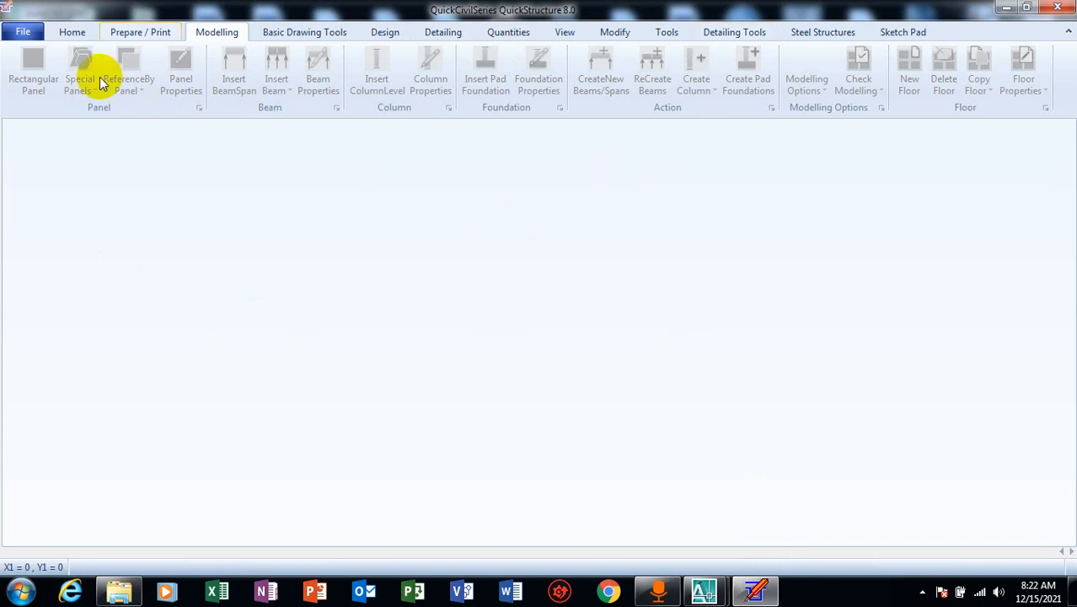
left_click(30, 36)
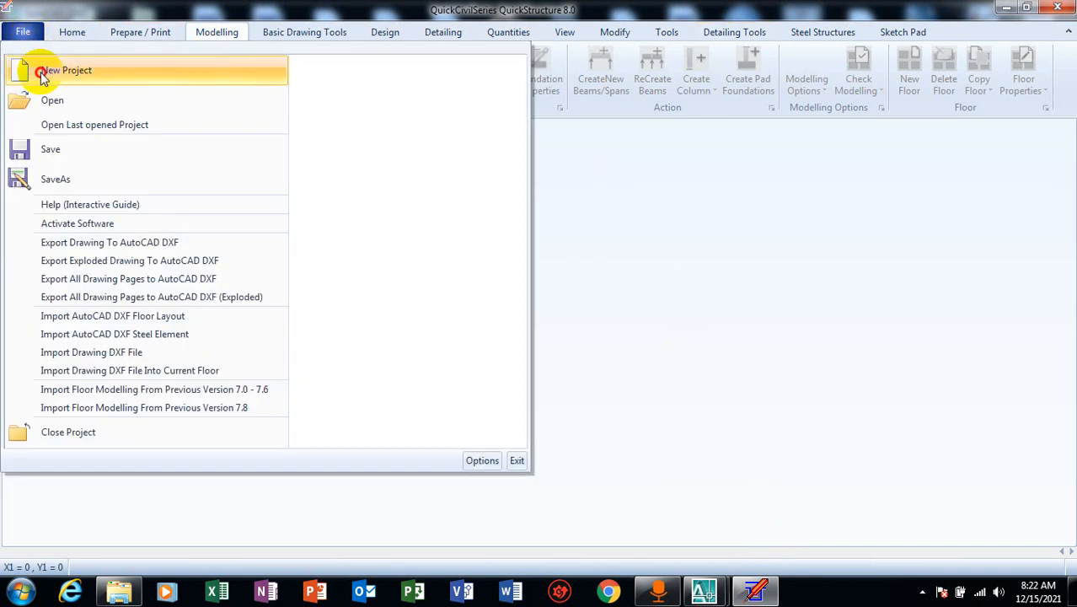
left_click(38, 70)
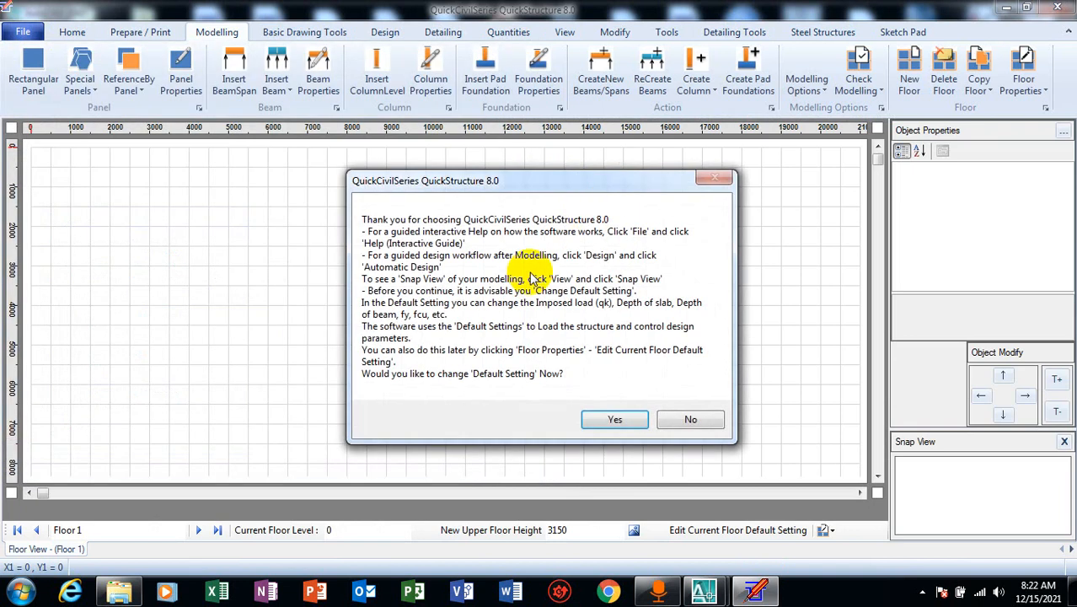
left_click(612, 423)
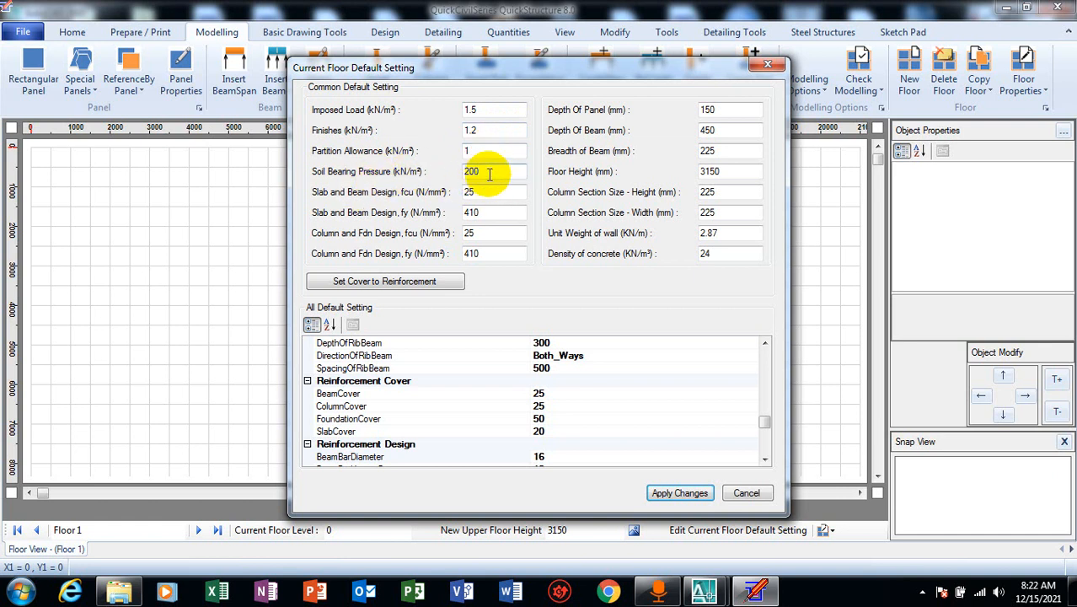
Step: Set the soil bearing pressure to 150 kN/m² and review the steel strength, column size, wall weight and concrete density defaults
left_click_drag(482, 171, 449, 173)
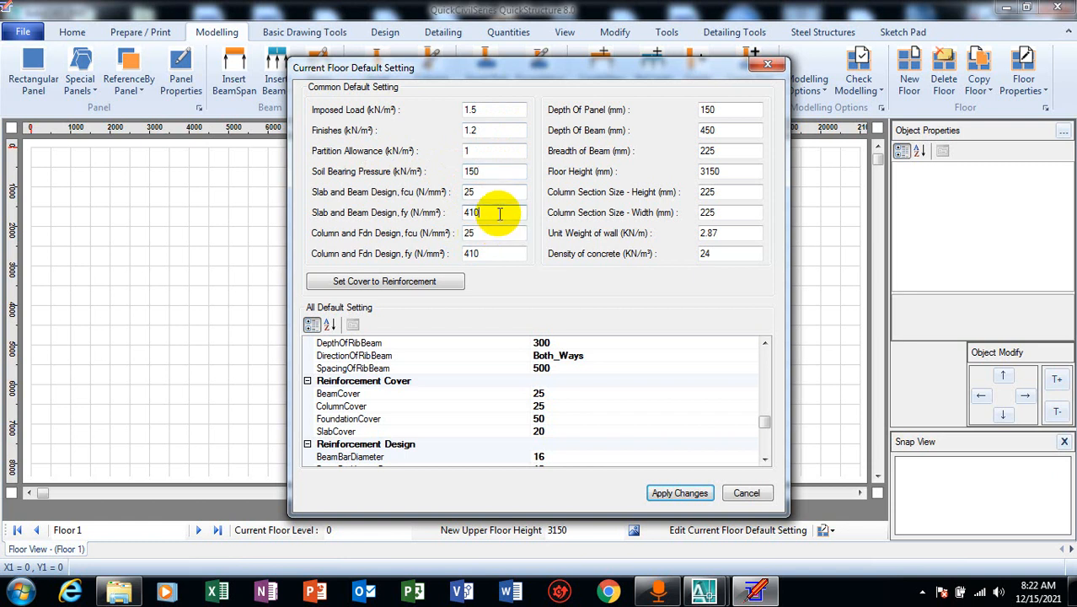
left_click(477, 253)
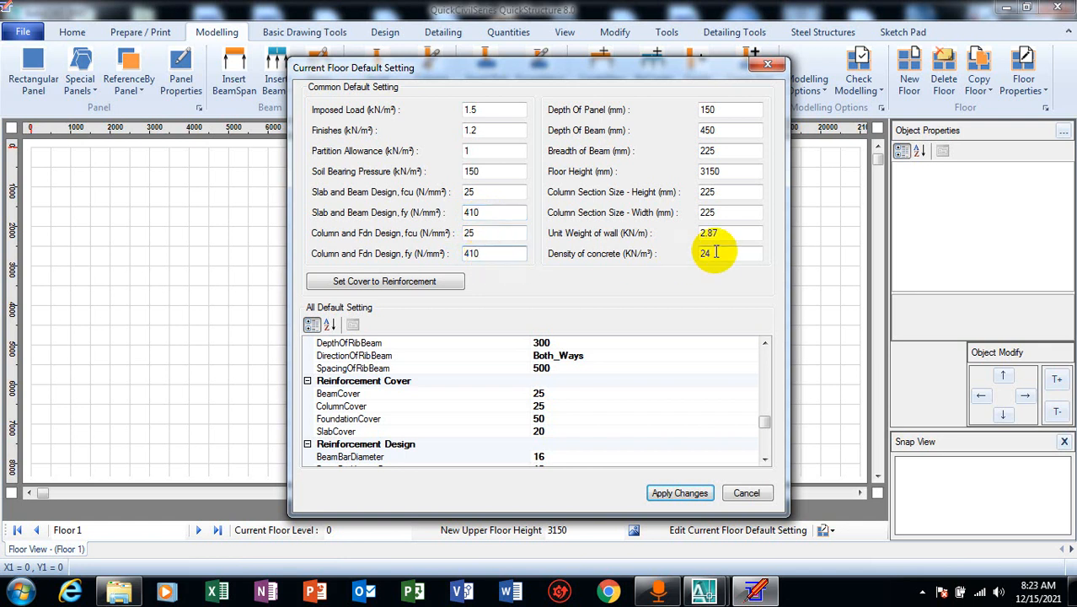
left_click(746, 192)
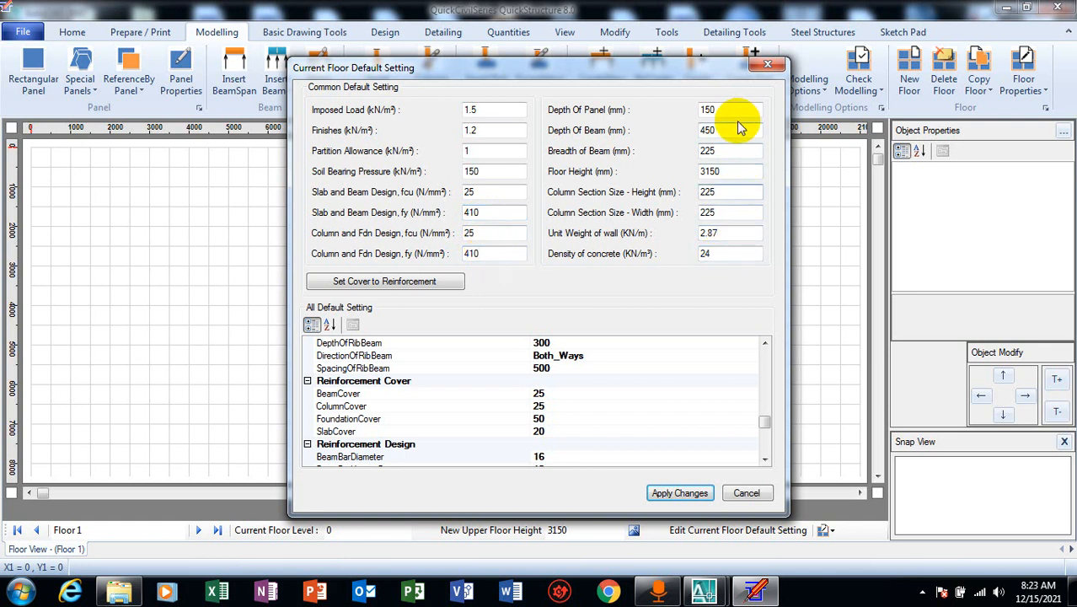
left_click(730, 190)
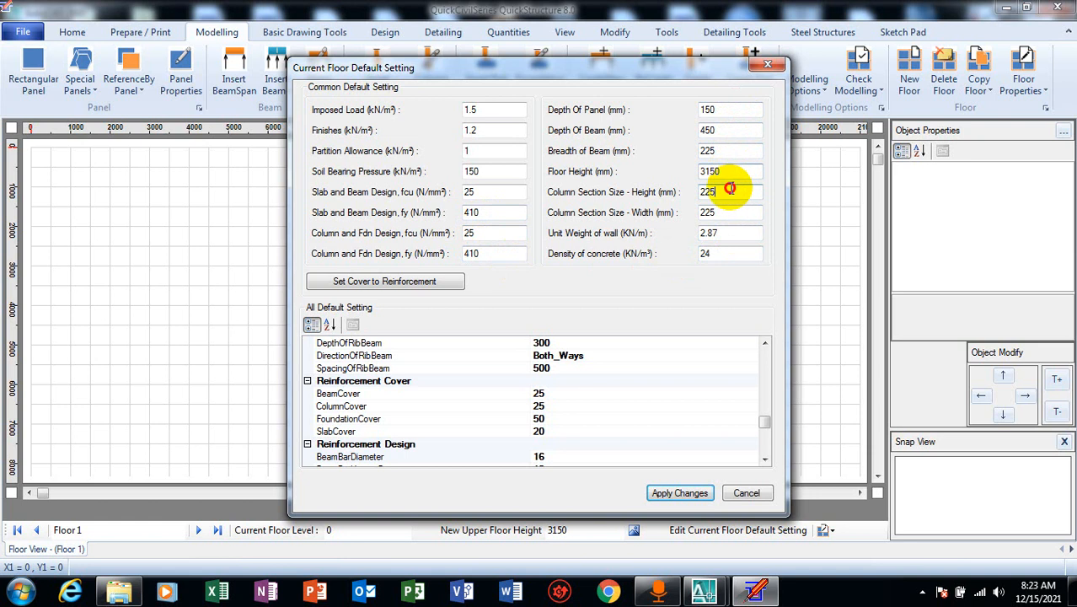
left_click(729, 253)
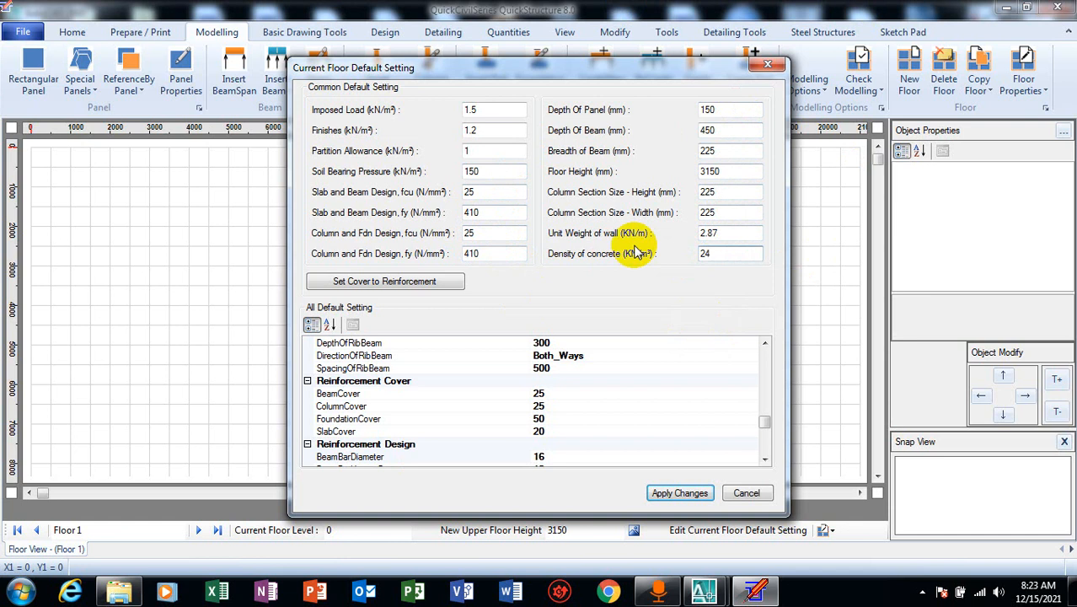
left_click(735, 233)
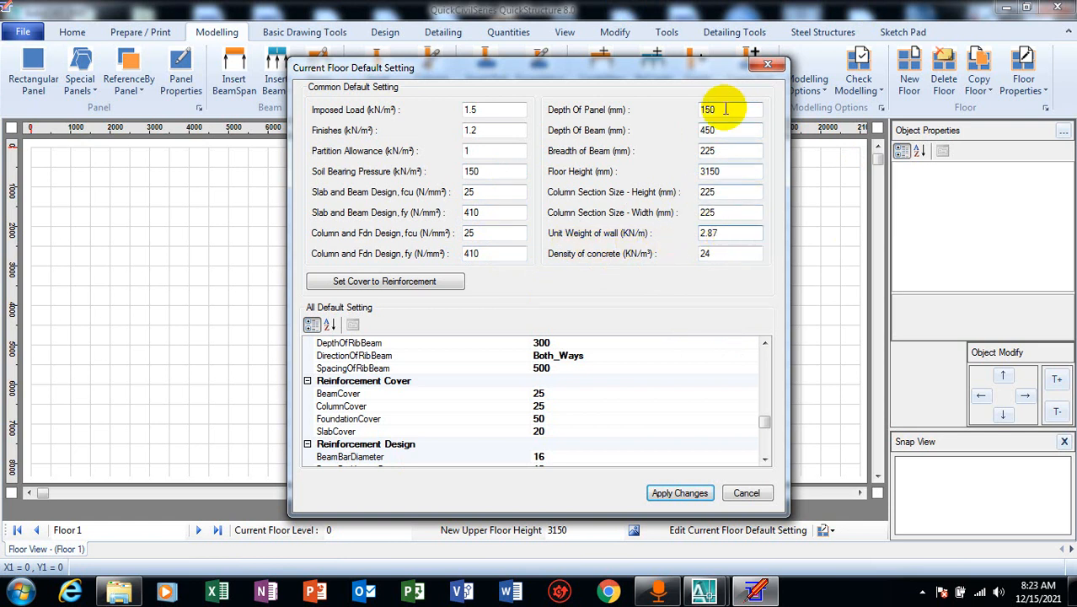
Step: Set the default column section to 230 mm high by 230 mm wide and the beam breadth to 230 mm
double_click(734, 192)
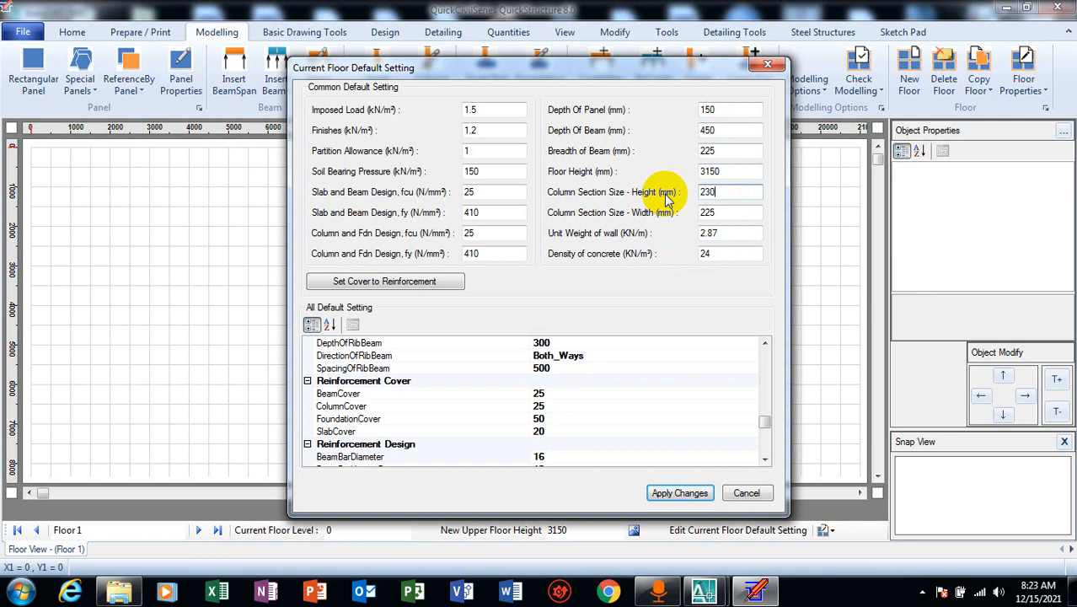
left_click_drag(752, 212, 663, 219)
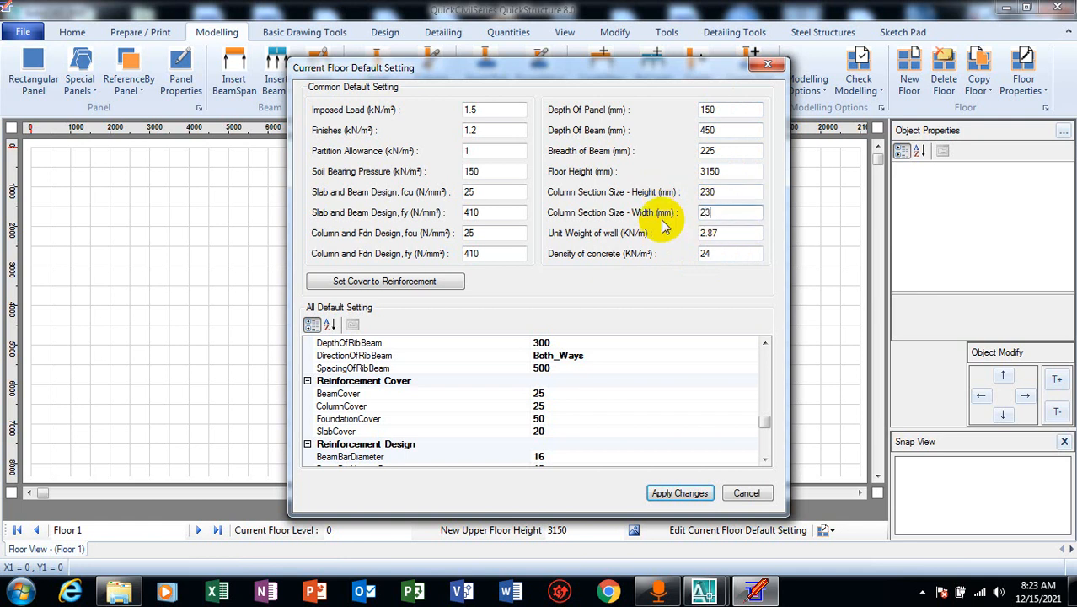
left_click_drag(750, 152, 704, 150)
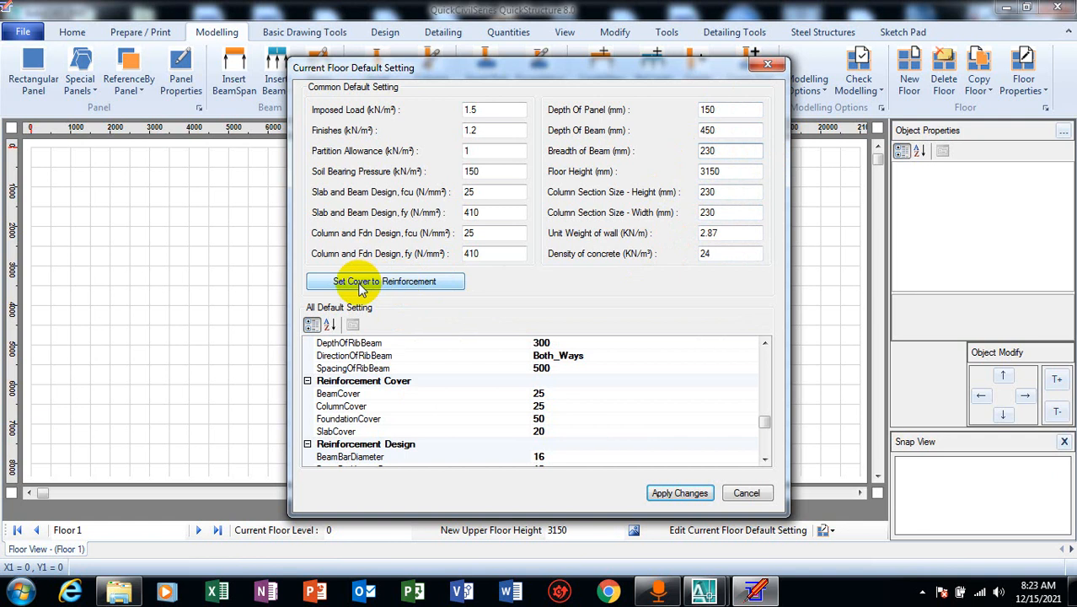
Step: Set the pad foundation concrete cover to 30 mm and apply the floor default settings
left_click(420, 284)
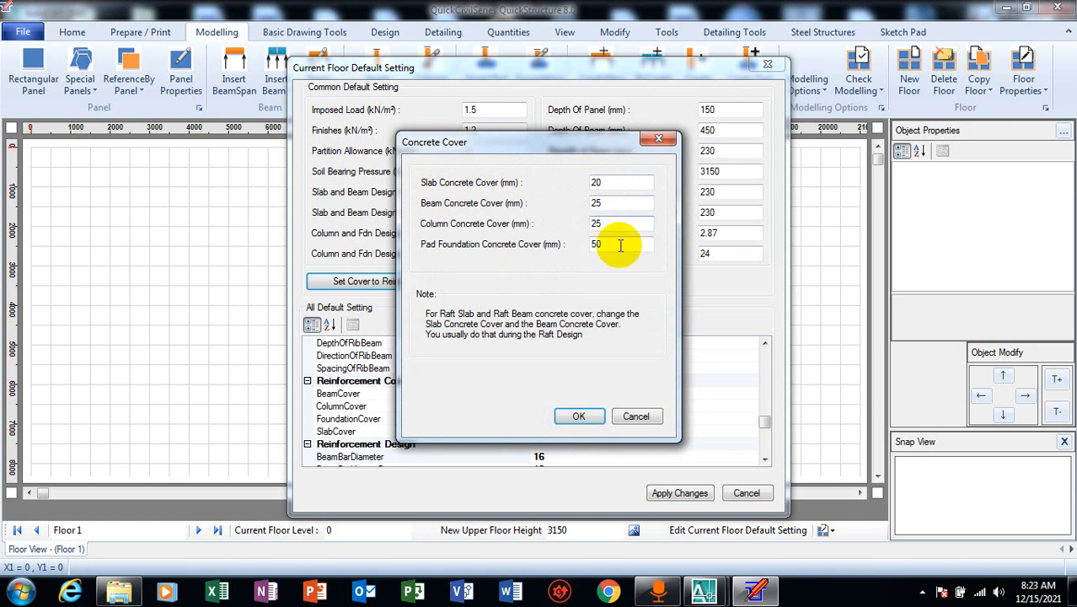
left_click_drag(623, 248, 548, 256)
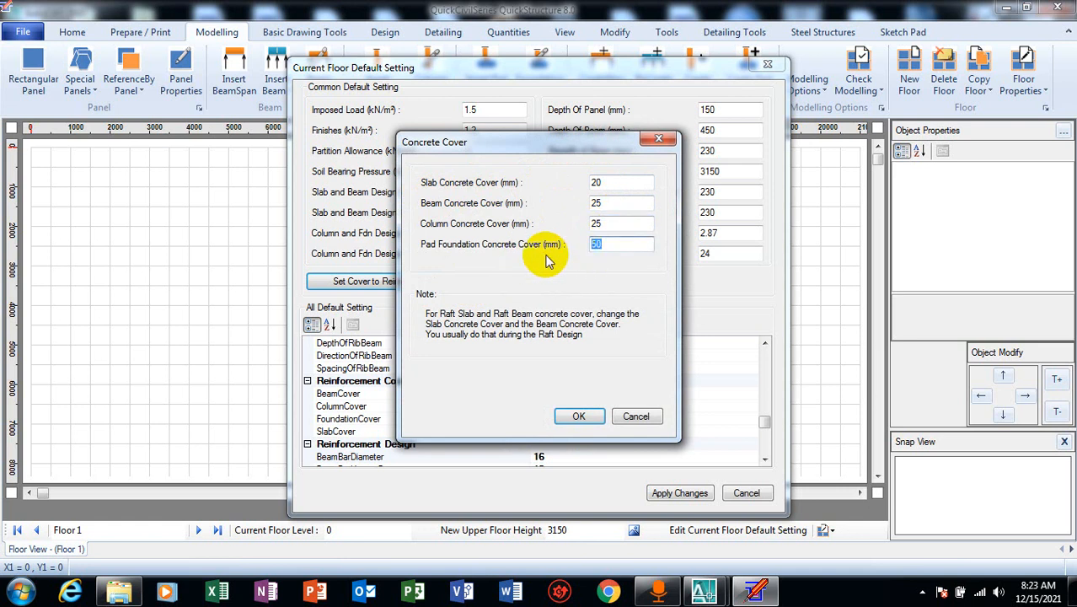
type("30")
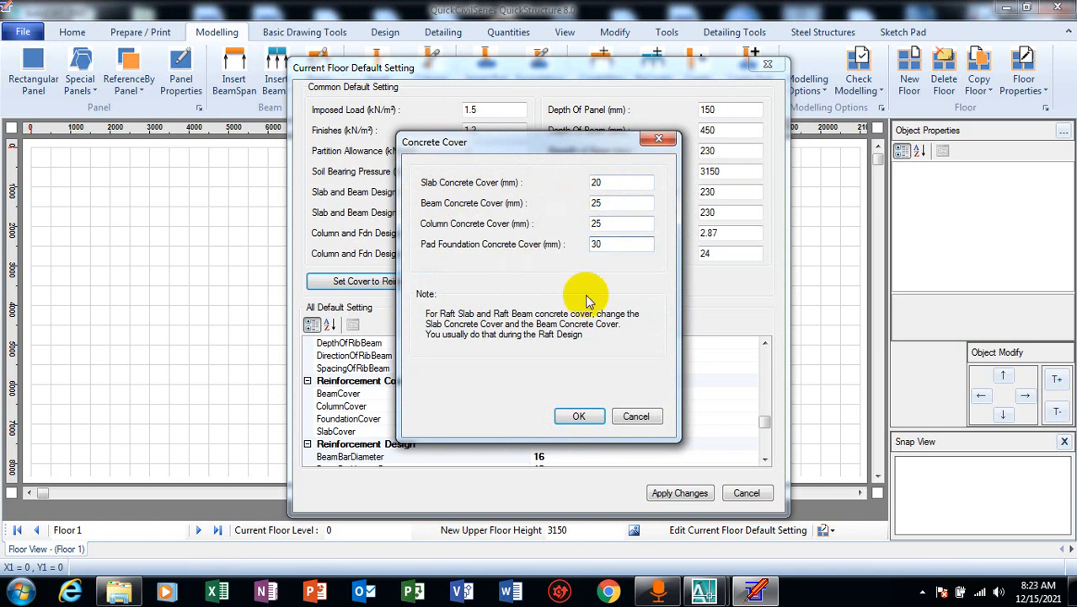
left_click(577, 415)
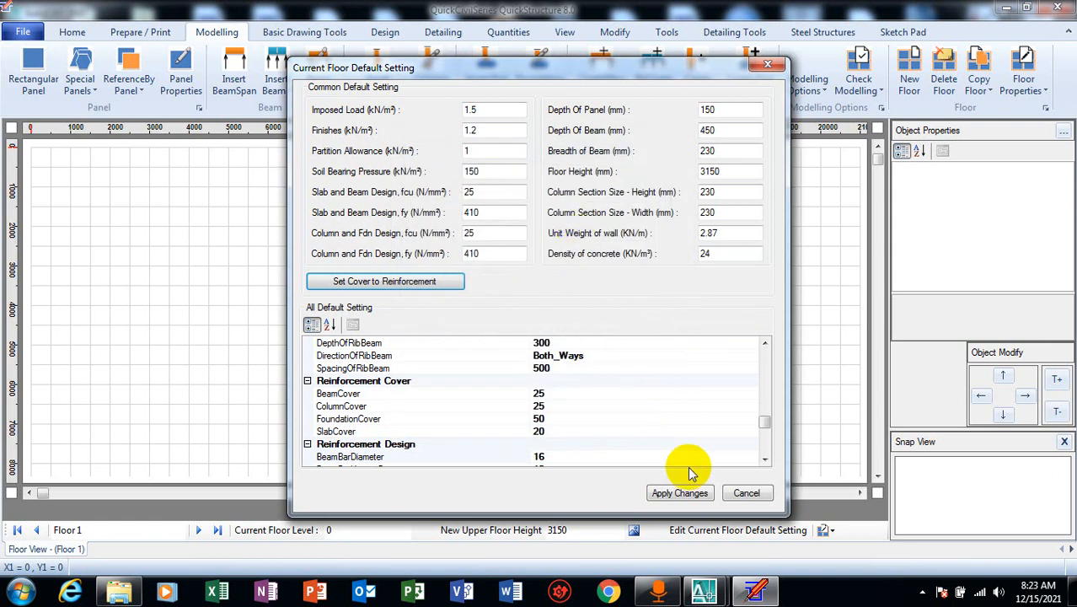
left_click(679, 495)
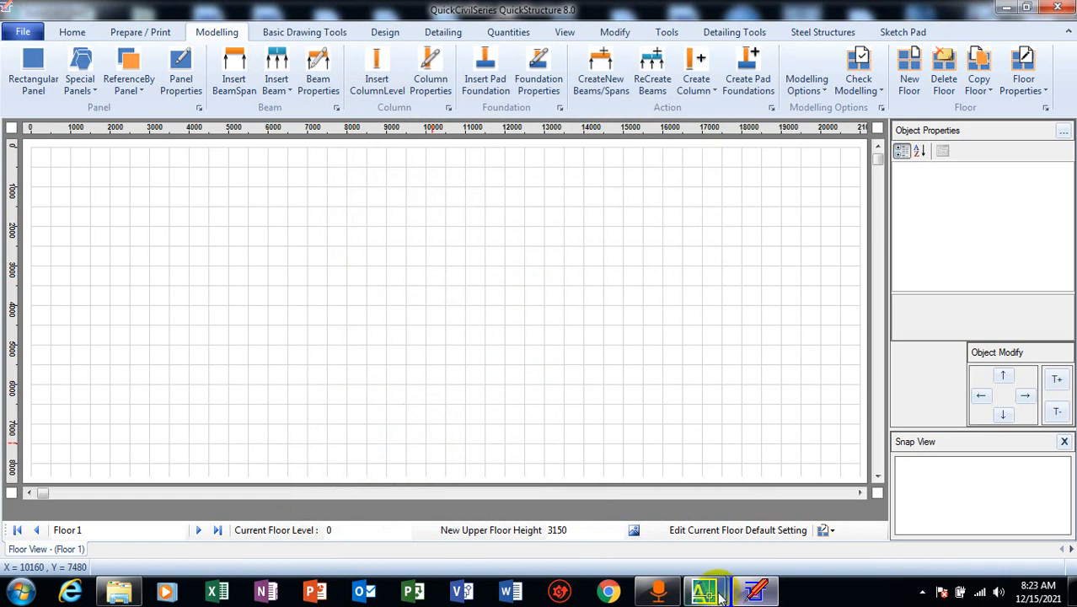
Step: Switch to the empty Drawing1.dwg in the second AutoCAD session, paste the copied grid plan and display its full extent
mouse_move(720, 597)
mouse_move(802, 497)
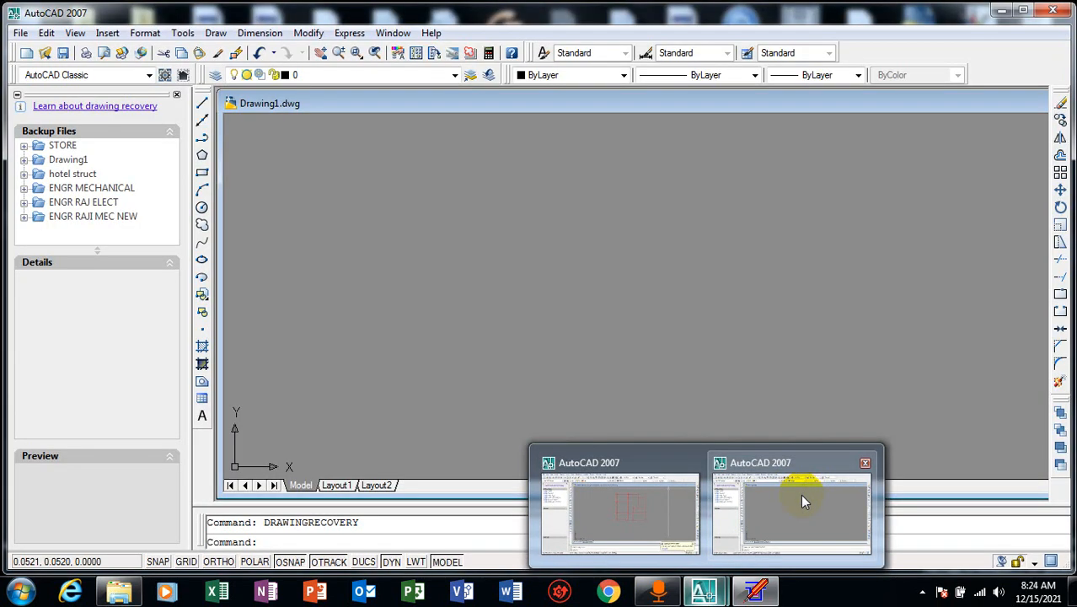
left_click(792, 503)
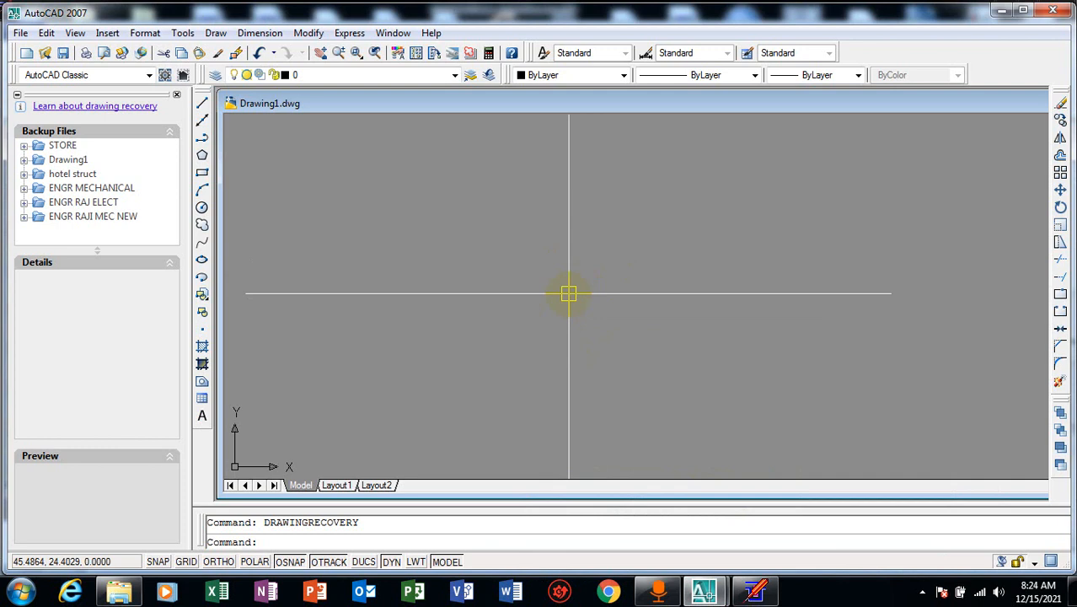
key("ctrl+v")
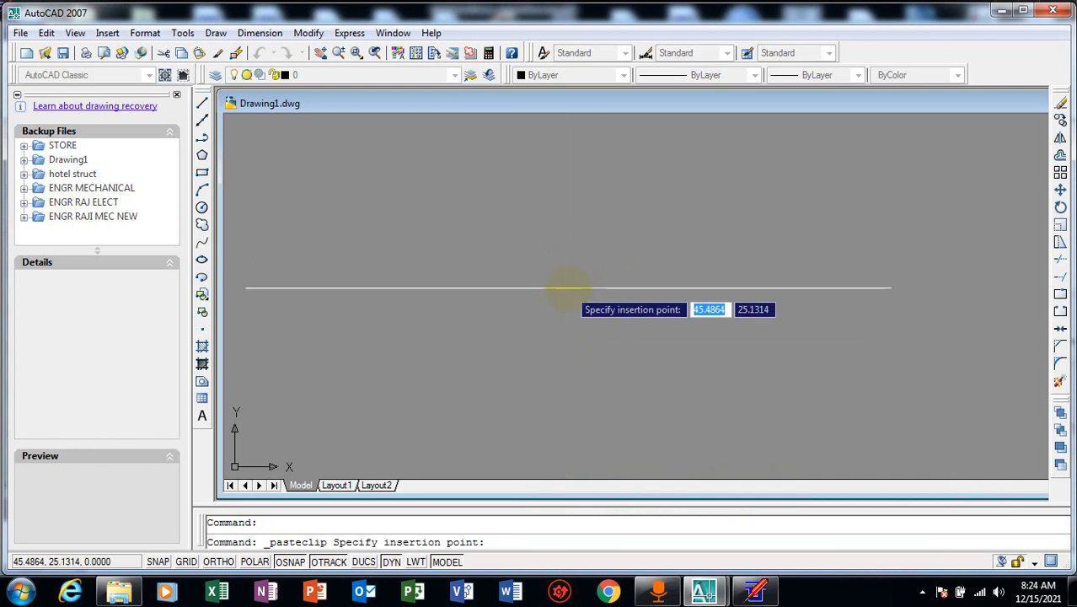
left_click(567, 283)
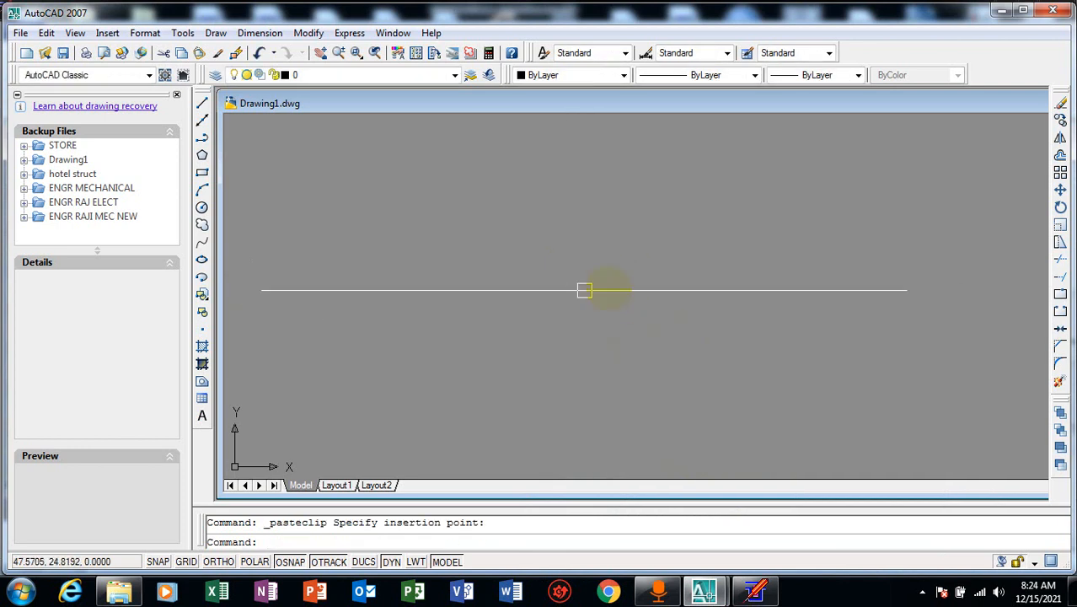
type("z")
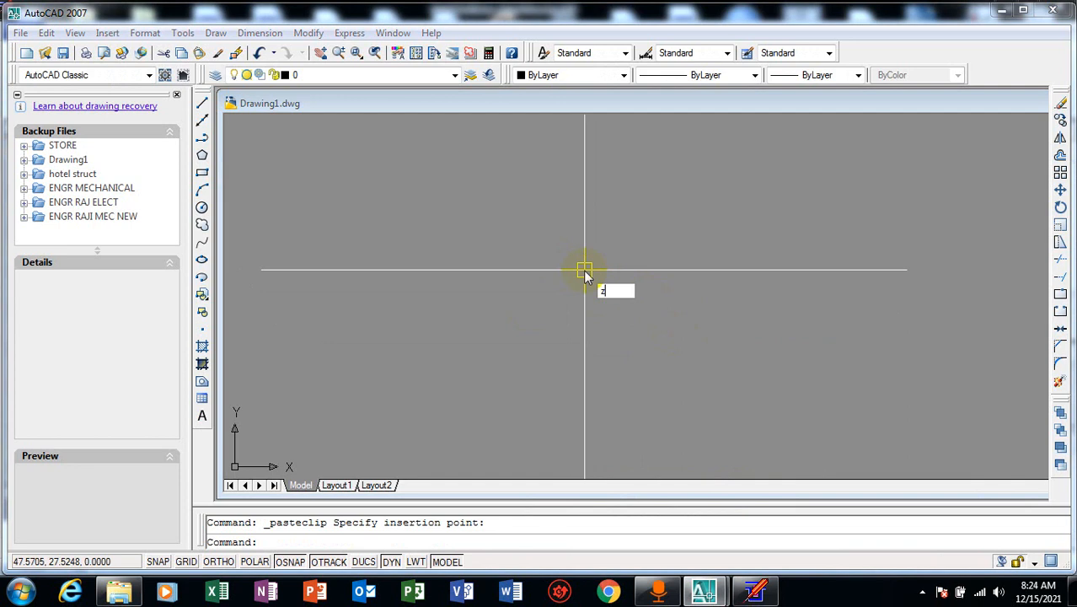
key("Return")
type("a")
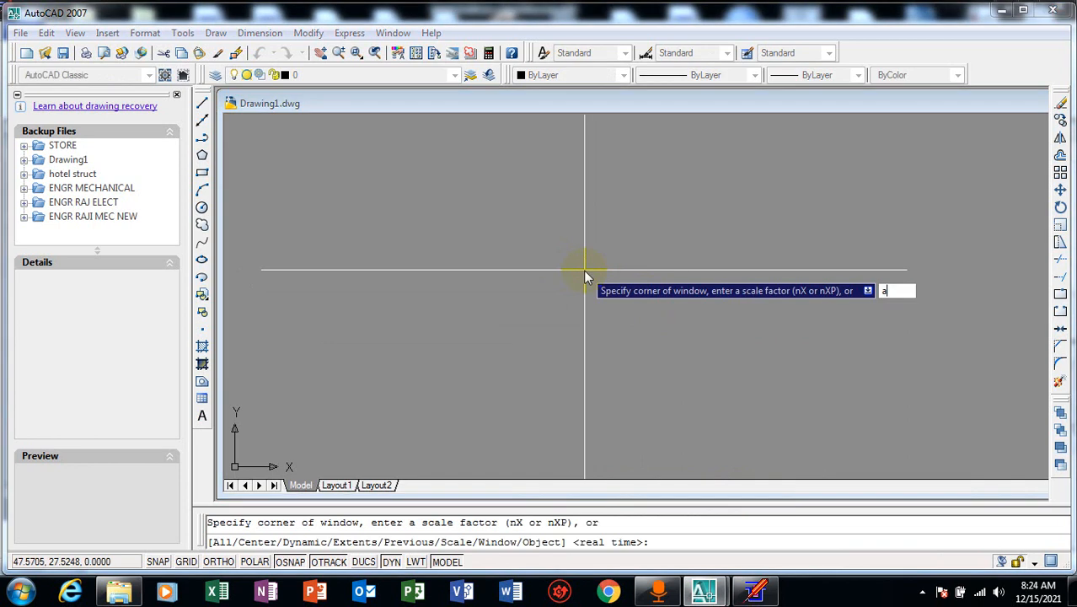
key("Return")
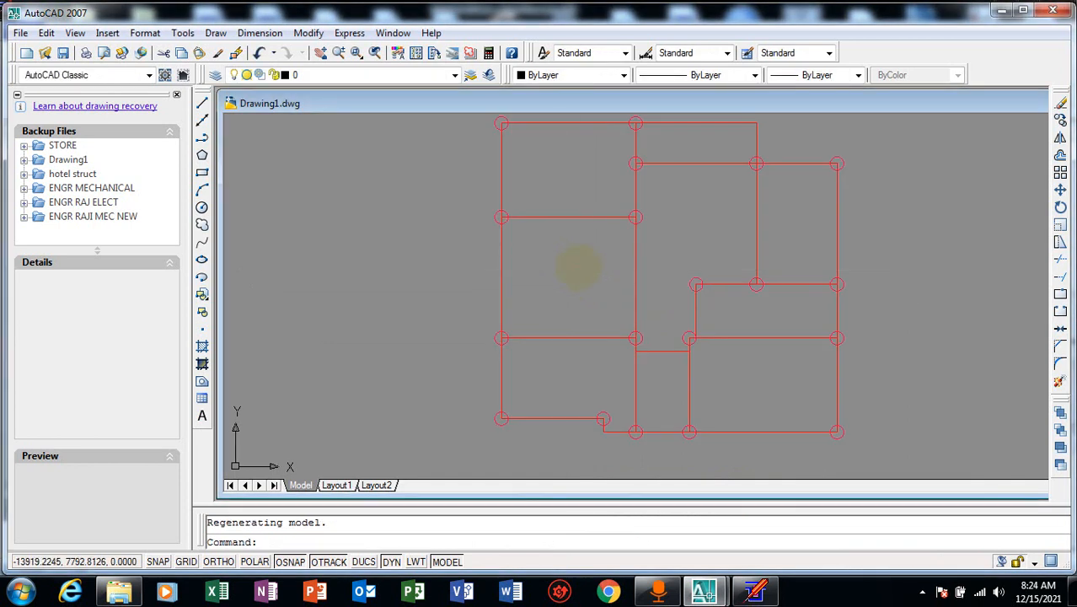
scroll(509, 318, "down", 2)
scroll(563, 286, "up", 2)
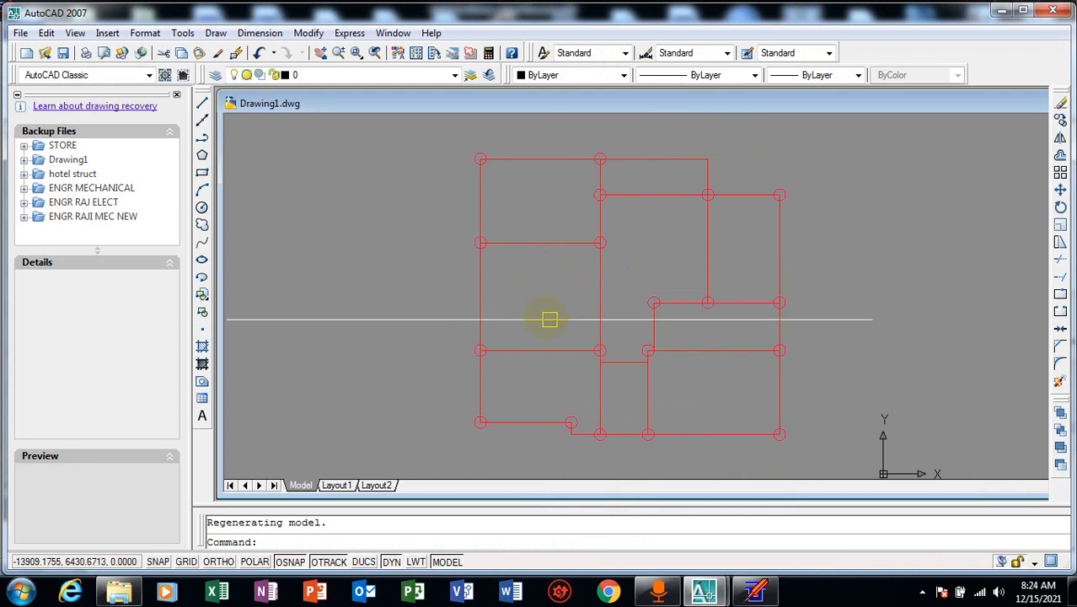
Step: Save the pasted grid plan drawing in My Documents as tutorial.dwg
left_click(20, 33)
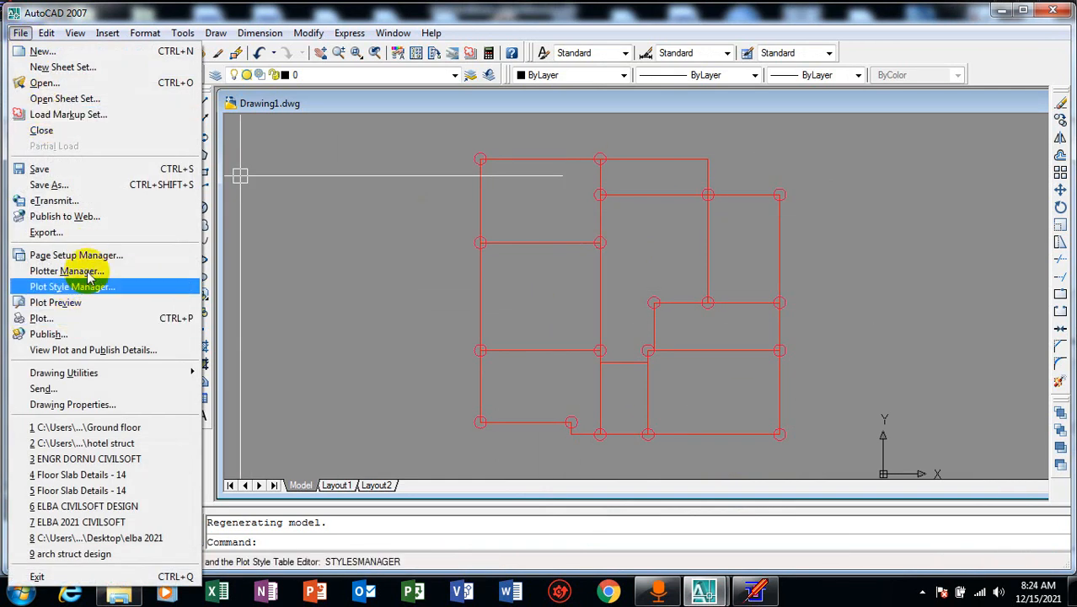
left_click(87, 185)
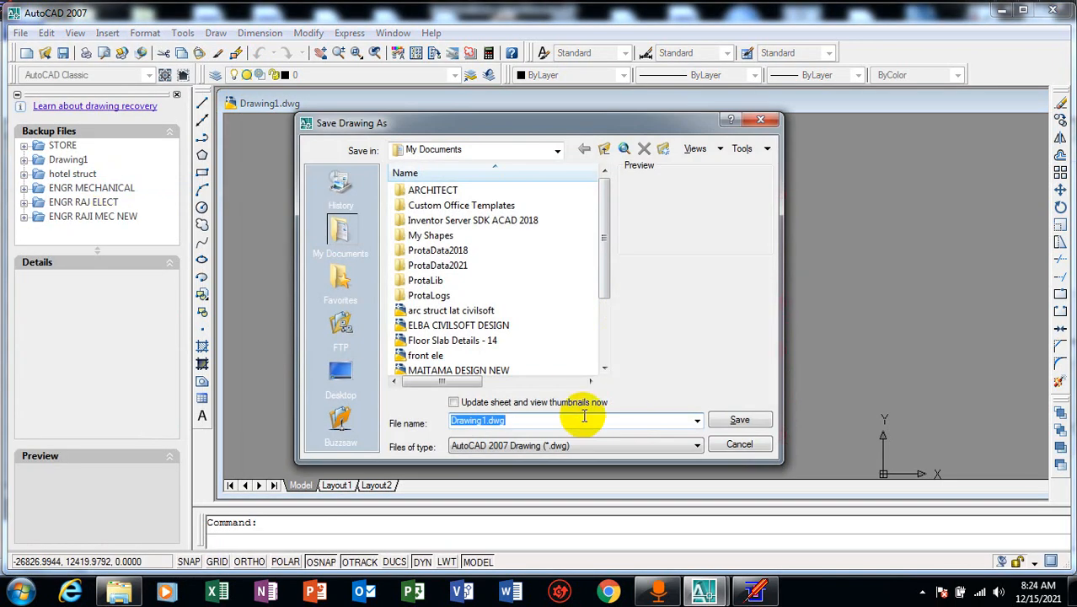
type("tutorial")
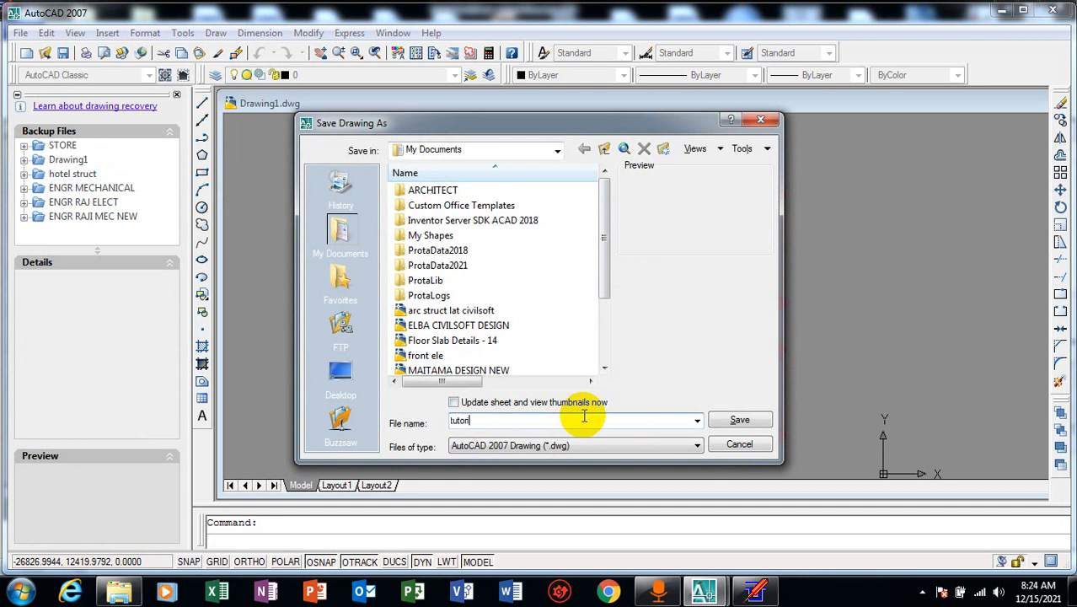
left_click(740, 420)
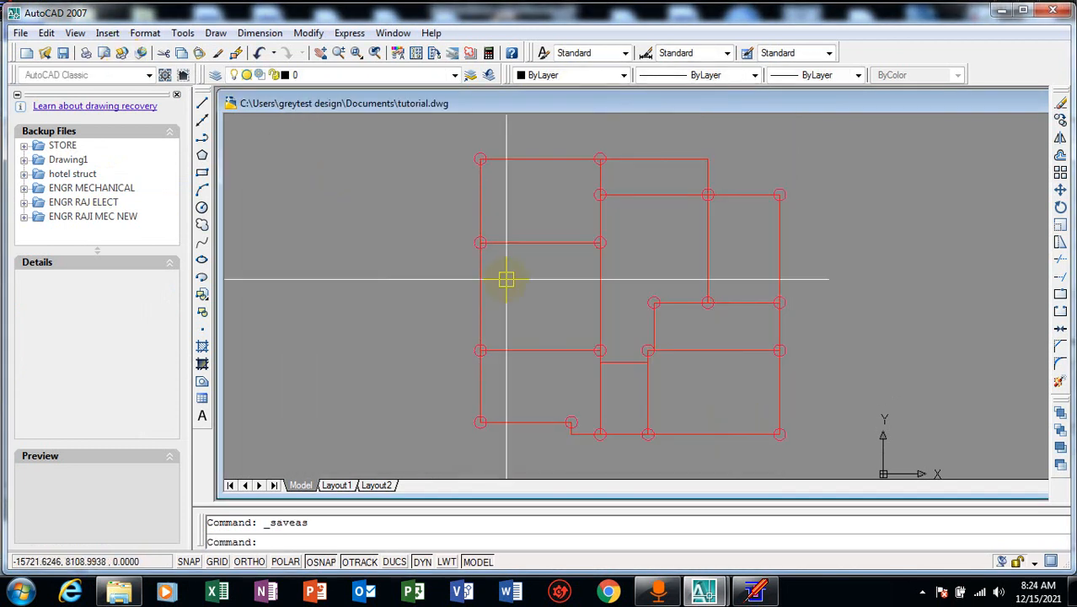
Step: Save the grid plan in My Documents also as tutorial.dxf in AutoCAD 2007 DXF format
left_click(47, 33)
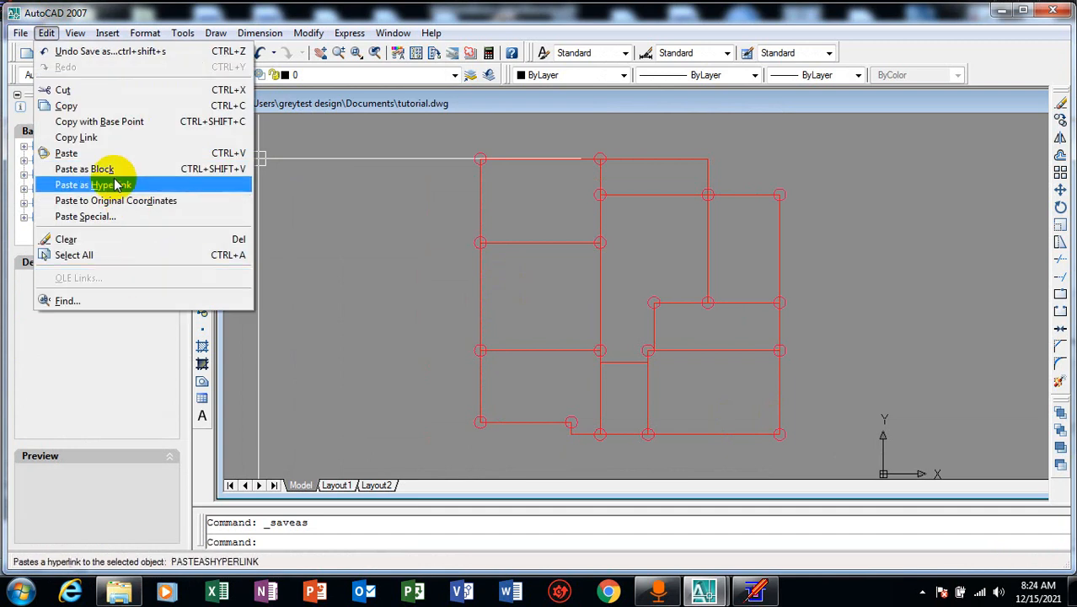
mouse_move(20, 33)
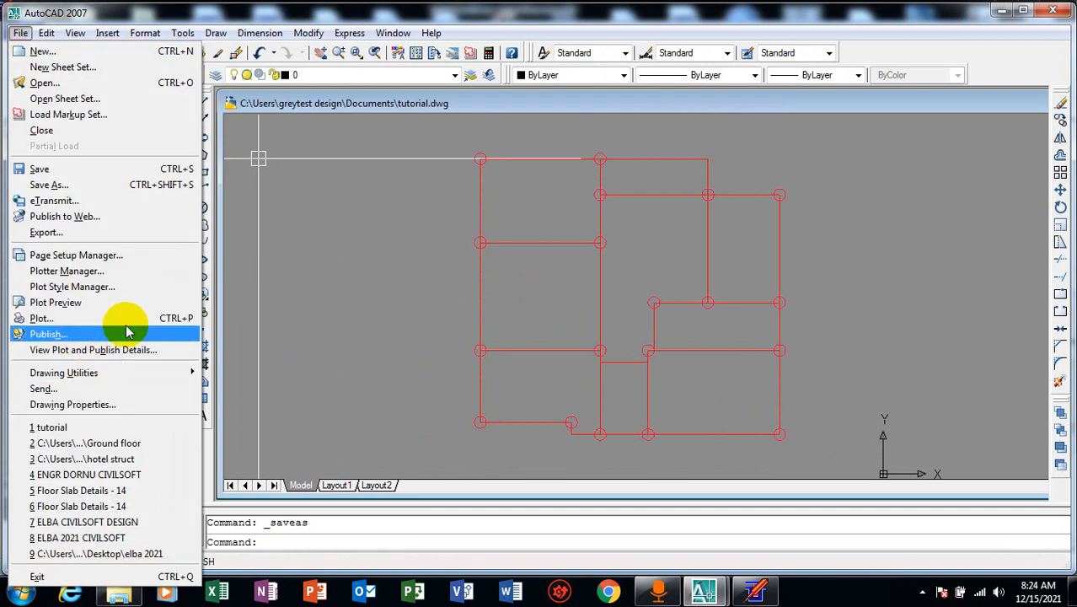
left_click(143, 183)
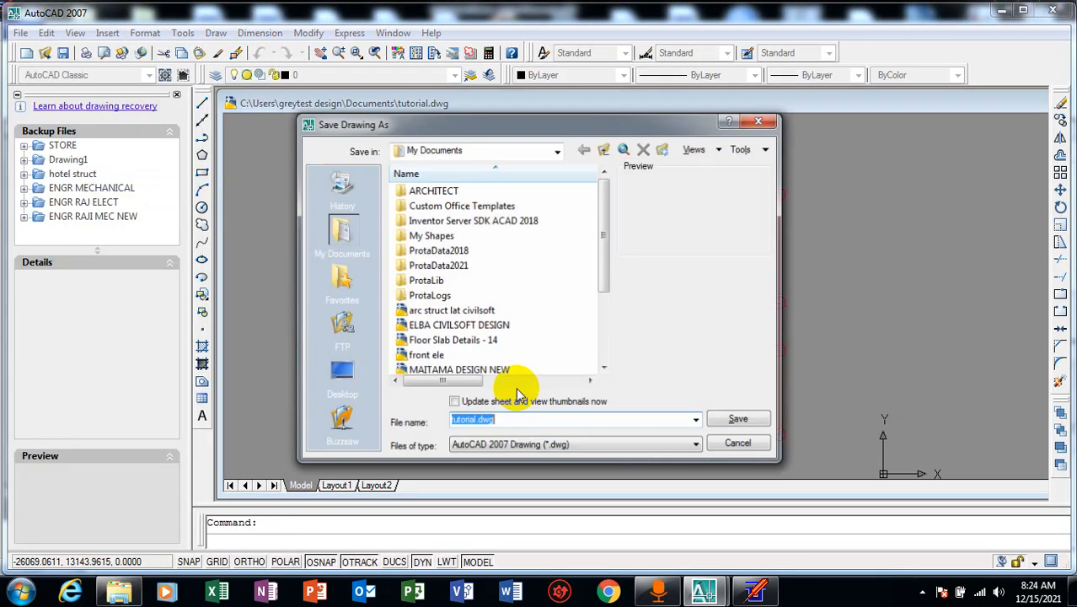
left_click(594, 444)
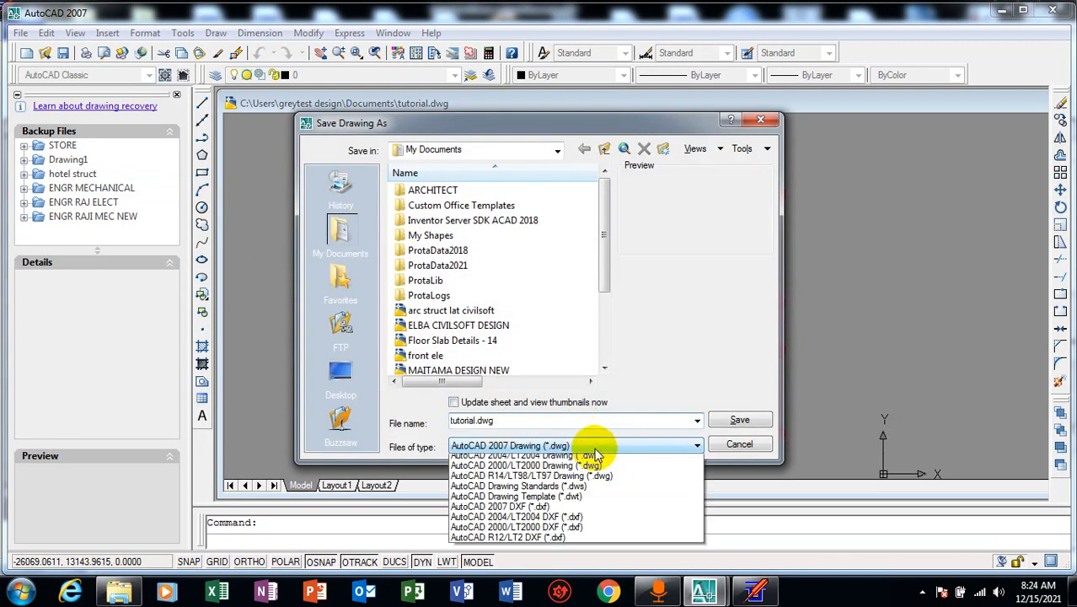
left_click(585, 522)
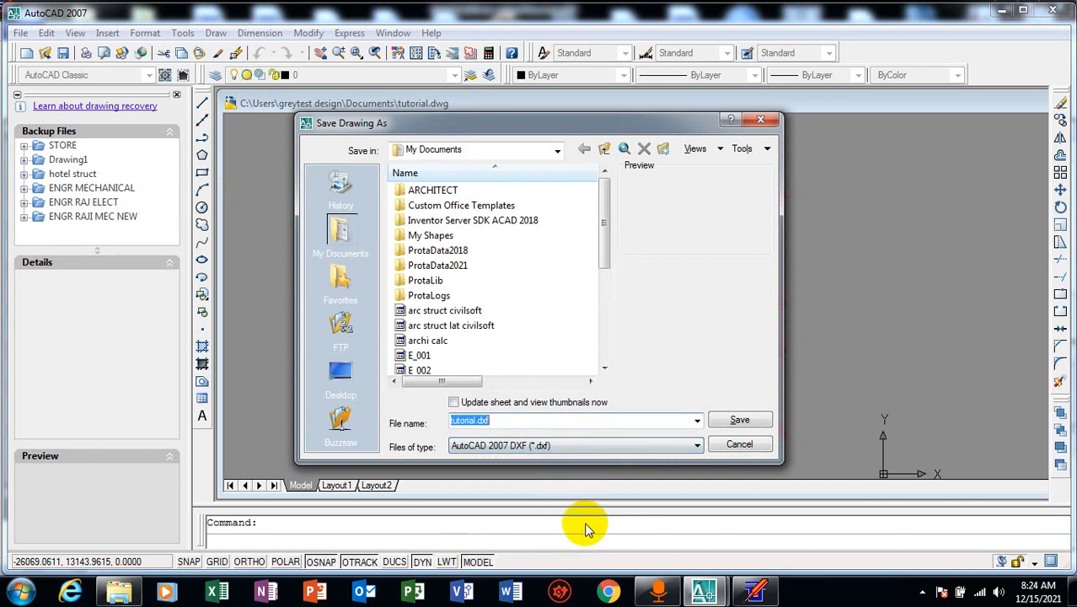
left_click(740, 420)
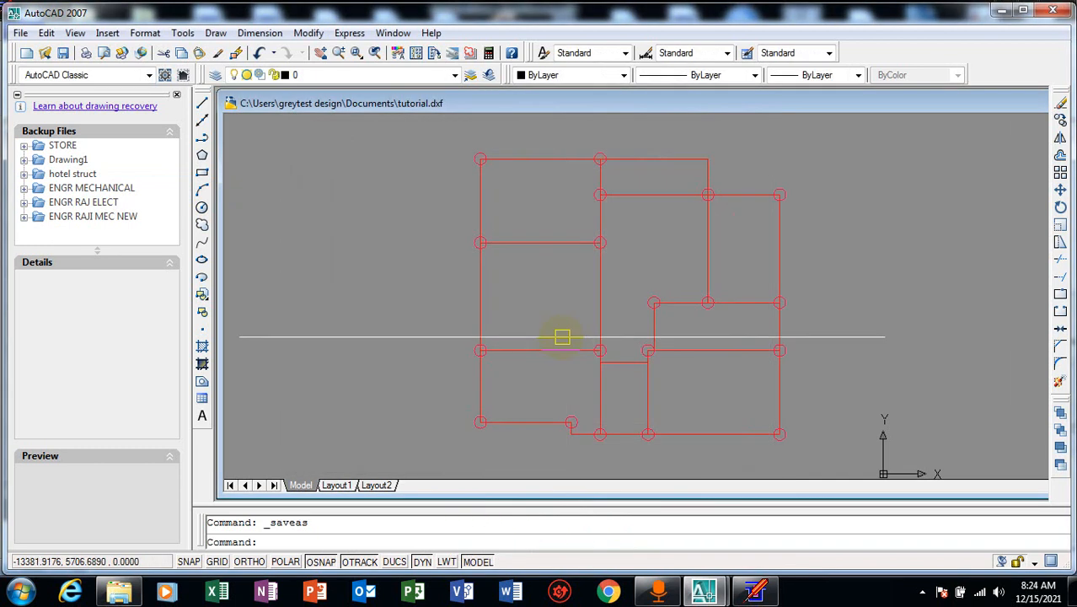
Step: Close AutoCAD, saving the drawing in AutoCAD 2007 Drawing format and replacing the existing tutorial.dwg
left_click(1051, 11)
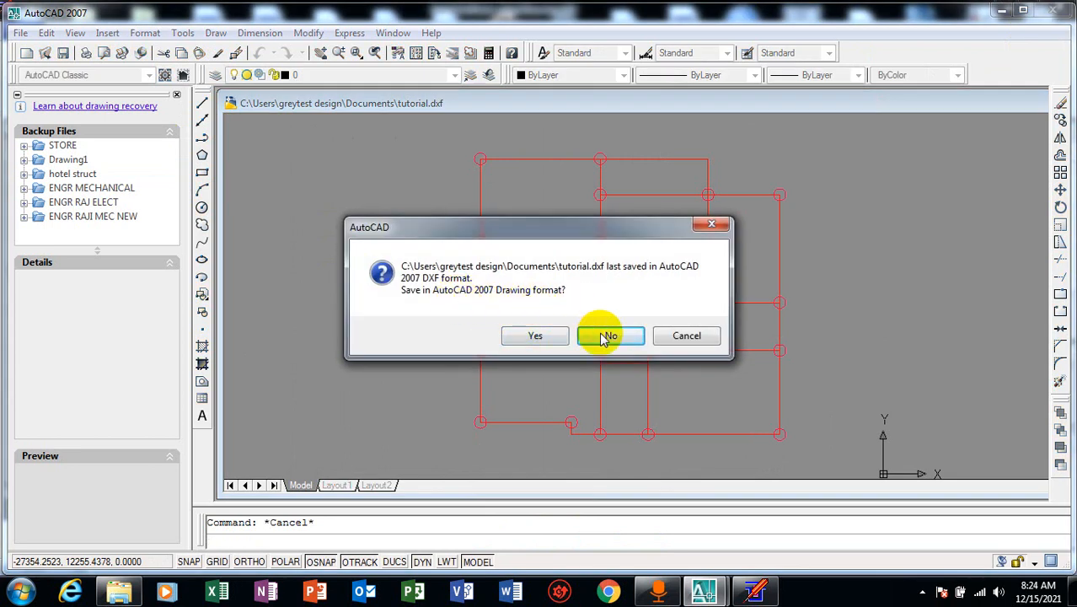
left_click(534, 336)
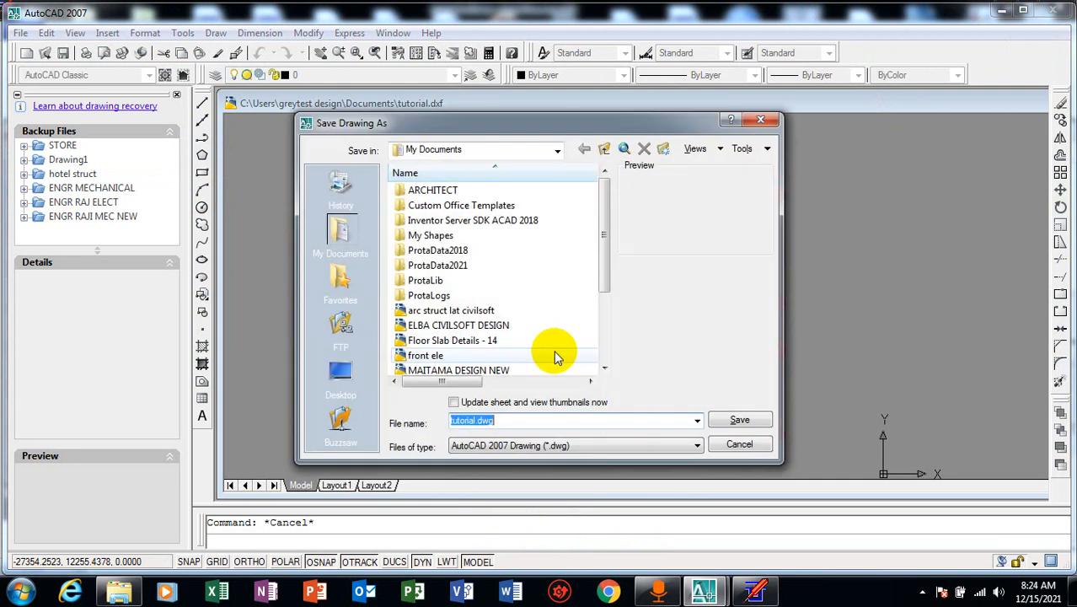
left_click(740, 420)
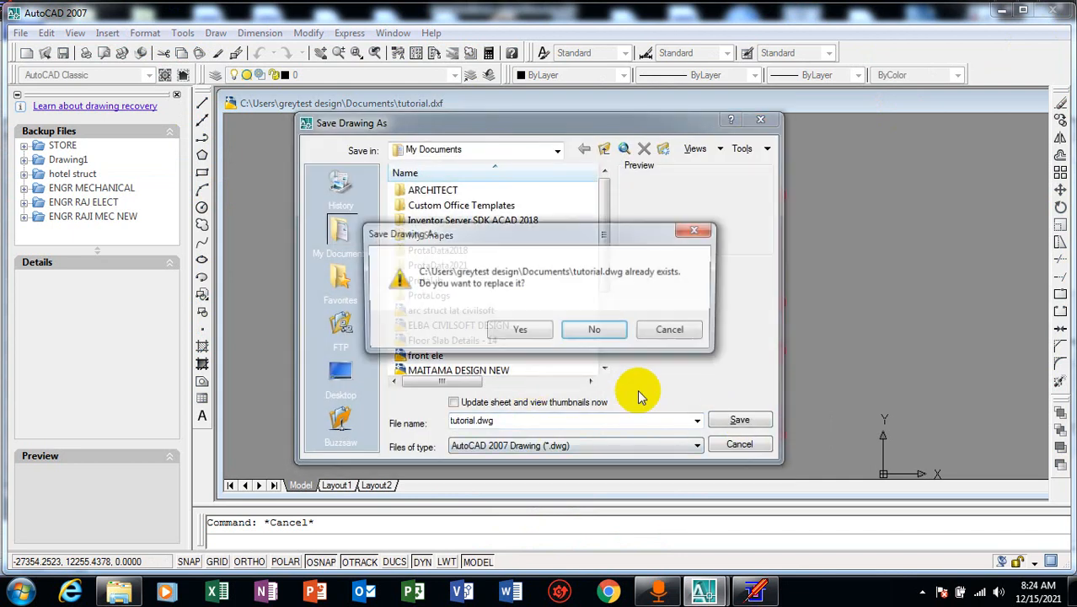
left_click(506, 332)
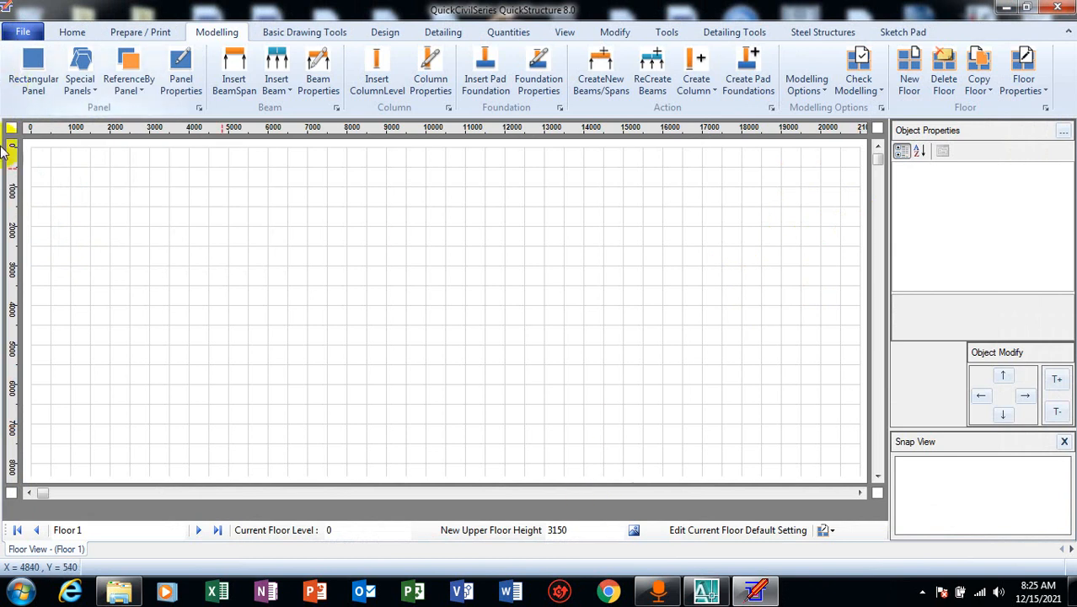
Step: In QuickStructure, import the tutorial DXF from Documents as the AutoCAD floor layout of Floor 1, applying the existing floor default settings
left_click(25, 30)
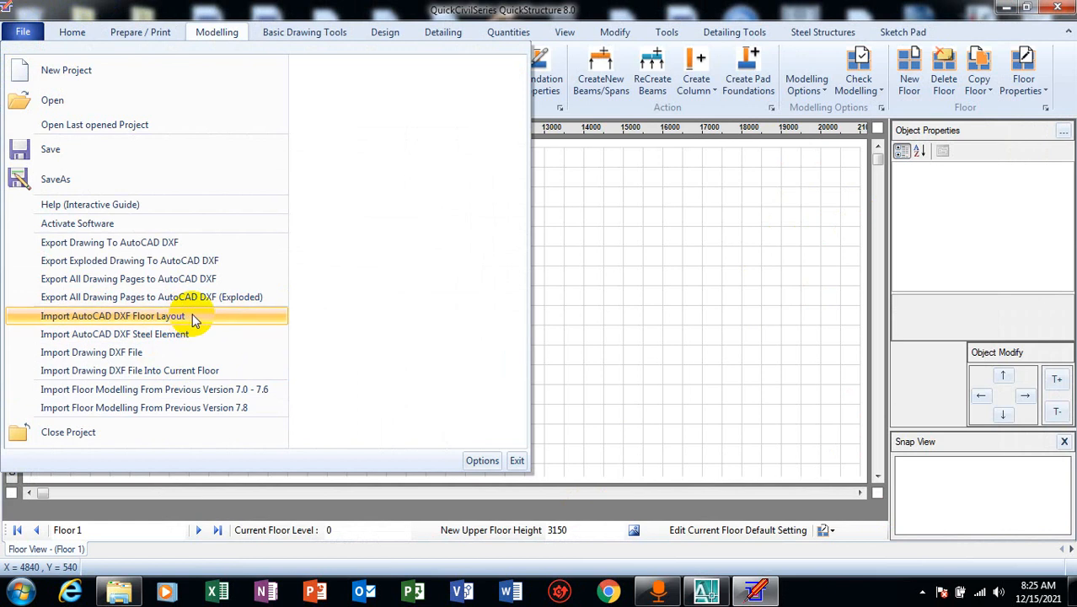
left_click(196, 323)
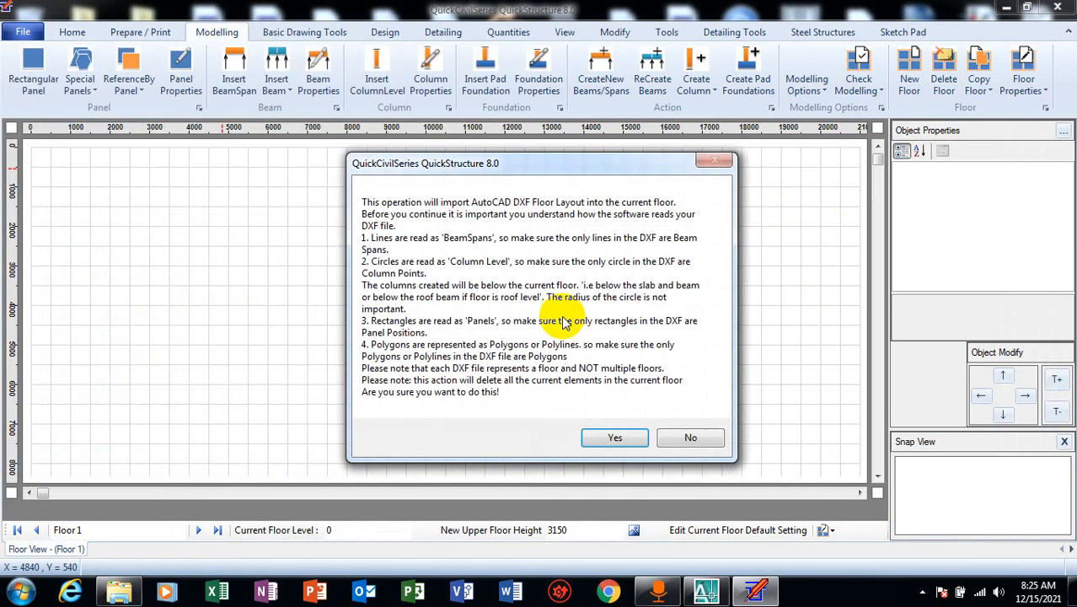
left_click(605, 434)
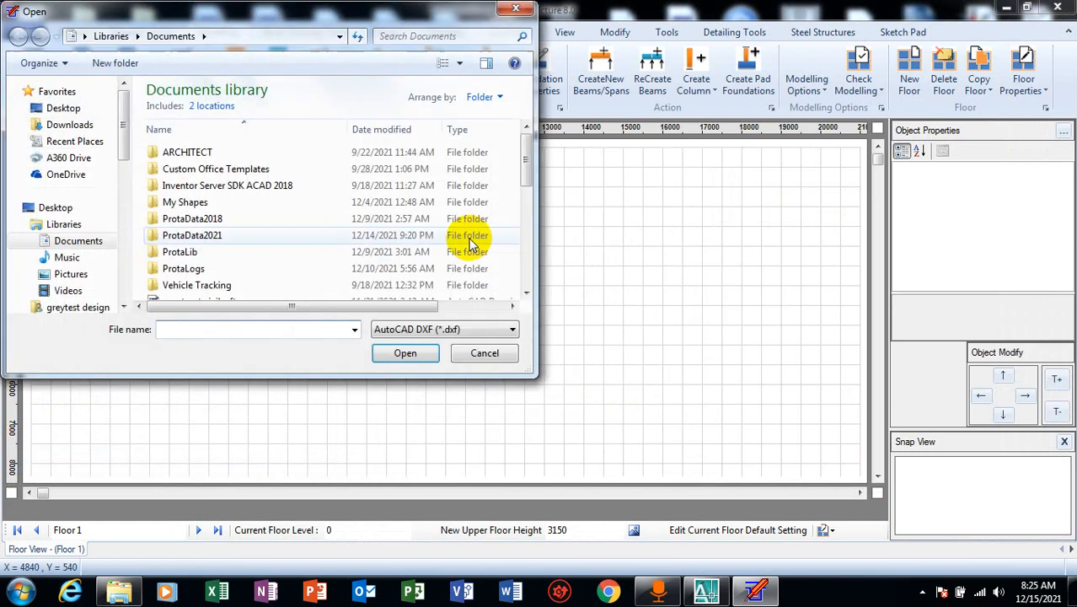
left_click_drag(528, 166, 532, 270)
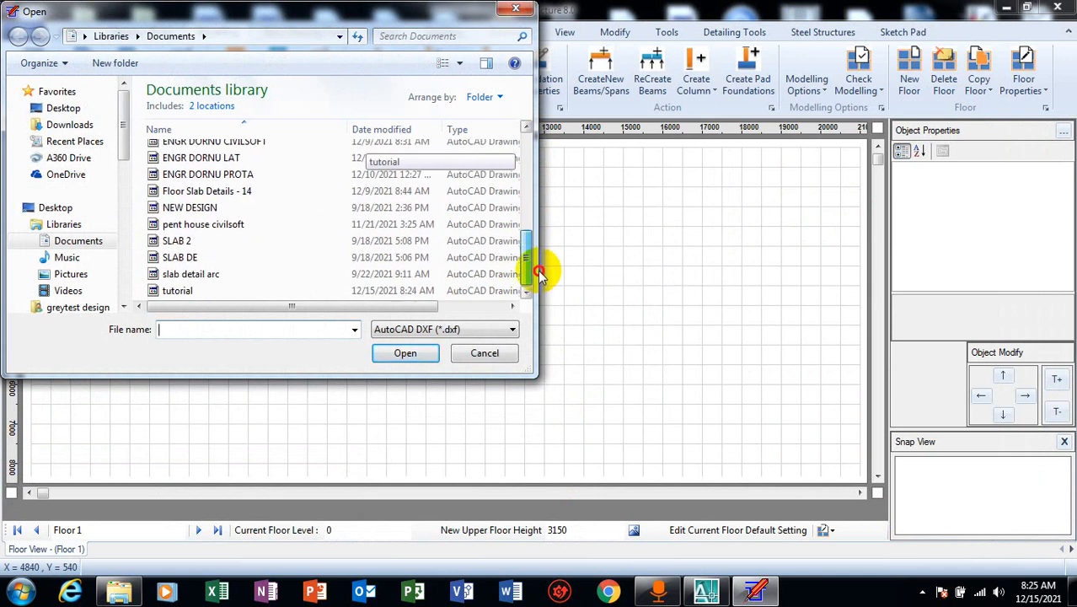
left_click(181, 290)
left_click(414, 355)
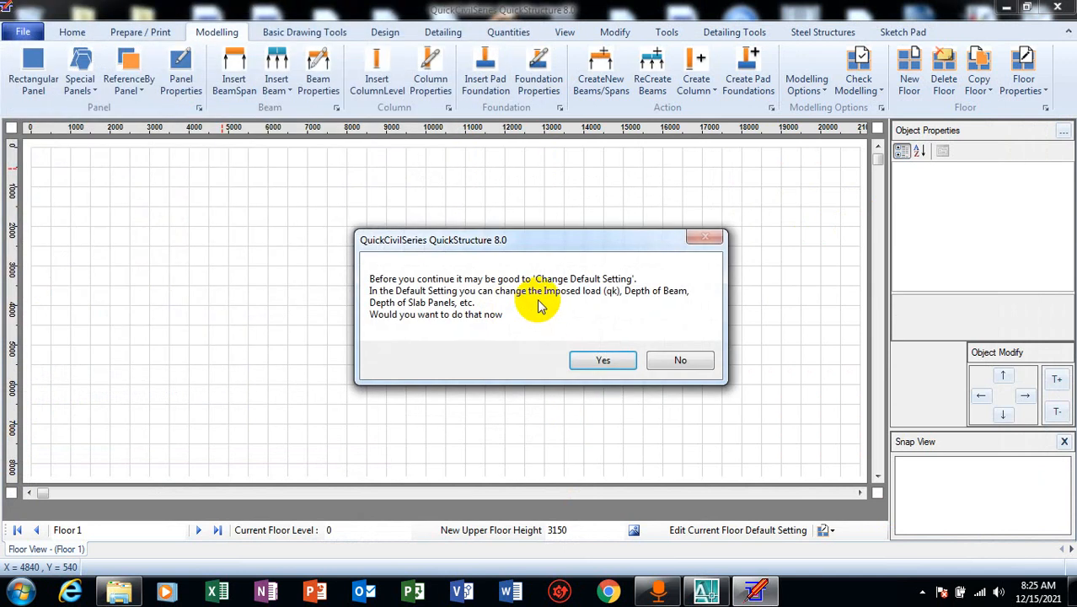
left_click(601, 355)
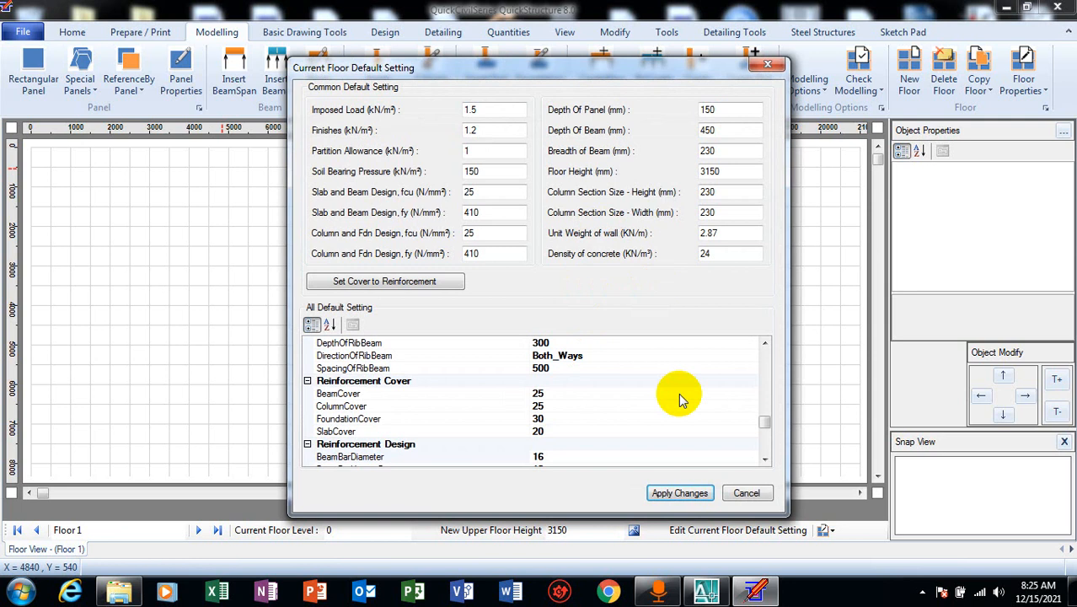
left_click(681, 490)
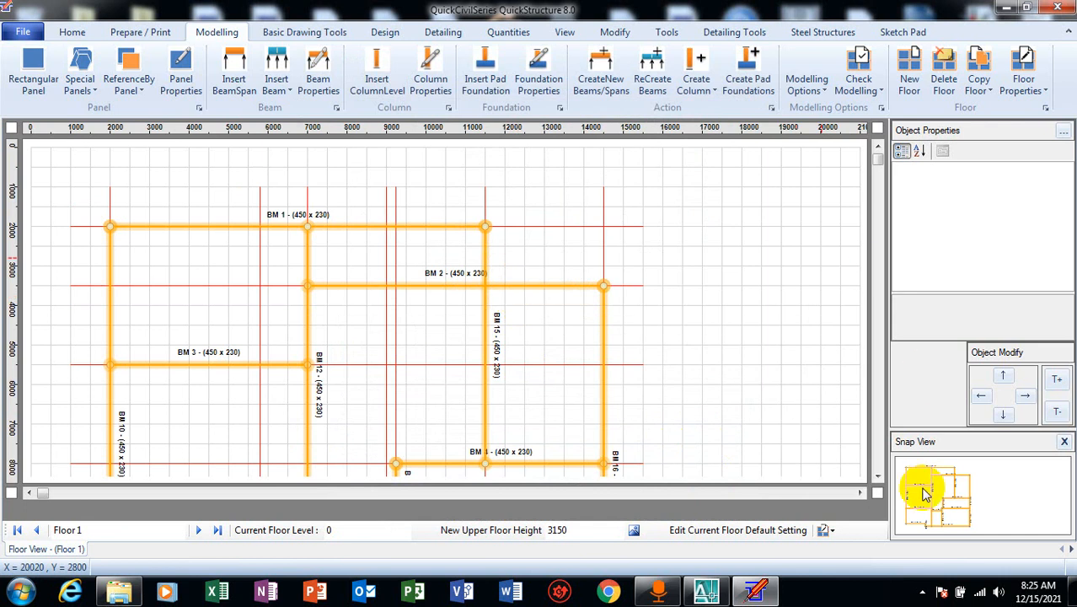
Step: Examine the imported beams, column points and grid lines across the whole extent of Floor 1
scroll(876, 478, "down", 6)
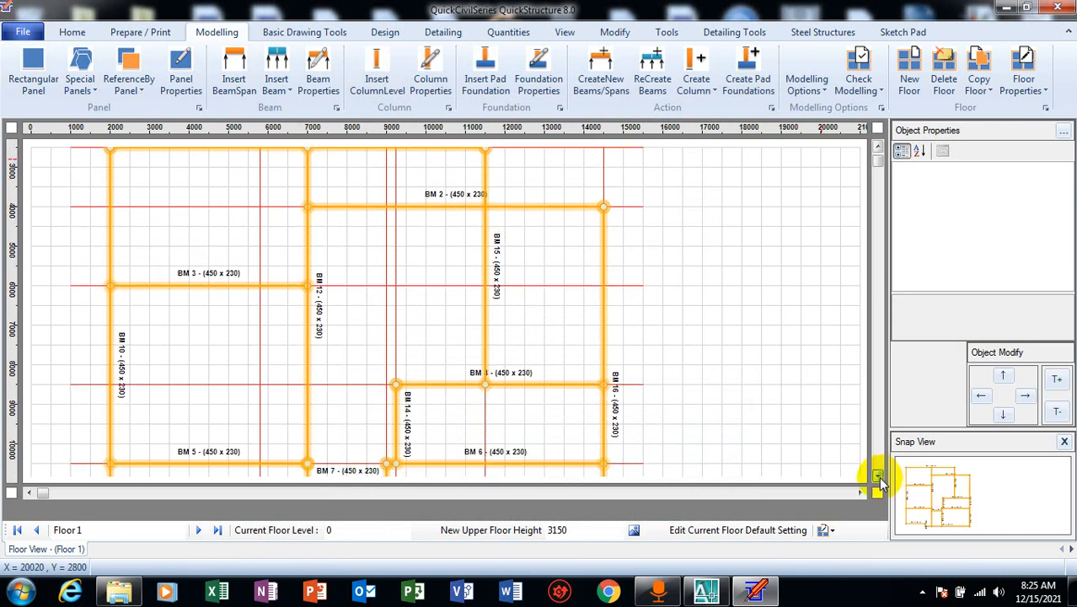
scroll(876, 478, "down", 2)
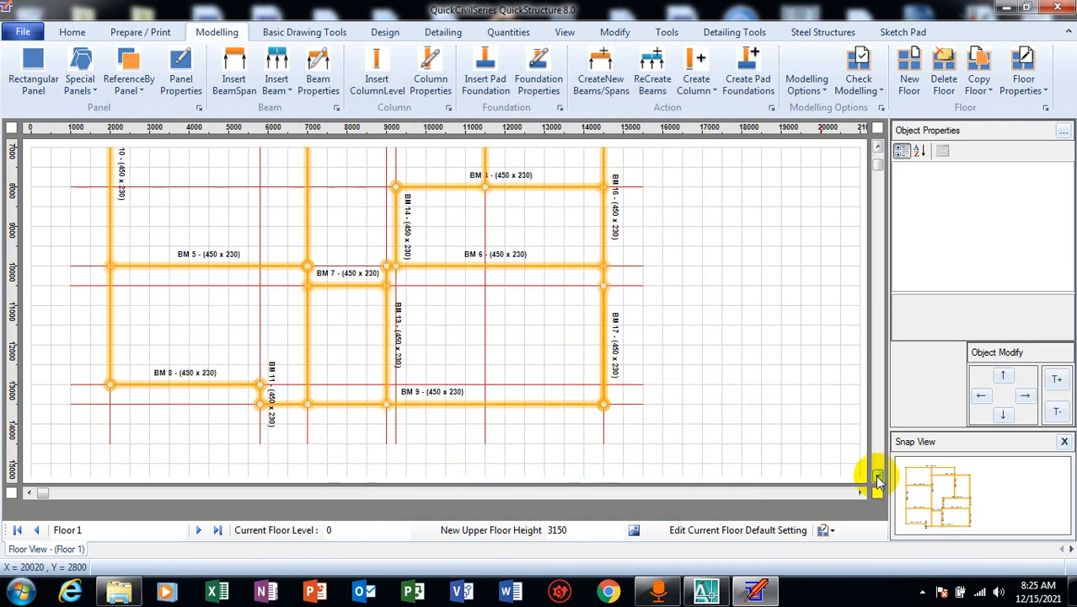
scroll(877, 149, "up", 4)
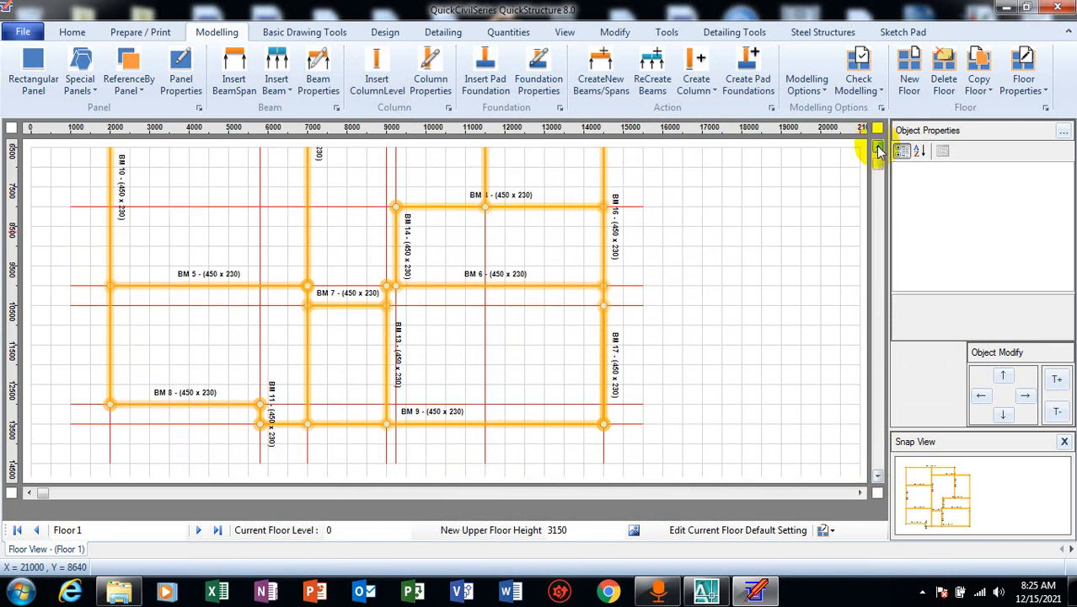
scroll(877, 148, "up", 5)
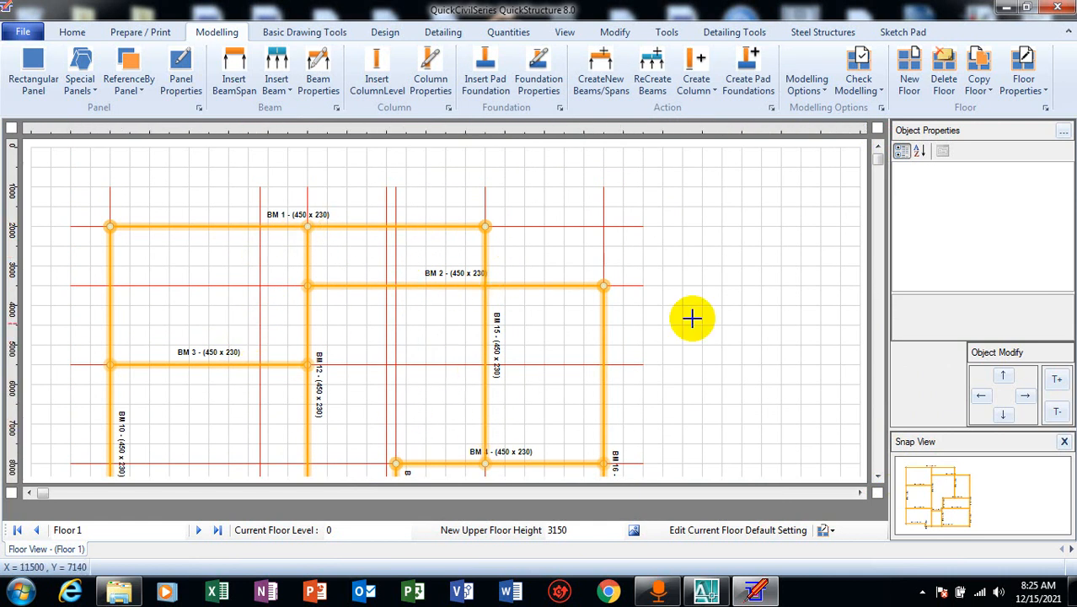
left_click(877, 477)
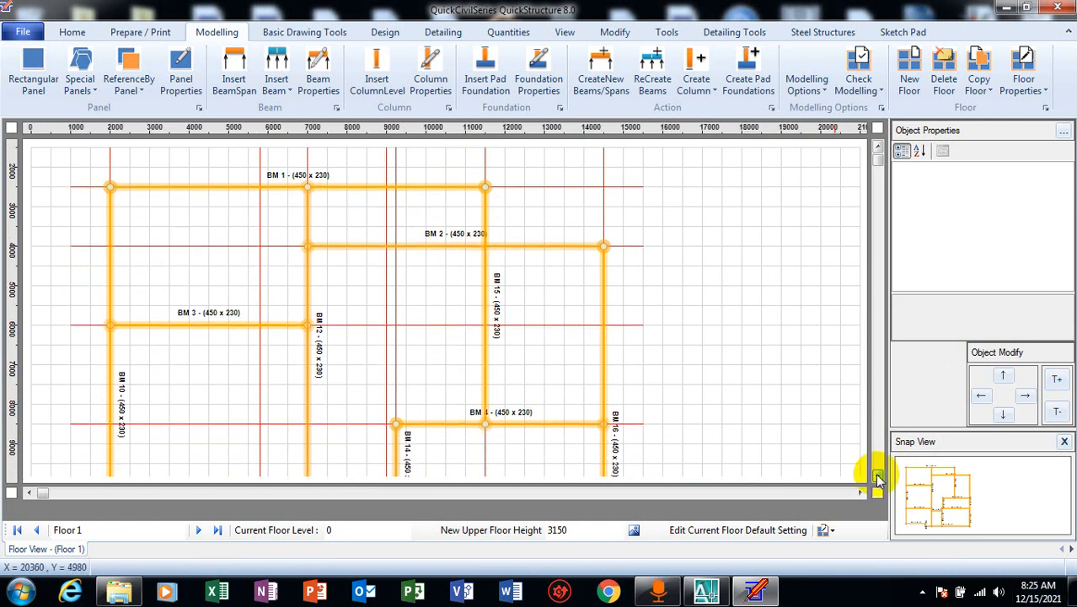
left_click(877, 477)
left_click(877, 477)
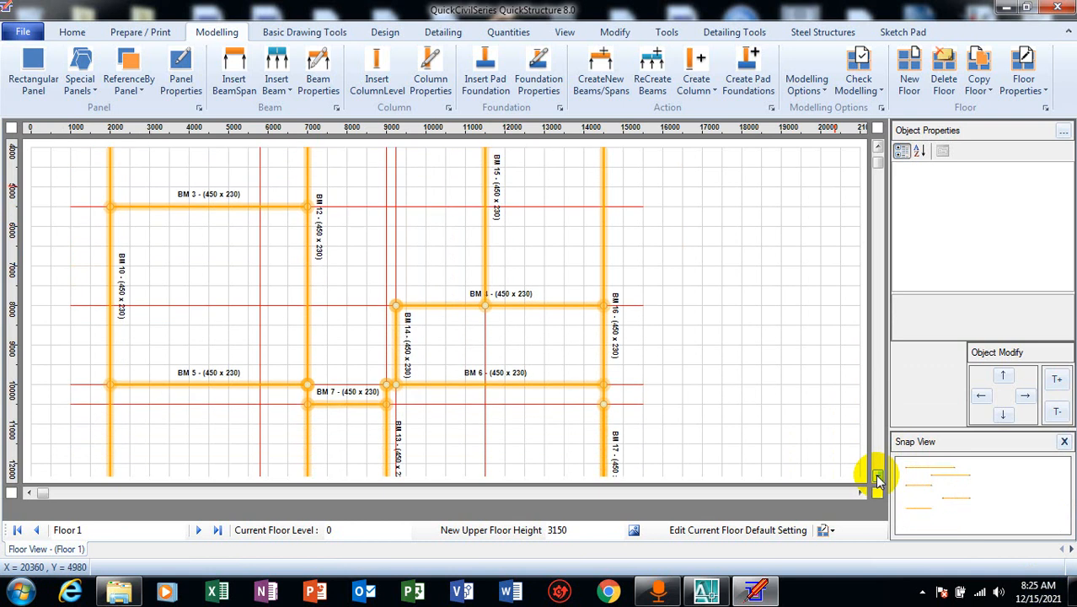
left_click(877, 477)
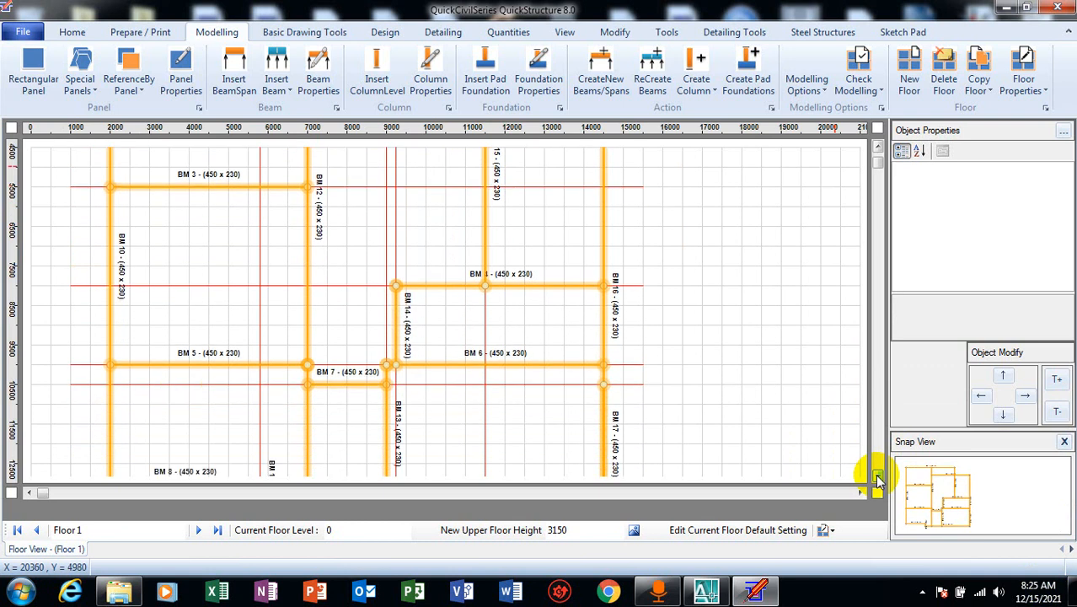
left_click(877, 149)
left_click(877, 149)
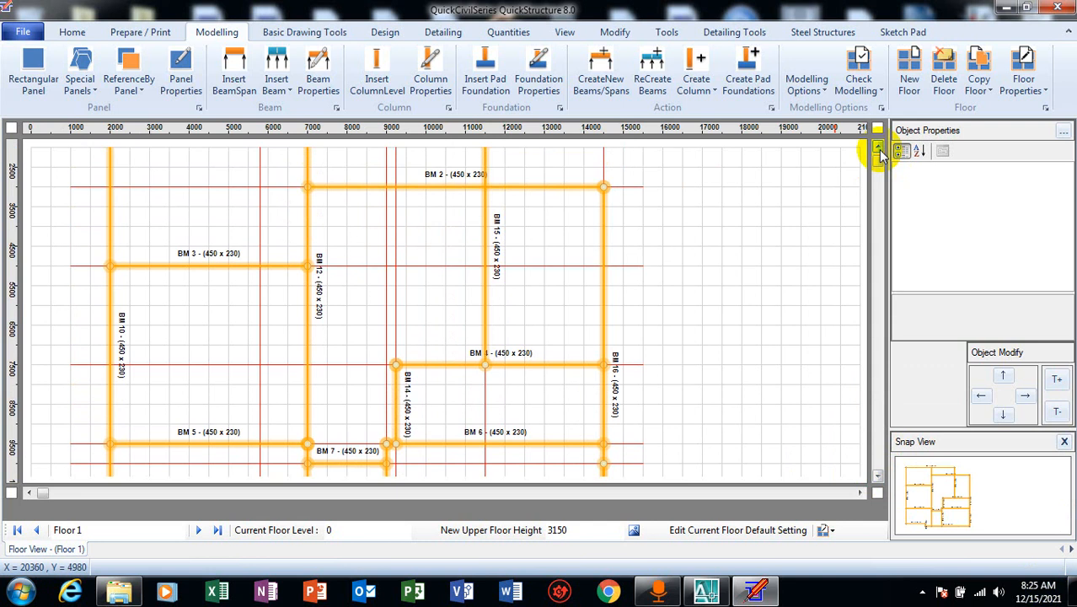
left_click(876, 149)
left_click(877, 149)
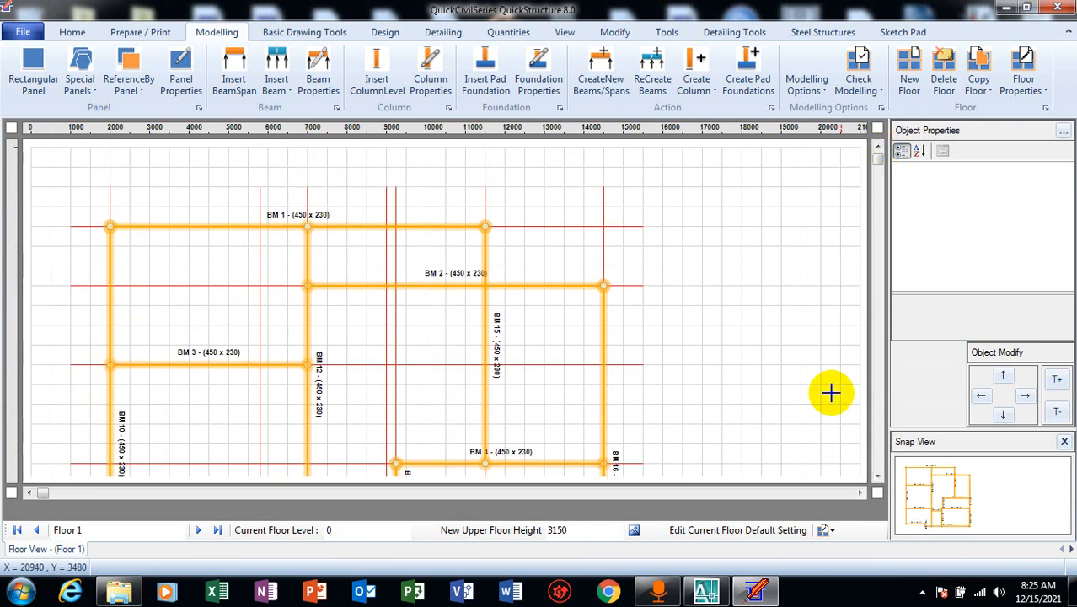
Step: Switch to WO Mic Client and try to connect over Wi-Fi to the phone IP address 10.111.104.133
left_click(828, 605)
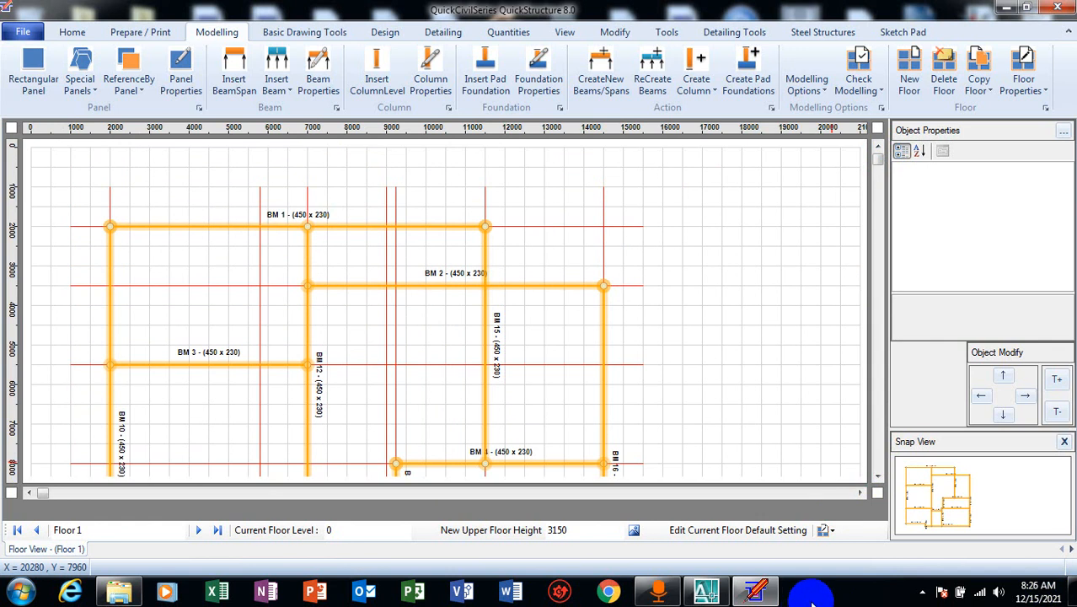
left_click(668, 588)
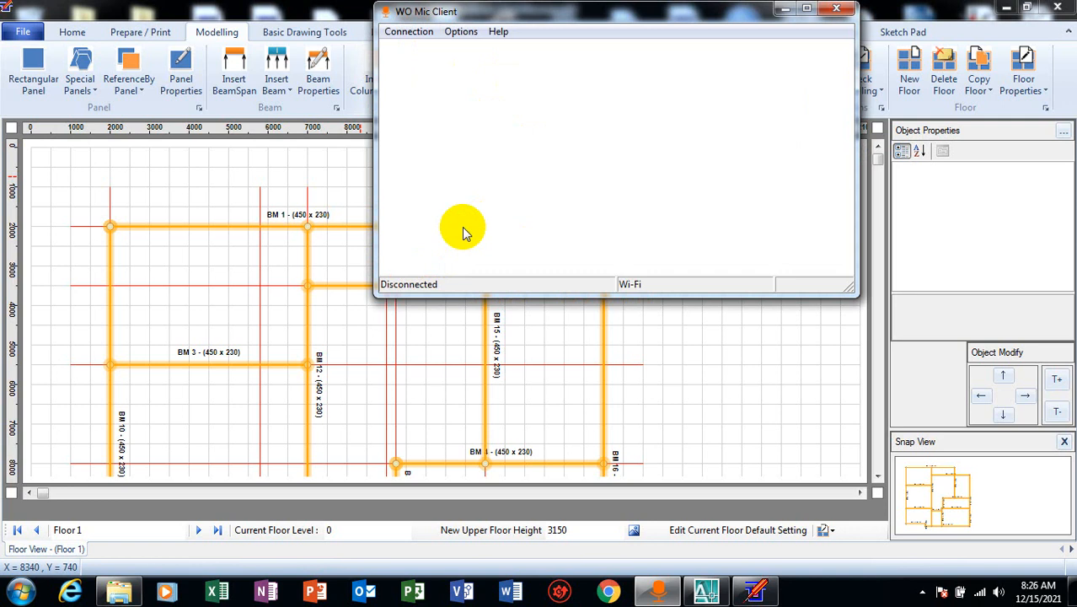
left_click(406, 31)
left_click(409, 48)
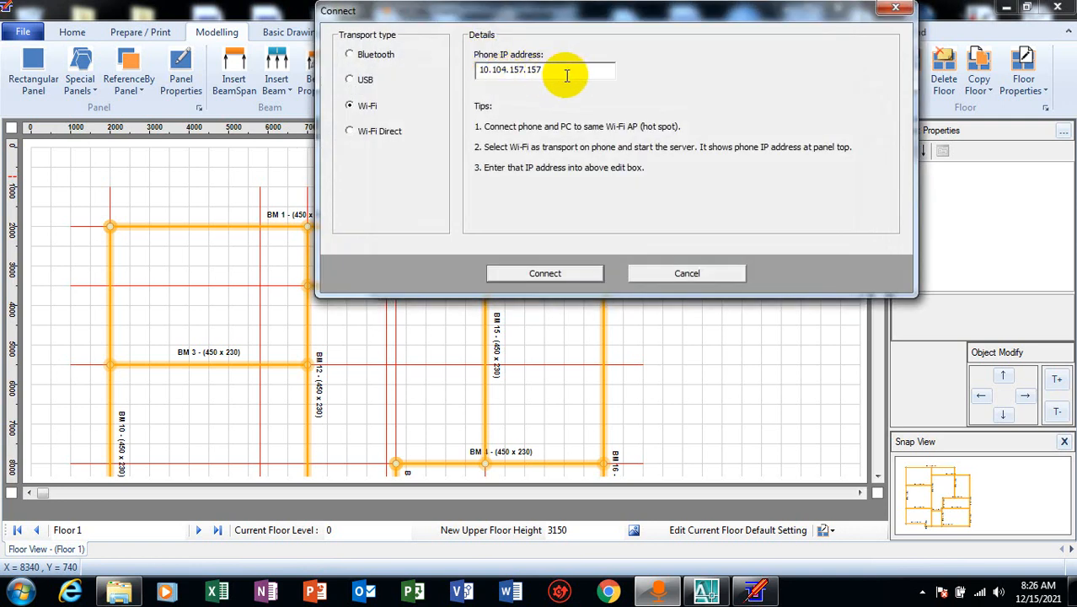
left_click_drag(570, 70, 482, 72)
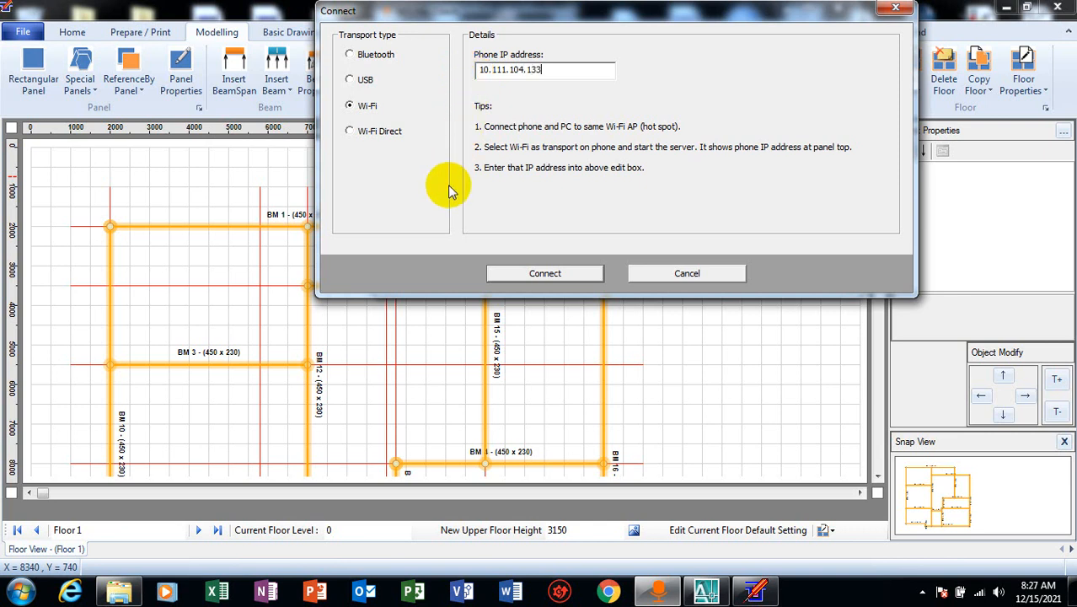
left_click(527, 274)
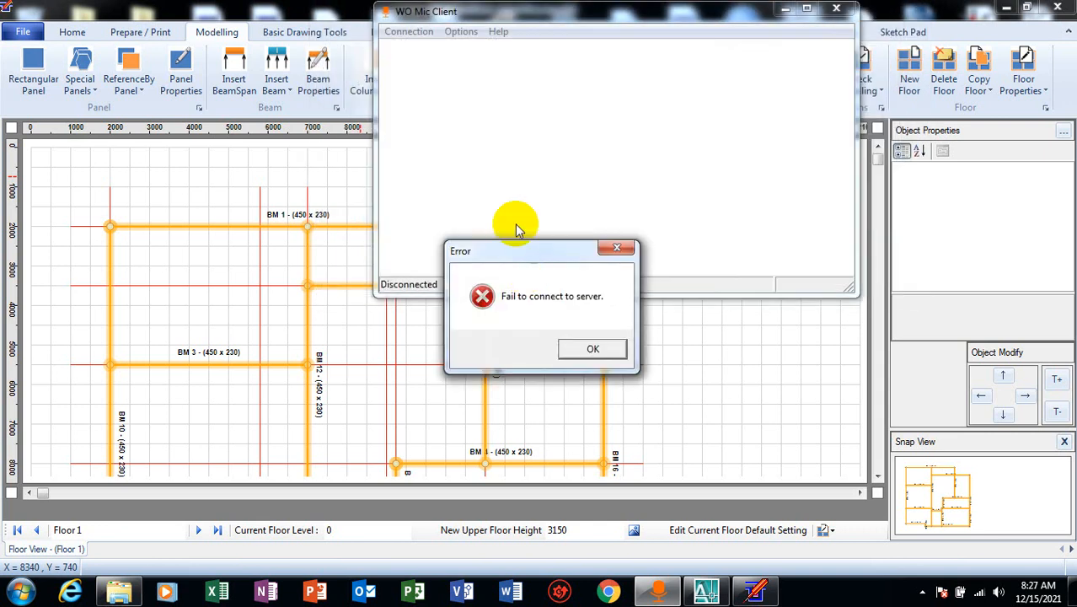
Step: Dismiss the connection error, connect WO Mic Client to the phone over Wi-Fi again, and return to QuickStructure
left_click(593, 347)
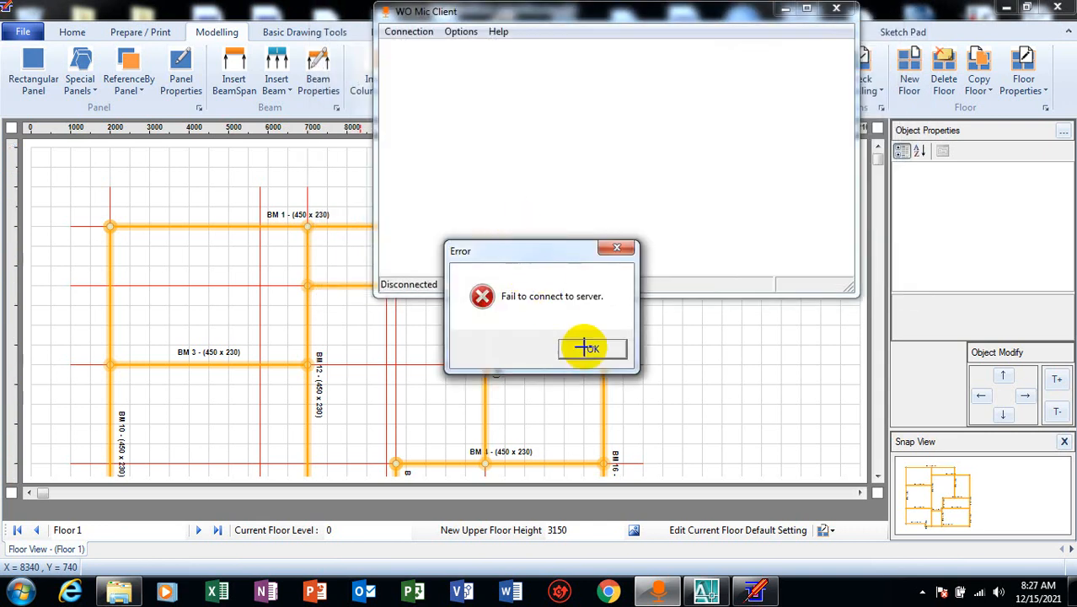
left_click(408, 31)
left_click(428, 49)
left_click(544, 272)
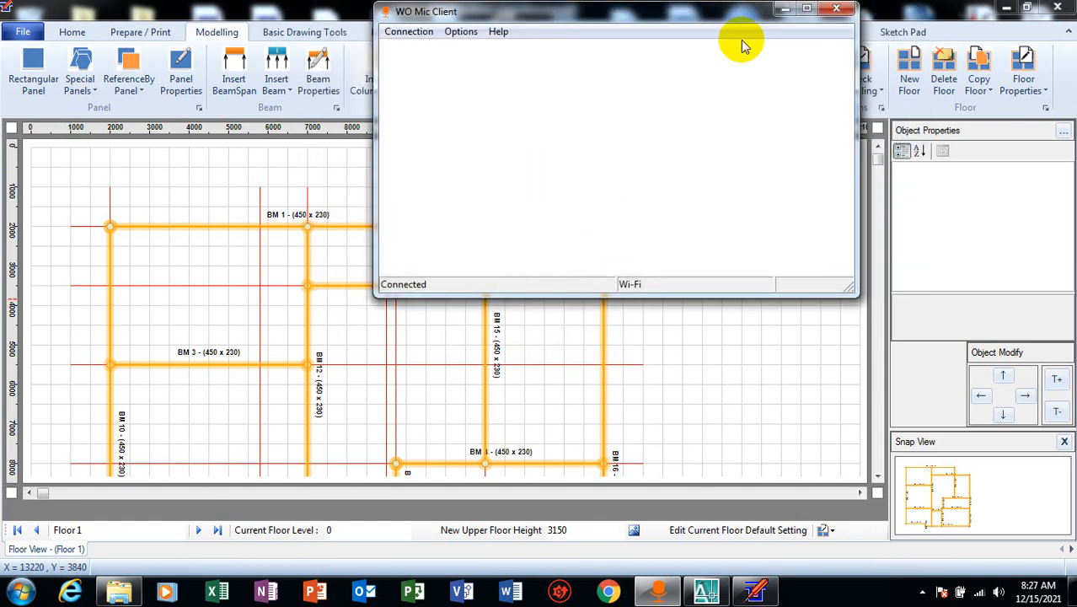
left_click(783, 10)
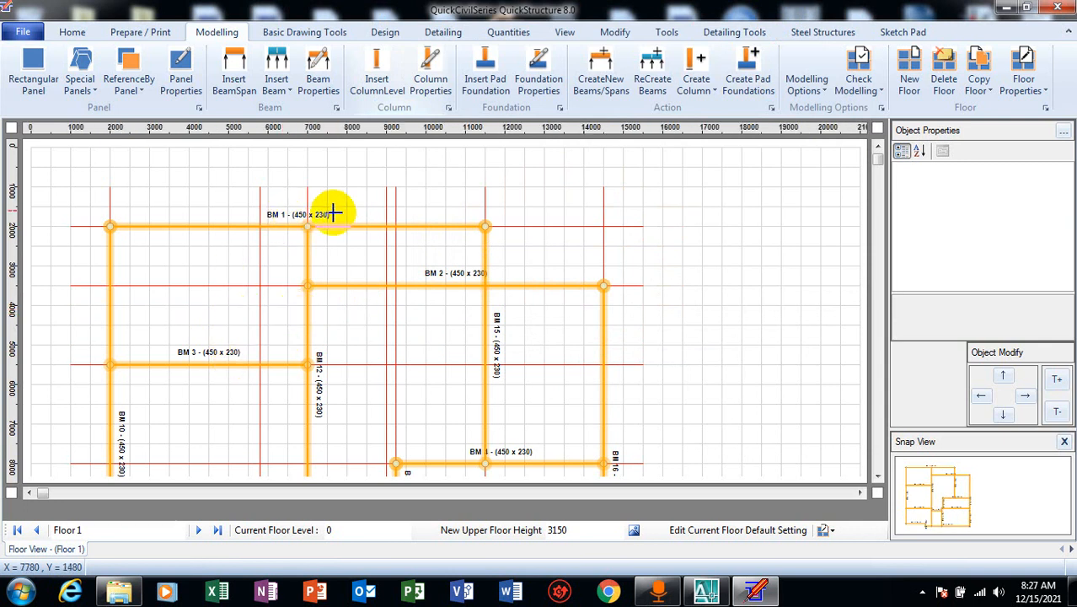
Step: Examine the imported beams, column points and grid lines from the upper to the lower edge of Floor 1
scroll(876, 478, "down", 5)
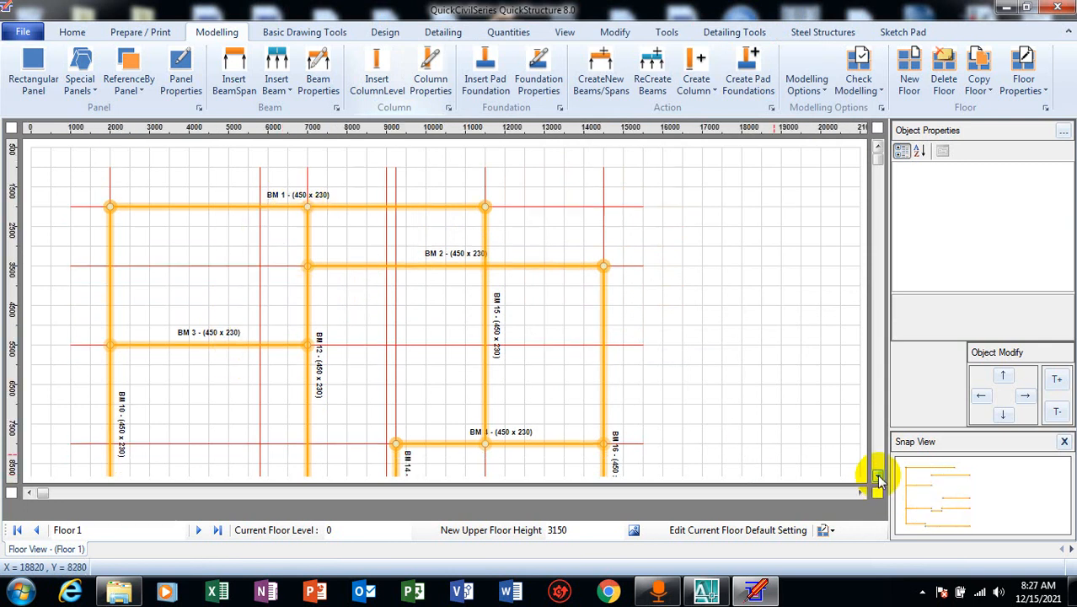
scroll(876, 478, "down", 5)
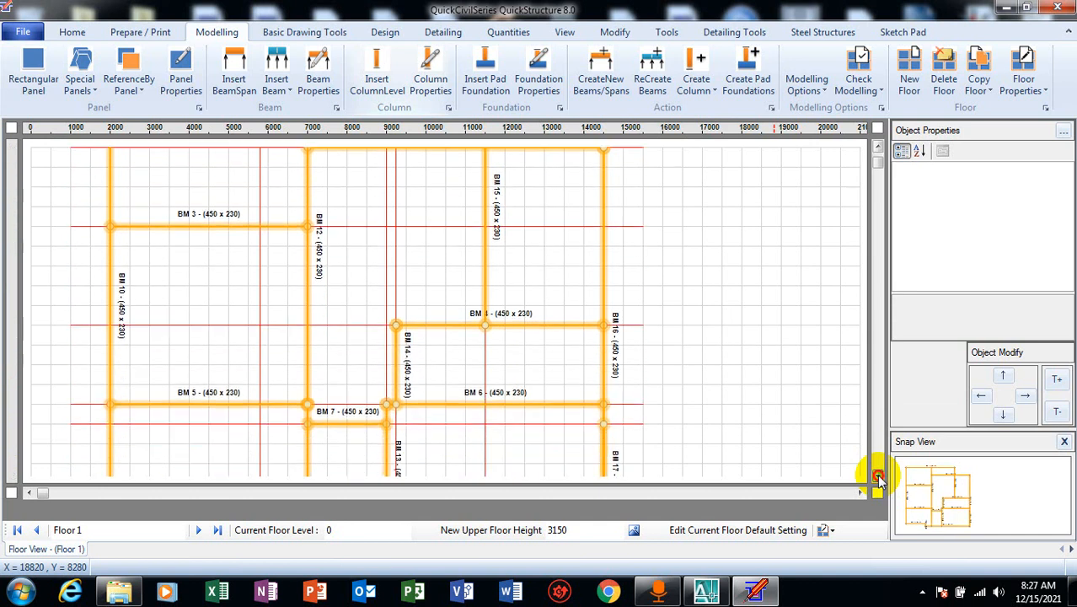
scroll(876, 478, "down", 1)
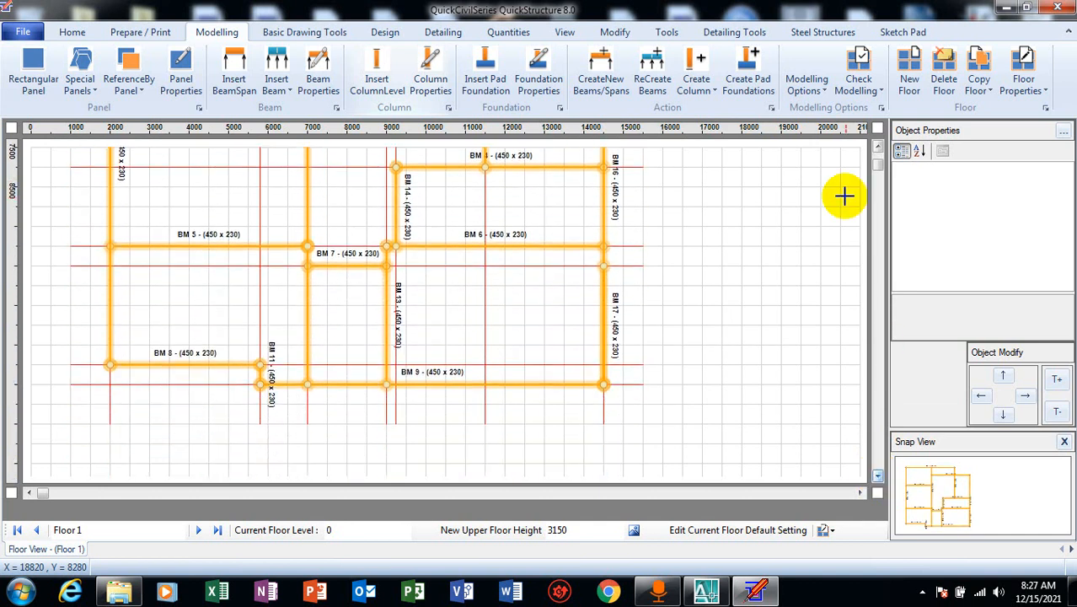
left_click(877, 147)
left_click(878, 148)
left_click(878, 147)
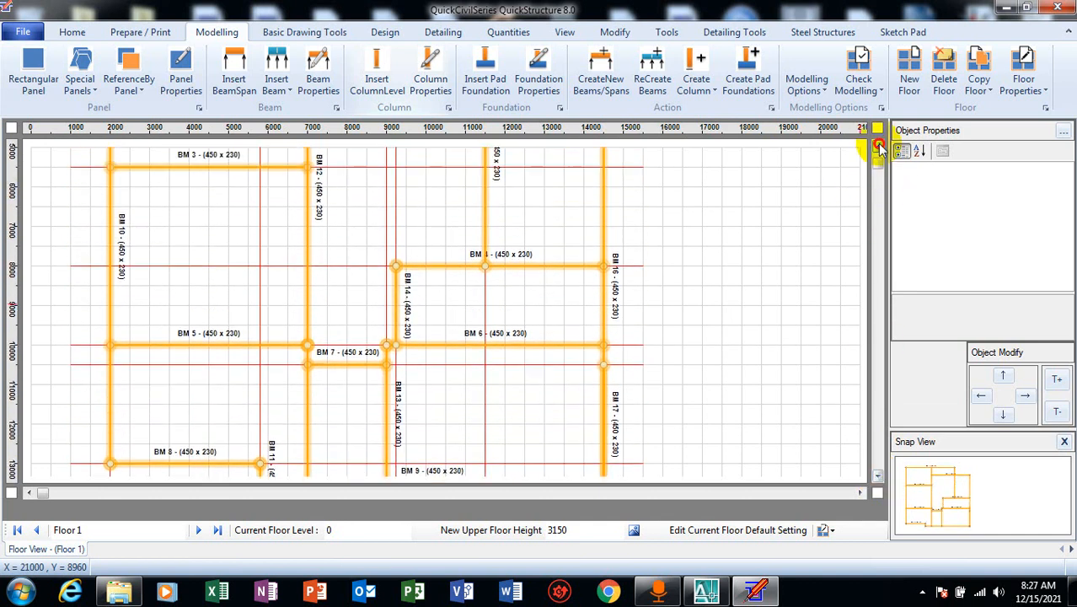
left_click(877, 148)
left_click(878, 148)
left_click(878, 148)
left_click(878, 147)
left_click(878, 147)
left_click(878, 148)
left_click(878, 148)
left_click(878, 148)
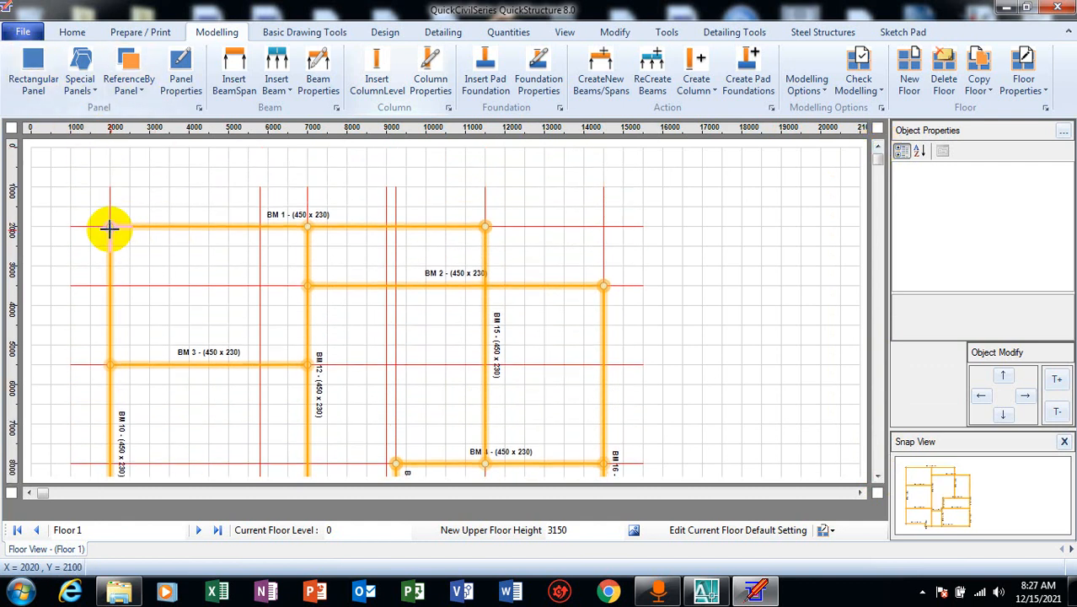
Step: Draw rectangular panels over the bay from BM 1 to BM 3 between BM 10 and BM 12, and the bay from BM 1 to BM 2 between BM 12 and BM 15
left_click(108, 226)
left_click(307, 363)
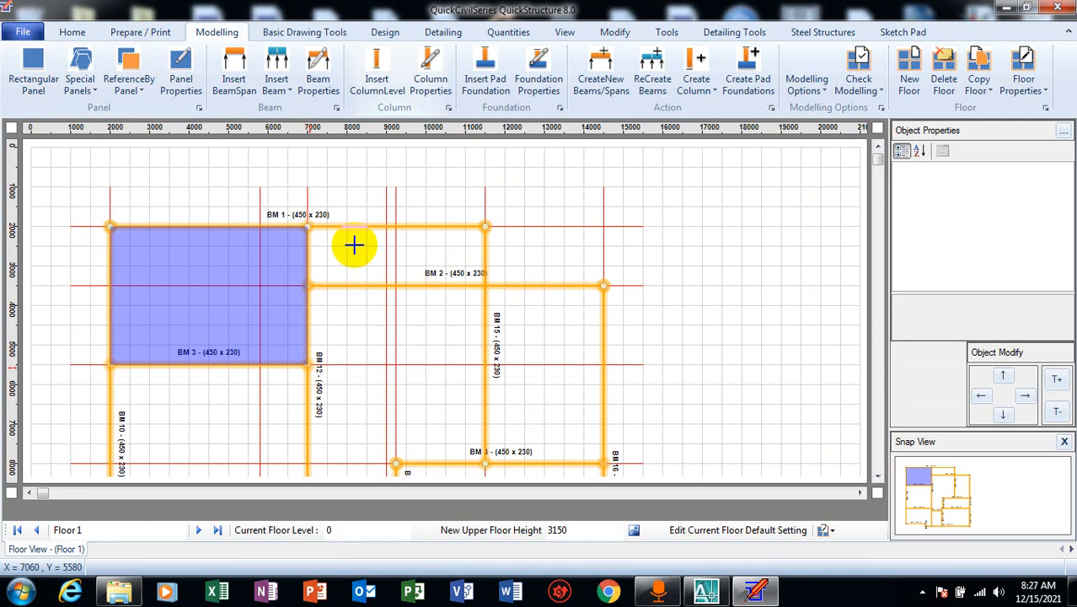
left_click(302, 224)
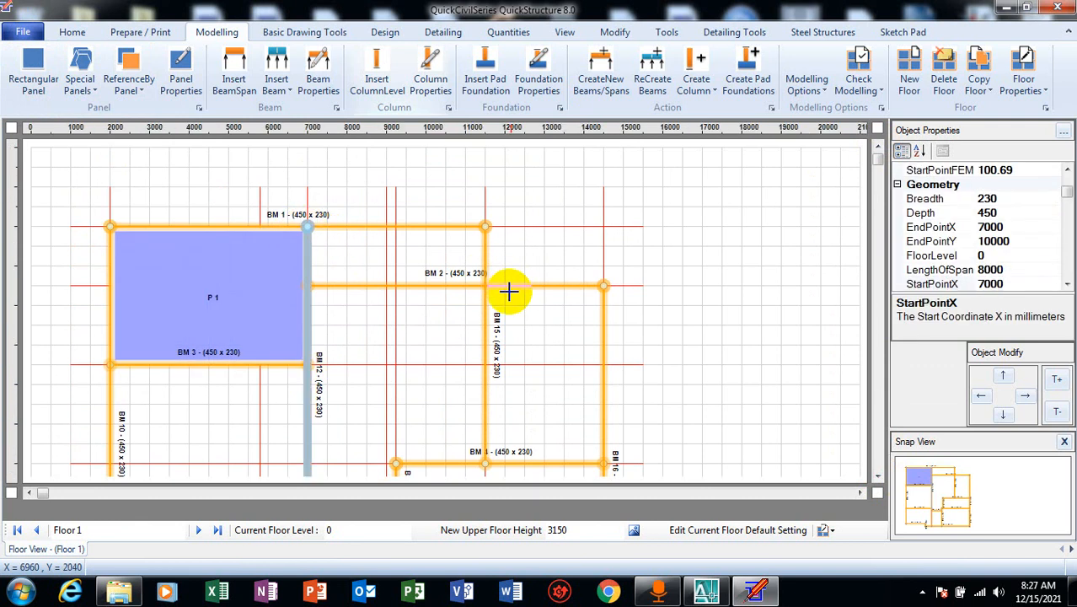
left_click(21, 65)
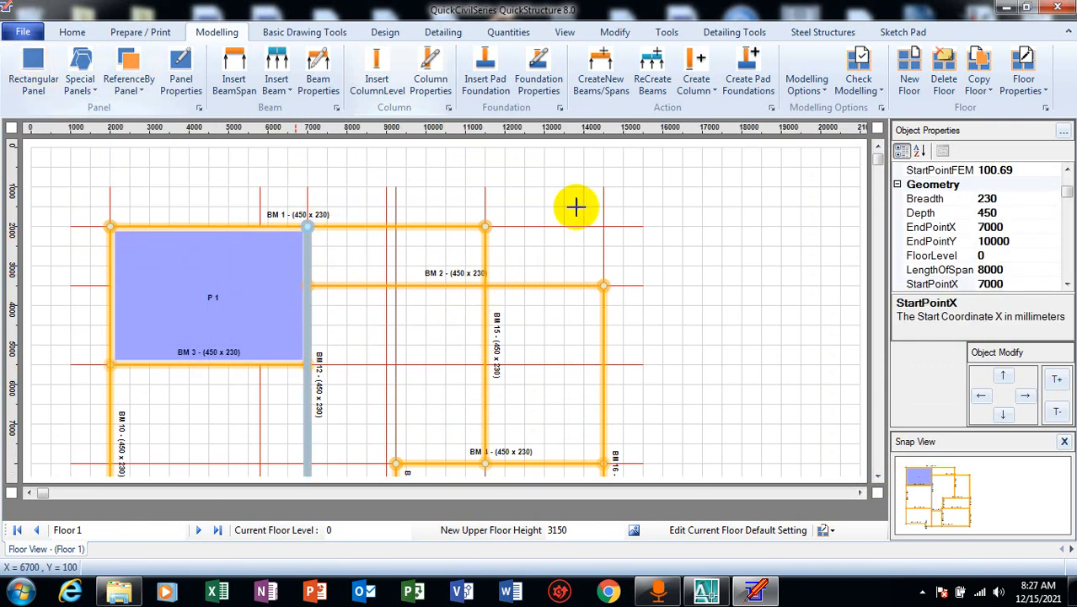
left_click(306, 225)
left_click(481, 286)
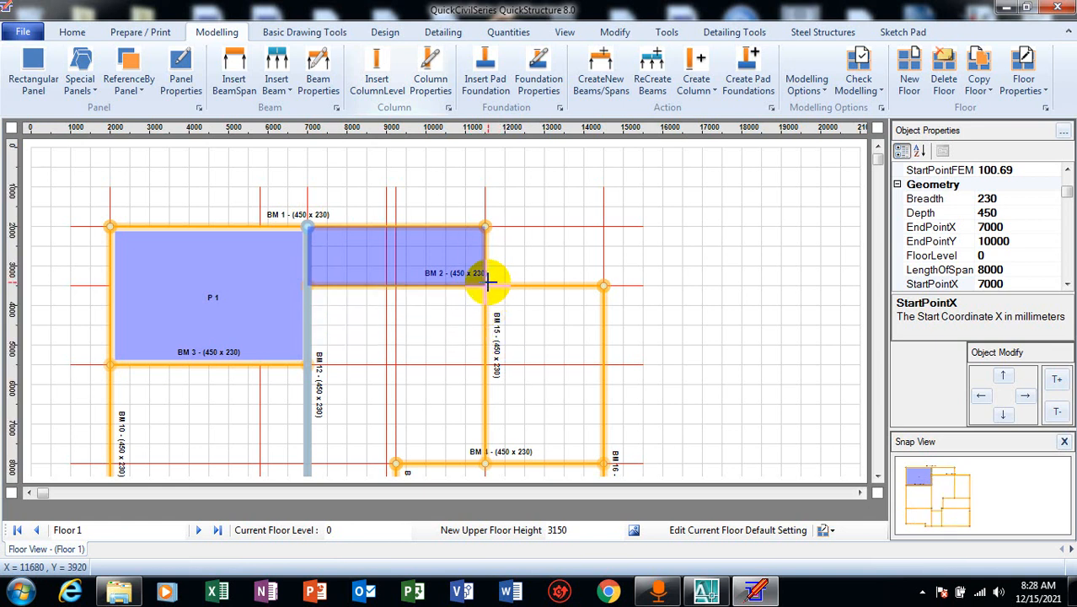
left_click(485, 286)
Step: Look over the remaining bays of Floor 1 that have no panels
left_click(876, 477)
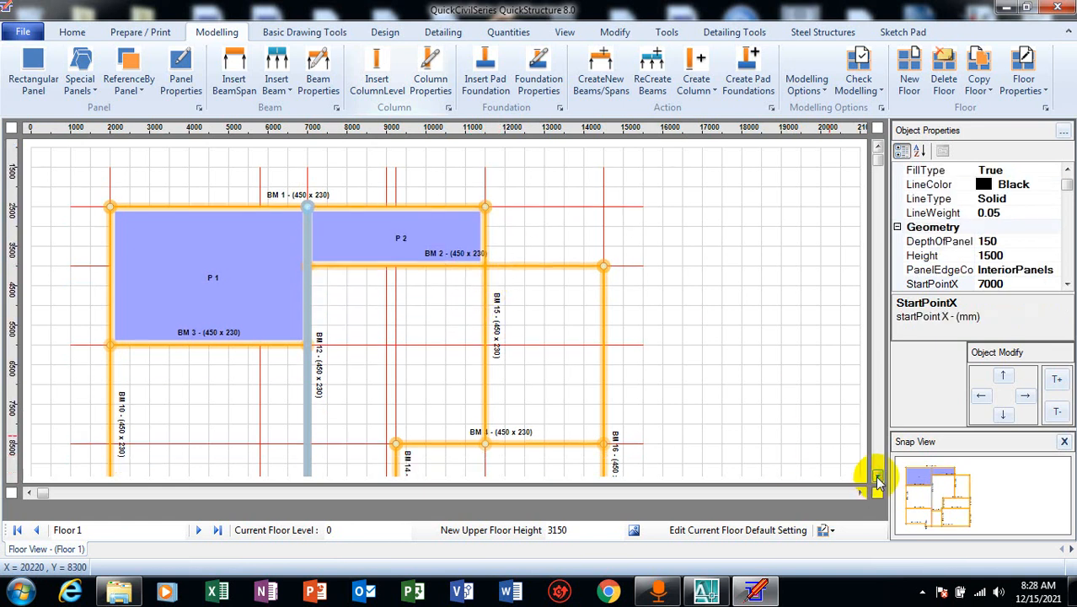
left_click(876, 477)
left_click(876, 476)
left_click(876, 477)
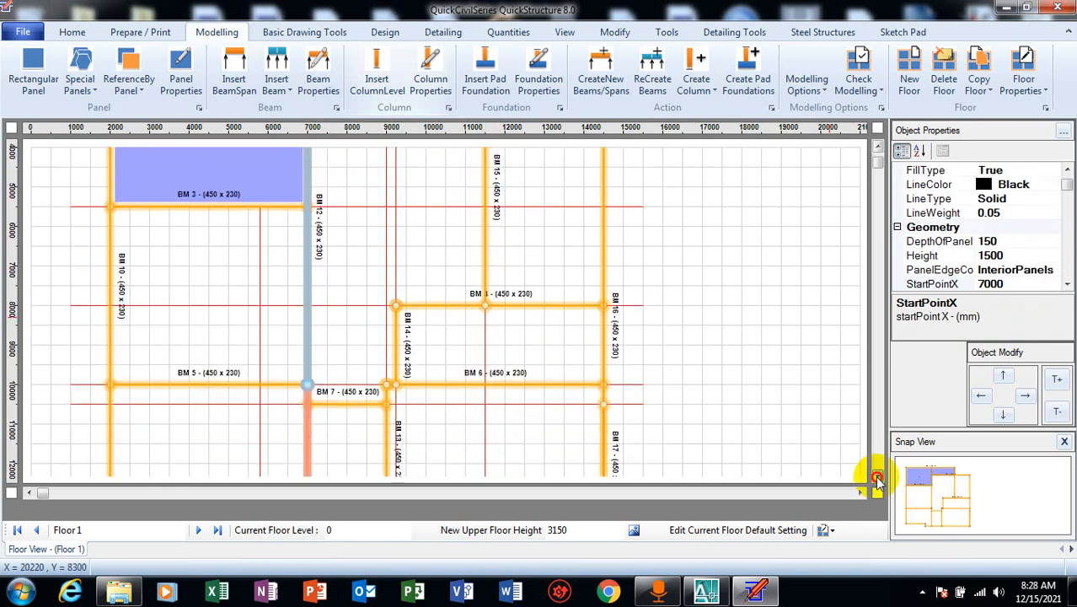
left_click(876, 476)
left_click(876, 477)
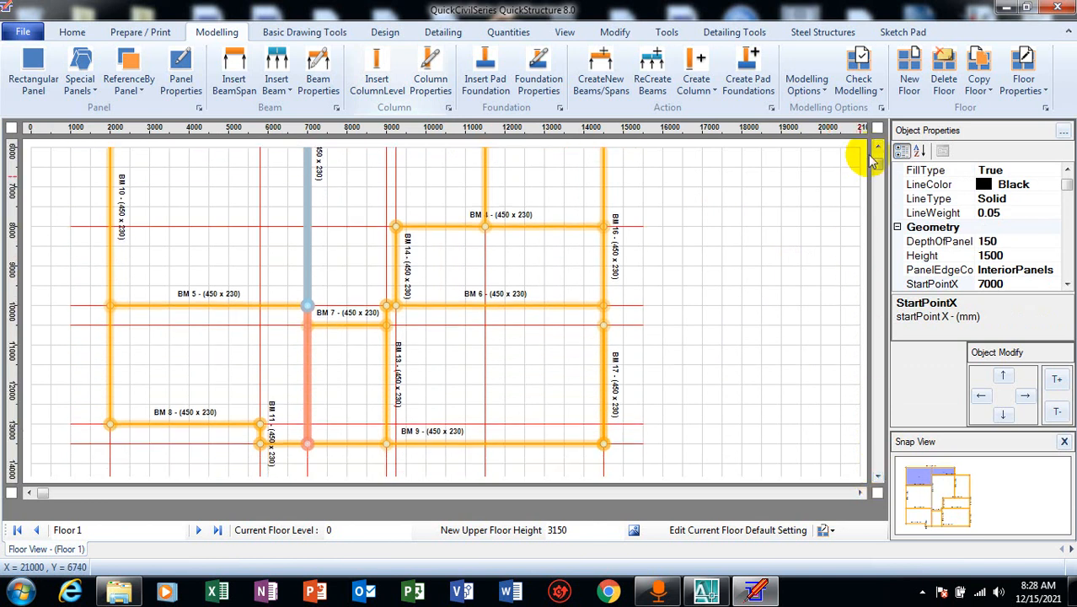
left_click(876, 149)
left_click(876, 148)
left_click(877, 148)
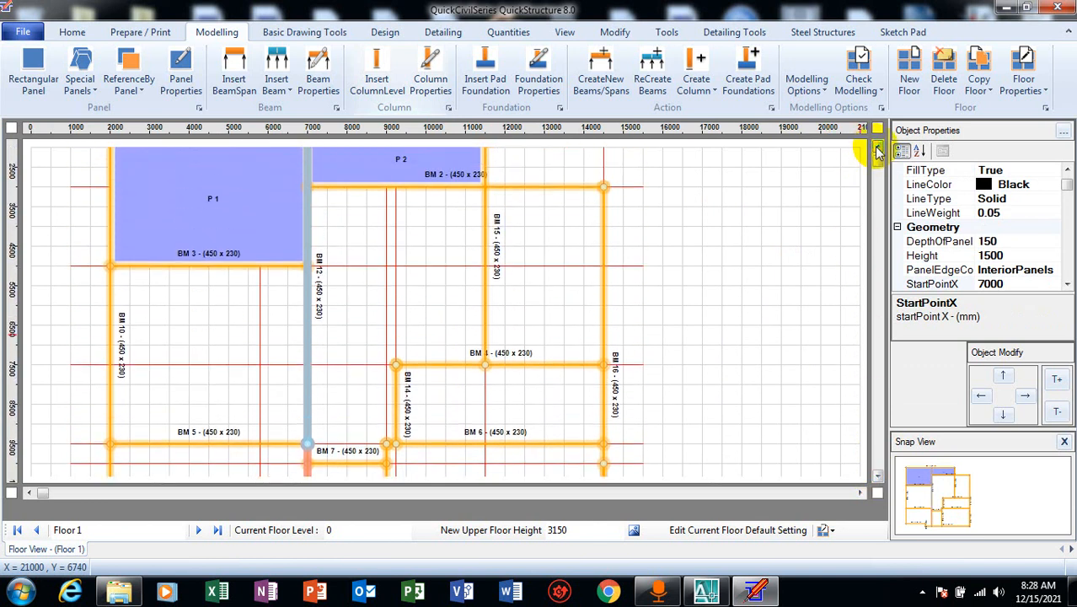
left_click(877, 148)
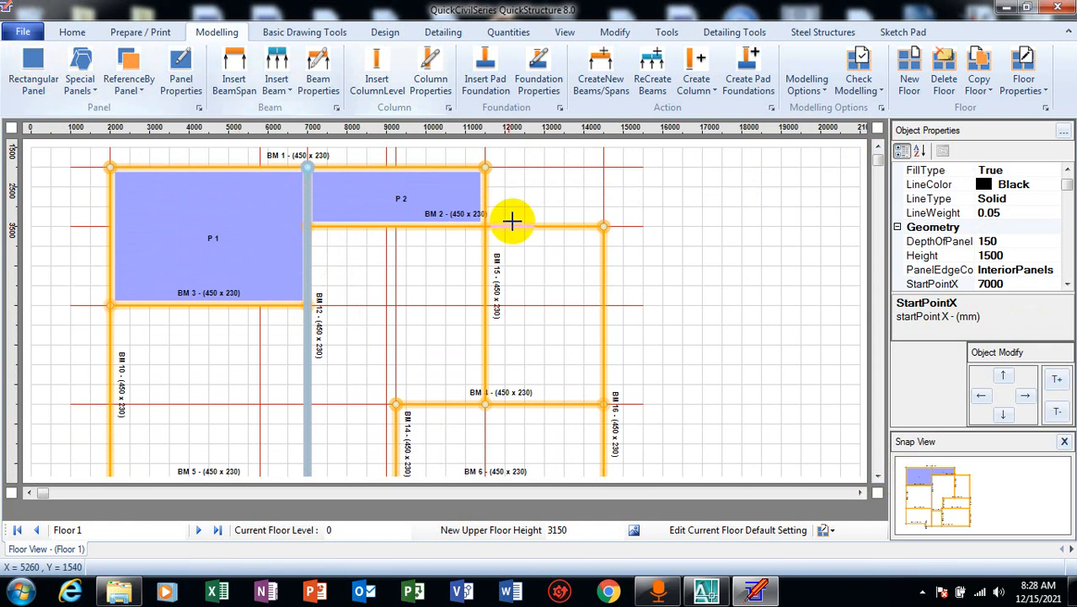
Step: Draw a rectangular panel 4500 mm high below BM 2, between BM 12 and BM 15, down to the BM 4 grid line
left_click_drag(309, 226, 486, 409)
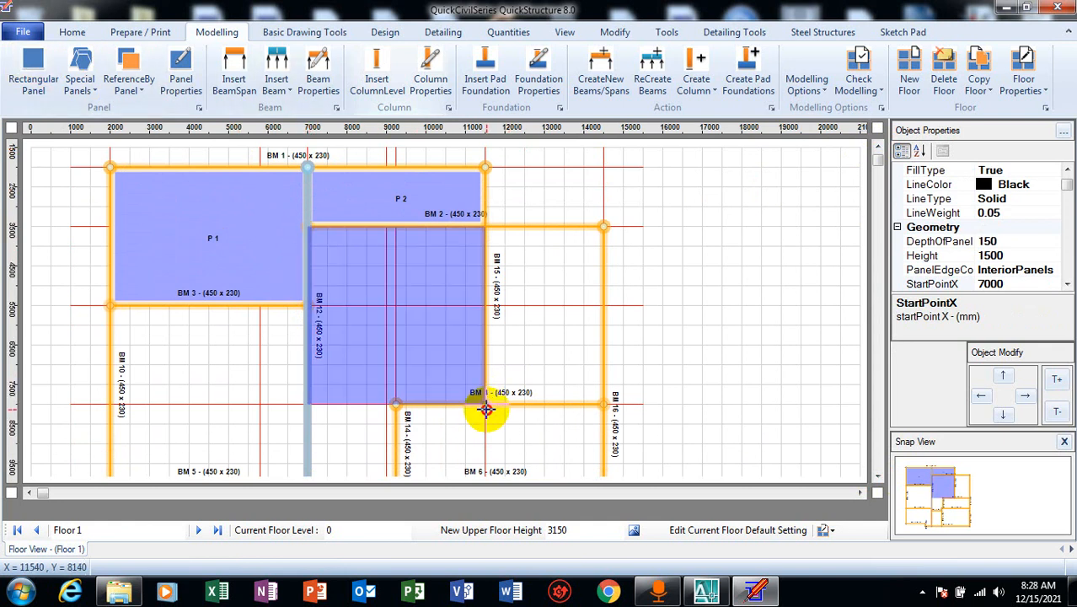
left_click(33, 60)
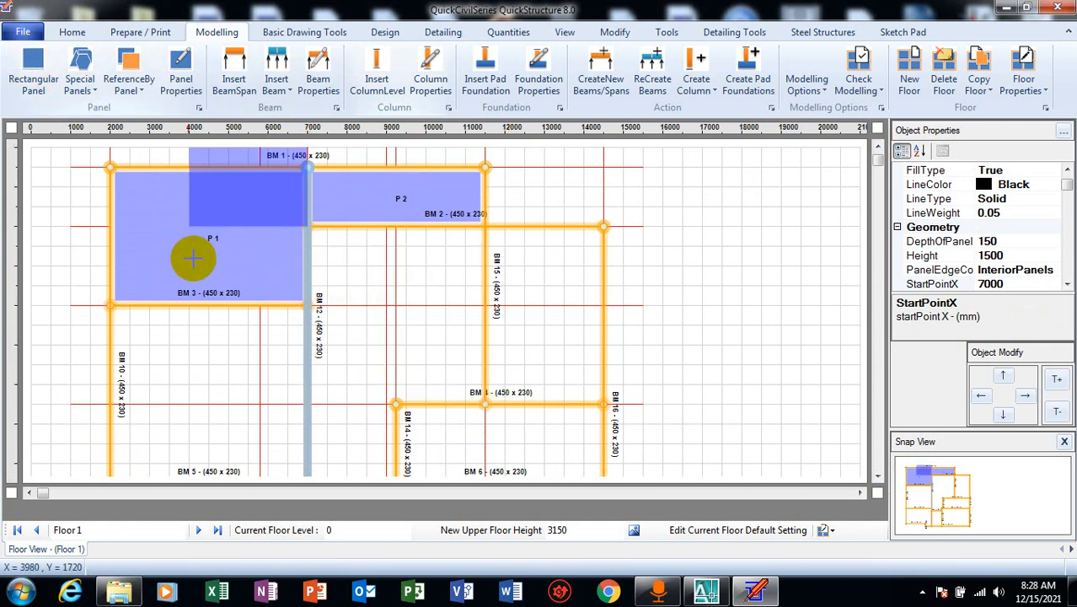
left_click(308, 224)
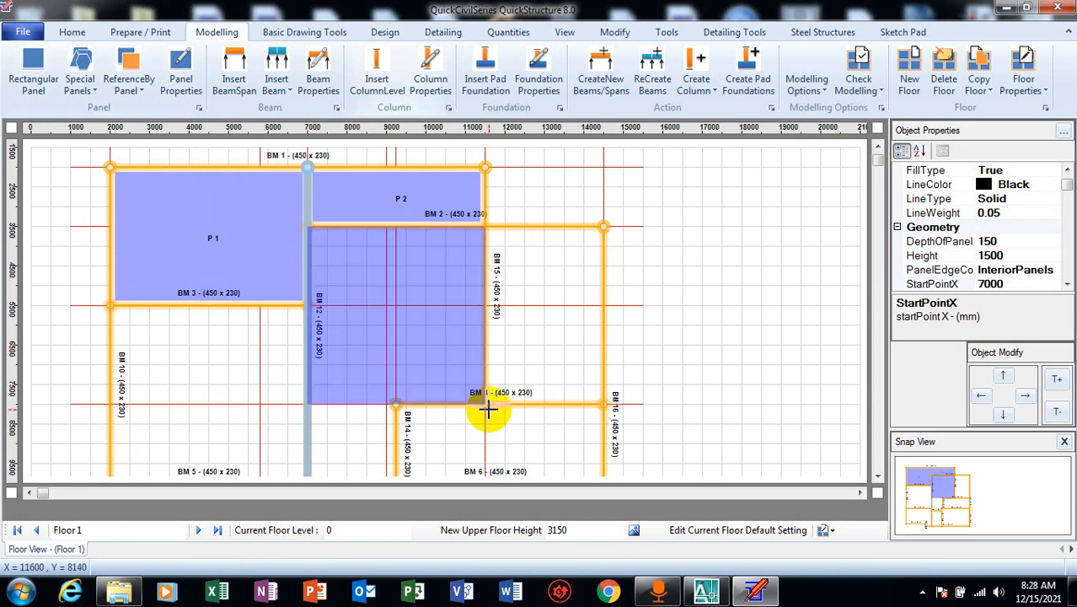
left_click(486, 404)
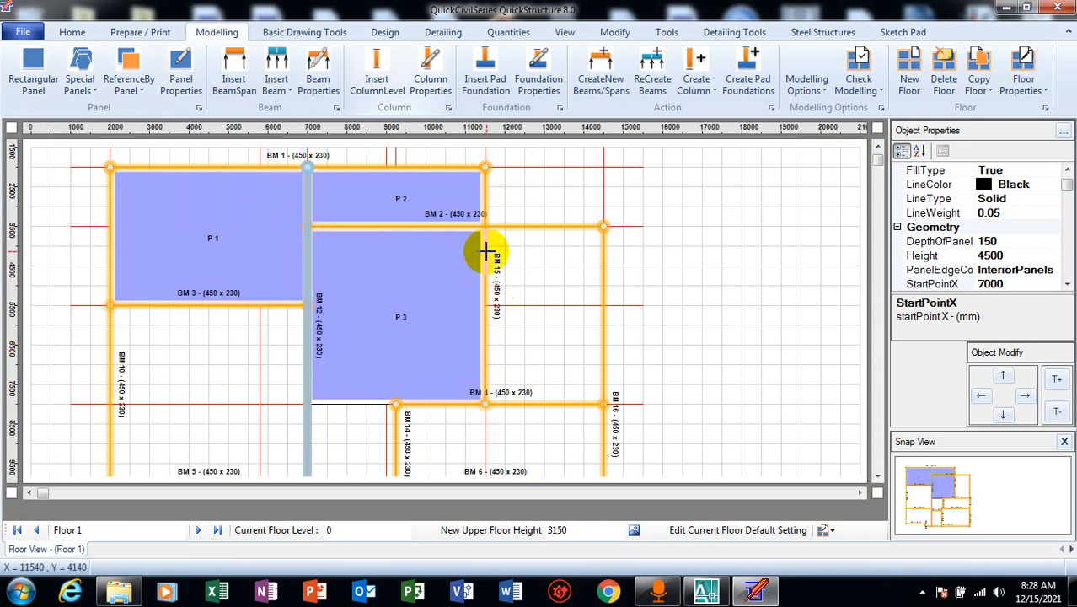
Step: Draw a rectangular panel 4500 mm high over the bay between BM 15 and BM 16, from BM 2 to BM 4
left_click(32, 59)
left_click(474, 226)
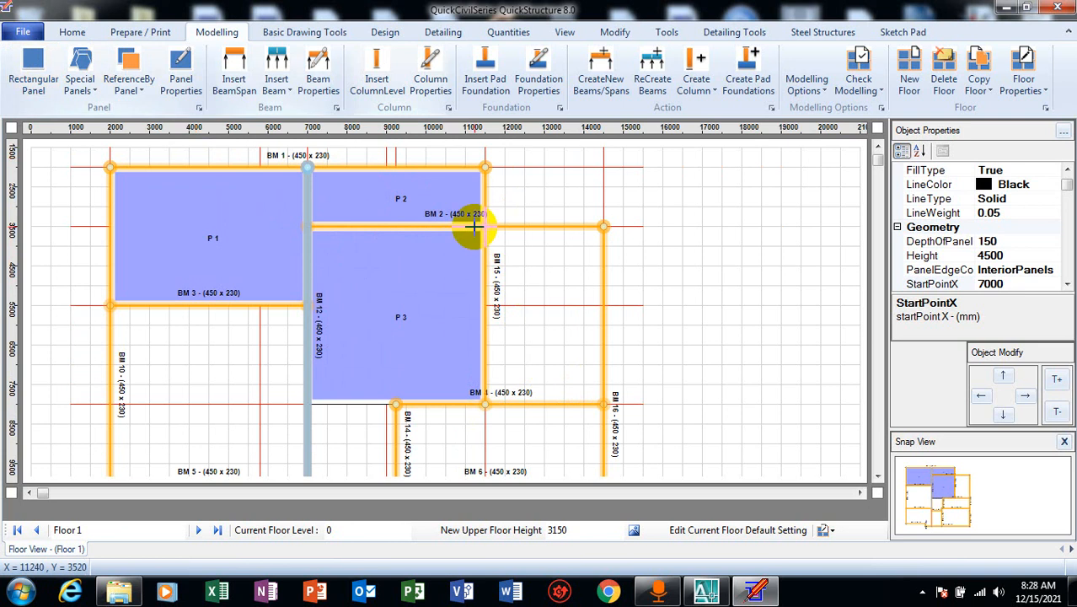
left_click(596, 396)
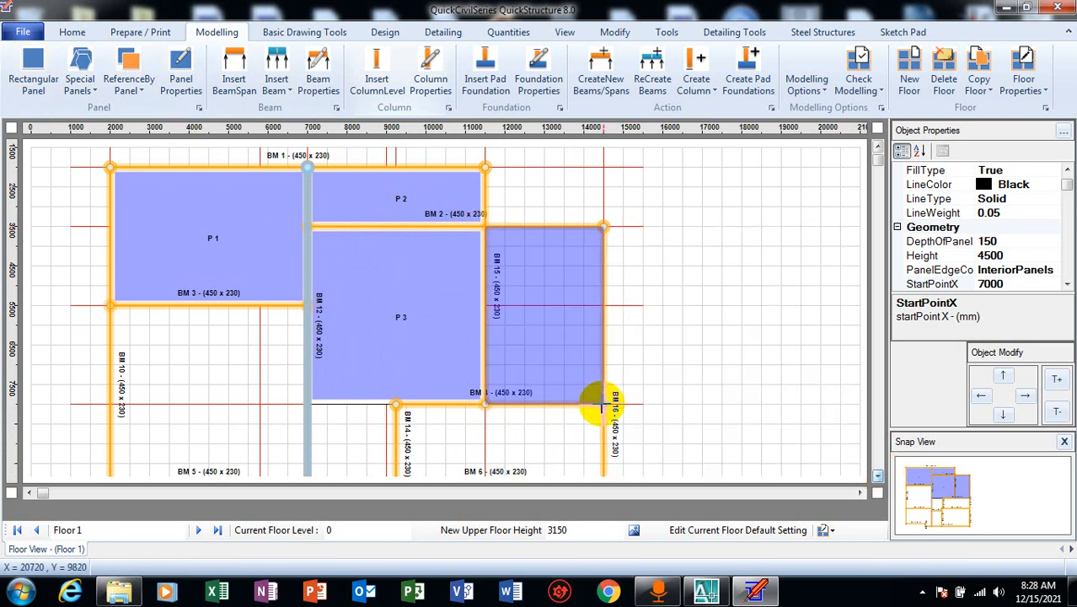
left_click(602, 406)
Step: Draw a rectangular panel 4500 mm high over the bay between BM 10 and BM 12, from BM 3 to BM 5
scroll(876, 480, "down", 5)
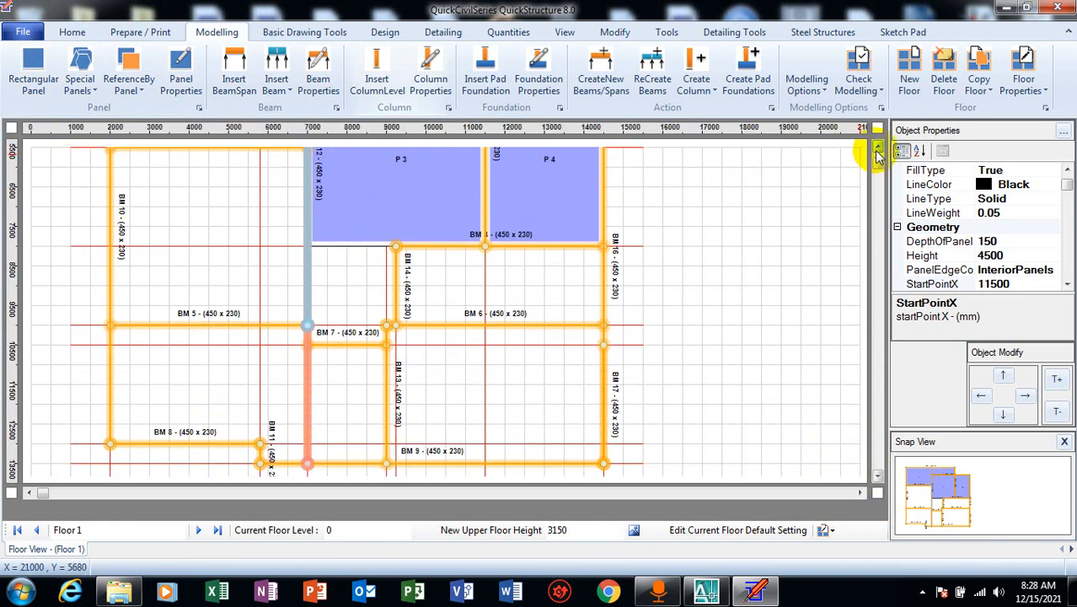
scroll(870, 149, "up", 2)
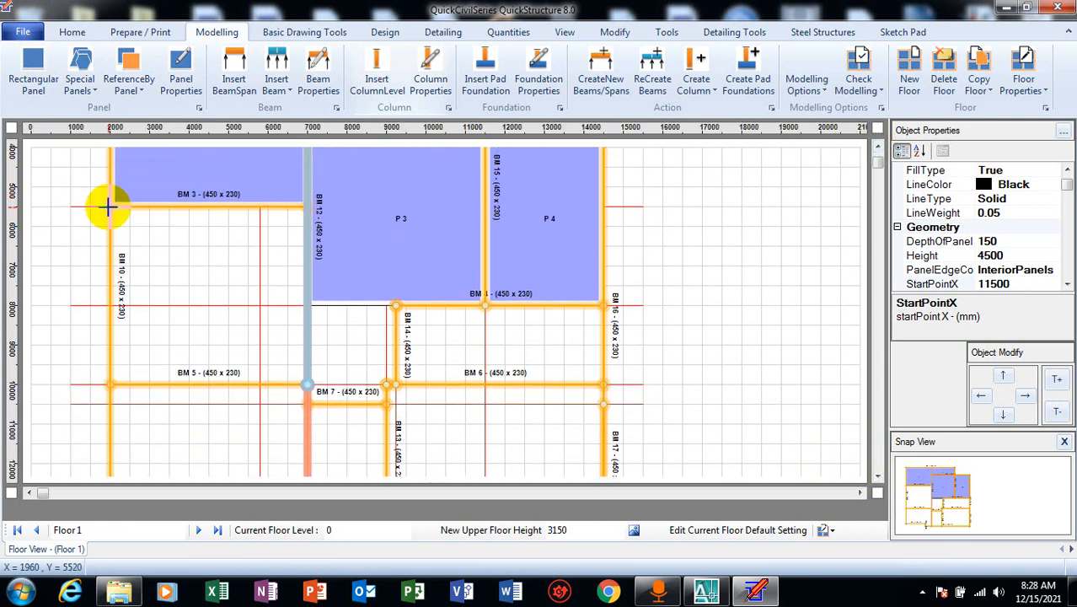
left_click(108, 205)
left_click(28, 67)
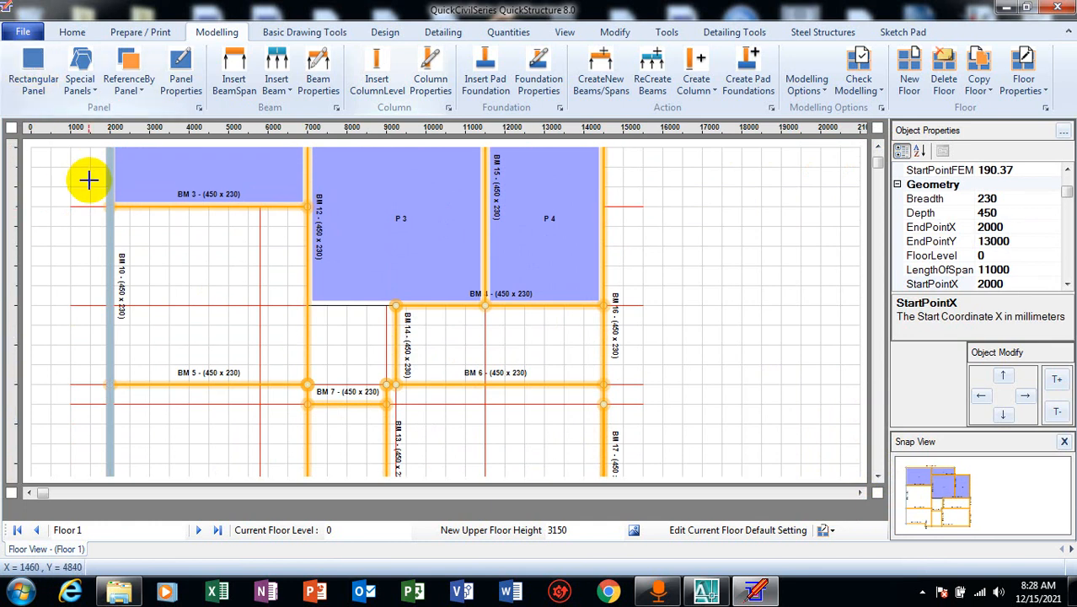
left_click(110, 205)
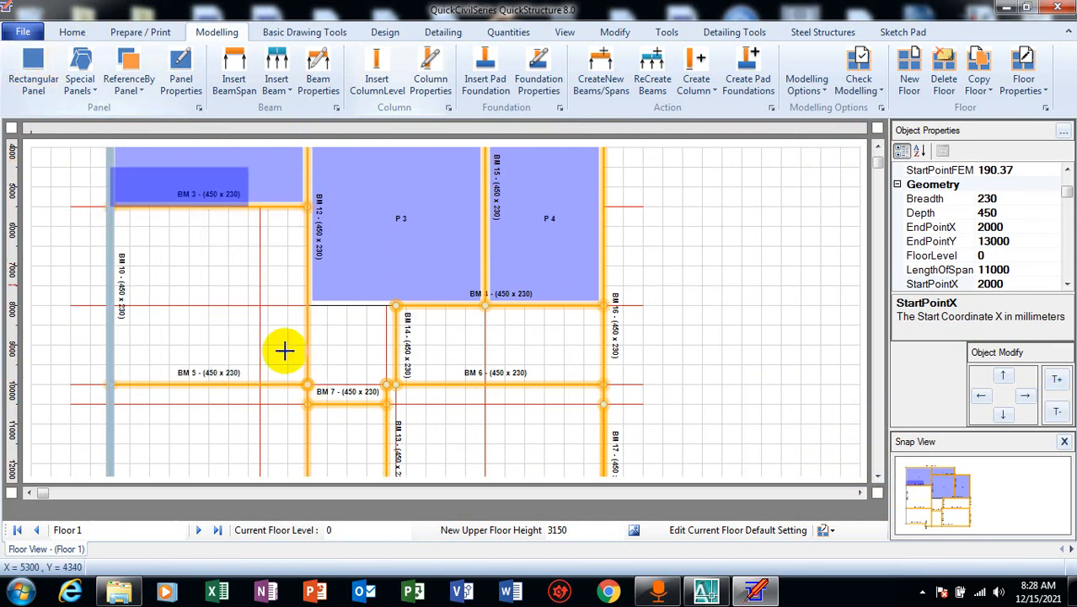
left_click(309, 384)
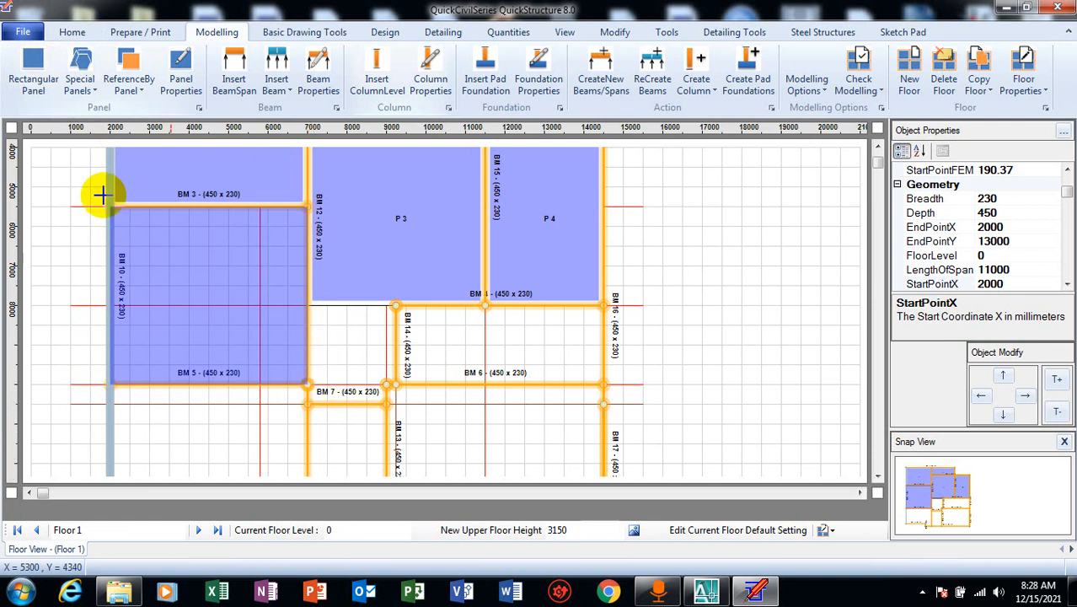
Step: Draw a rectangular panel 2500 mm high above BM 7, from BM 12 to the 9000 mm grid line, starting at the BM 4 grid line
left_click(34, 64)
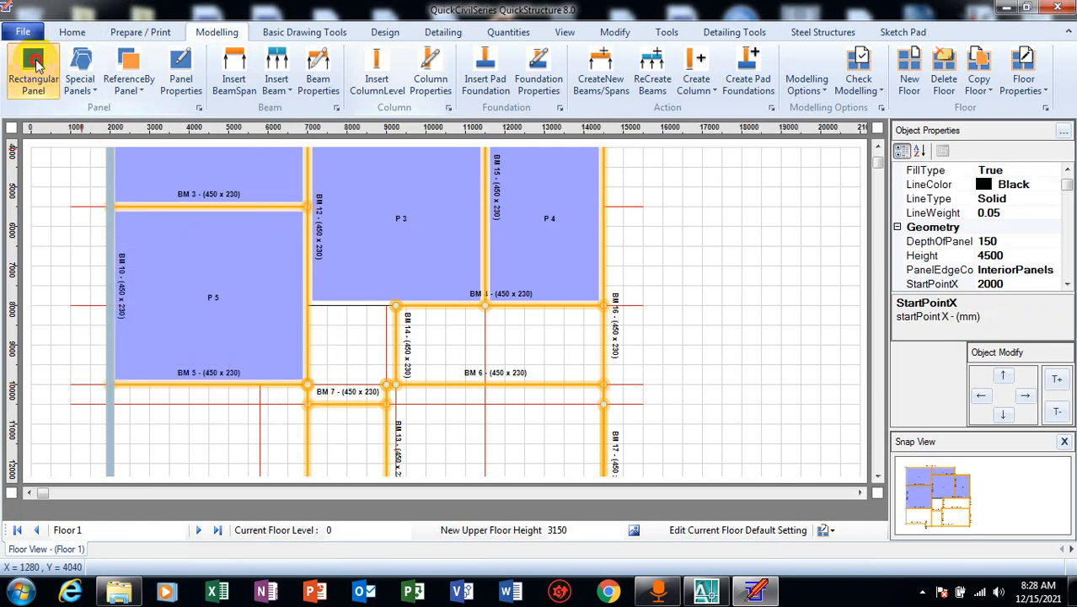
left_click(309, 302)
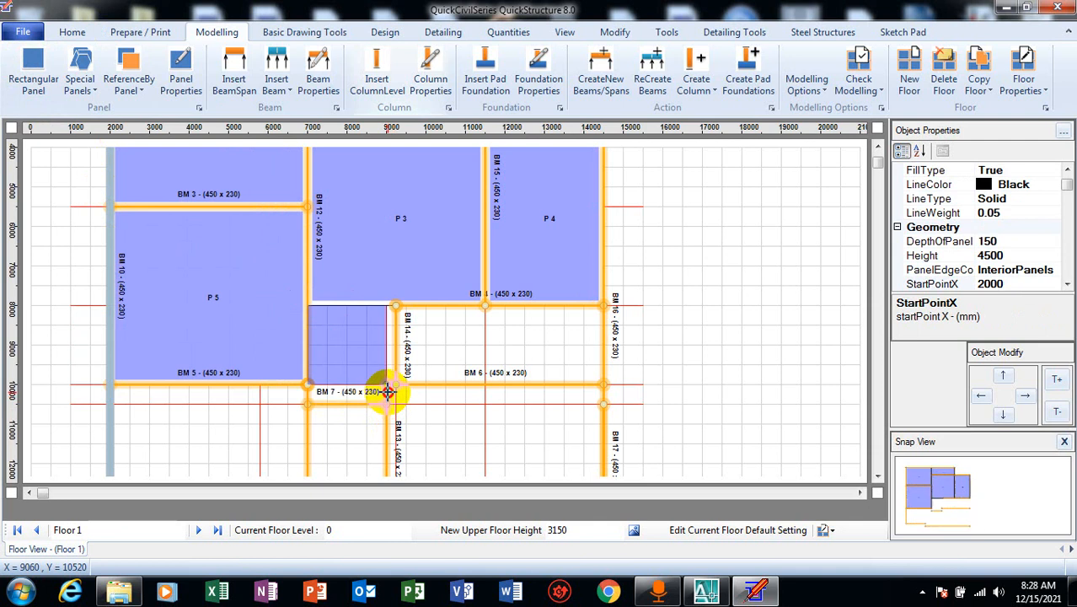
left_click(390, 403)
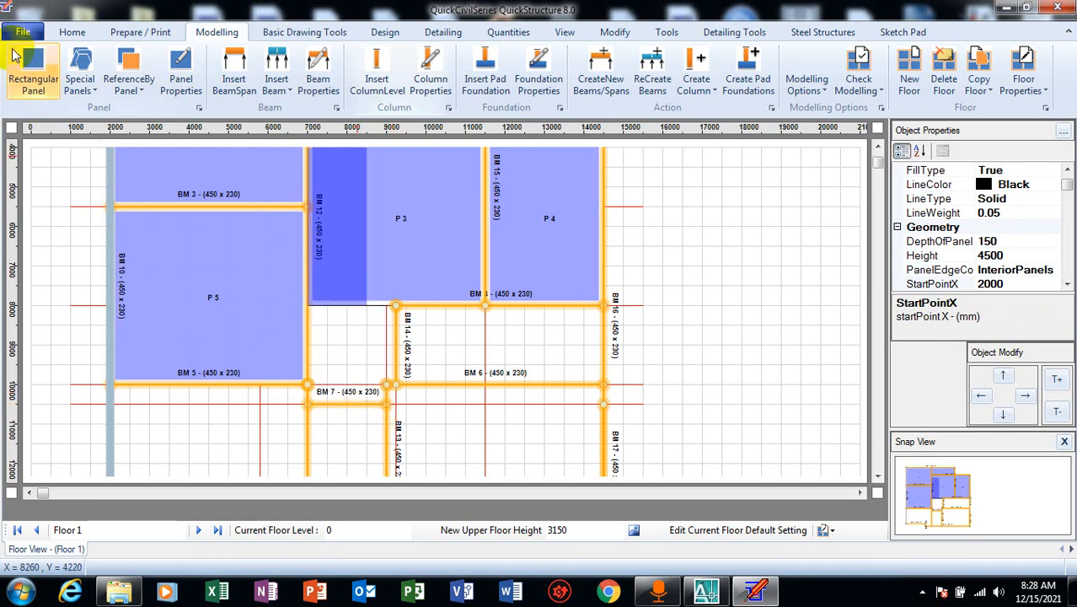
left_click(390, 403)
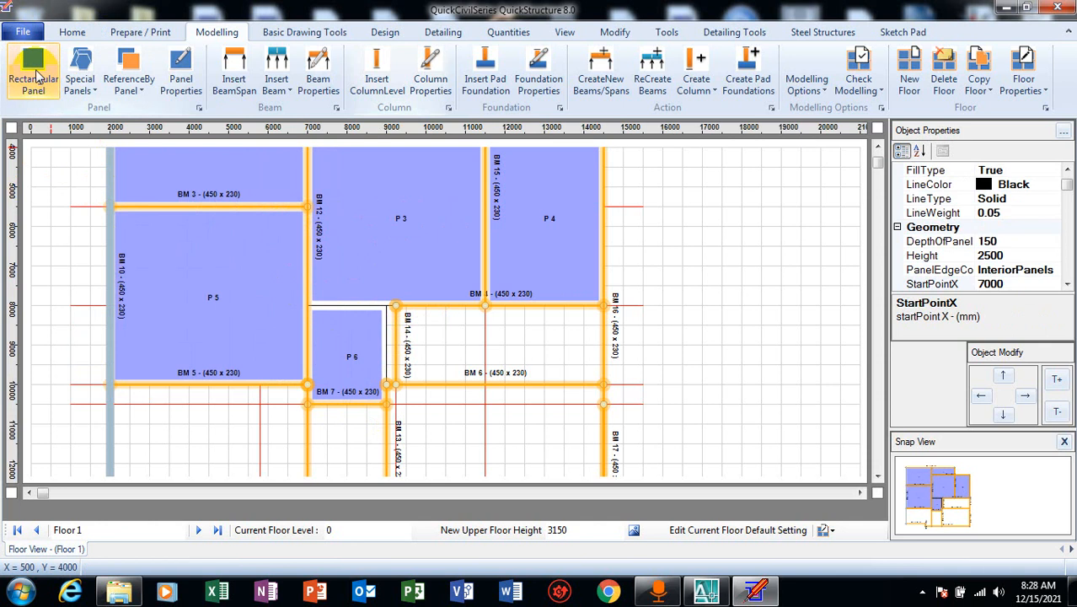
Step: Draw a rectangular panel 2000 mm high over the bay between BM 14 and BM 16, from BM 4 to BM 6
left_click(36, 74)
left_click(409, 313)
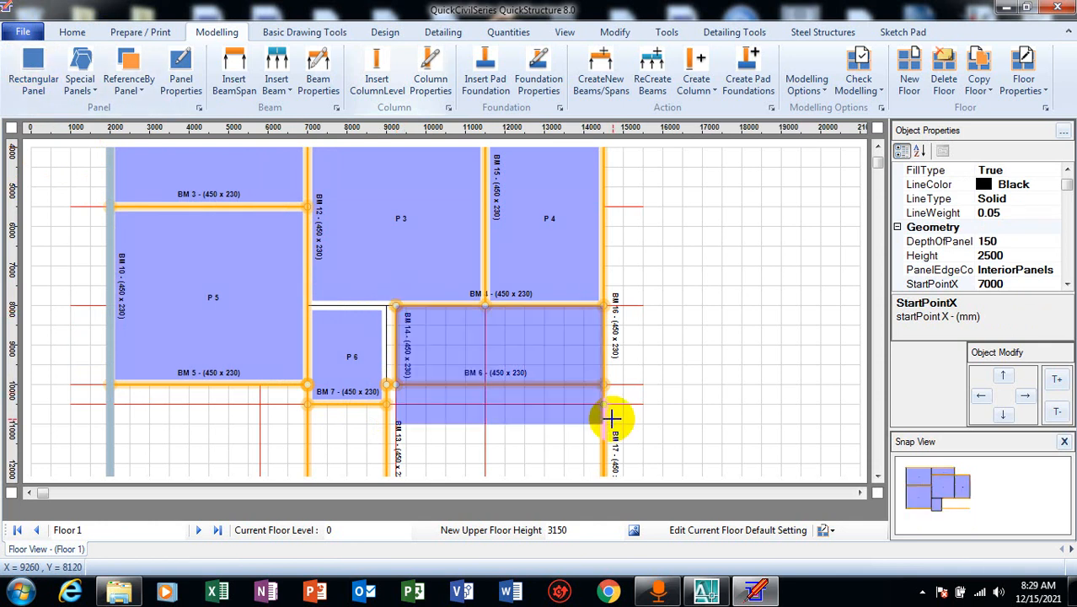
left_click(605, 386)
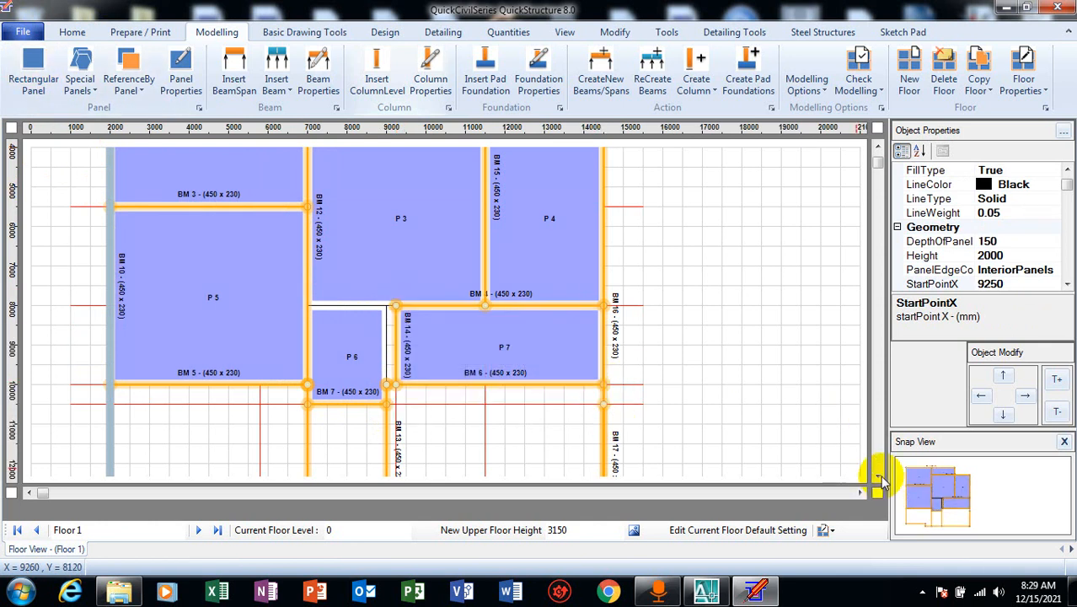
left_click(878, 475)
left_click(879, 475)
left_click(878, 474)
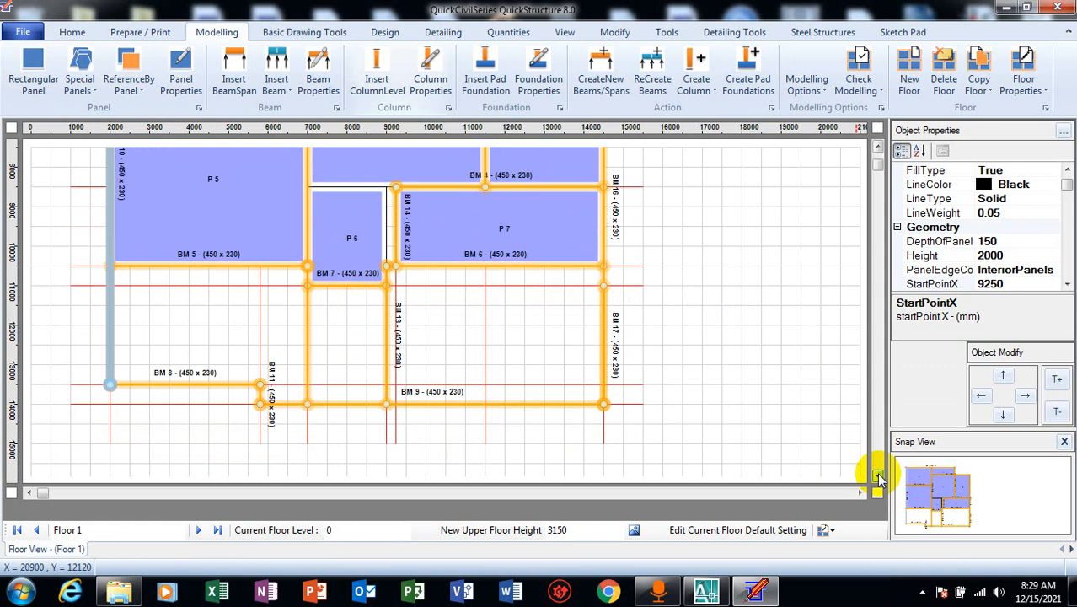
Step: Draw a rectangular panel 3000 mm high over the bay between BM 10 and BM 12, from BM 5 to BM 8
left_click(879, 475)
left_click(26, 66)
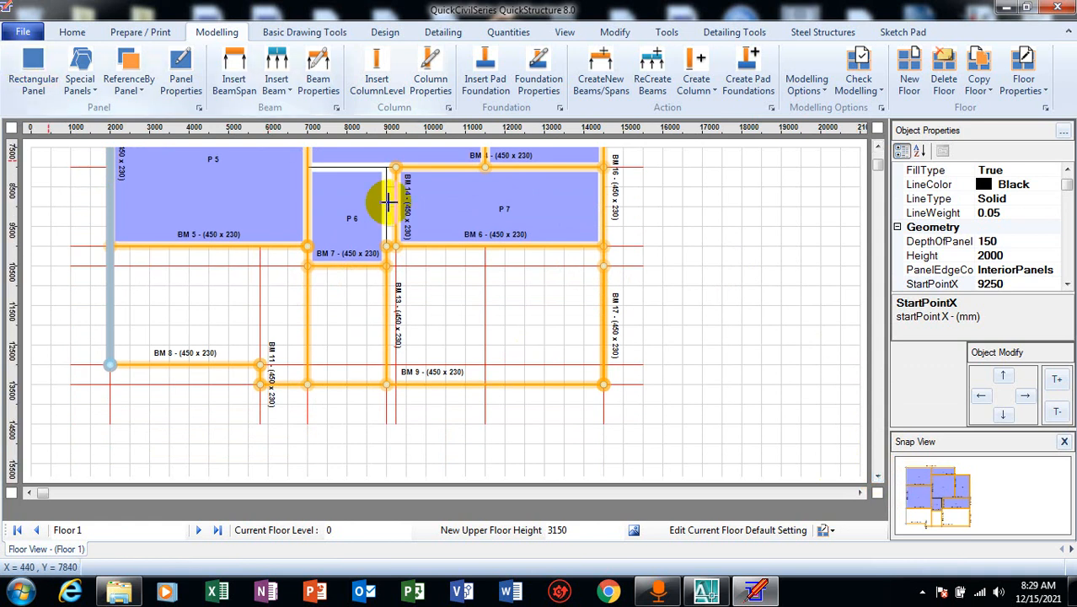
left_click(113, 249)
left_click(306, 367)
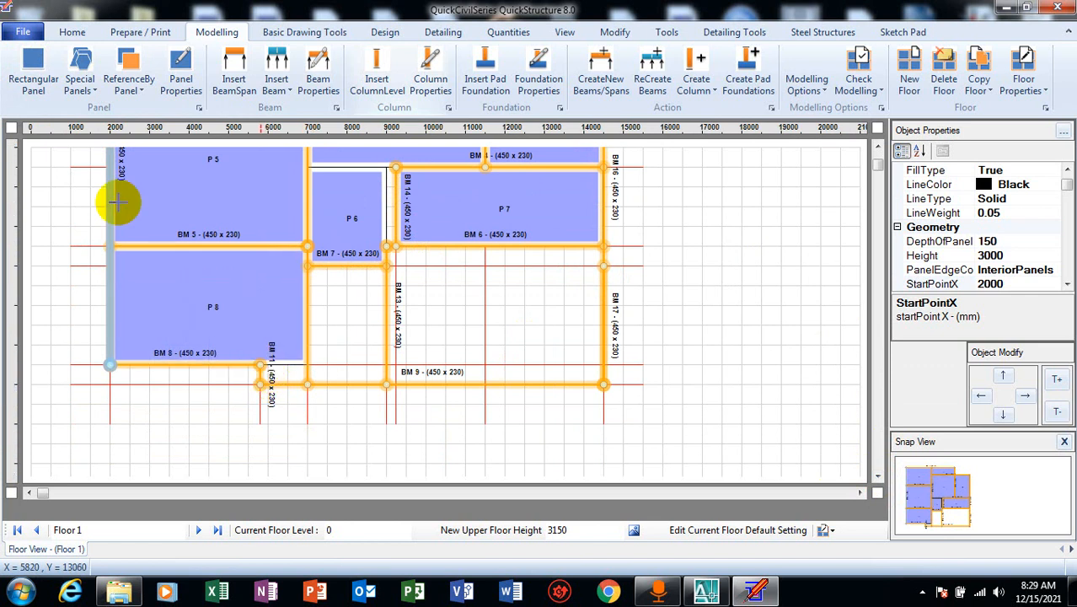
Step: Draw a rectangular panel 500 mm high from BM 11 to the 7000 mm grid line, between the BM 8 and BM 9 grid lines
left_click(33, 61)
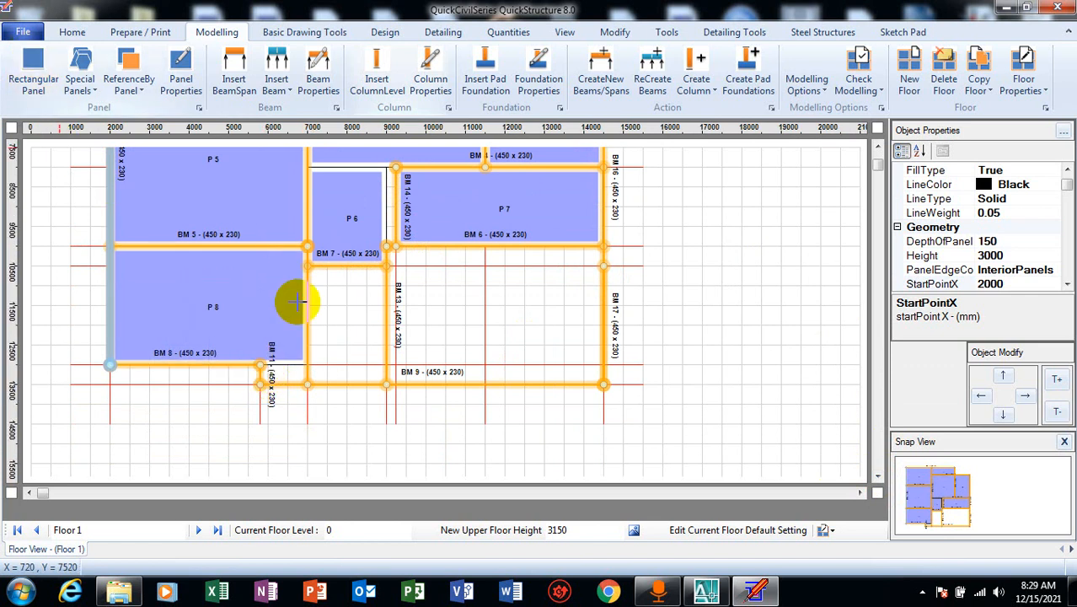
left_click(261, 364)
left_click(306, 384)
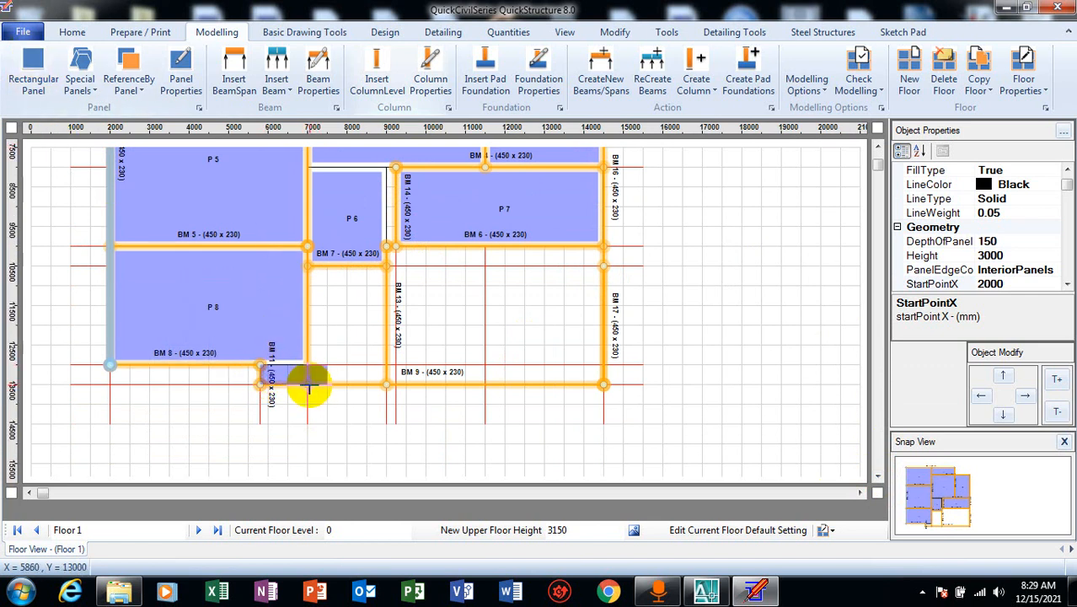
Step: Draw a rectangular panel 3500 mm high over the bay between BM 13 and BM 17, from BM 6 to BM 9
left_click(26, 67)
left_click(374, 239)
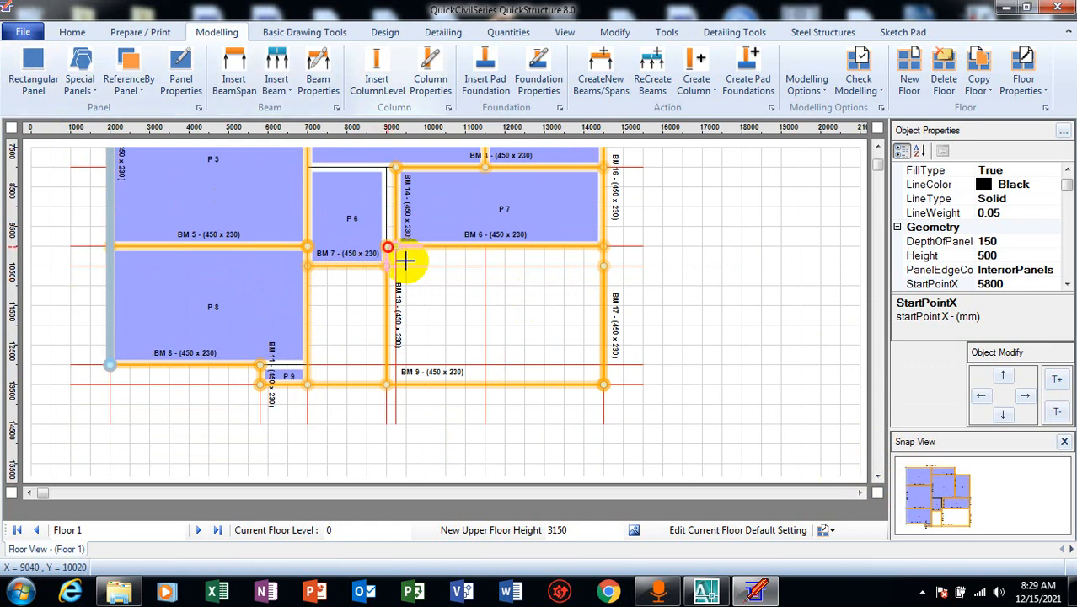
left_click(603, 384)
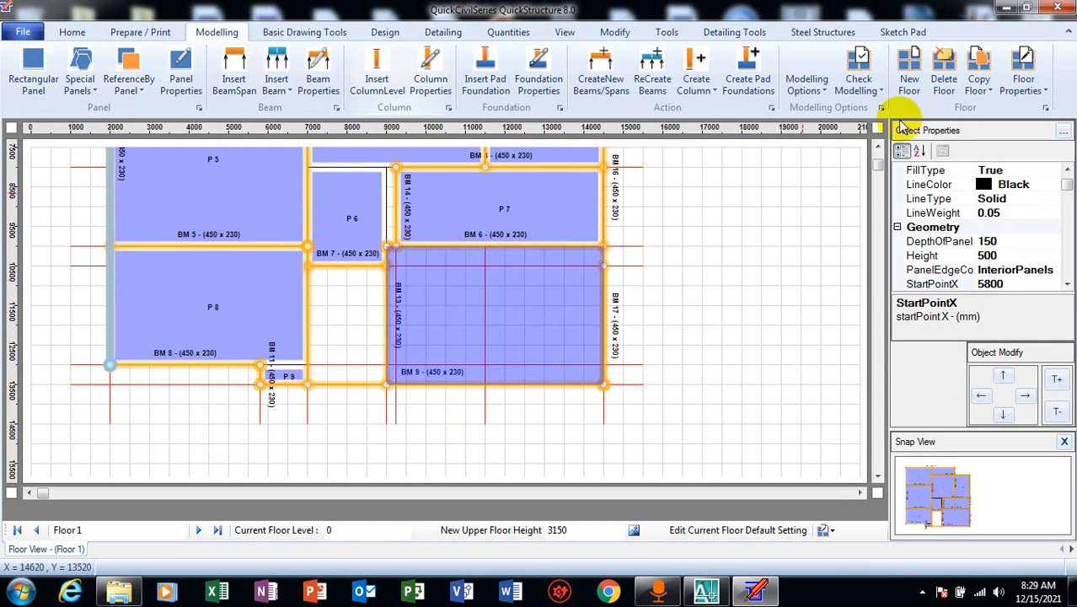
Step: Clear the selection and review the current floor's default settings for loads, member sizes and reinforcement cover without changing them
left_click(877, 149)
left_click(876, 148)
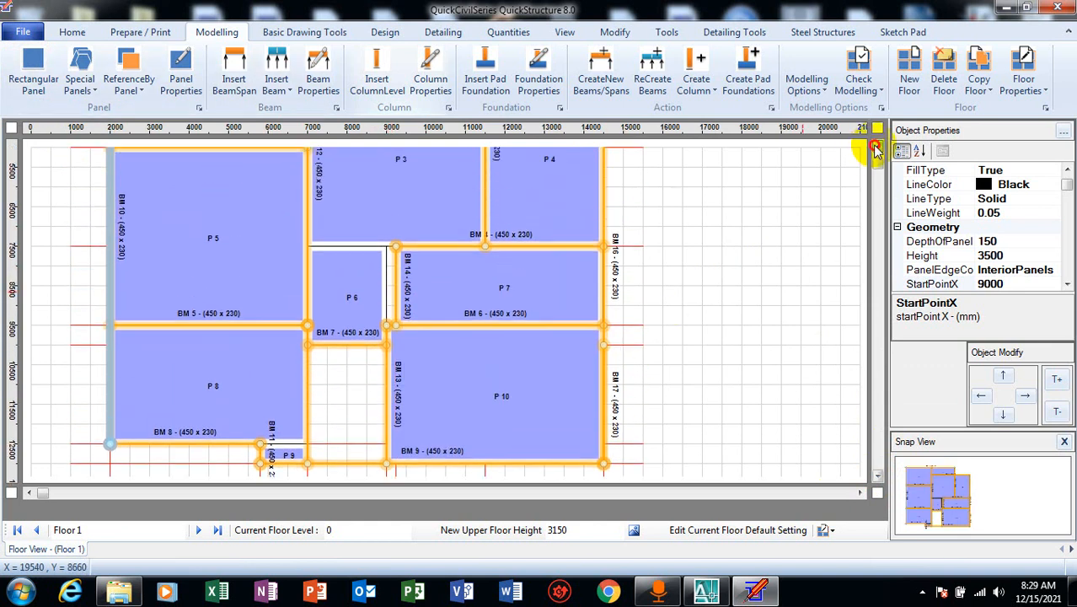
left_click(876, 149)
left_click(876, 148)
left_click(876, 148)
left_click(876, 148)
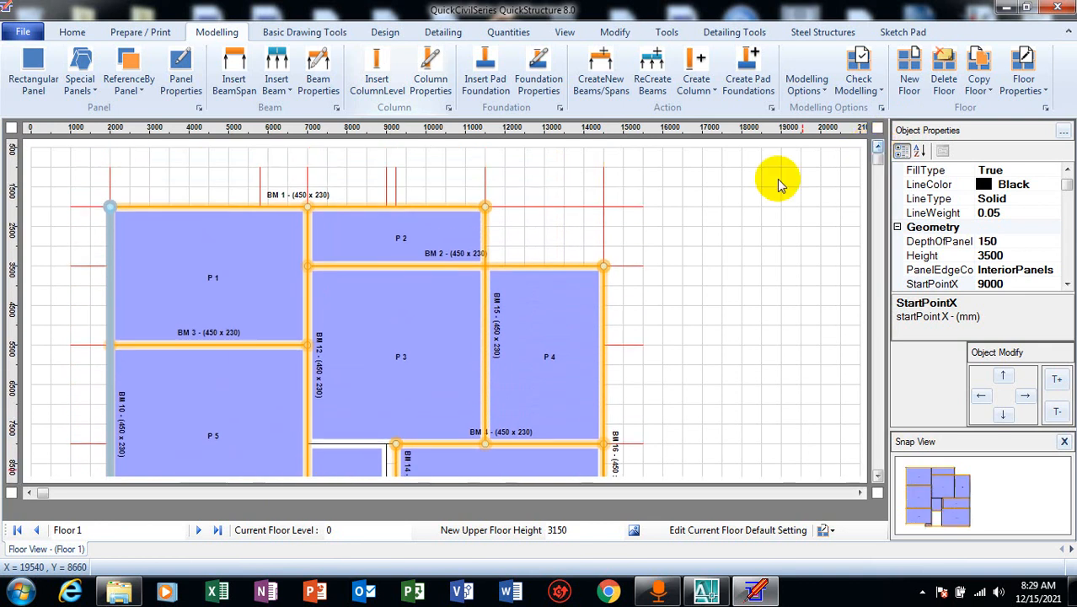
left_click(139, 152)
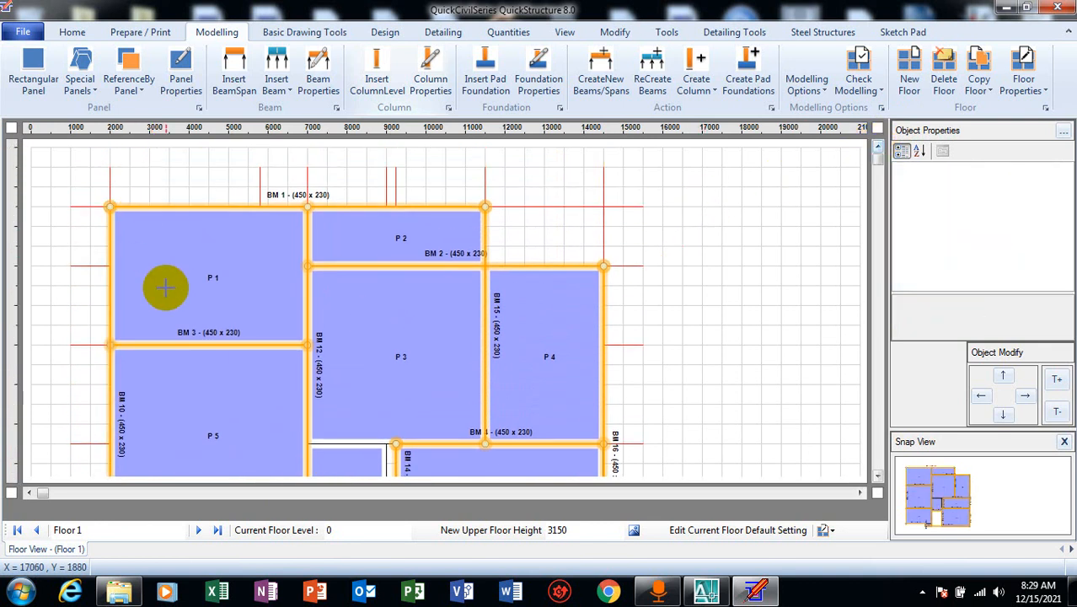
left_click(1024, 90)
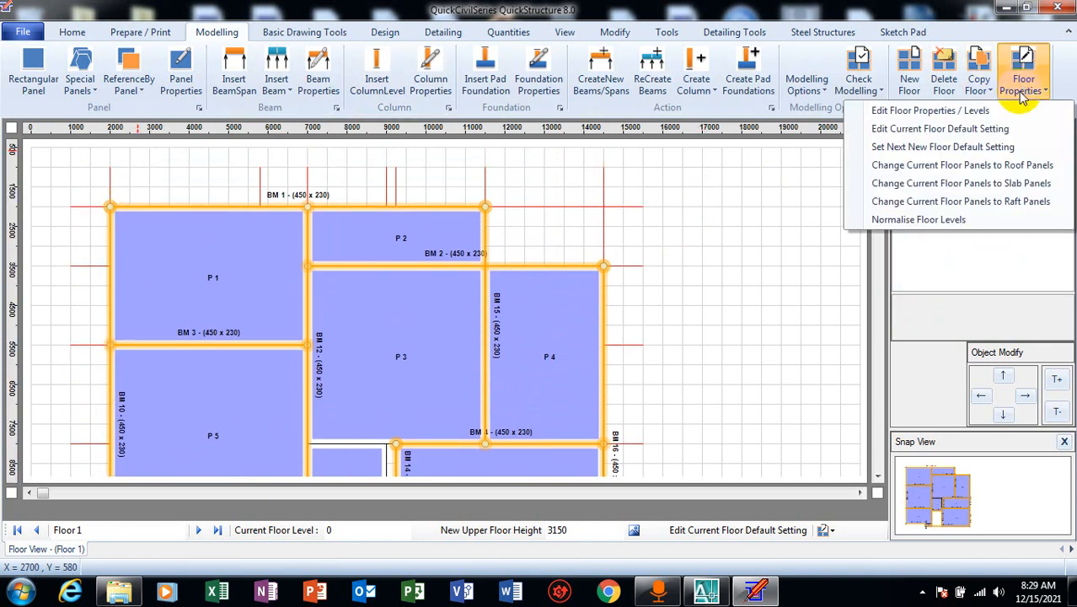
left_click(977, 129)
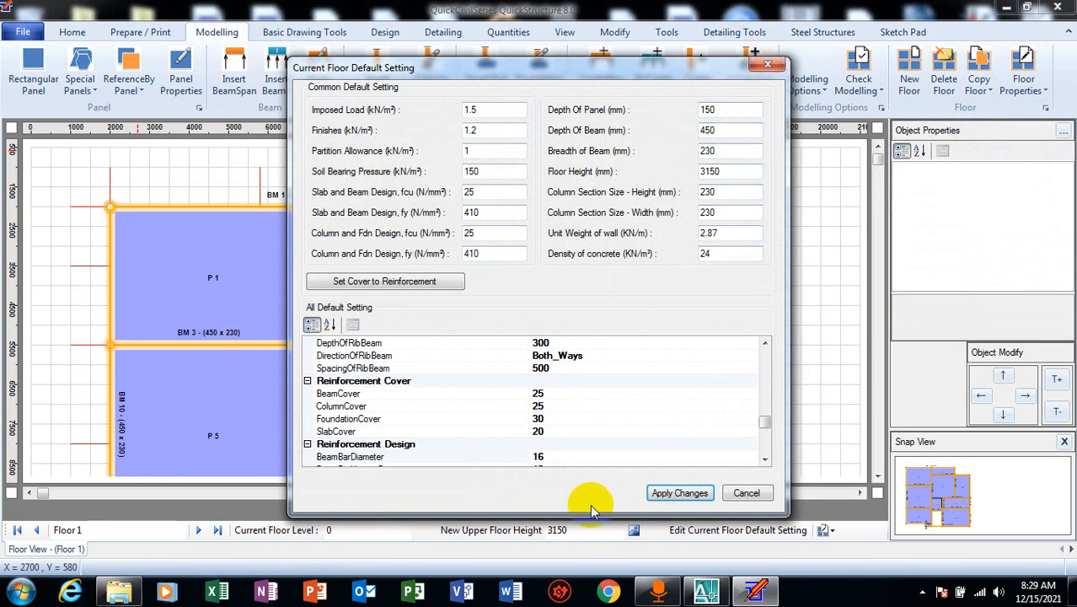
left_click(767, 64)
Step: Copy Floor 1 as the reference floor to create 2 more floors, keeping the last one as roof level
left_click(1021, 84)
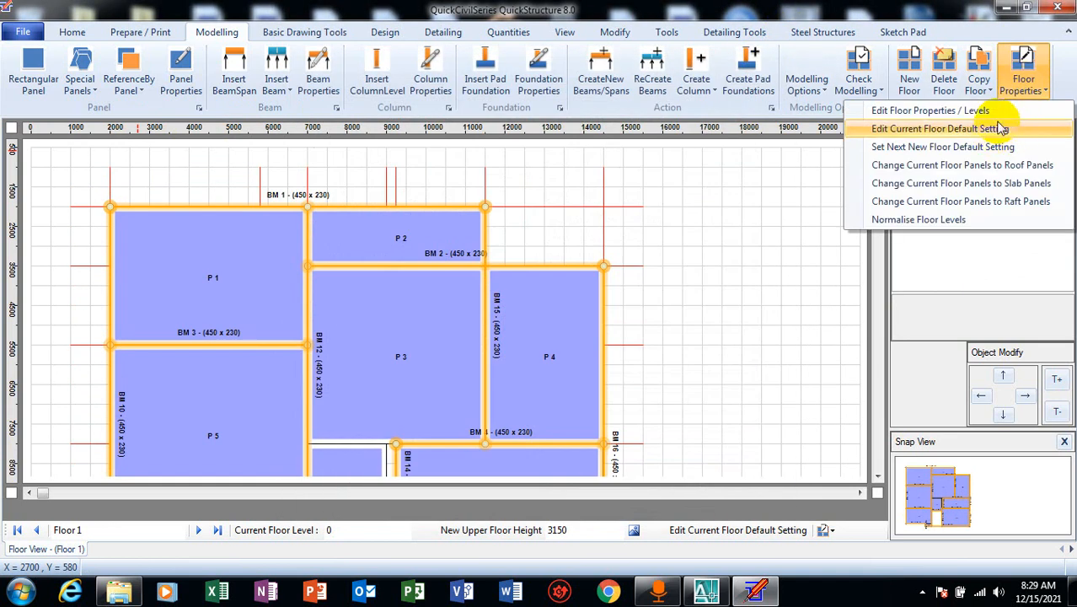
left_click(905, 111)
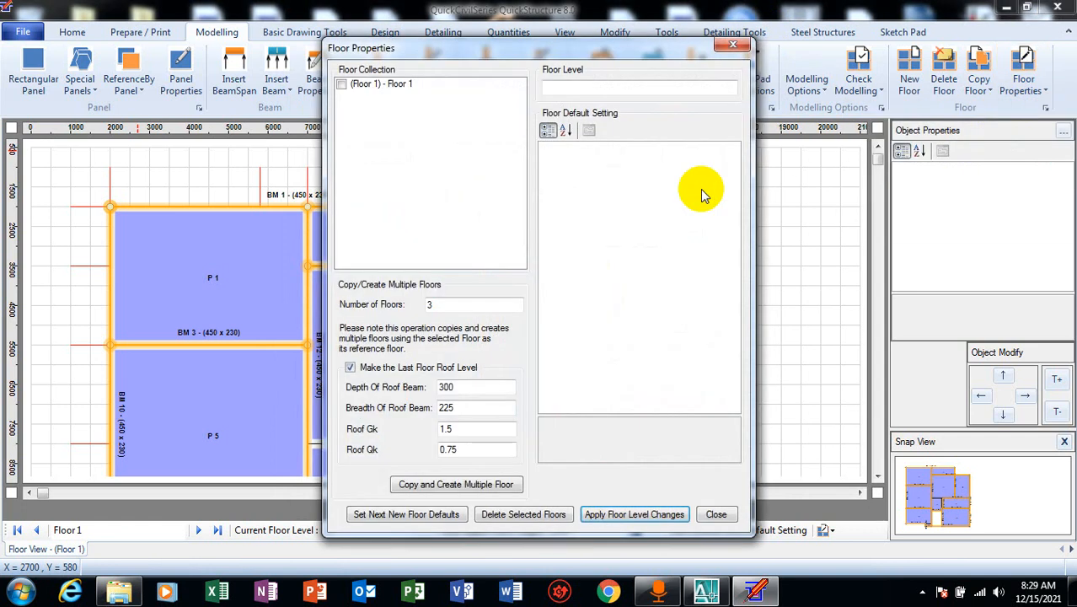
double_click(421, 303)
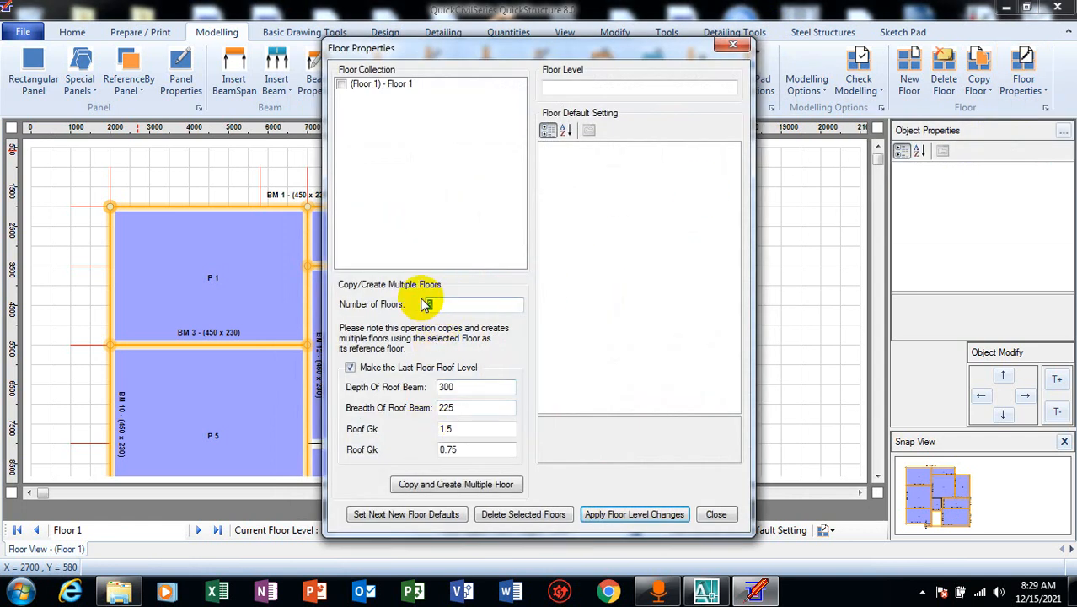
type("2")
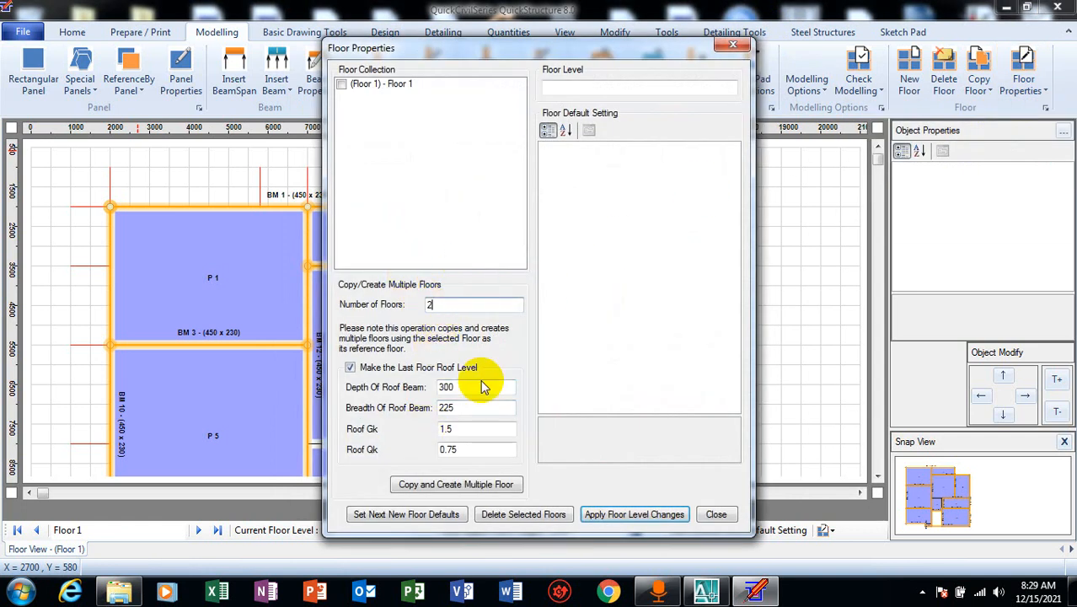
left_click(455, 485)
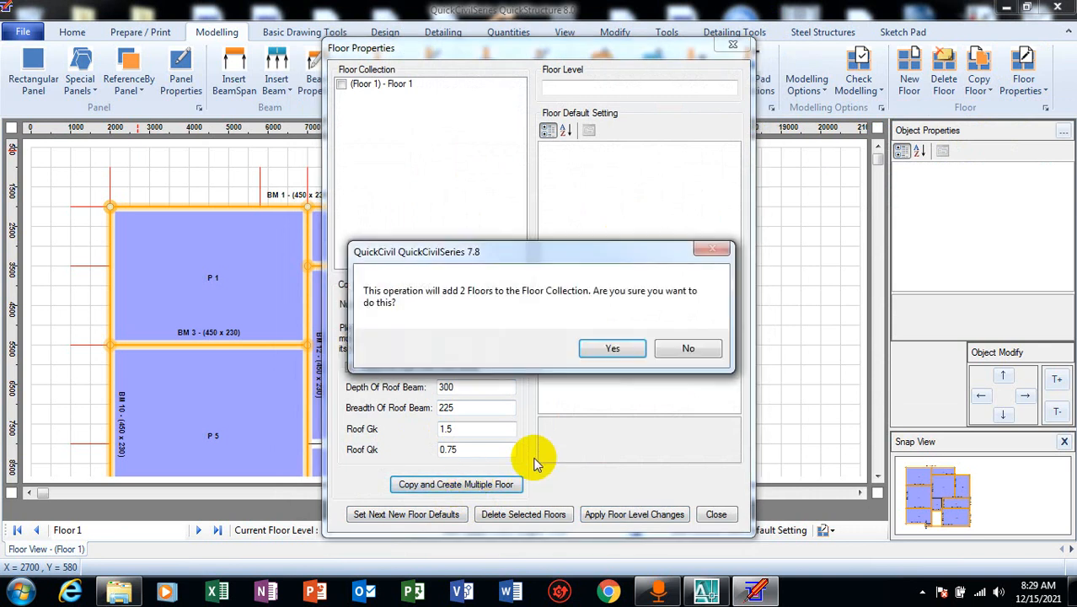
left_click(627, 350)
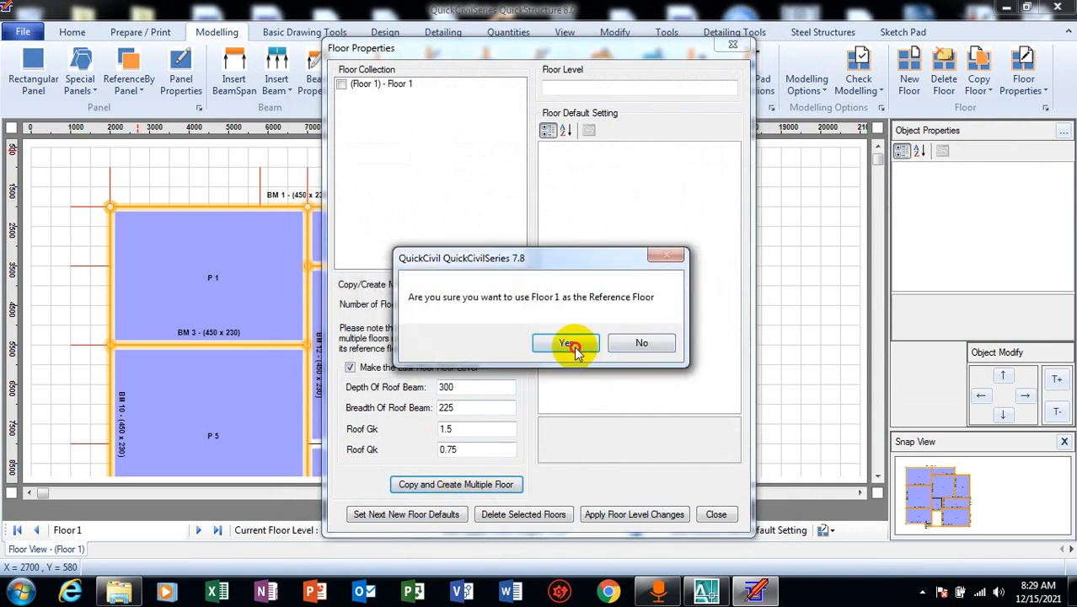
left_click(569, 345)
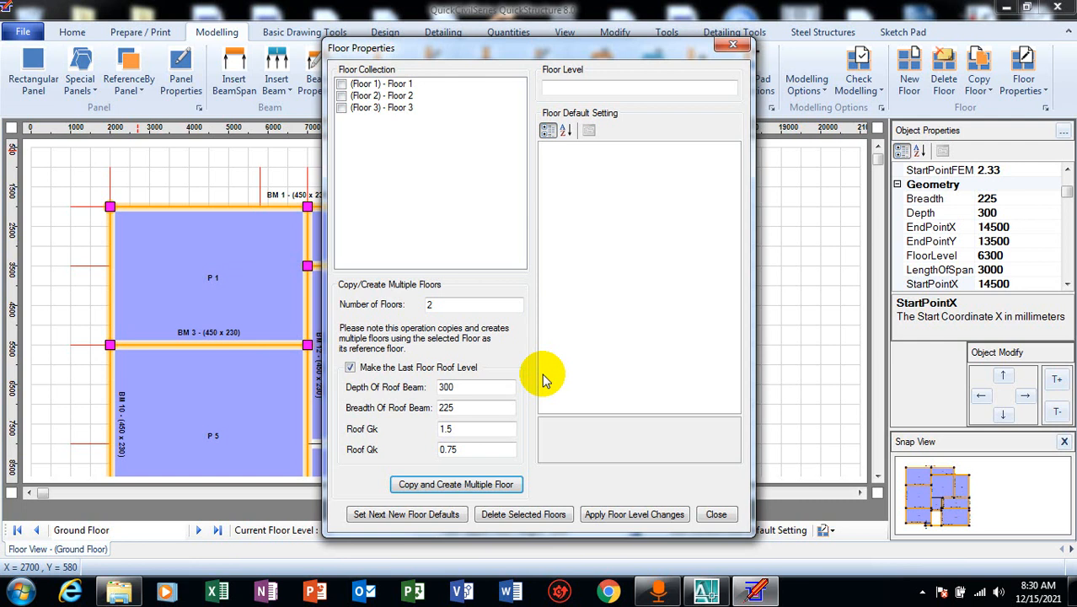
left_click(710, 514)
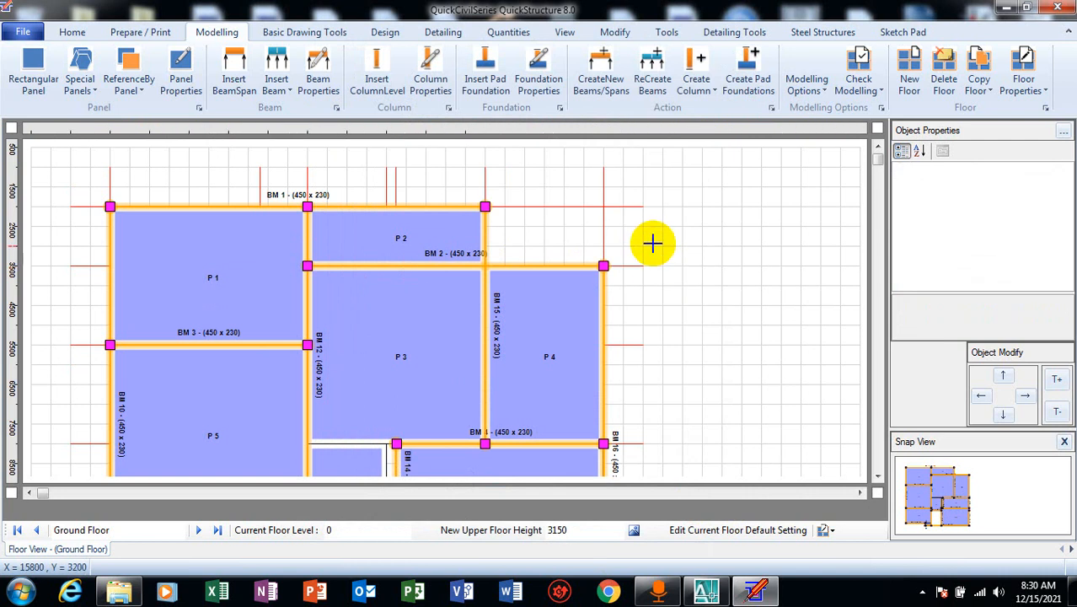
Step: Check the columns across the Ground Floor plan and switch the active view to the Column Map
left_click_drag(878, 477, 878, 478)
left_click_drag(876, 150, 876, 150)
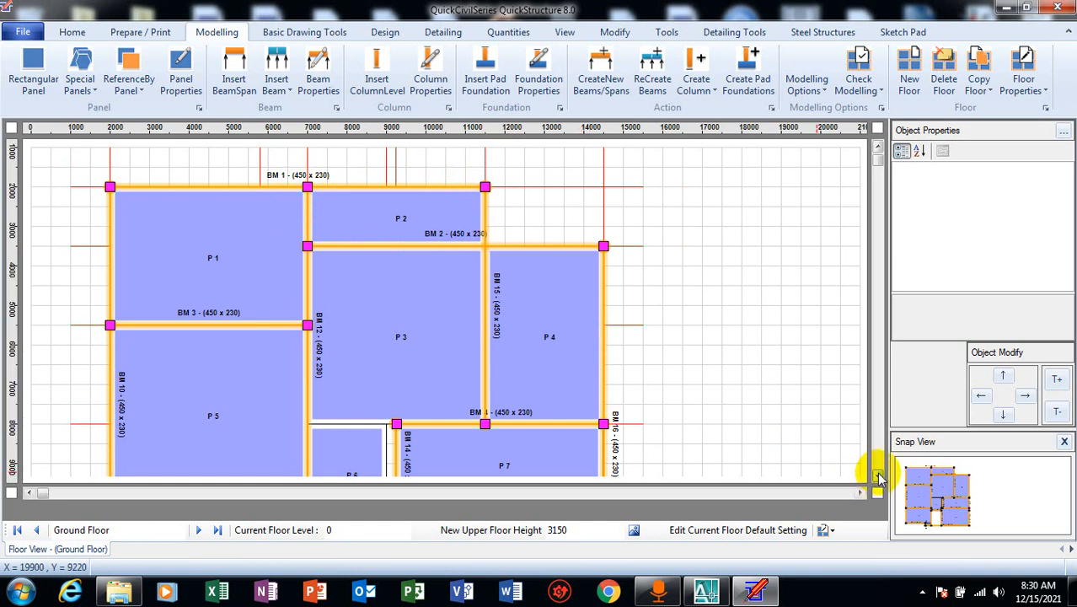
left_click(877, 476)
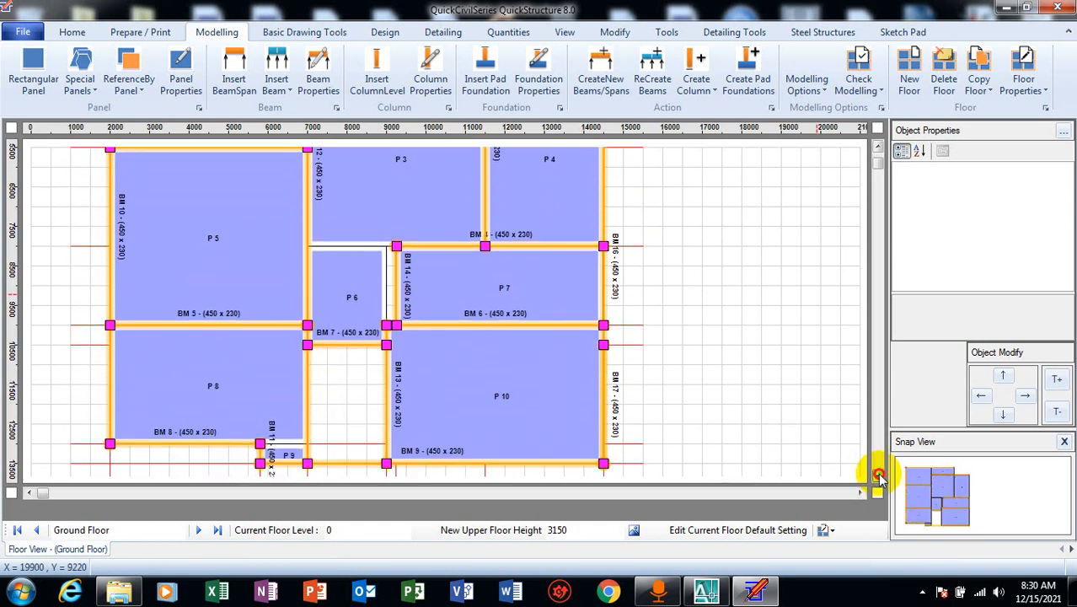
left_click(877, 476)
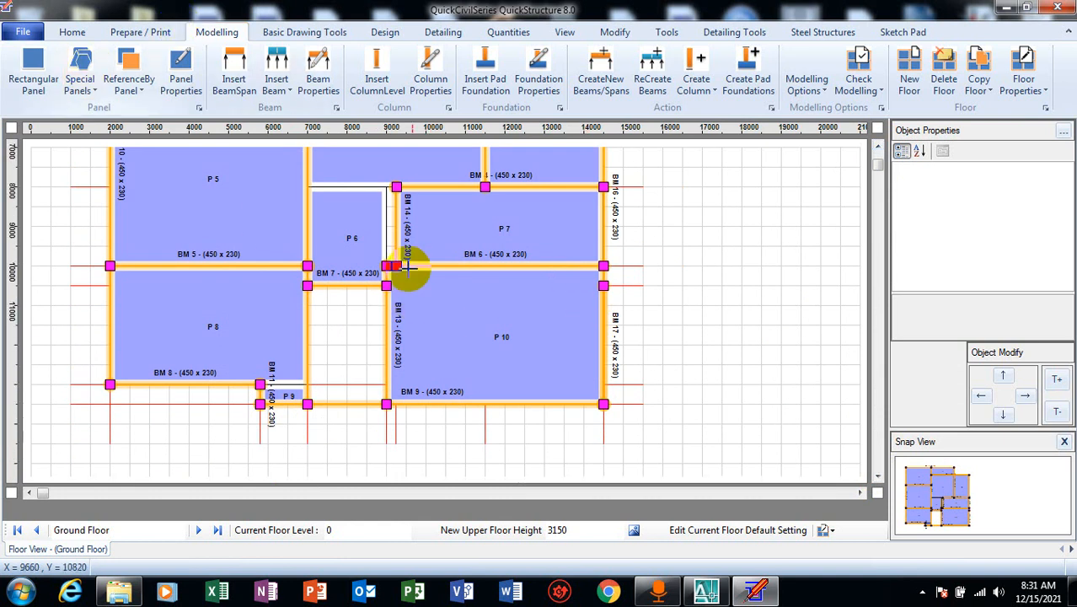
left_click(878, 146)
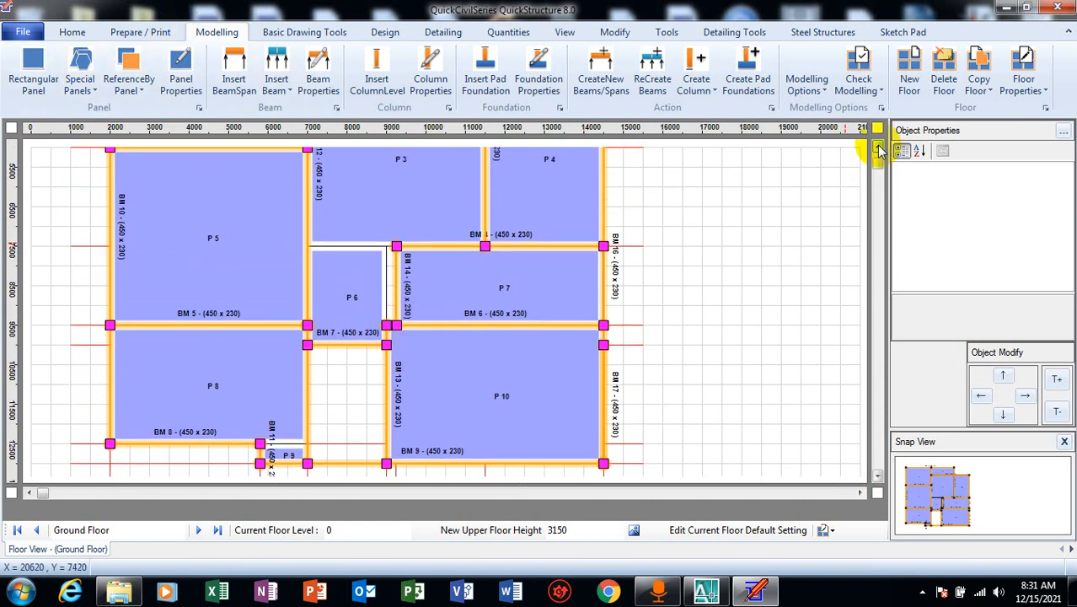
left_click(878, 146)
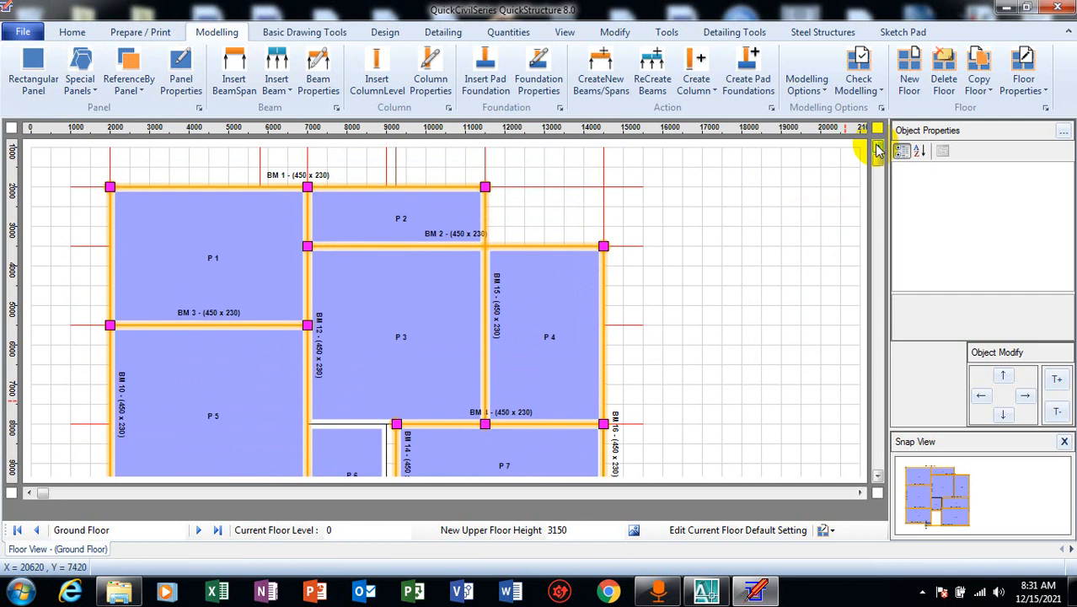
left_click(566, 33)
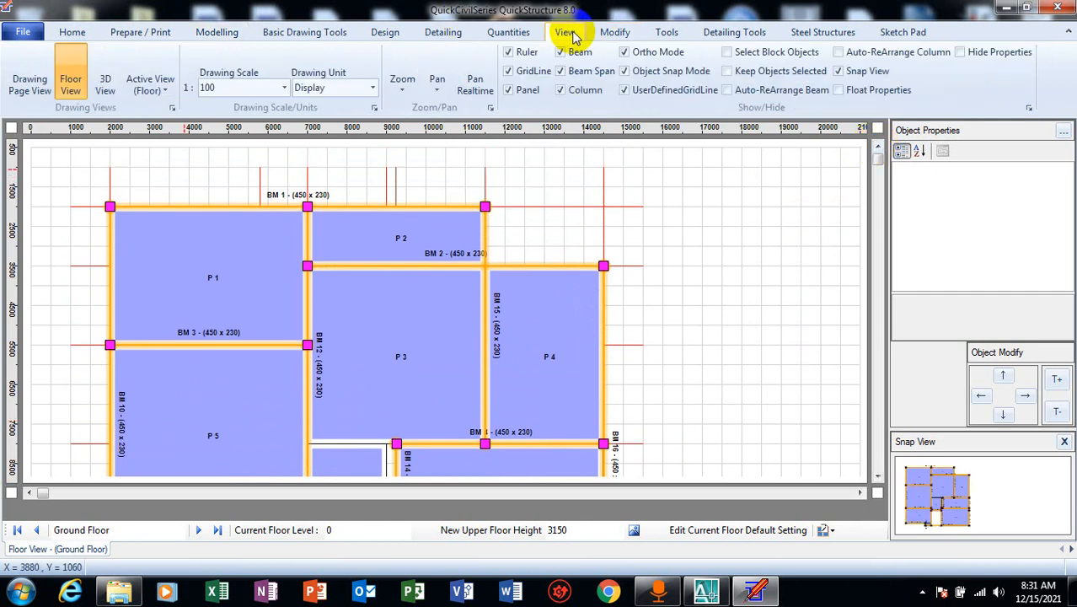
left_click(155, 90)
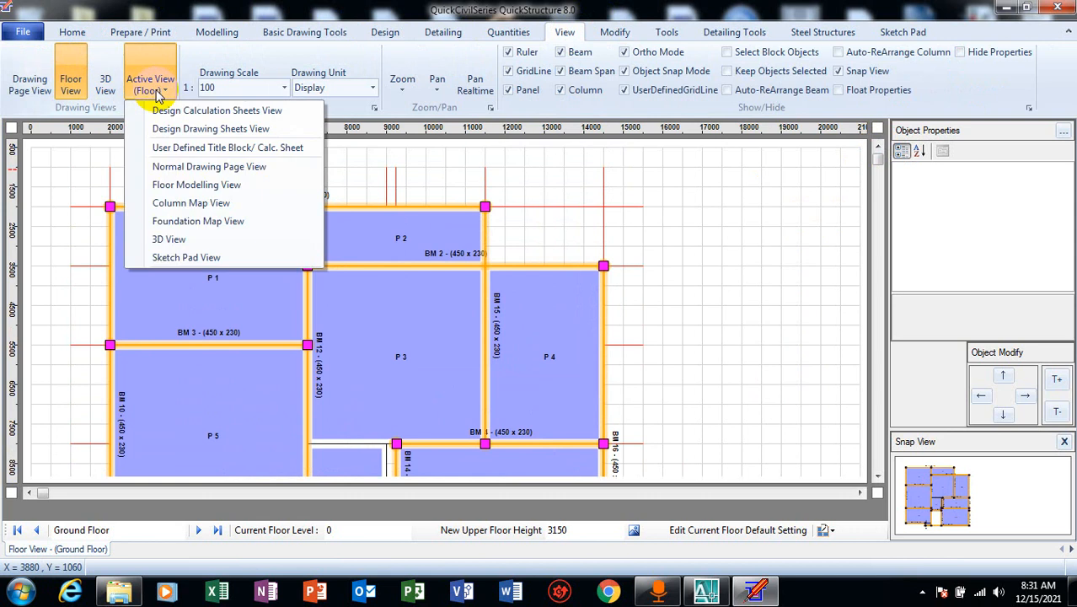
left_click(222, 204)
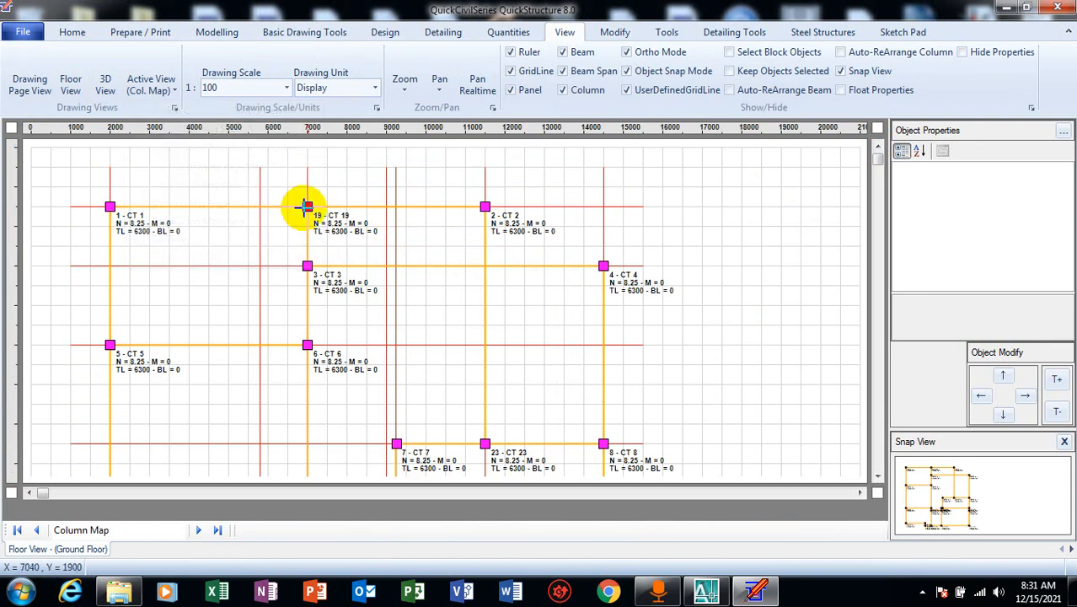
Step: Delete column CT 2 at the beam corner at X 11500, Y 2000 and confirm the deletion
left_click(486, 202)
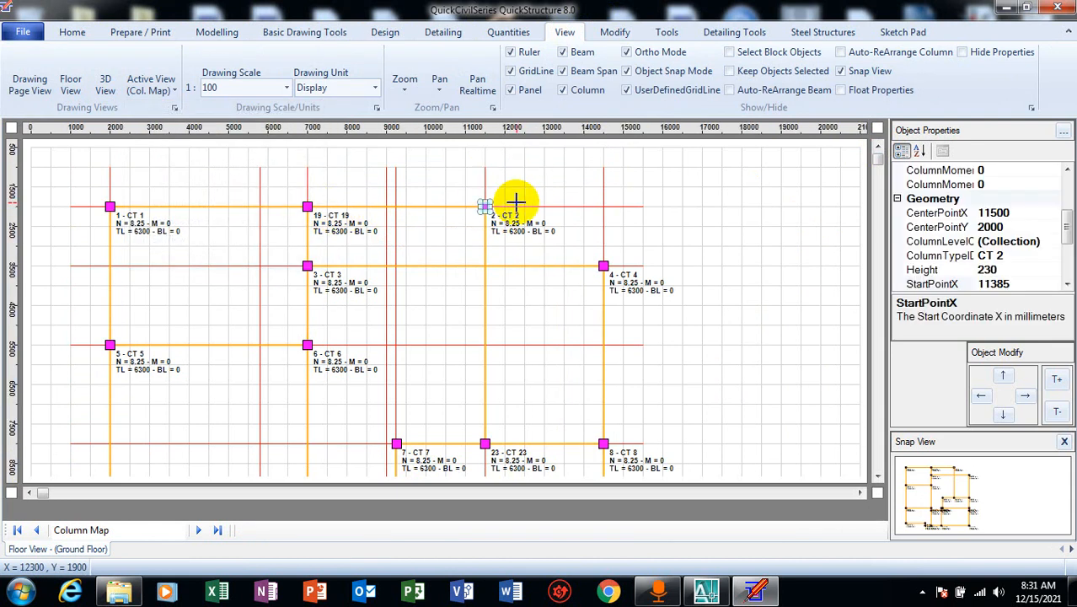
key("Delete")
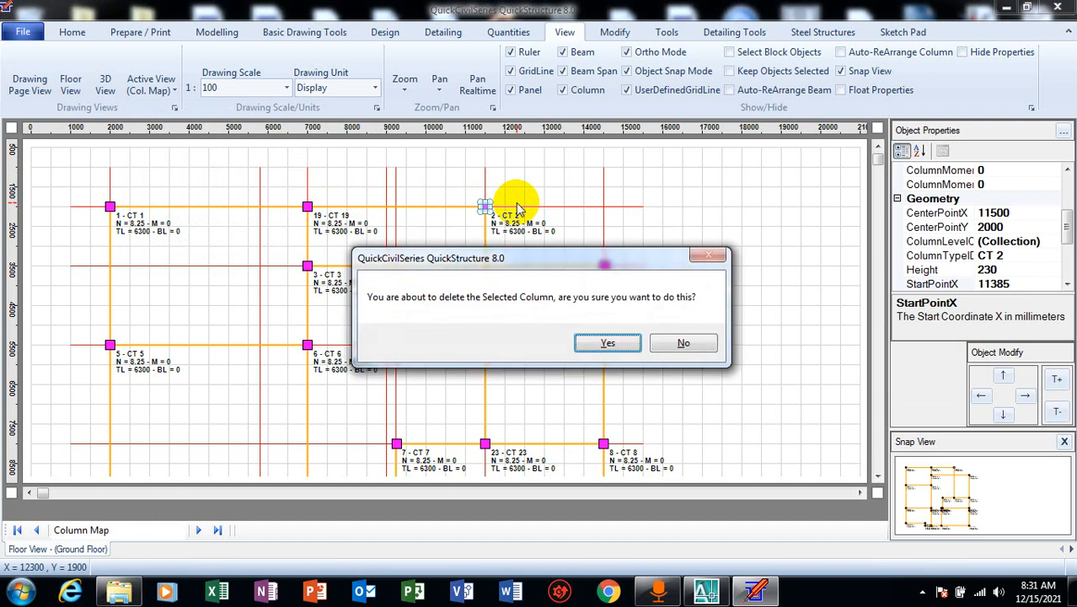
left_click(598, 340)
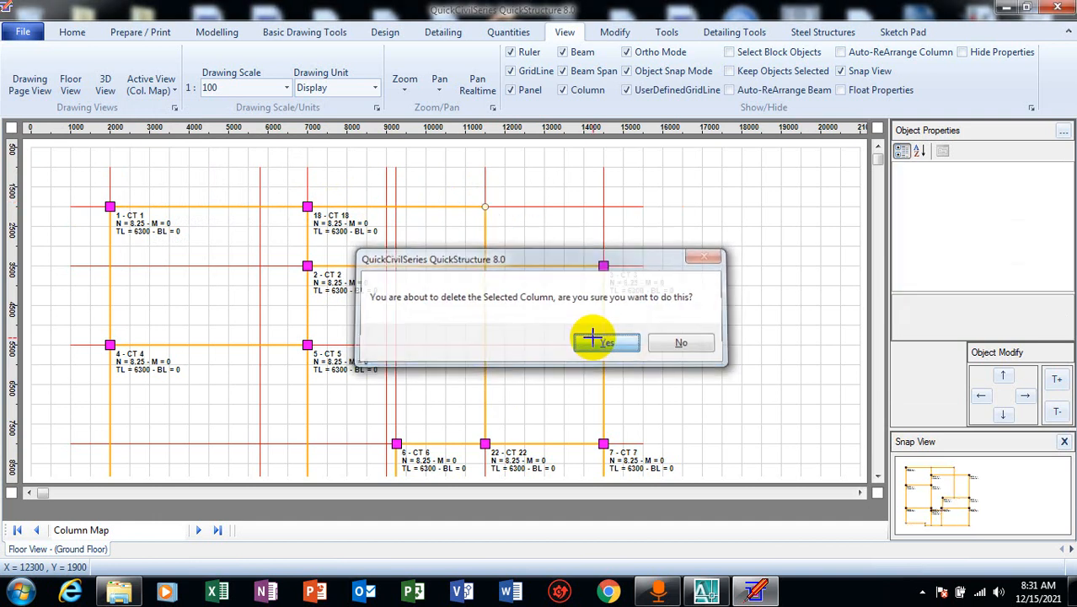
Step: Try to insert a column at the empty beam corner at X 11500, Y 2000 in the Column Map
left_click(139, 32)
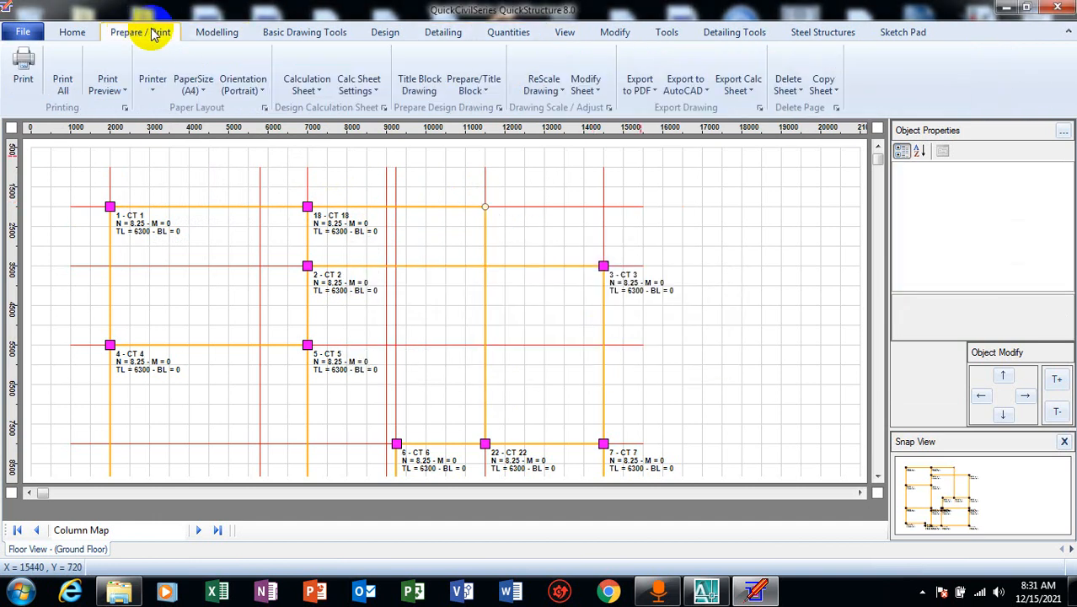
left_click(202, 36)
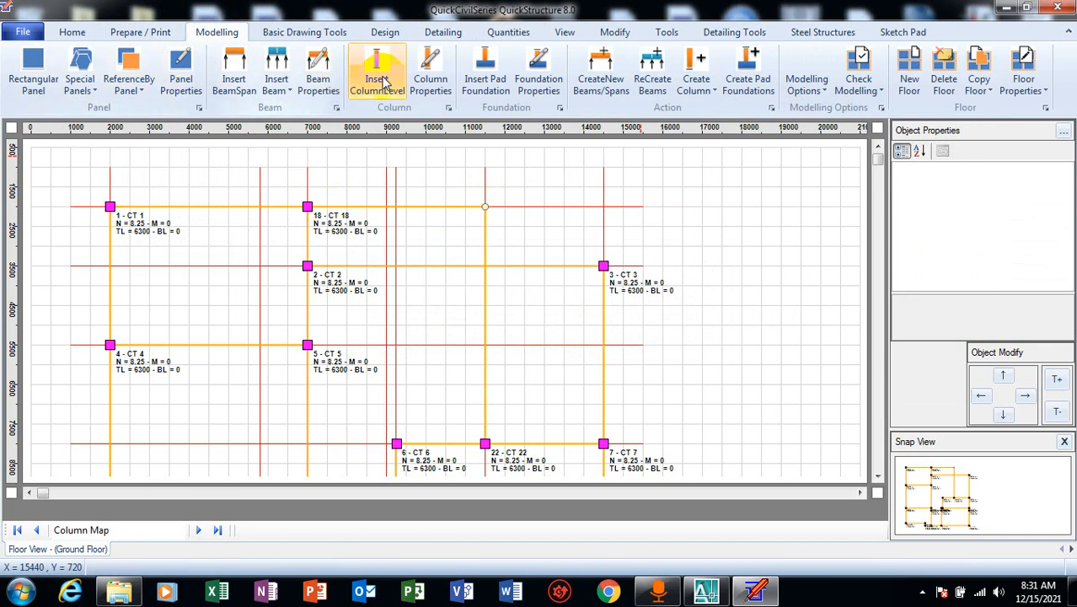
left_click(431, 68)
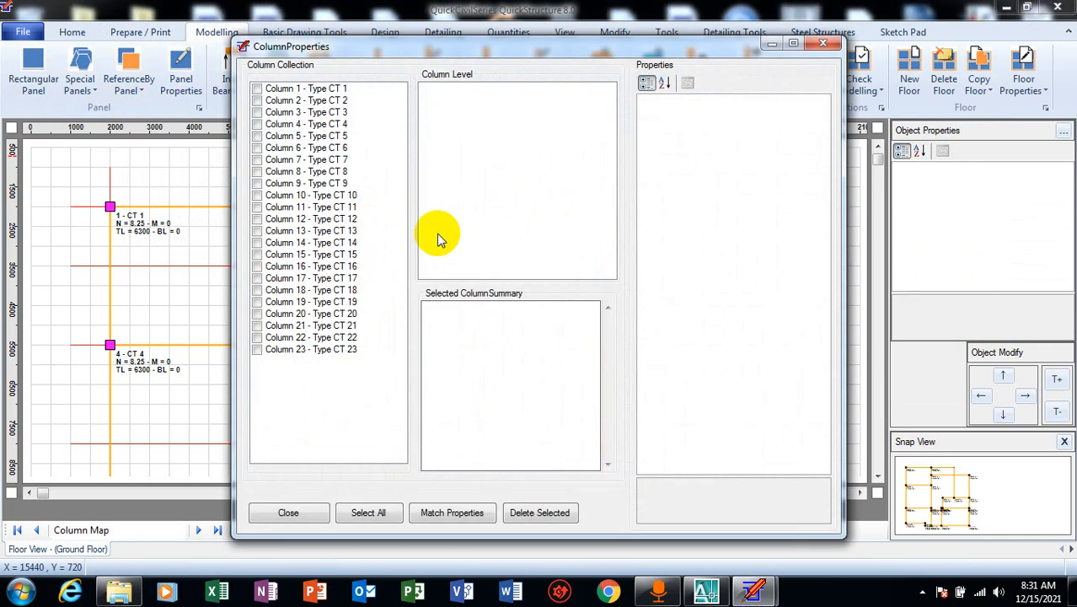
left_click(379, 70)
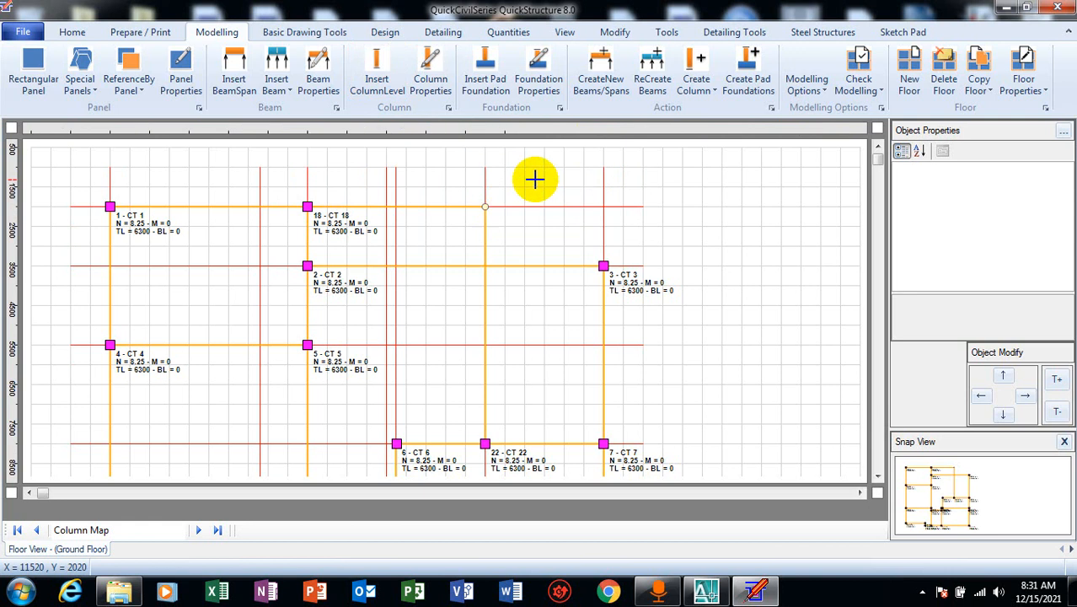
left_click(700, 67)
left_click(484, 205)
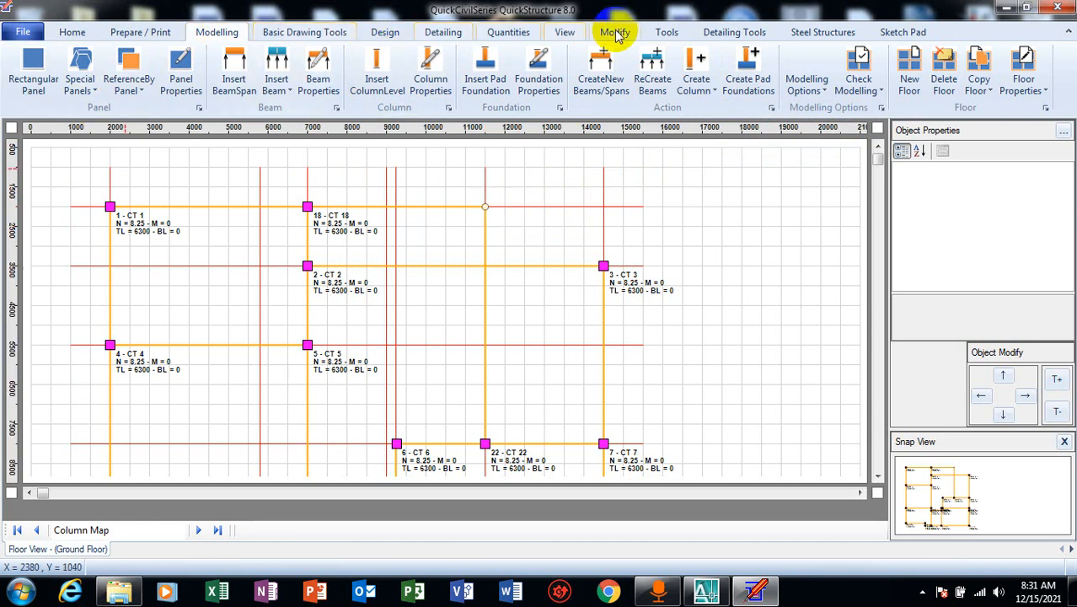
Step: Compare the Ground Floor plan in the Floor Modelling View with the Column Map View
left_click(562, 33)
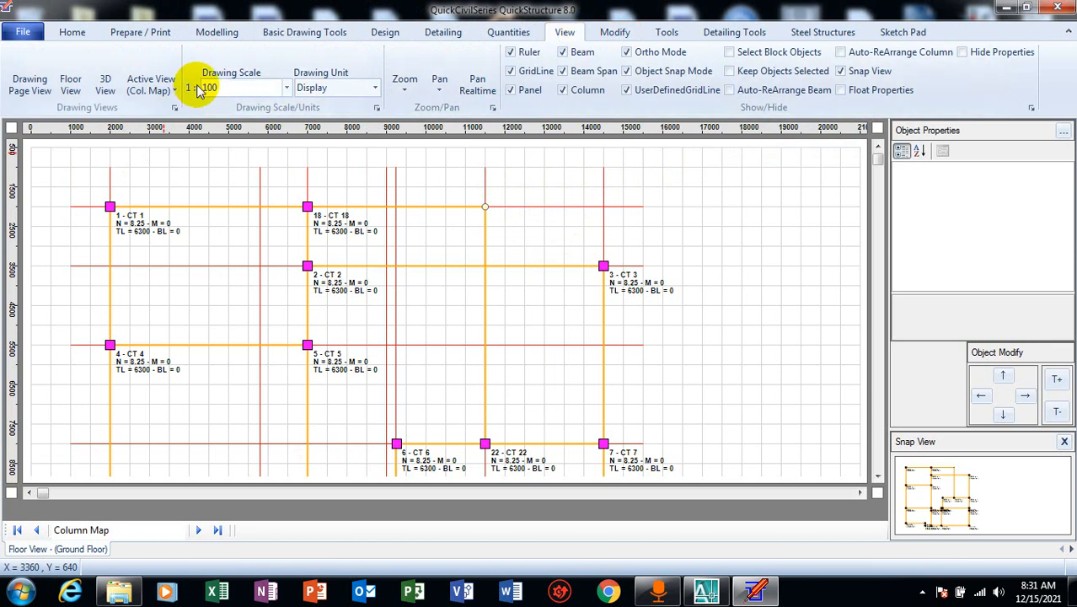
left_click(164, 93)
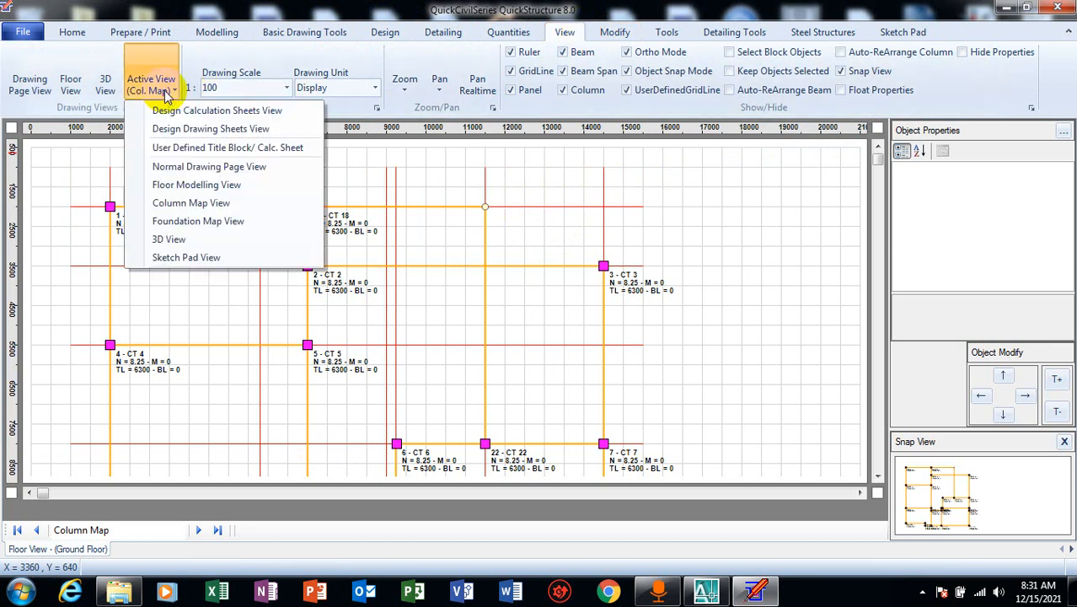
left_click(240, 186)
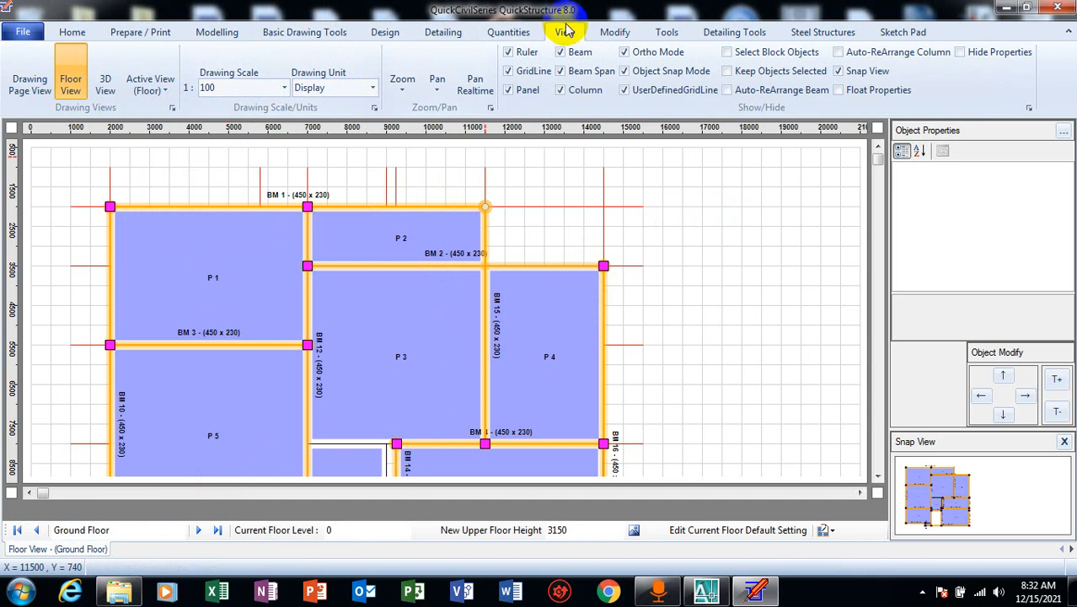
left_click(160, 86)
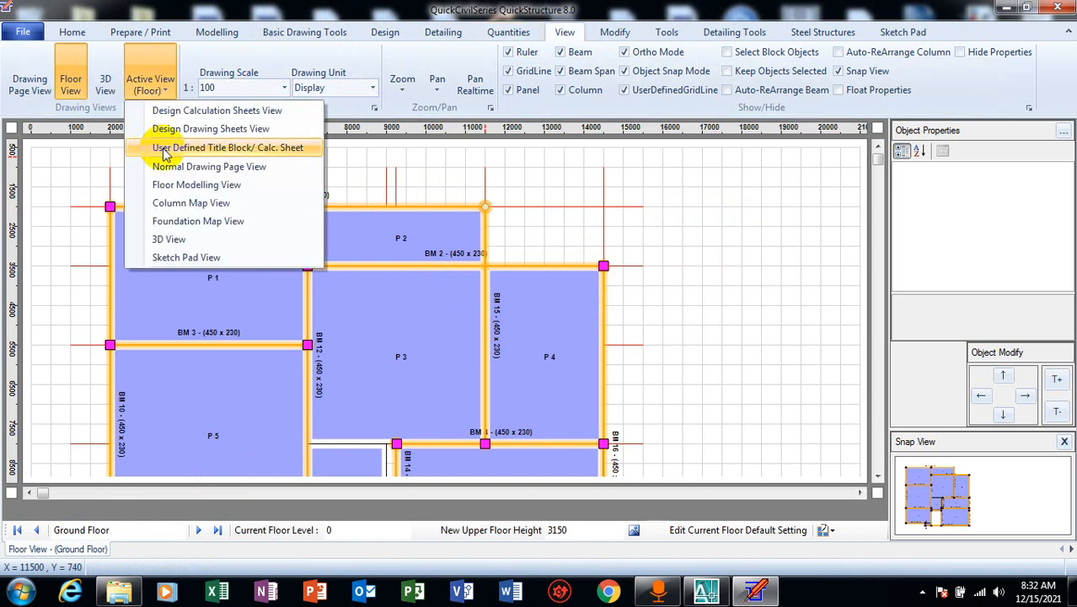
left_click(207, 205)
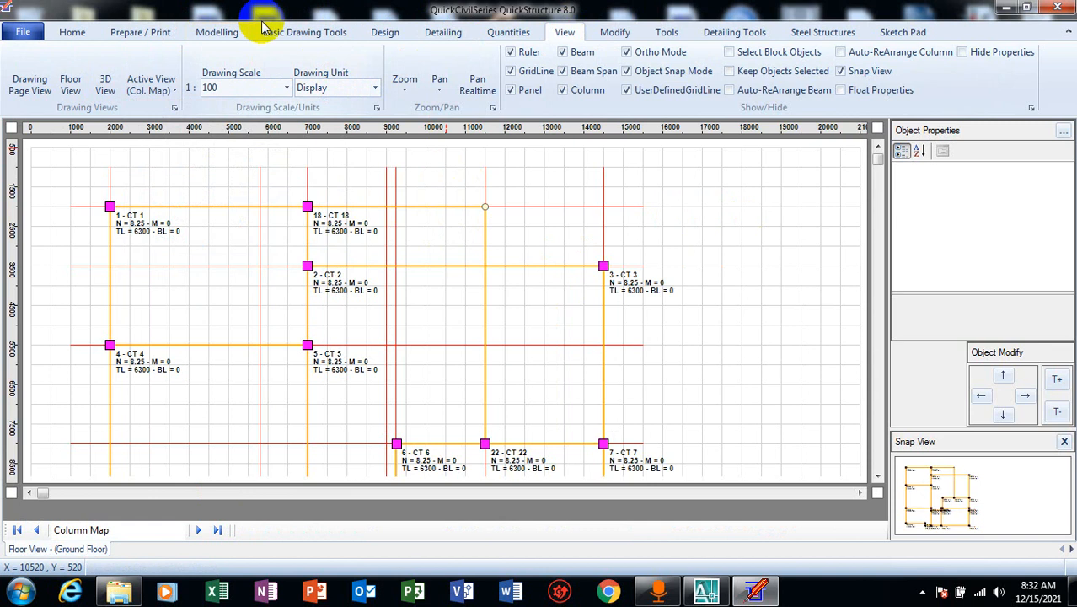
Step: Try to insert a column at the beam crossing at X 11500, Y 3500 in the Column Map
left_click(217, 32)
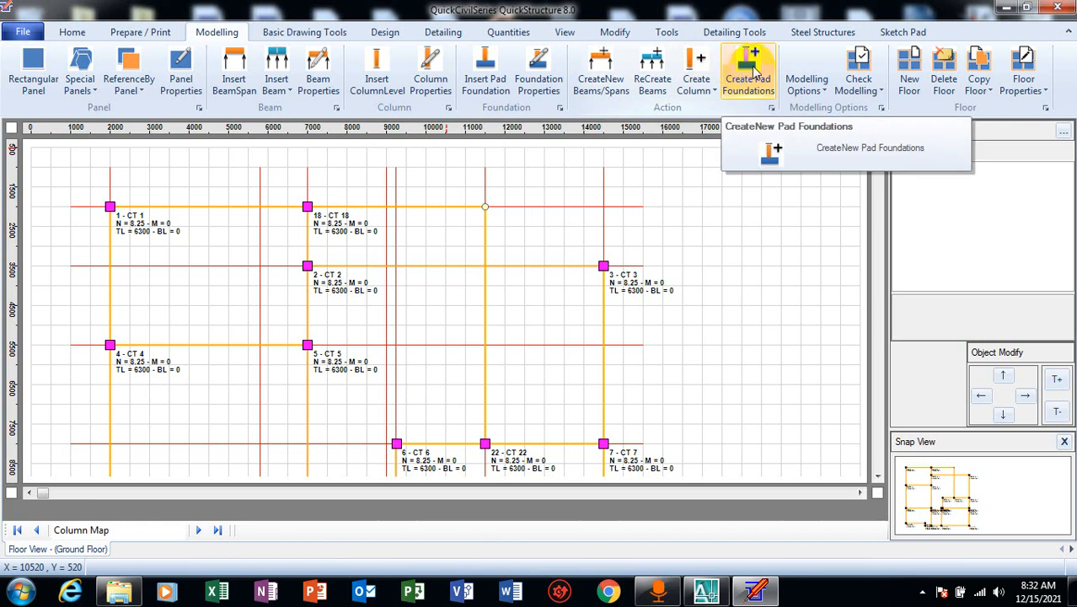
left_click(701, 66)
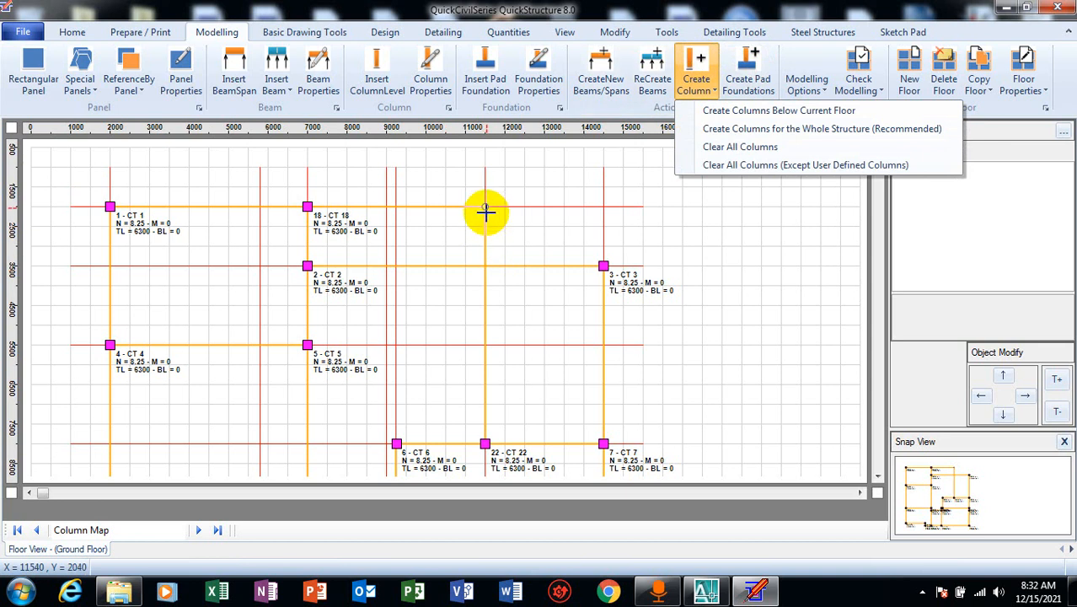
left_click(486, 266)
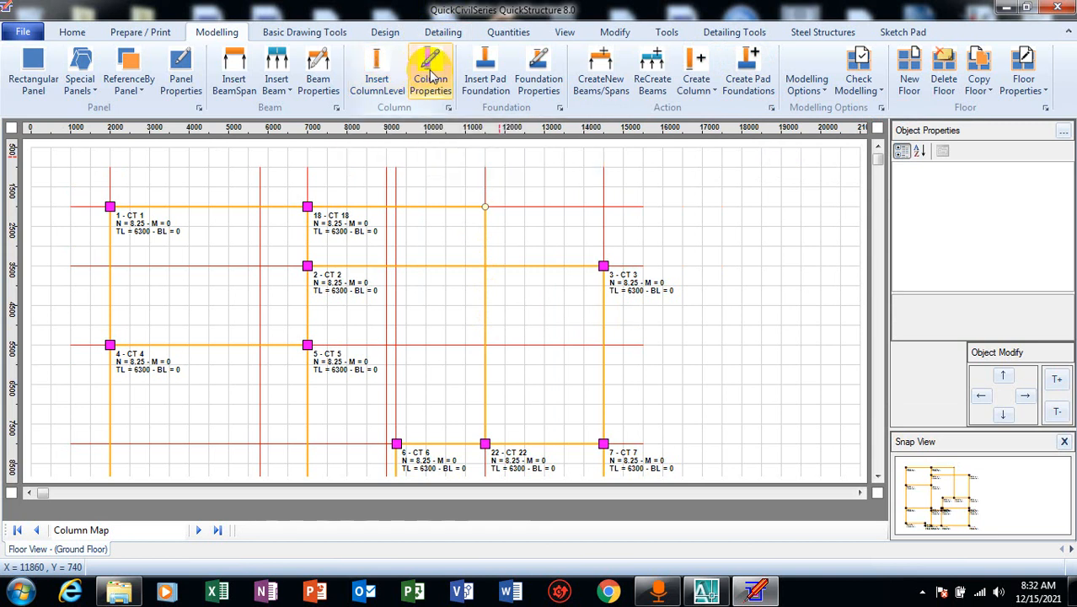
left_click(397, 68)
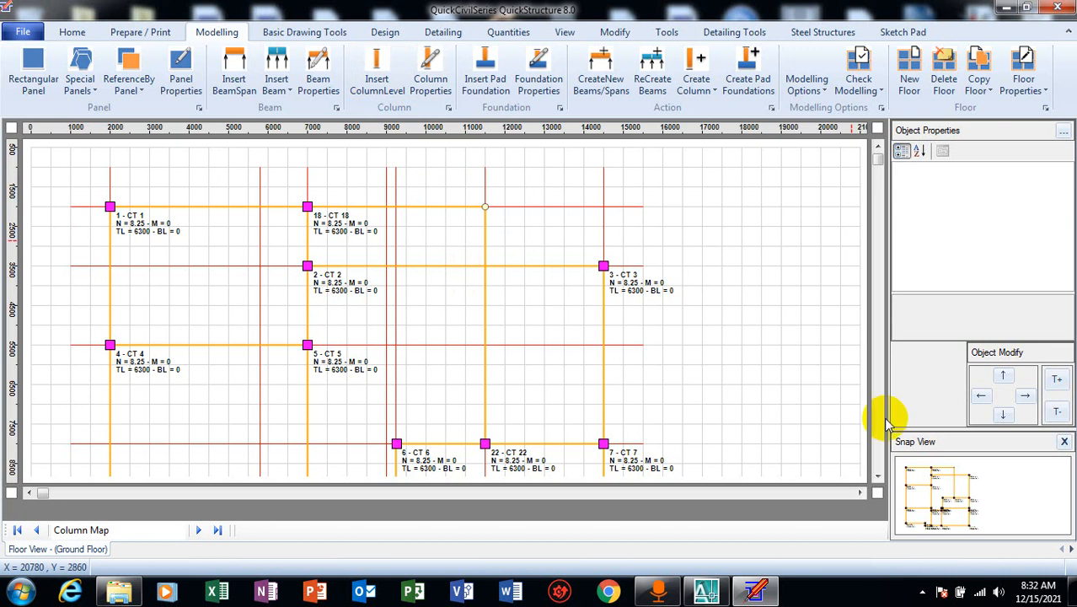
Step: Check the columns in the lower part of the Column Map
left_click(877, 475)
left_click(877, 475)
left_click(877, 475)
left_click(877, 475)
left_click(876, 475)
left_click(877, 475)
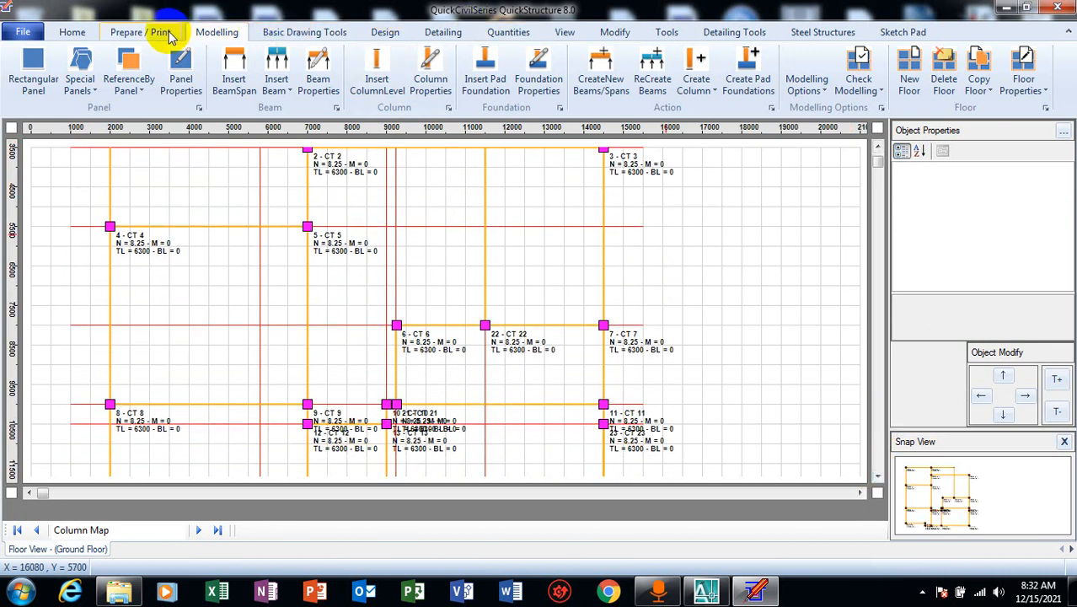
left_click(250, 34)
left_click(216, 32)
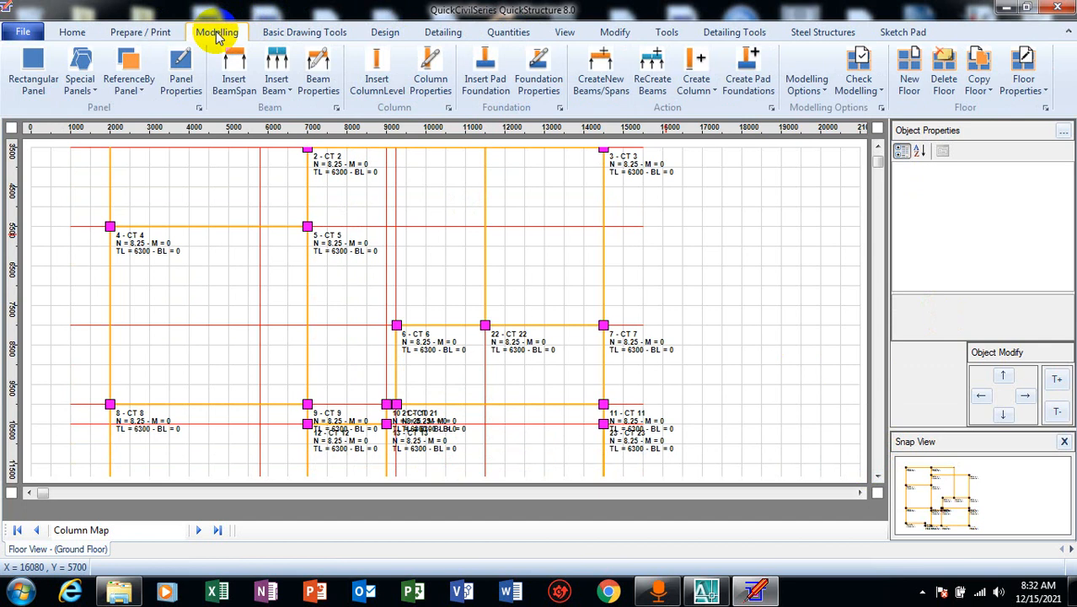
Step: Make the First Floor current in the Floor Modelling View and return to the upper part of the Column Map
left_click(565, 32)
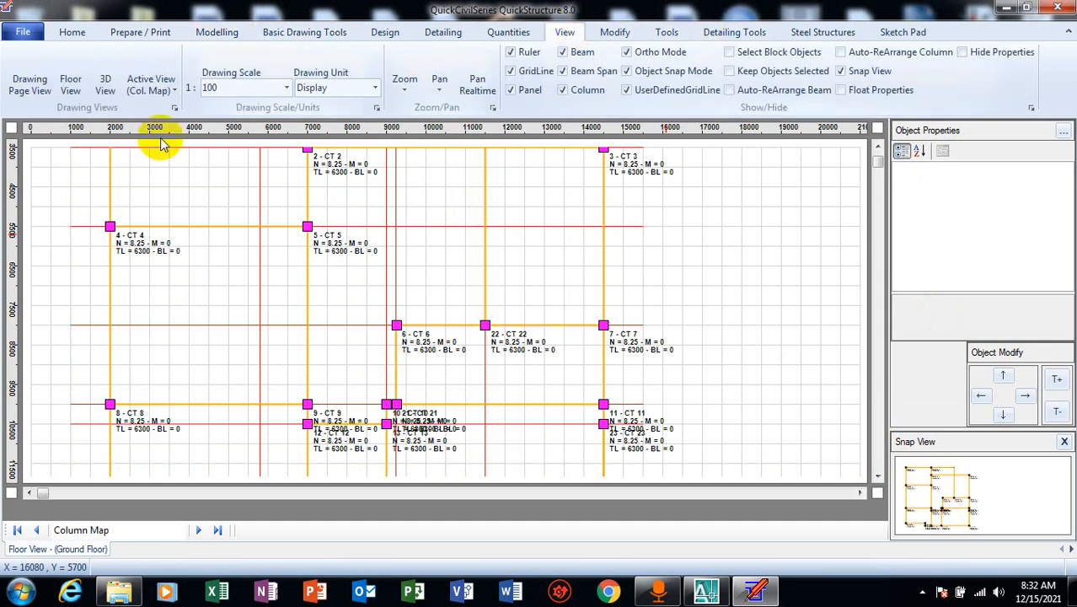
left_click(174, 91)
left_click(212, 184)
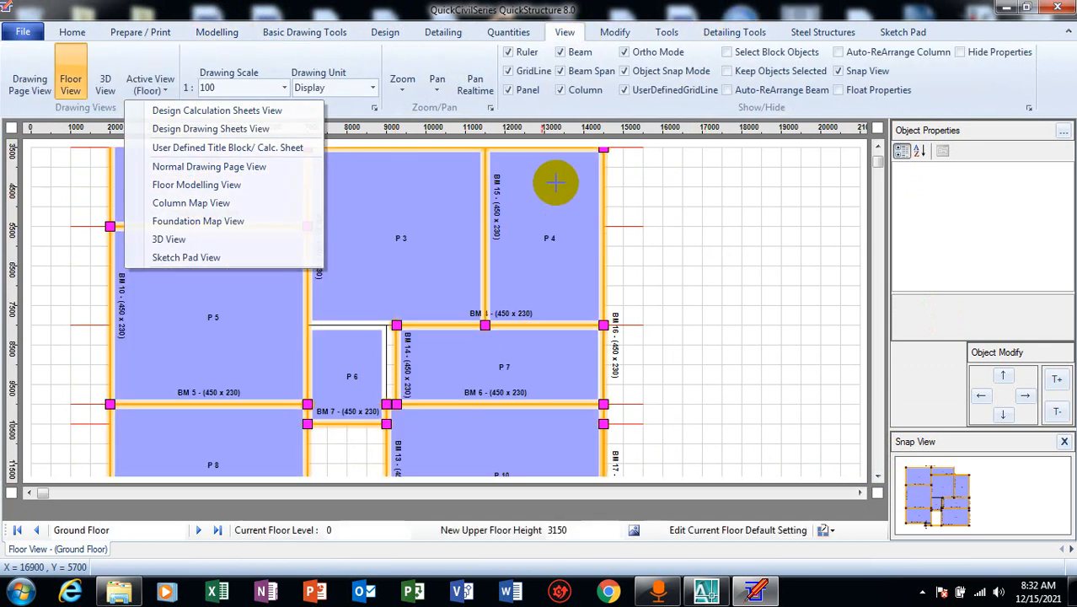
left_click(196, 530)
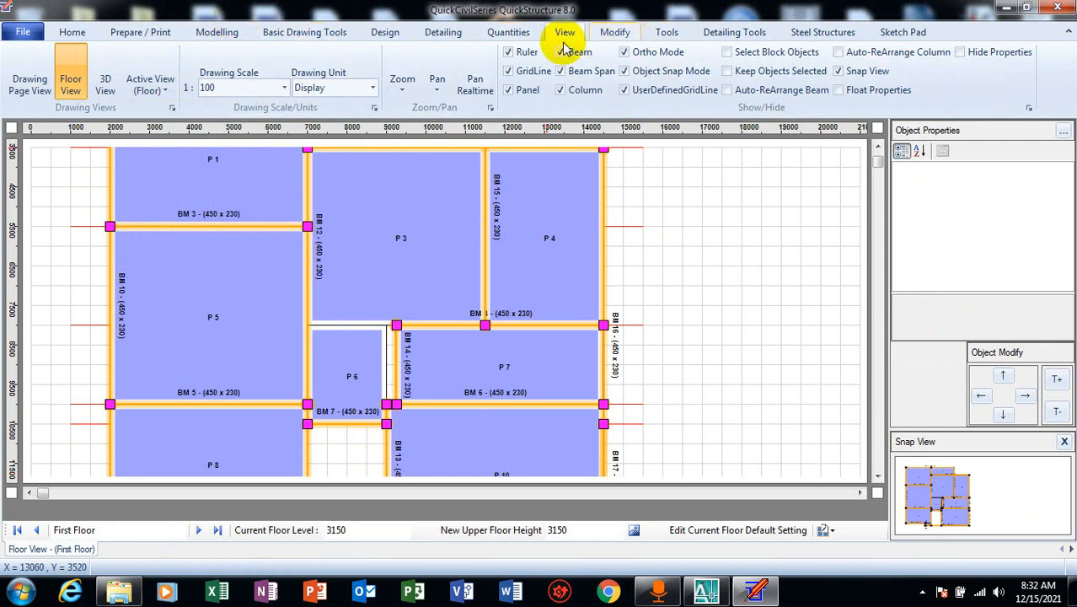
left_click(149, 84)
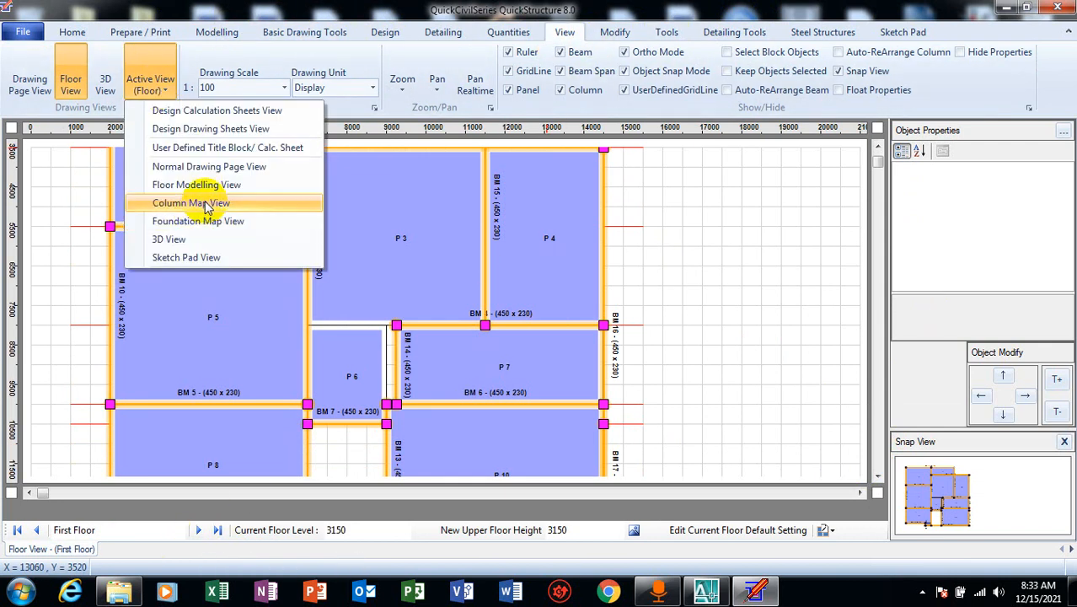
left_click(206, 204)
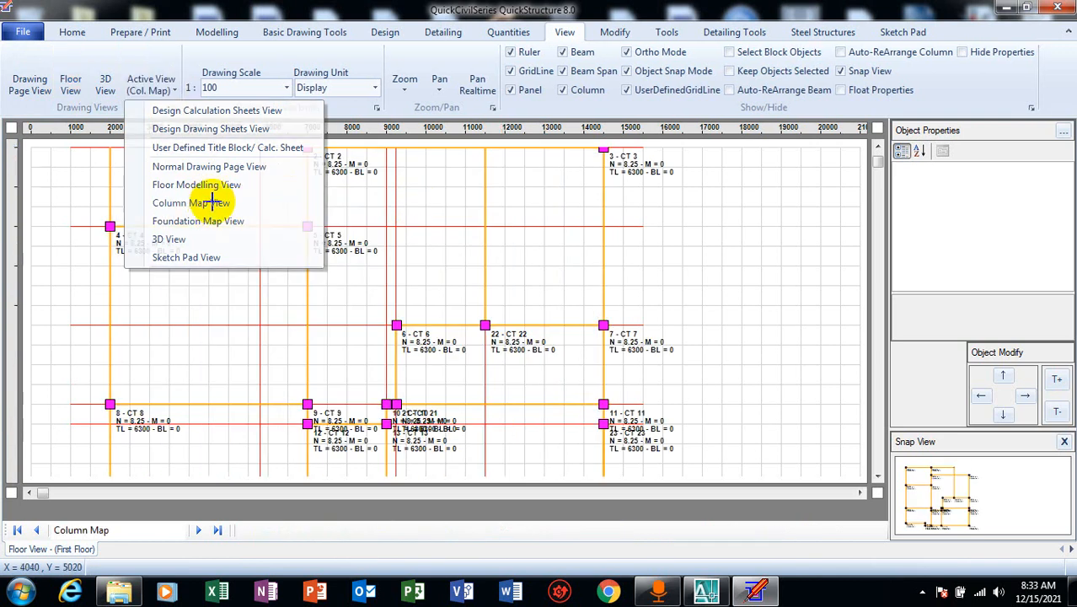
left_click(876, 152)
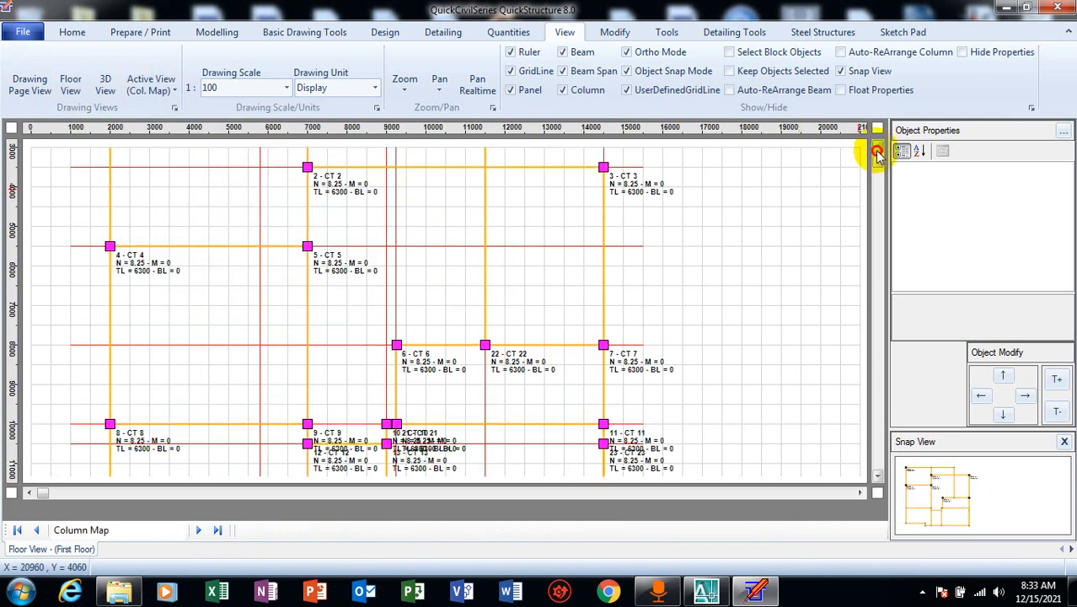
left_click(877, 152)
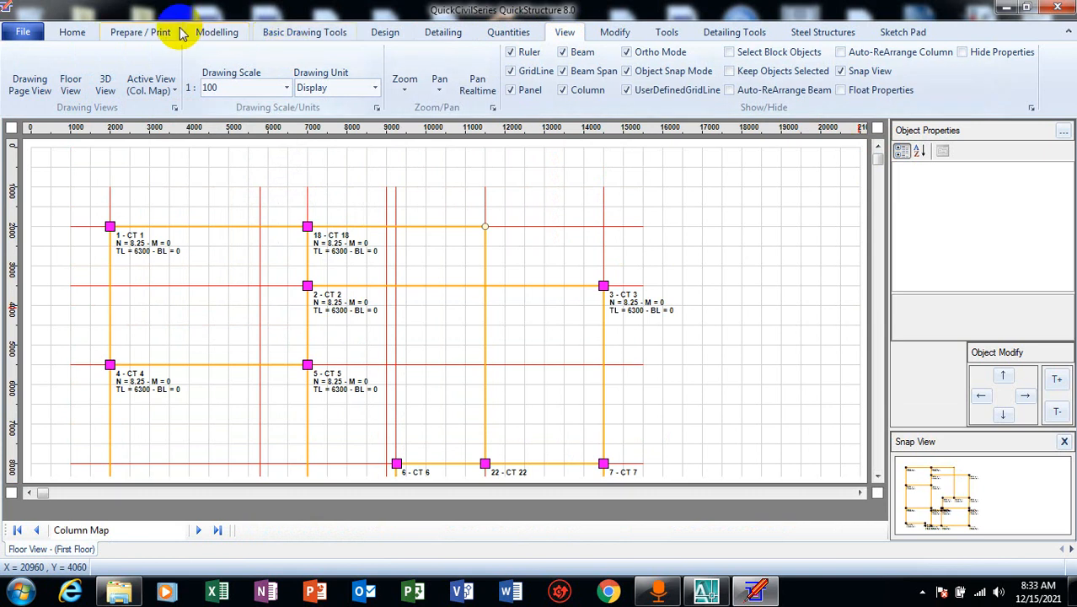
Step: Create the columns below the current First Floor
left_click(206, 32)
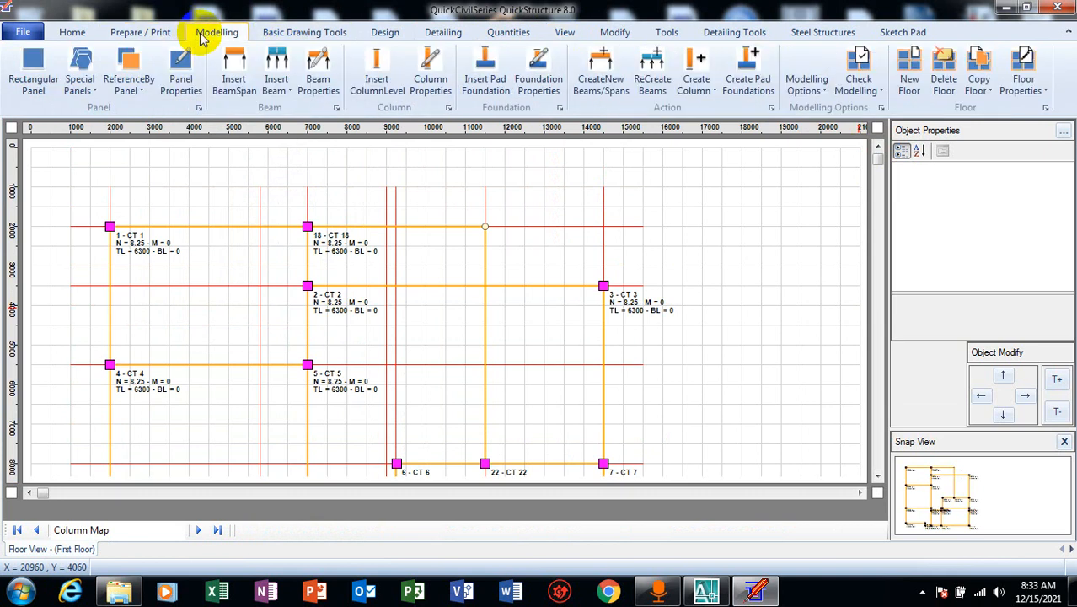
left_click(695, 75)
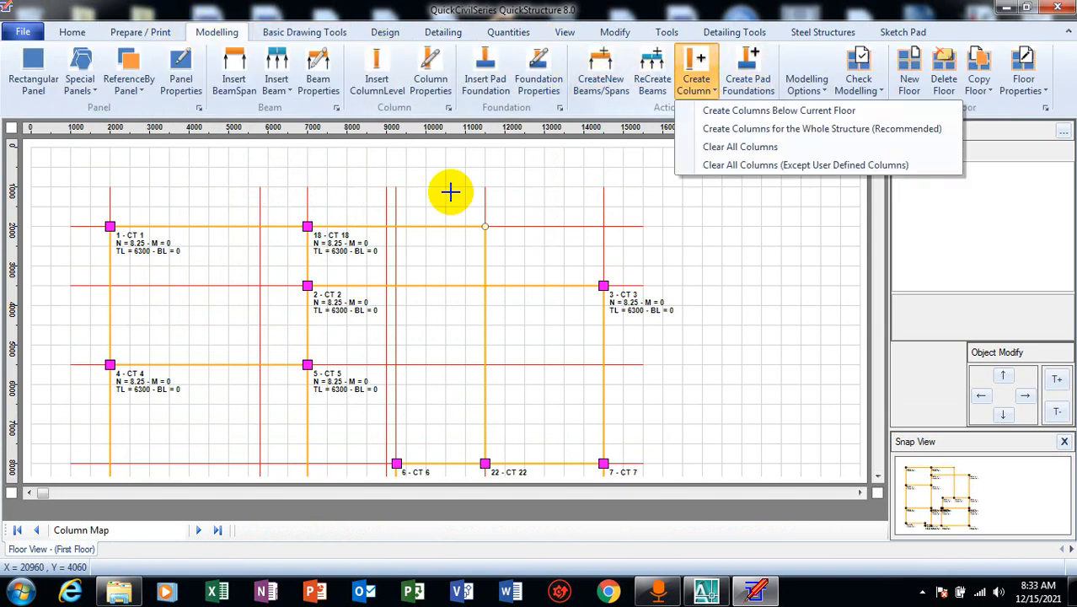
left_click(485, 288)
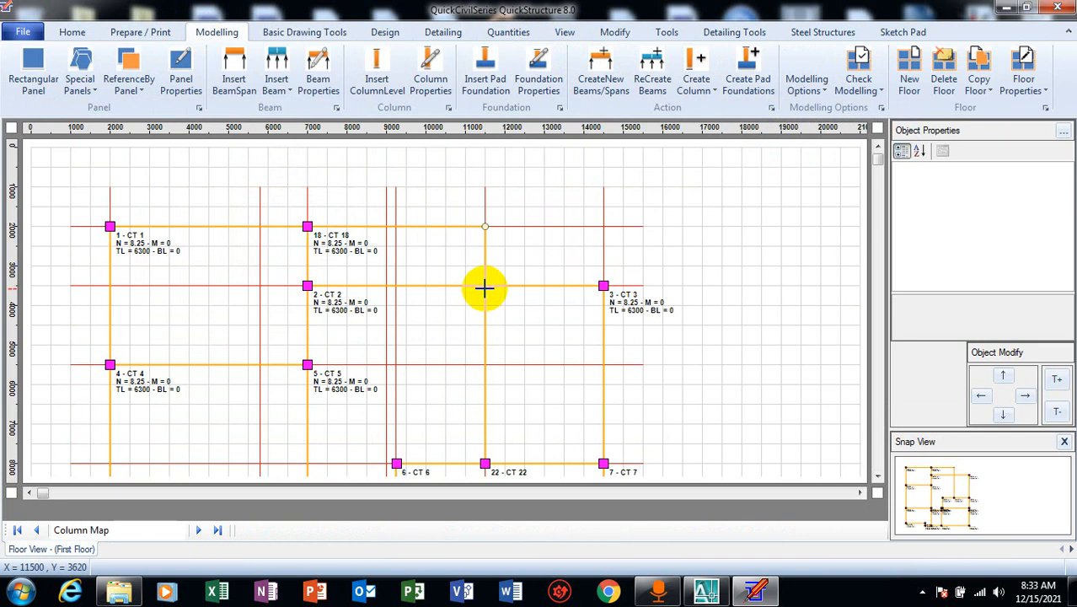
left_click(693, 70)
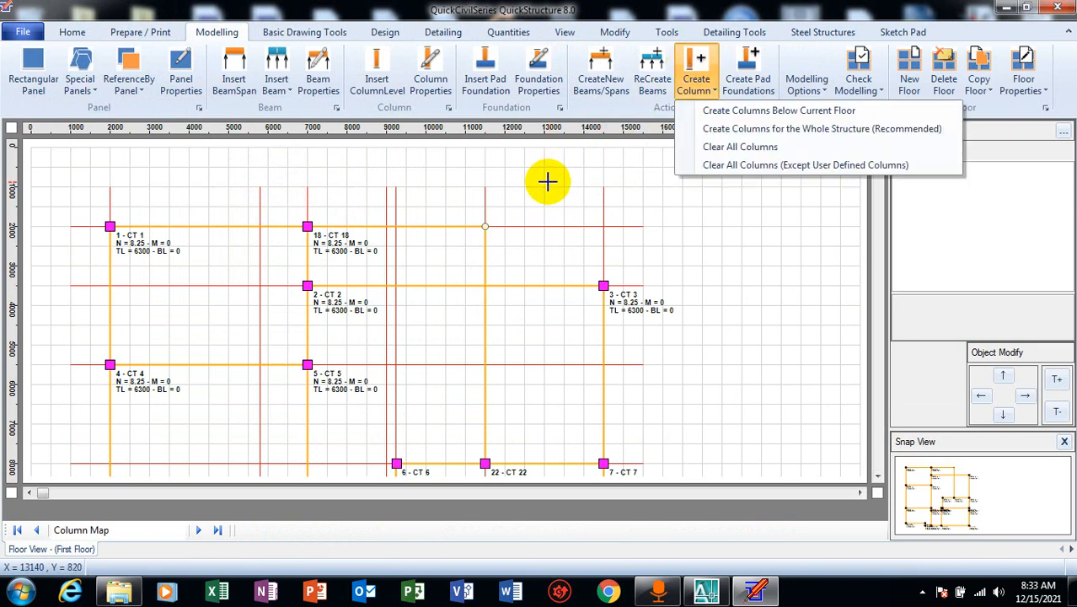
left_click(738, 115)
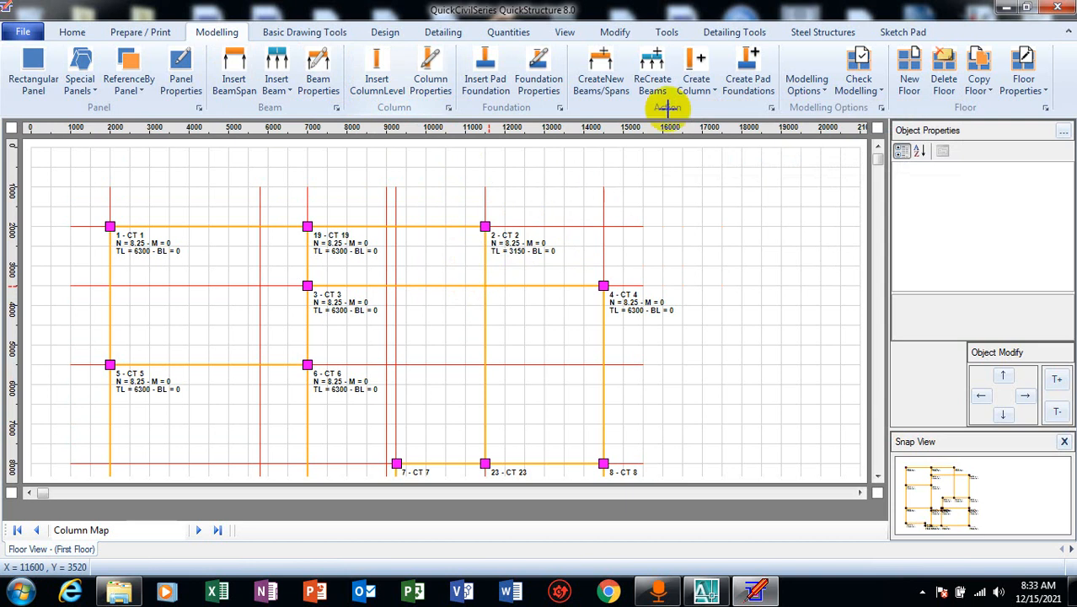
Step: Insert a column at the beam crossing at X 11500, Y 3500 and dismiss the error message
left_click(741, 61)
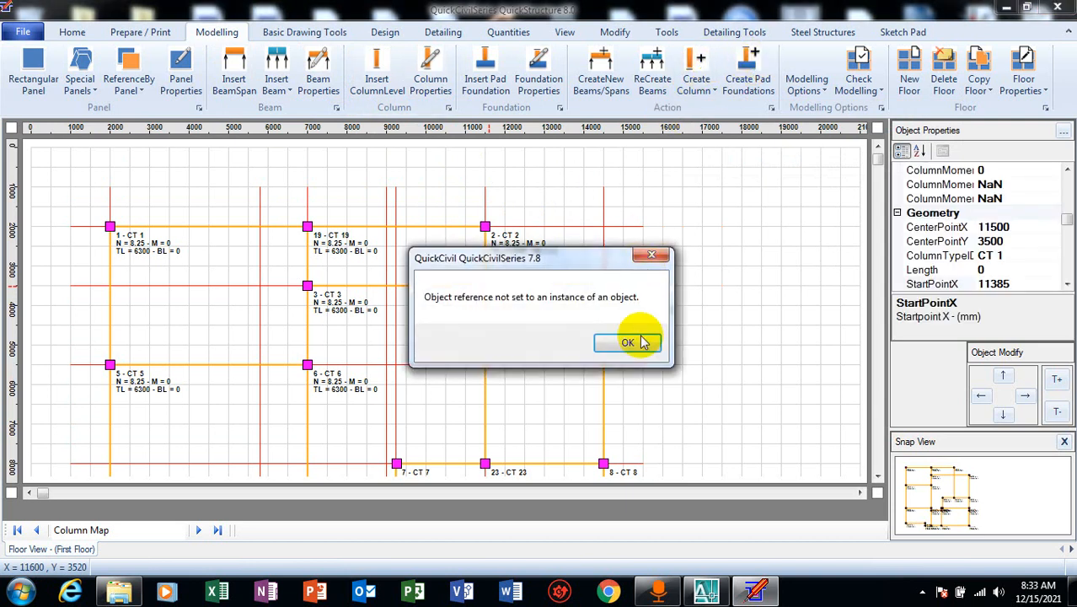
left_click(627, 343)
left_click(482, 287)
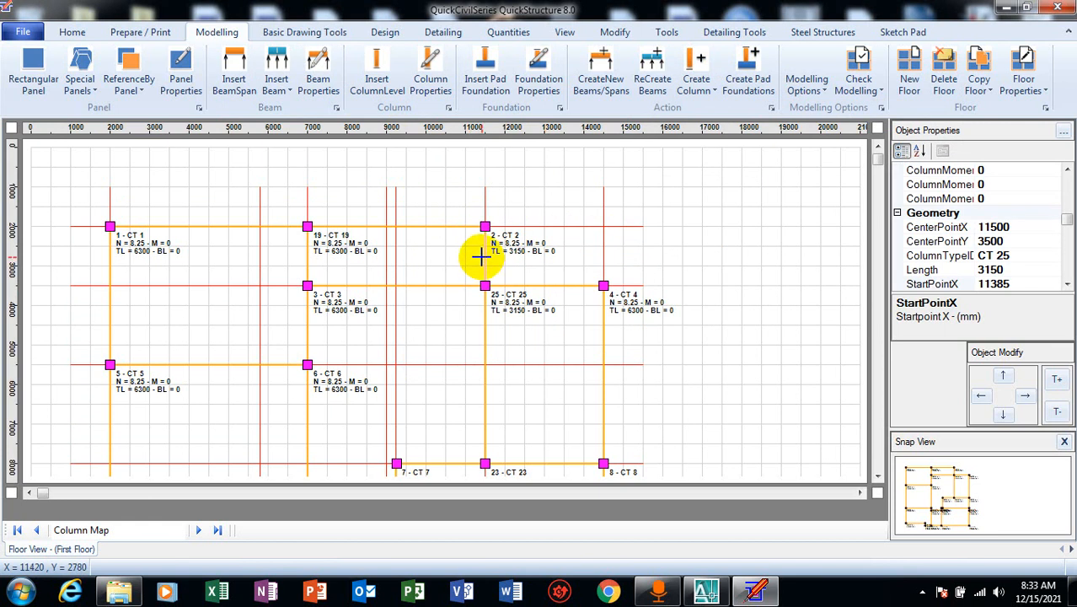
Step: Delete column CT 2 at the beam corner at X 11500, Y 2000 and confirm the deletion
left_click(485, 226)
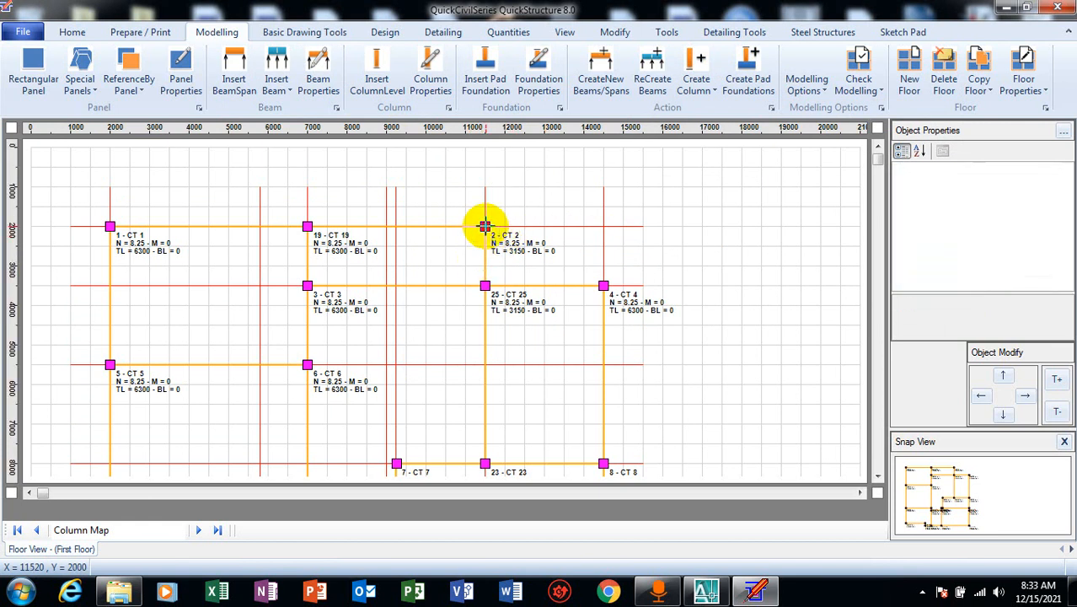
key("Delete")
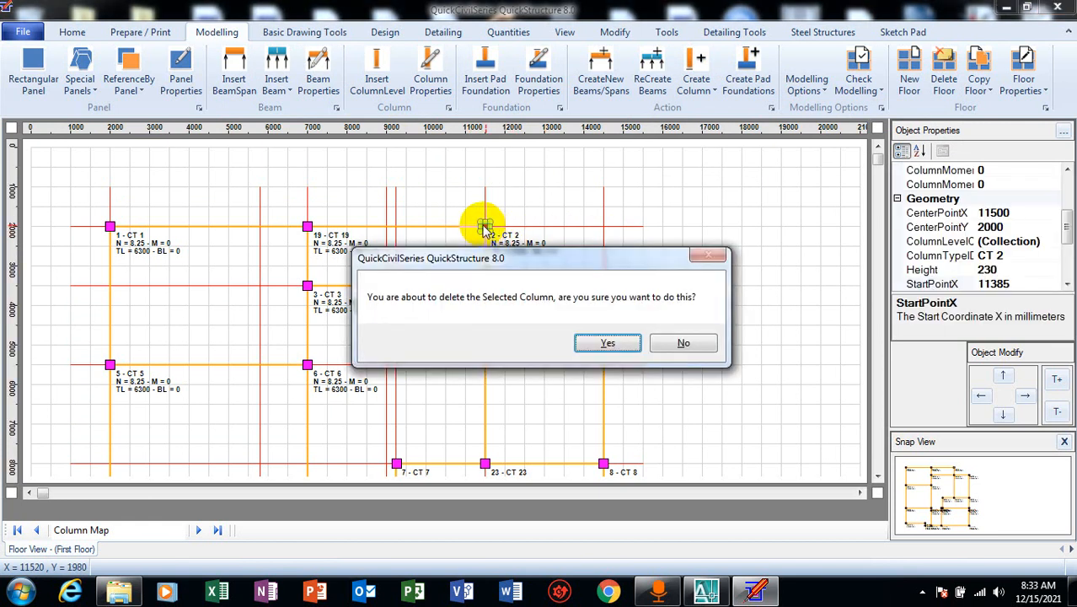
left_click(597, 345)
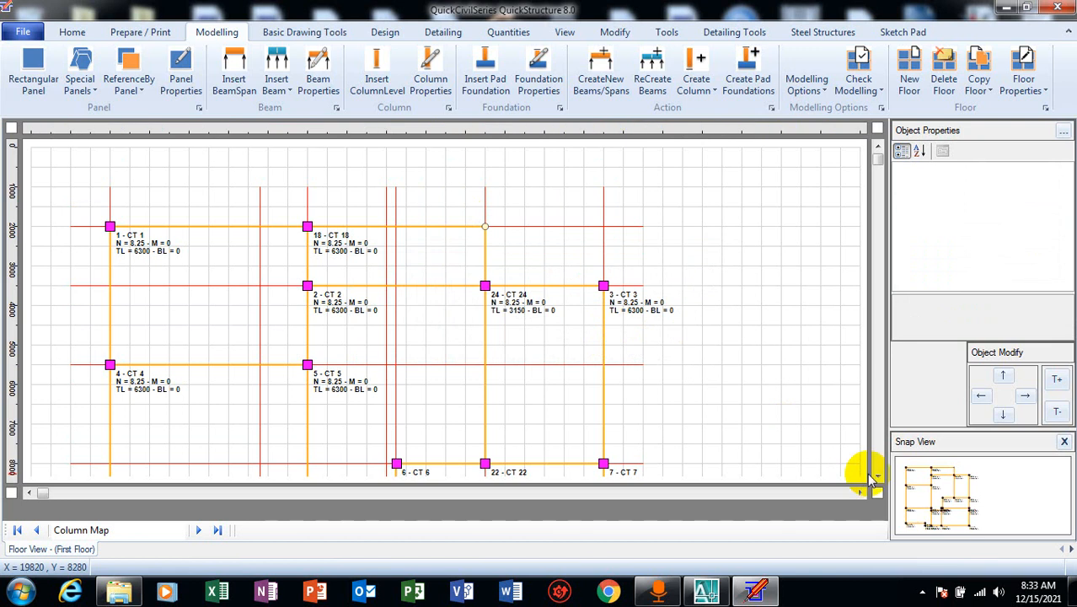
Step: Delete column CT 10 at X 9000, Y 10000, beside the closely spaced column on the same beam line, and confirm
left_click(877, 477)
left_click(877, 477)
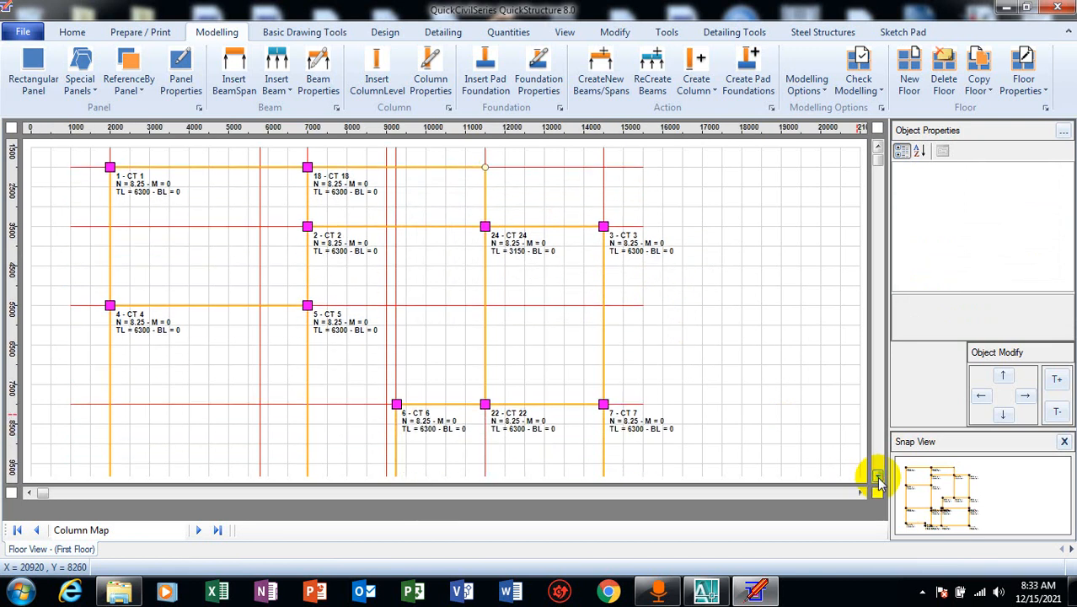
left_click(877, 477)
left_click(877, 477)
left_click(877, 477)
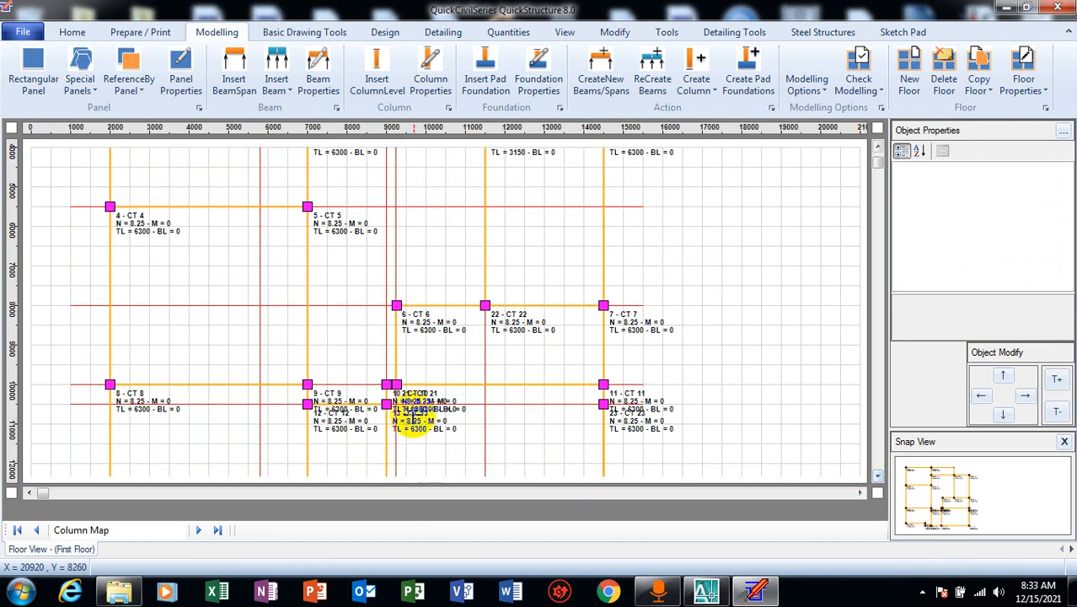
left_click(382, 383)
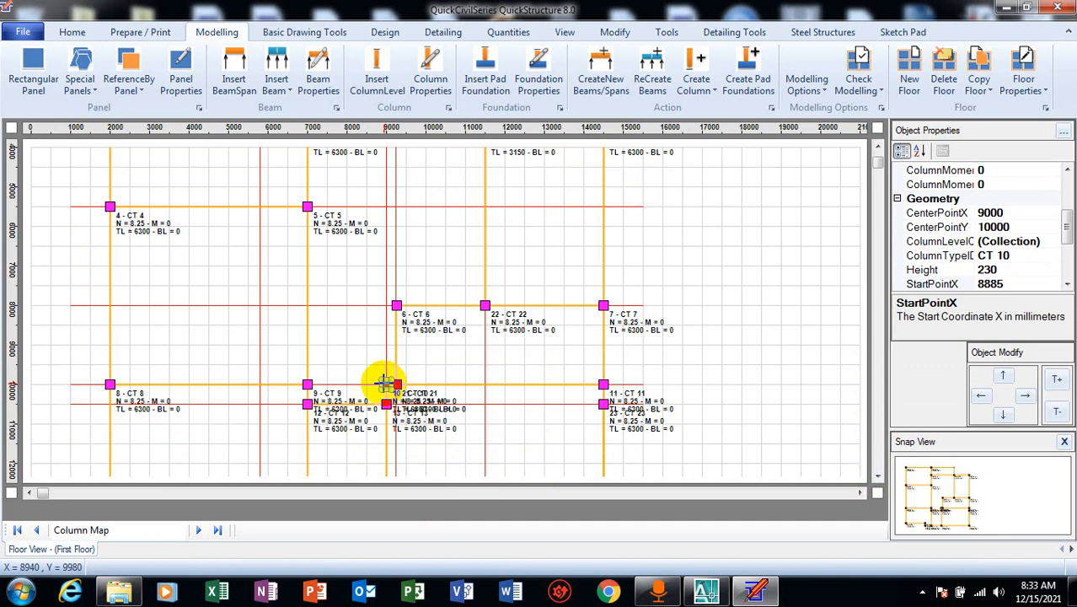
key("Delete")
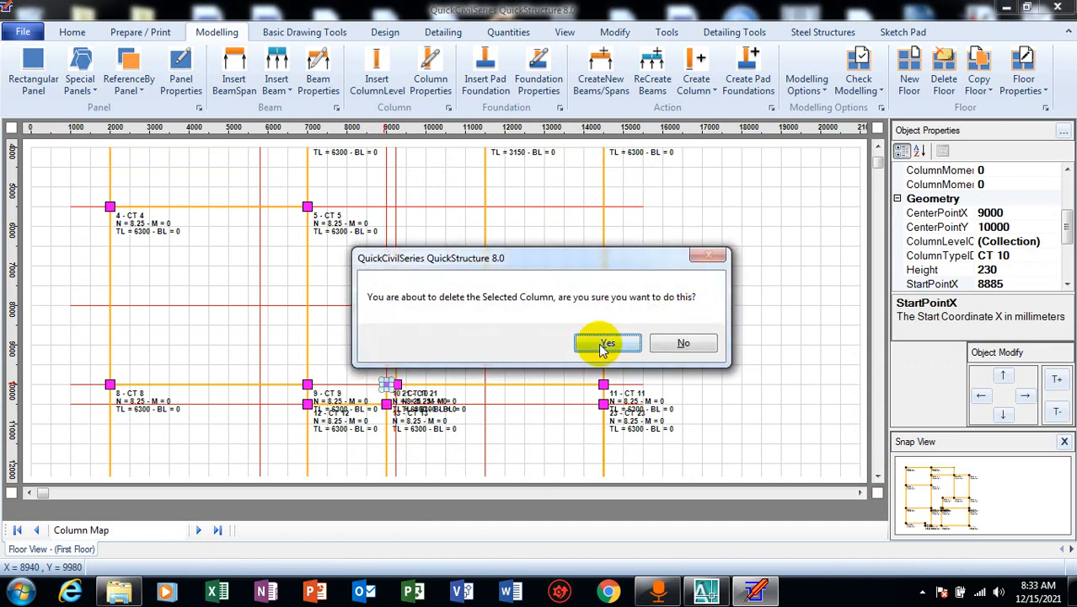
left_click(604, 343)
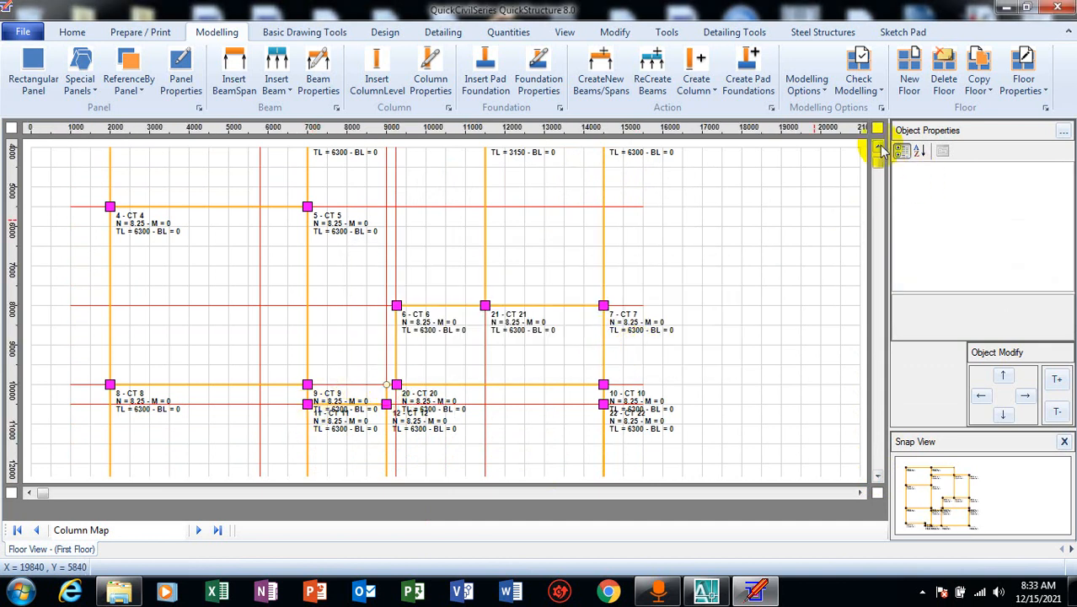
Step: Switch the active view from the column map to the Floor Modelling View and review the Ground Floor layout
left_click(878, 149)
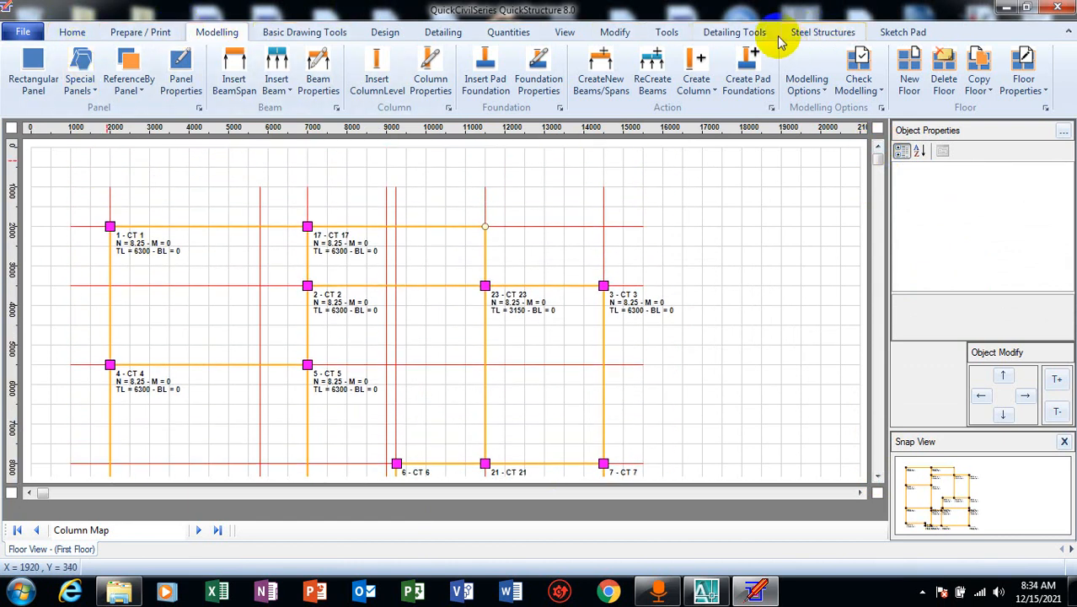
left_click(566, 34)
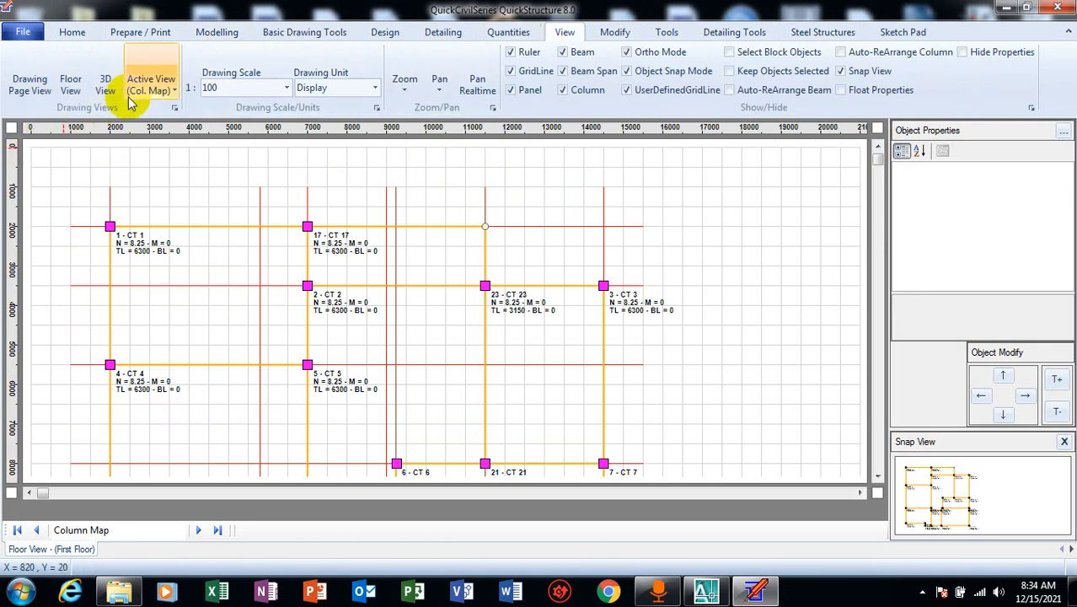
left_click(151, 84)
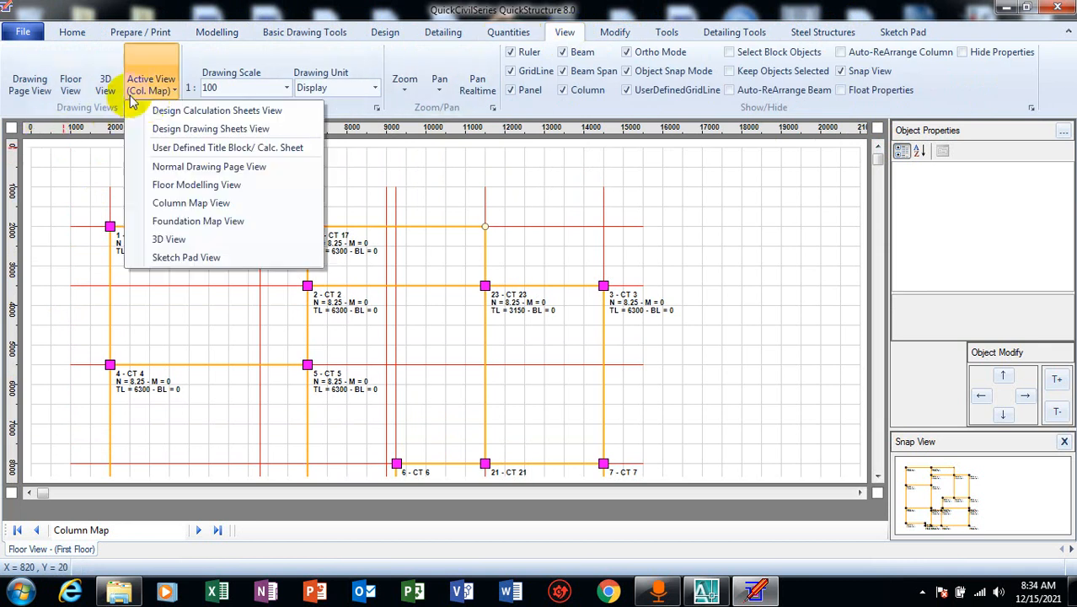
left_click(206, 184)
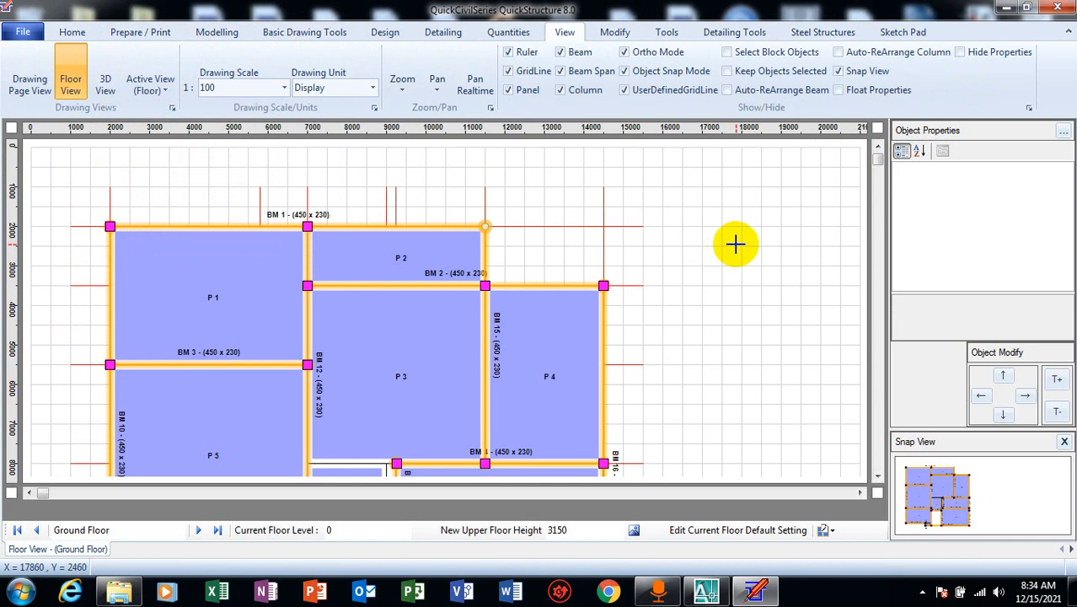
left_click(878, 477)
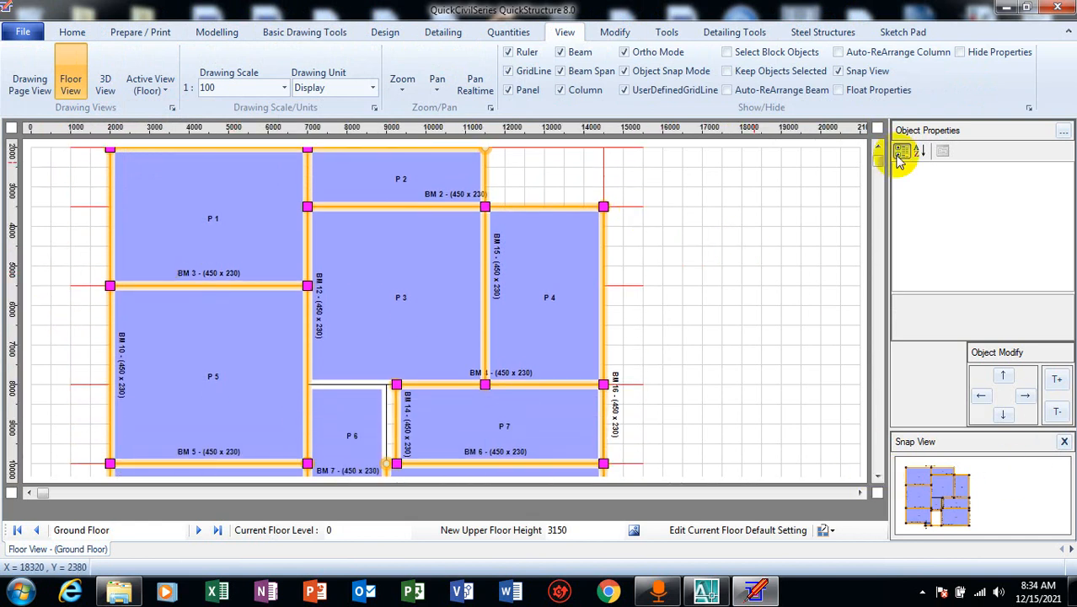
left_click(877, 148)
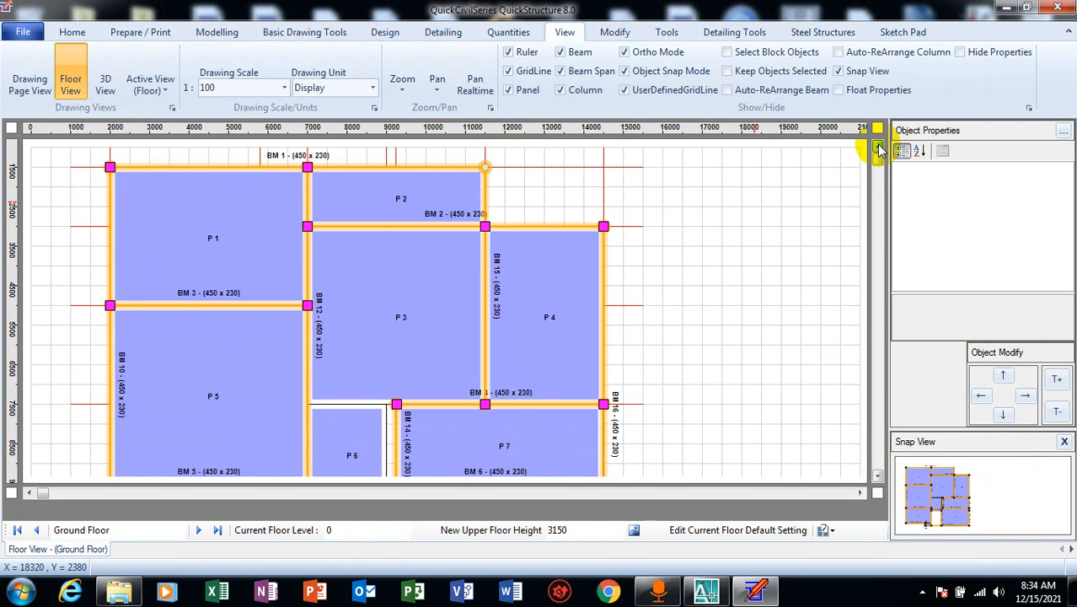
Step: Move up from the Ground Floor to the Roof Level plan and select slab panel P 1 to show its properties
left_click(206, 34)
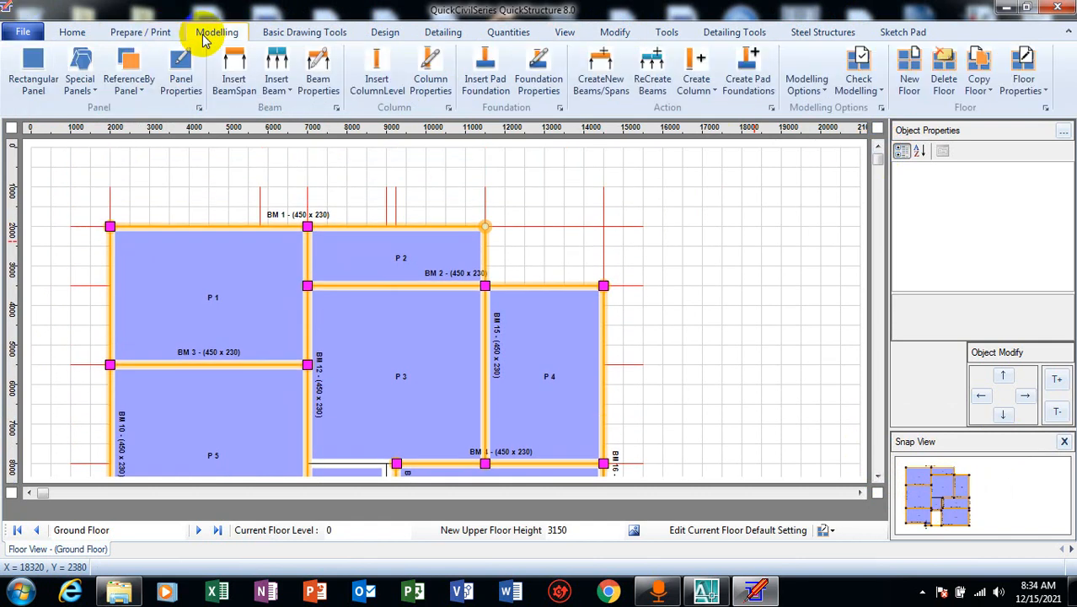
left_click(198, 530)
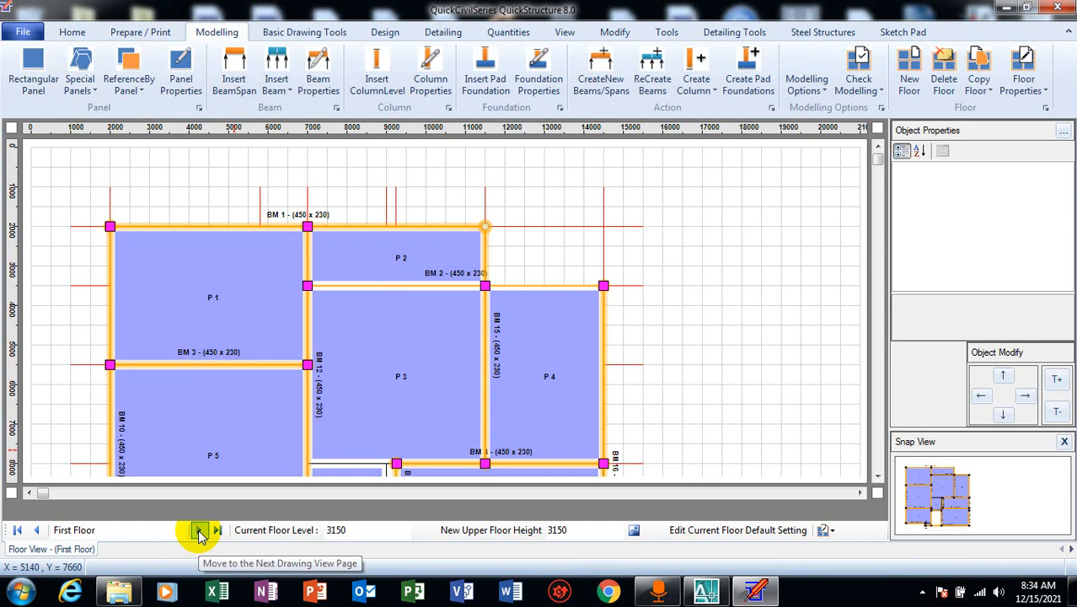
left_click(200, 530)
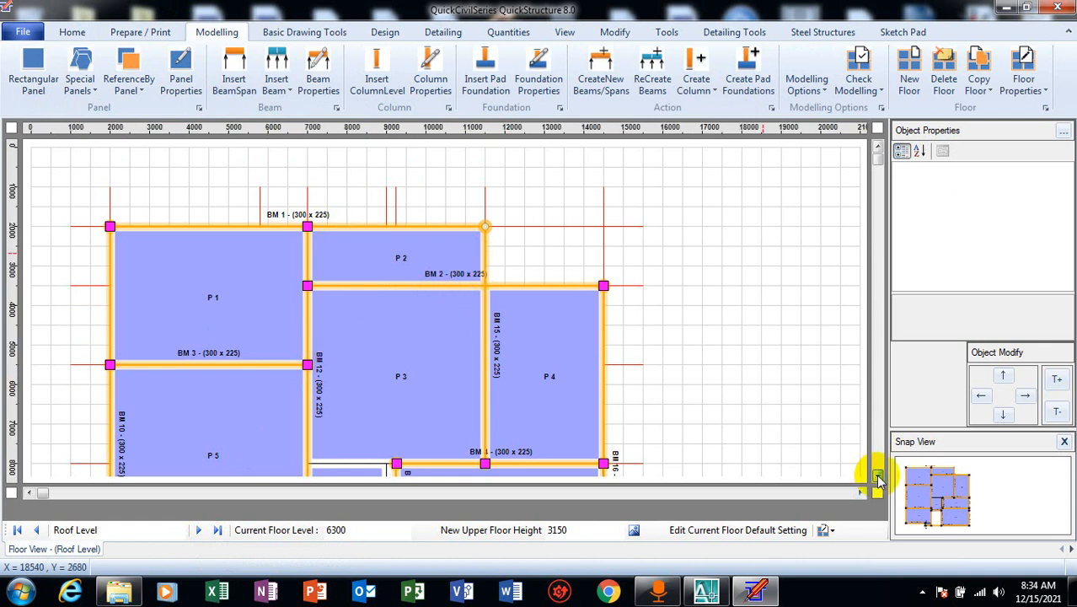
scroll(876, 478, "down", 5)
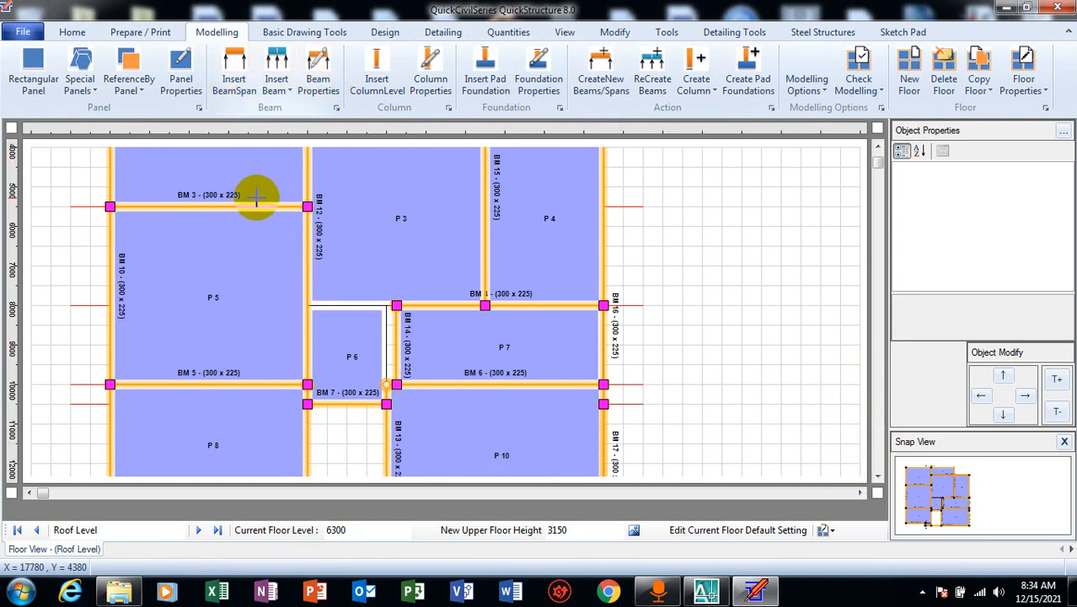
left_click(877, 148)
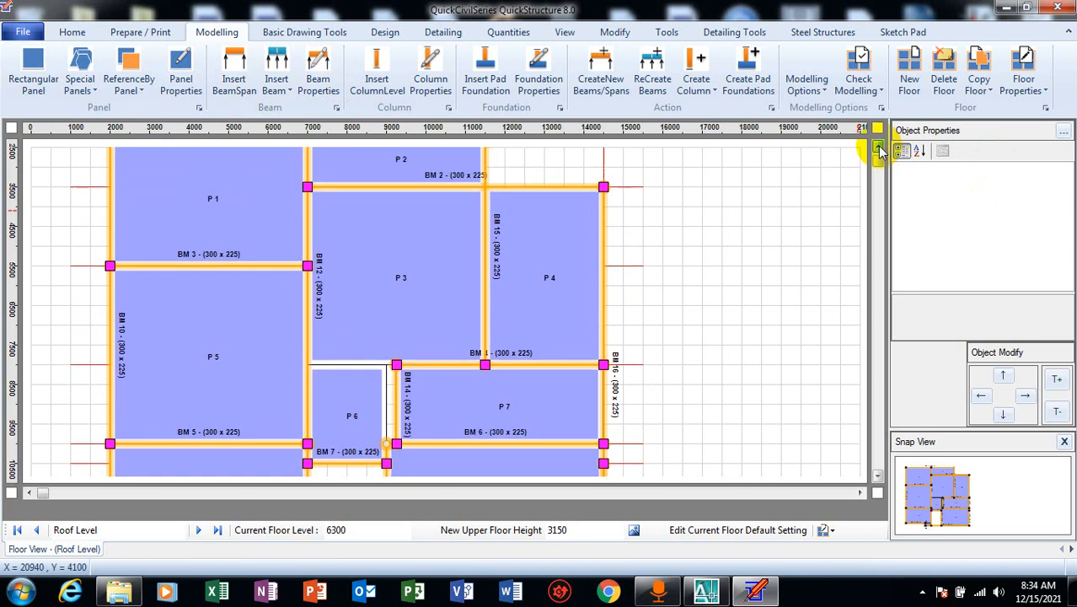
left_click(877, 148)
left_click(212, 242)
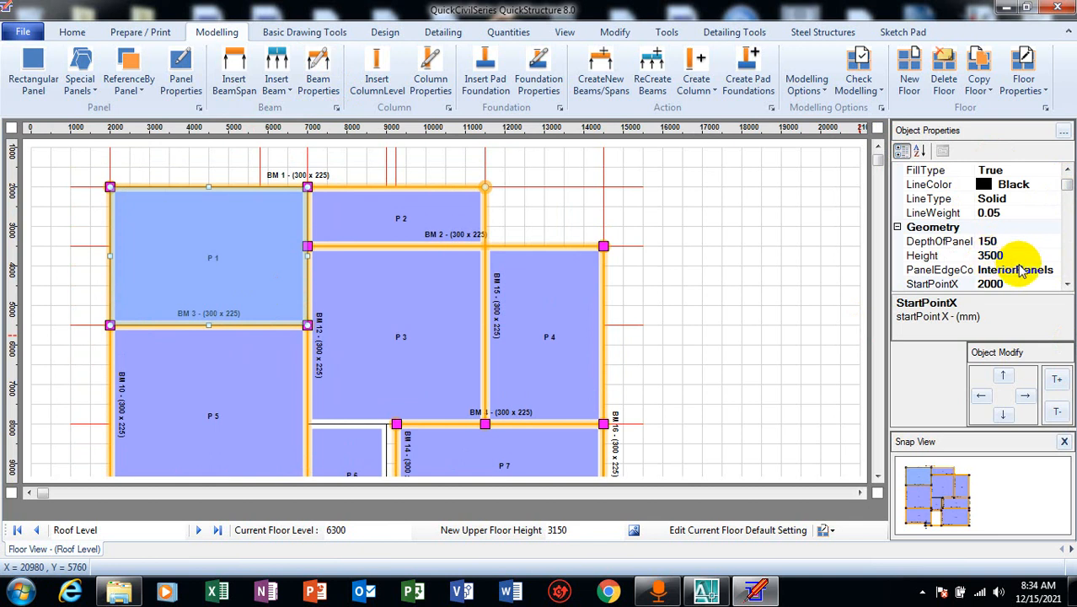
Step: Review the geometry, panel type and slab loading properties of panel P 1
left_click(1067, 284)
left_click(1067, 284)
left_click(1066, 284)
left_click(1067, 284)
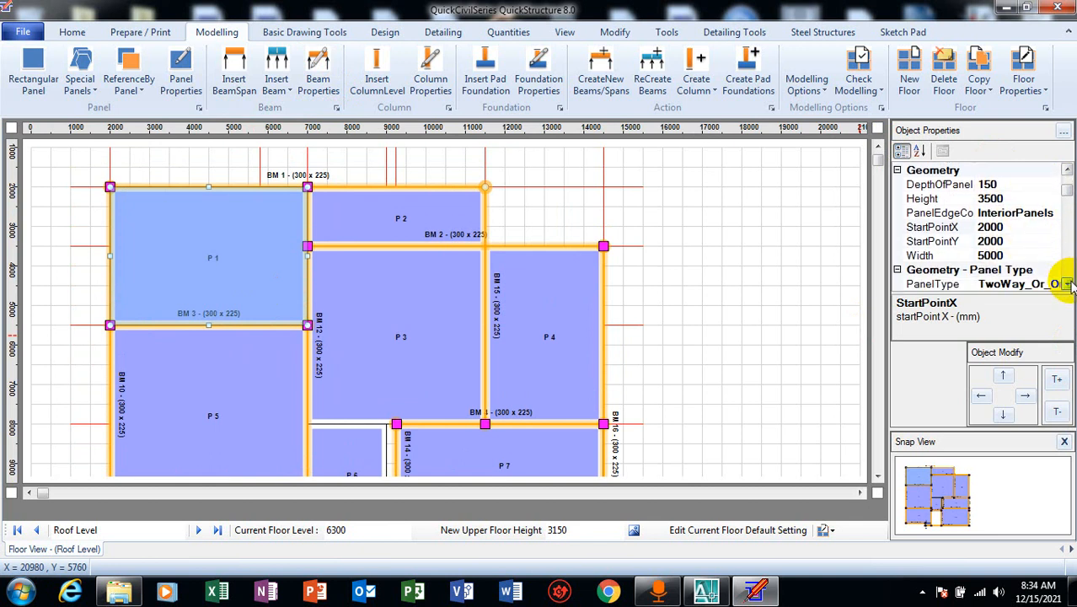
left_click(1066, 284)
left_click(1066, 284)
left_click(1066, 284)
left_click(1067, 284)
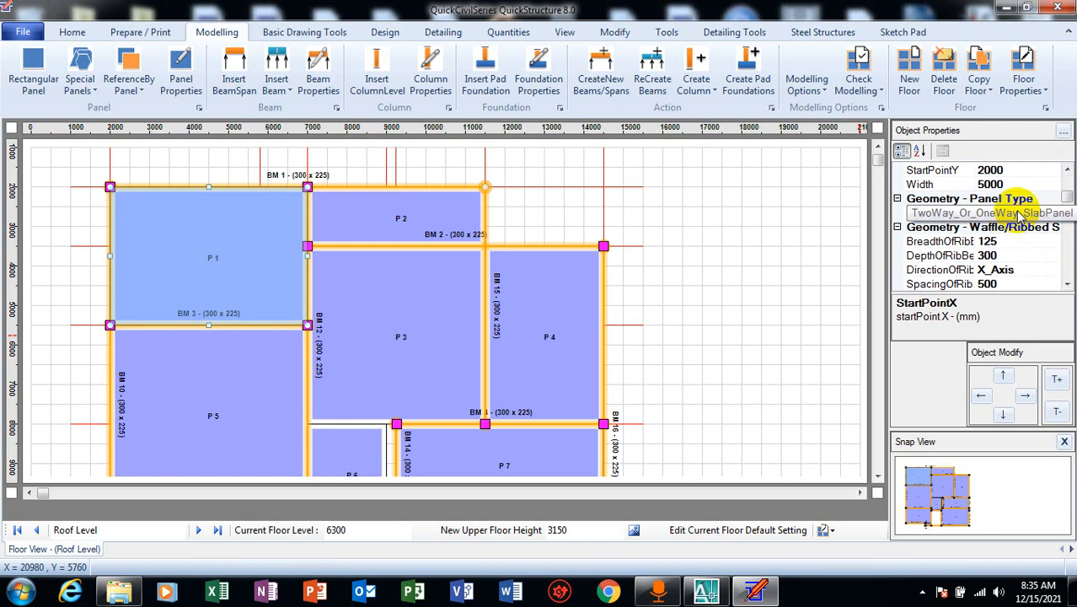
left_click(1018, 212)
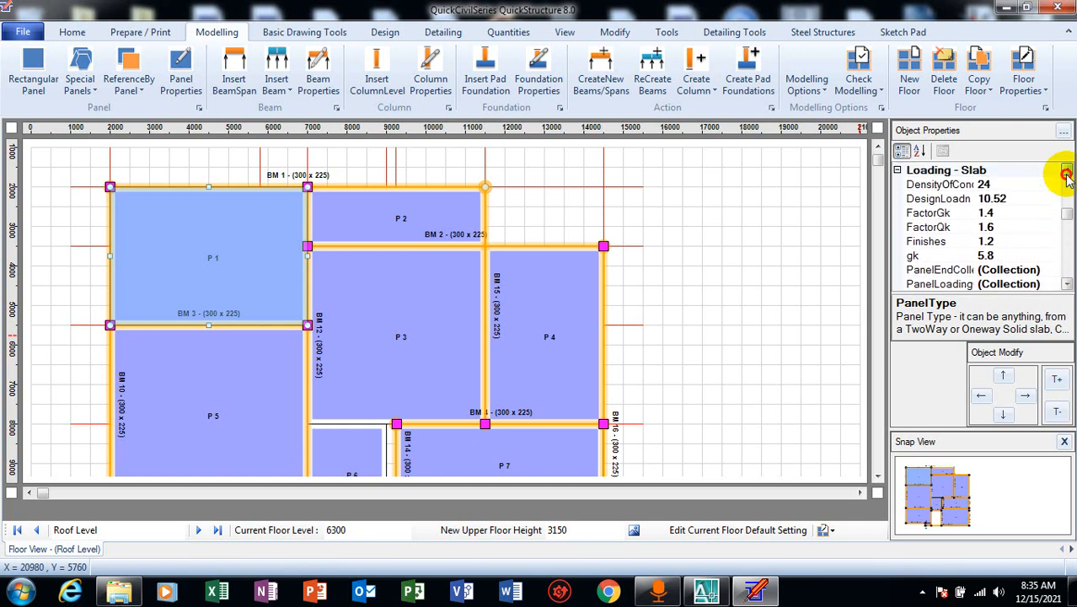
scroll(1067, 173, "up", 3)
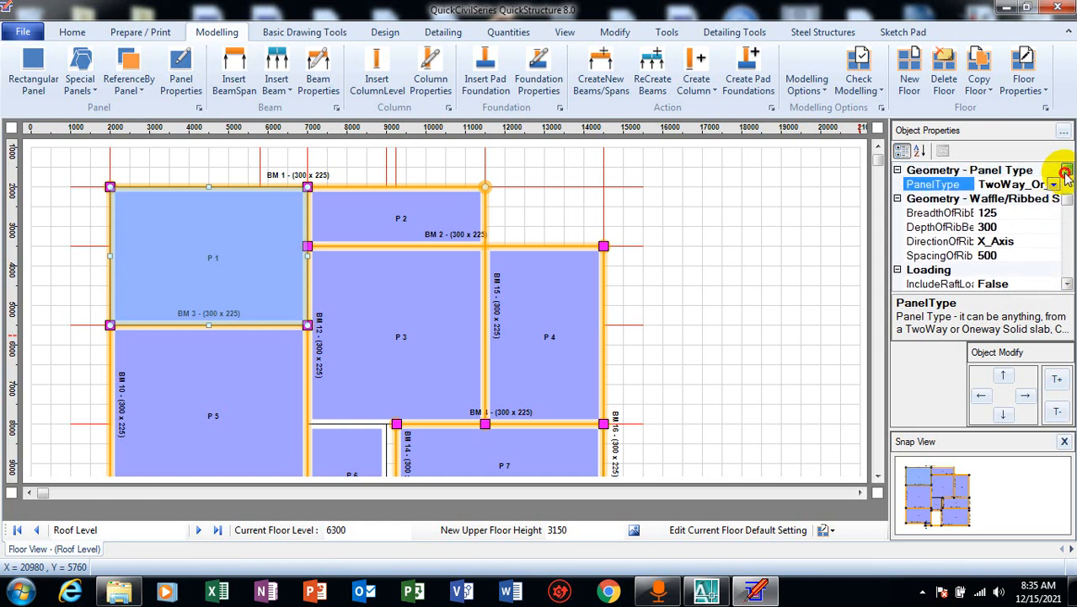
Step: Set the edge condition of panel P 1 to Two_Adjacent_Edges_Discontinuous
left_click(1067, 170)
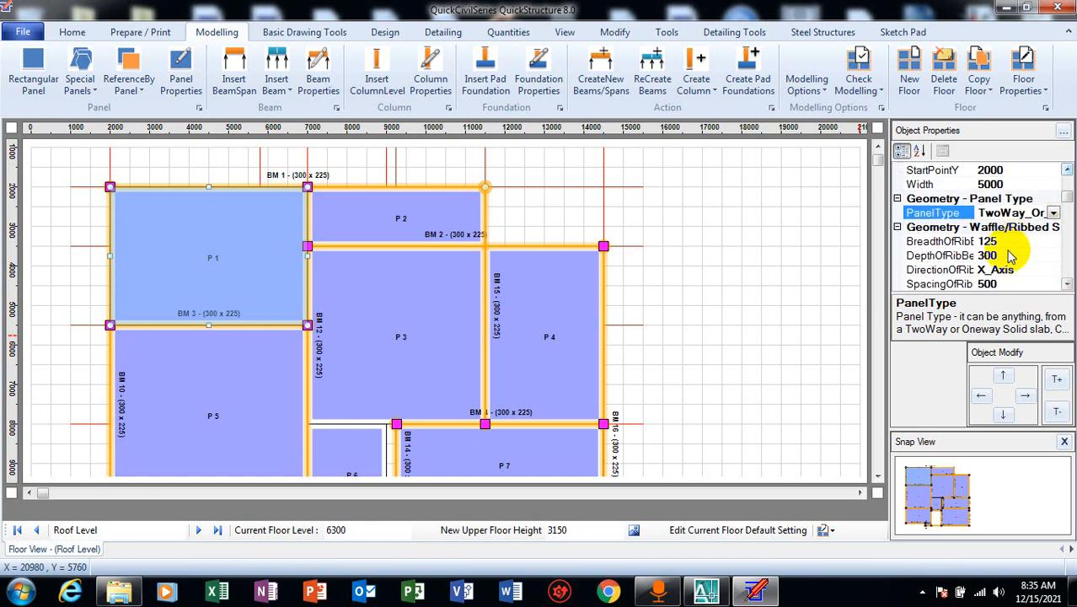
left_click(1066, 170)
left_click(1066, 170)
left_click(1067, 170)
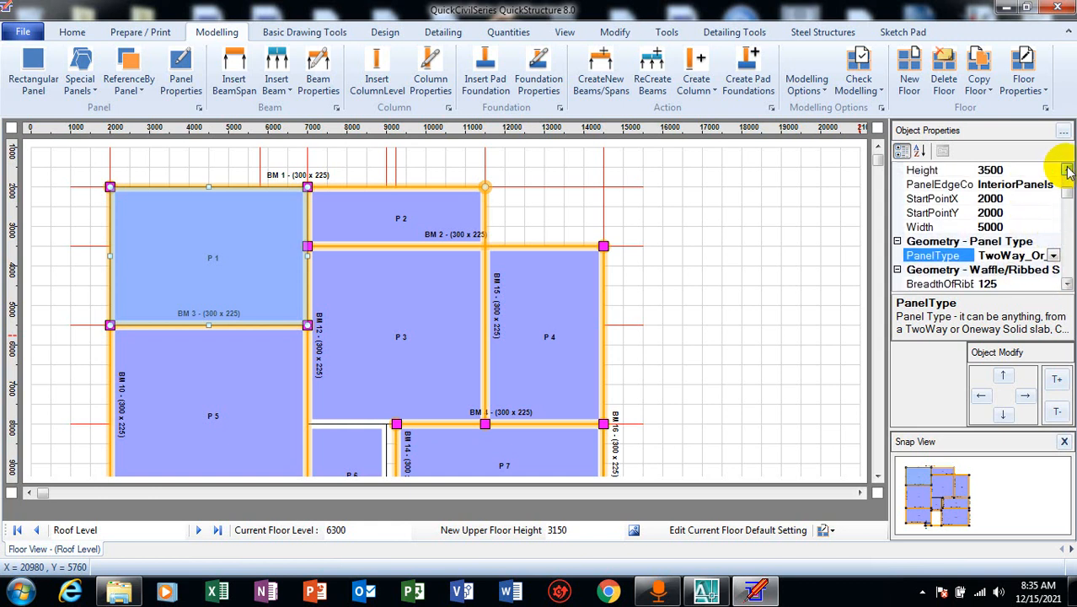
left_click(1066, 170)
left_click(1066, 170)
left_click(1036, 213)
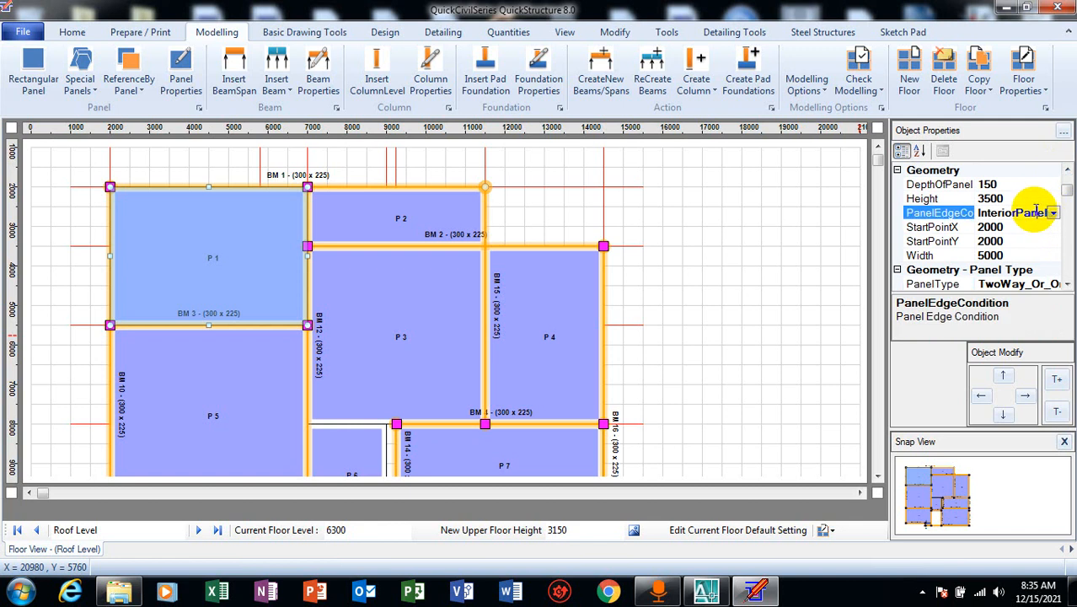
left_click(1053, 213)
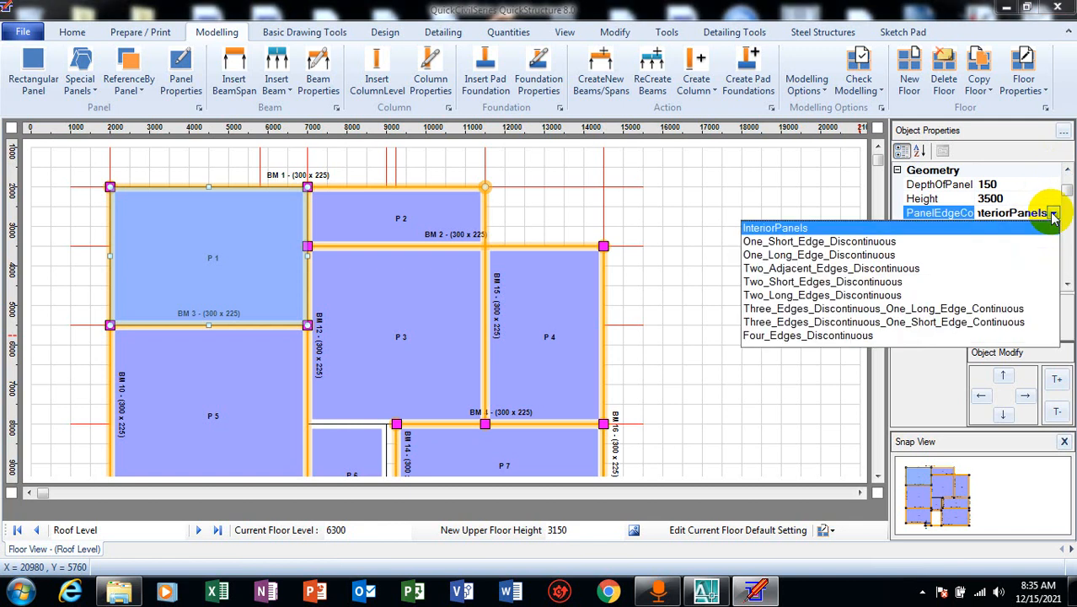
left_click(802, 268)
Step: Set the edge condition of panel P 2 to Two_Adjacent_Edges_Discontinuous
left_click(381, 221)
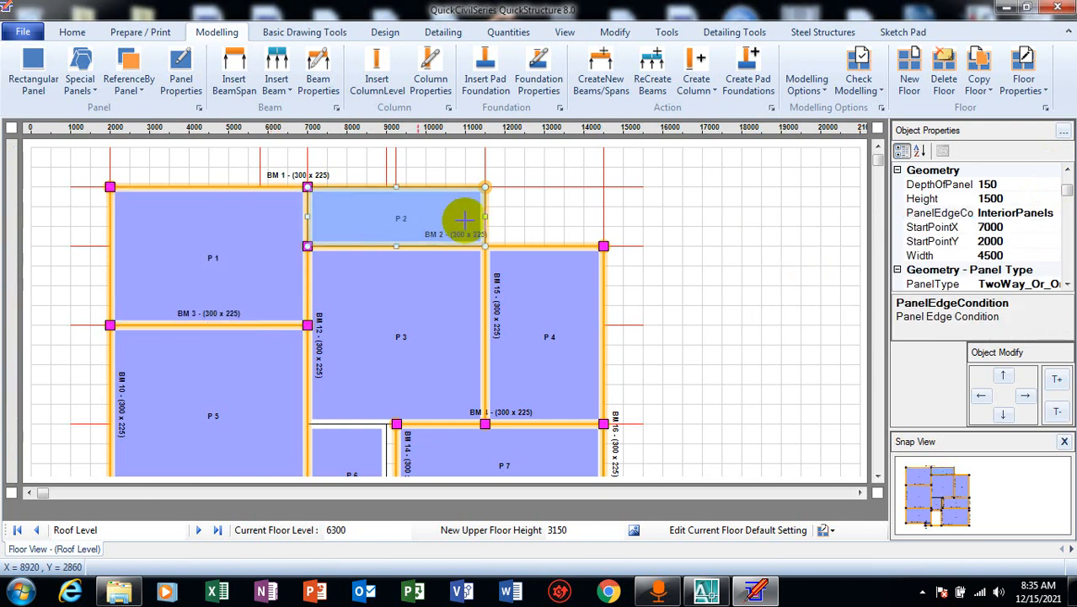
left_click(1032, 213)
left_click(1052, 214)
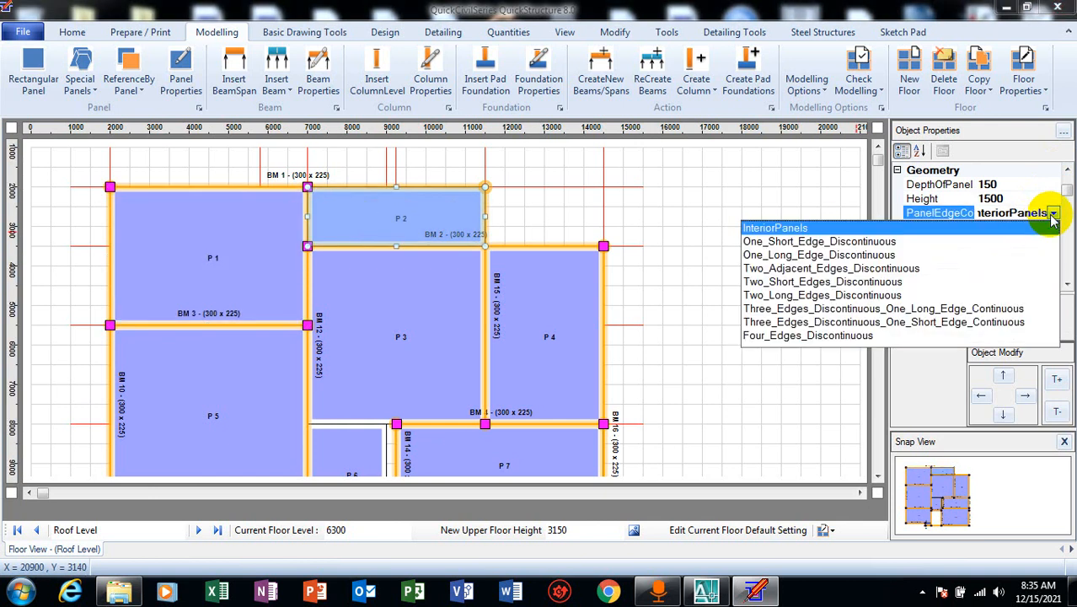
left_click(783, 269)
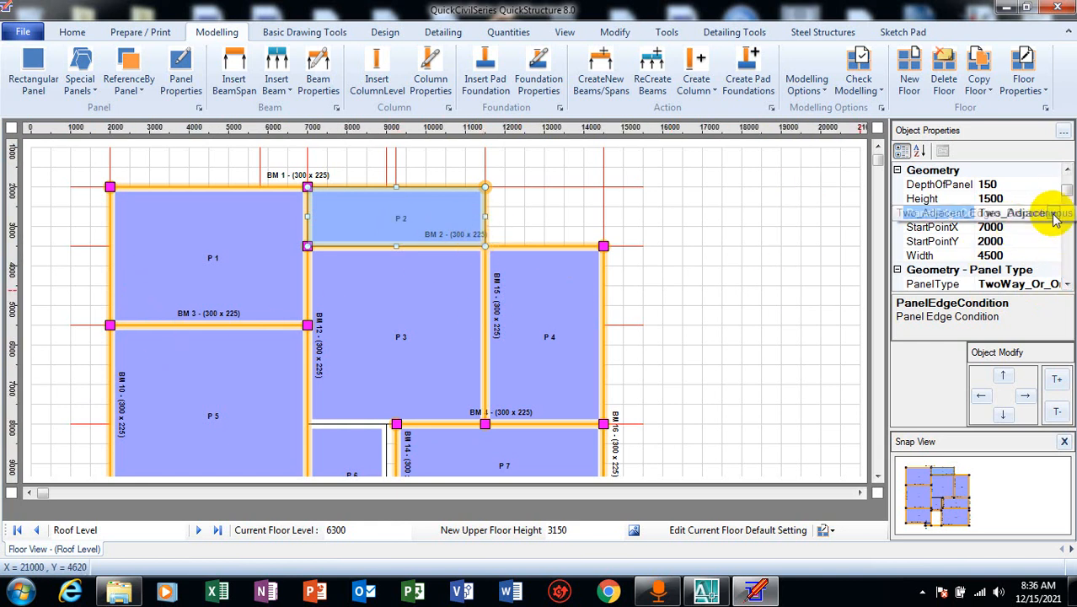
Step: Change the panel type of panel P 2 to Cantilever_SlabPanel
left_click(1067, 287)
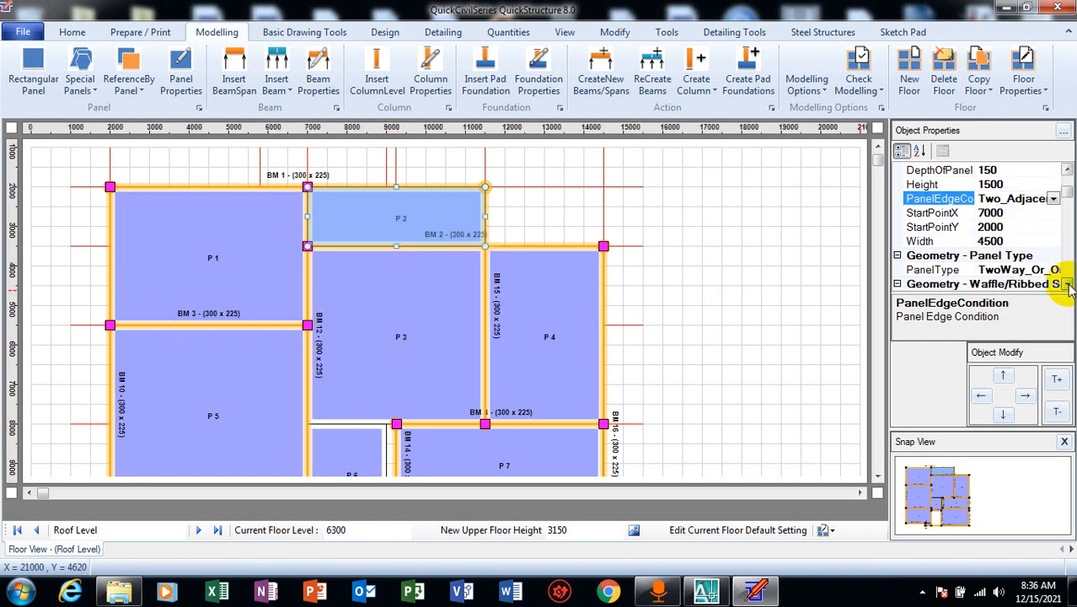
left_click(1053, 270)
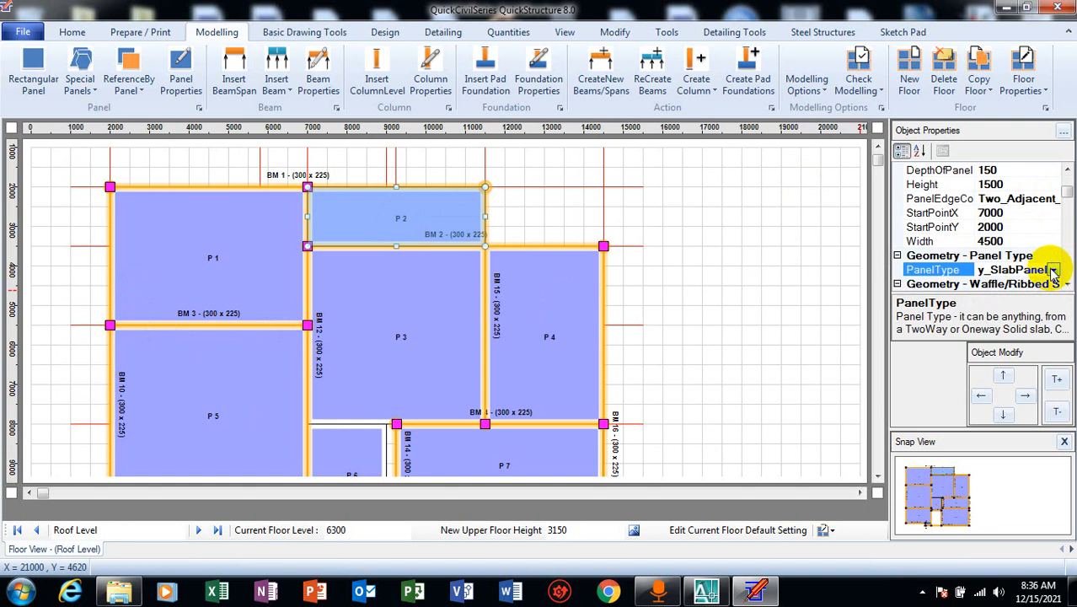
left_click(1053, 270)
left_click(908, 298)
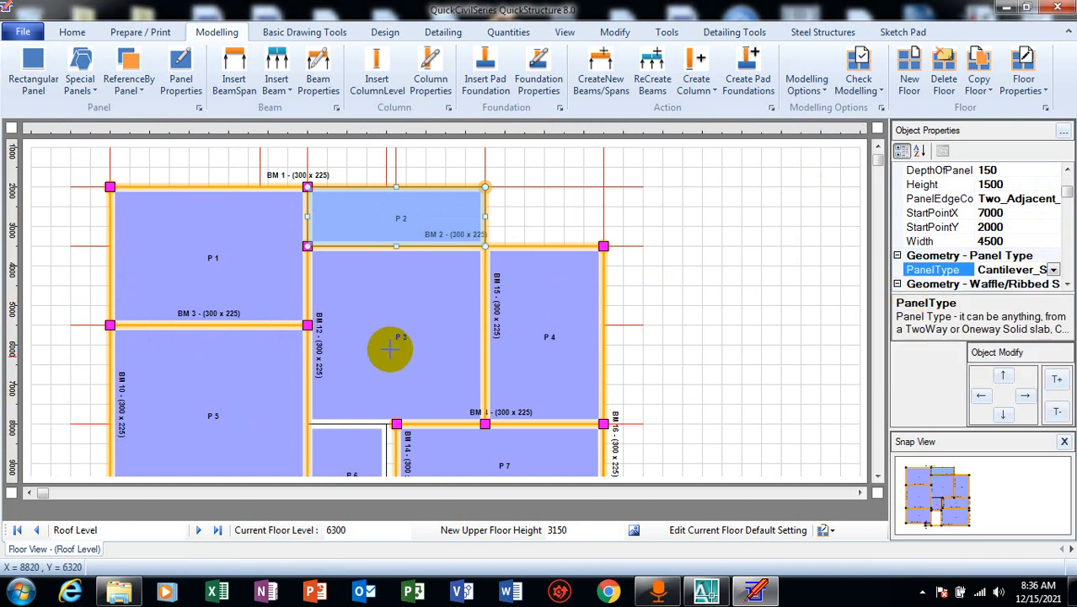
Step: Check the edge condition and panel type options of the central panel P 3
left_click(413, 319)
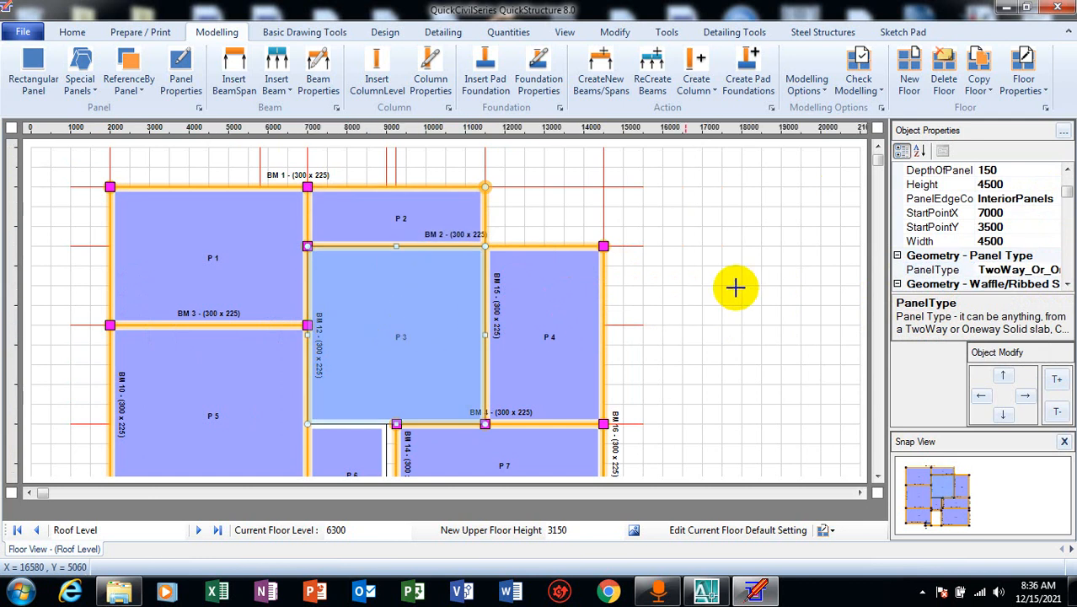
left_click(1039, 199)
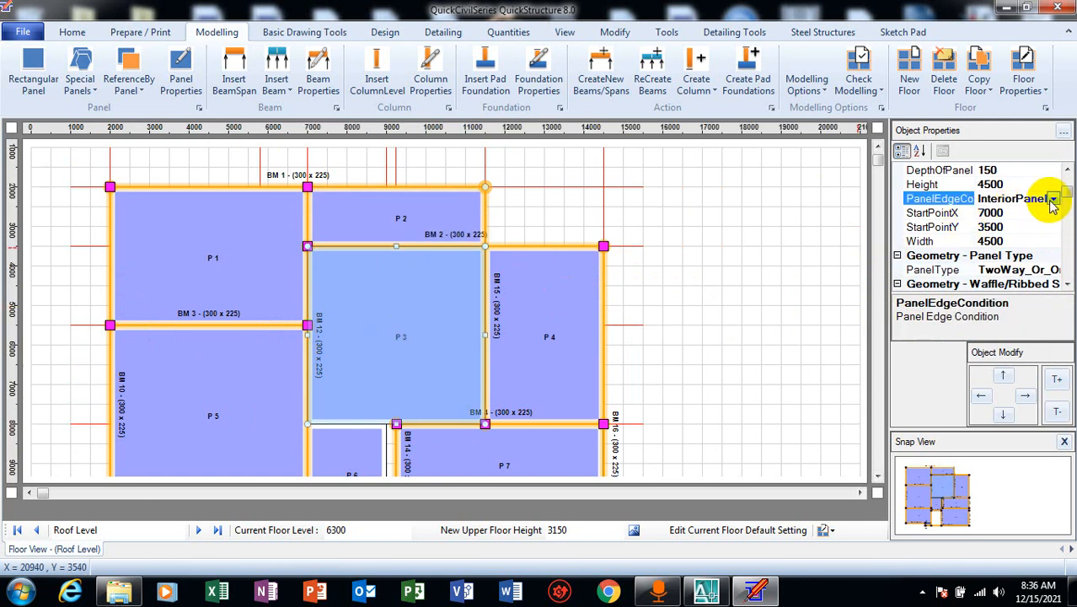
left_click(1052, 200)
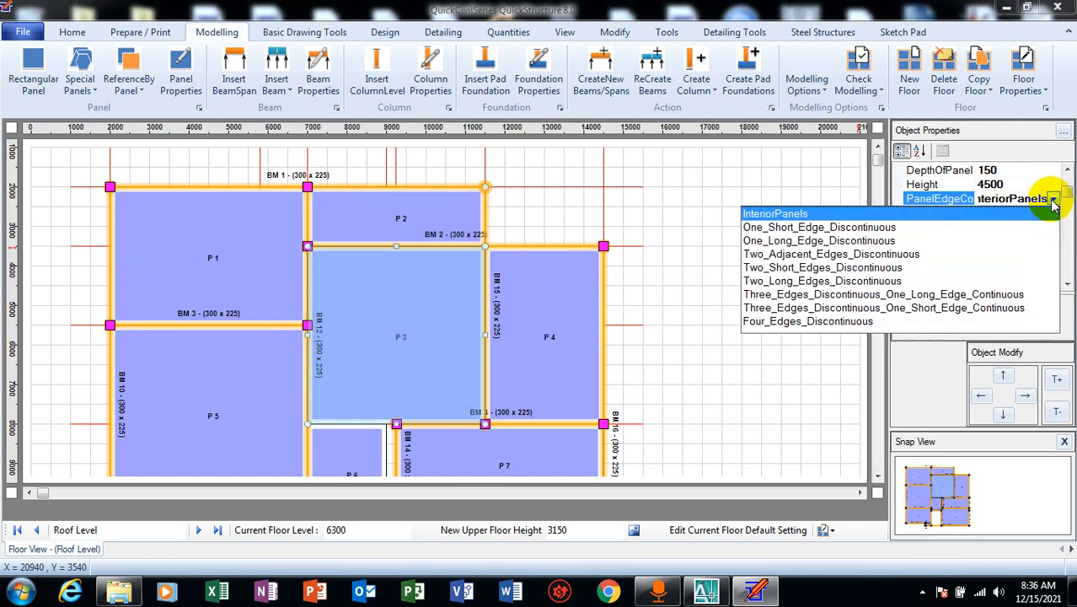
left_click(1054, 201)
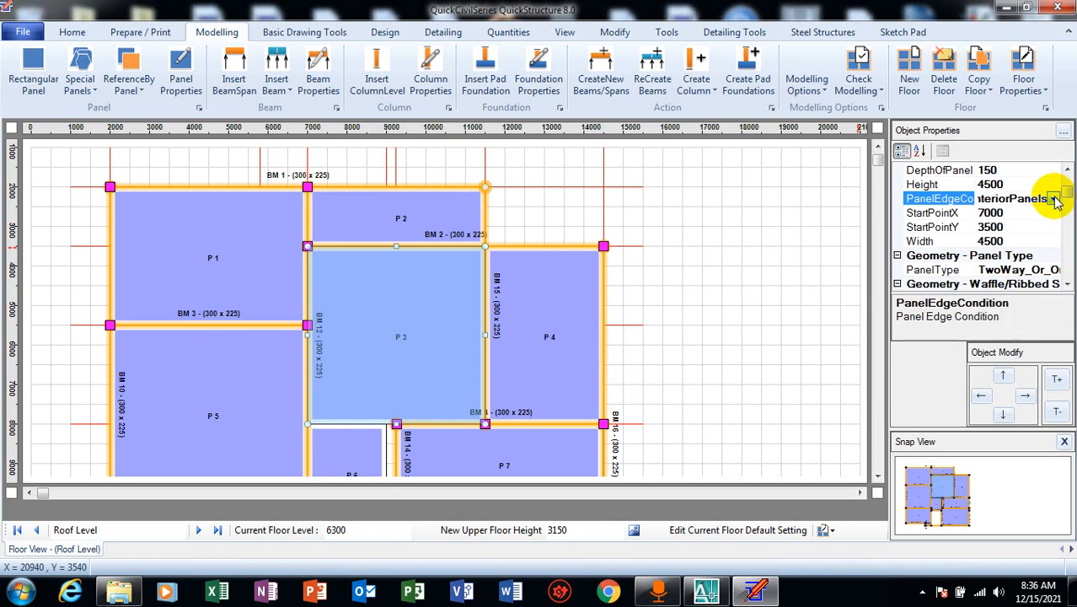
left_click(1053, 270)
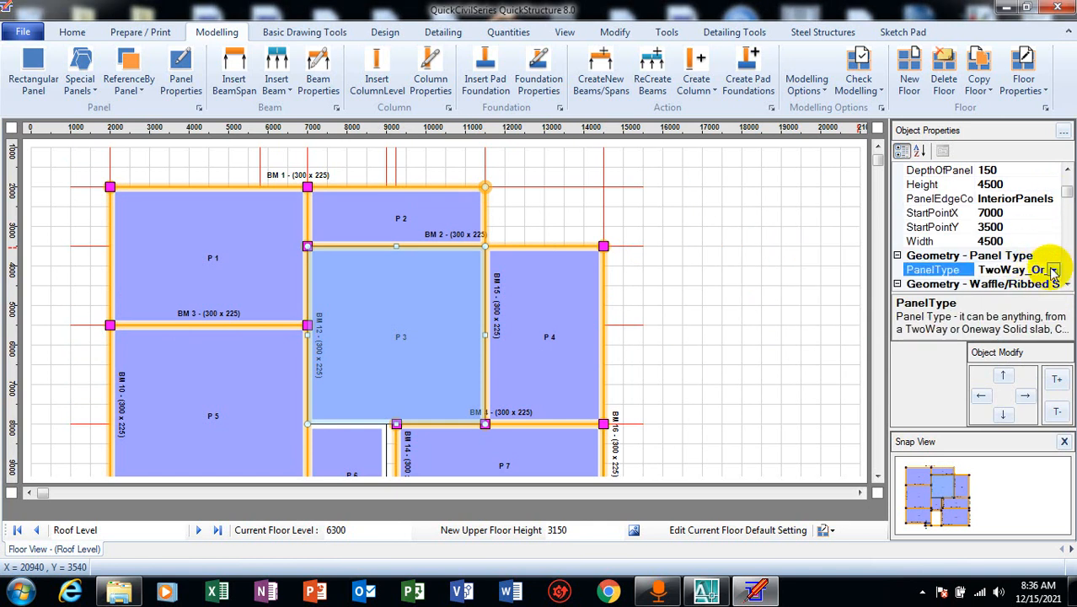
left_click(1053, 269)
left_click(1054, 270)
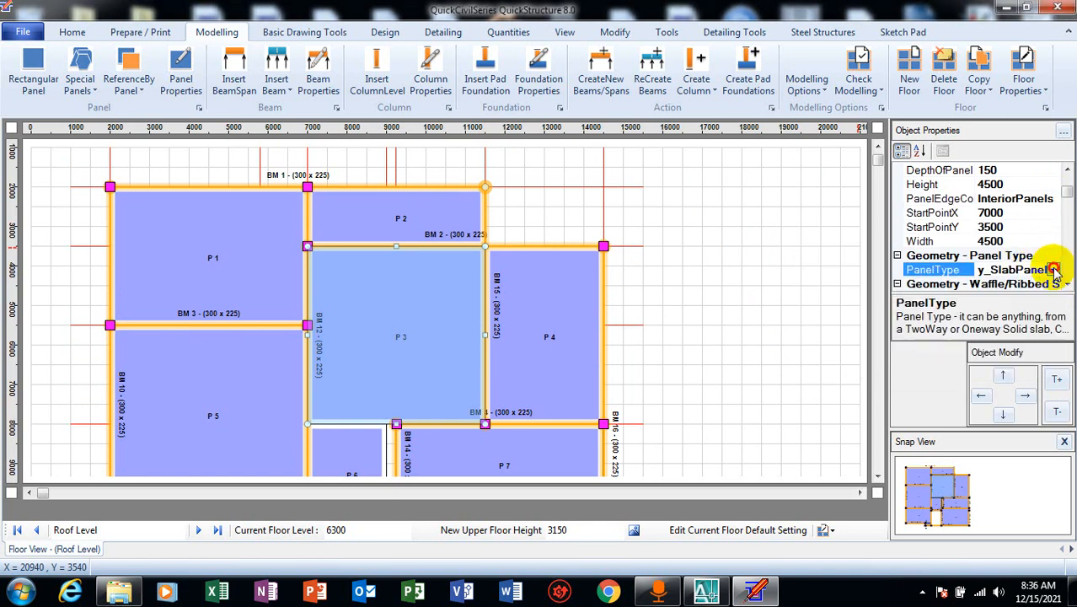
Step: Set the edge condition of panel P 4 to Two_Adjacent_Edges_Discontinuous and check its panel type options
left_click(562, 337)
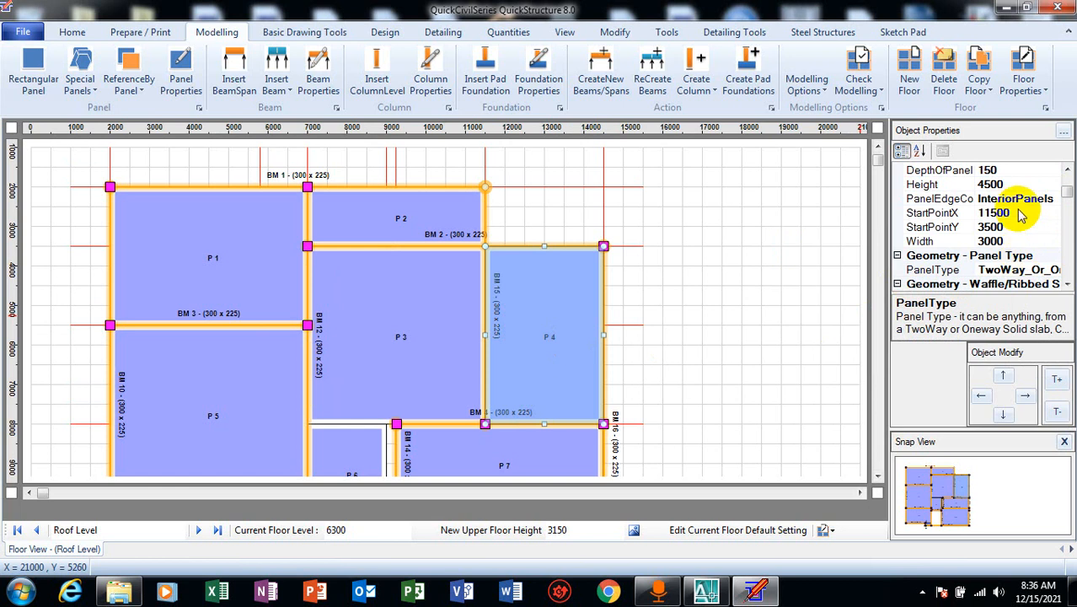
left_click(1044, 199)
left_click(1053, 200)
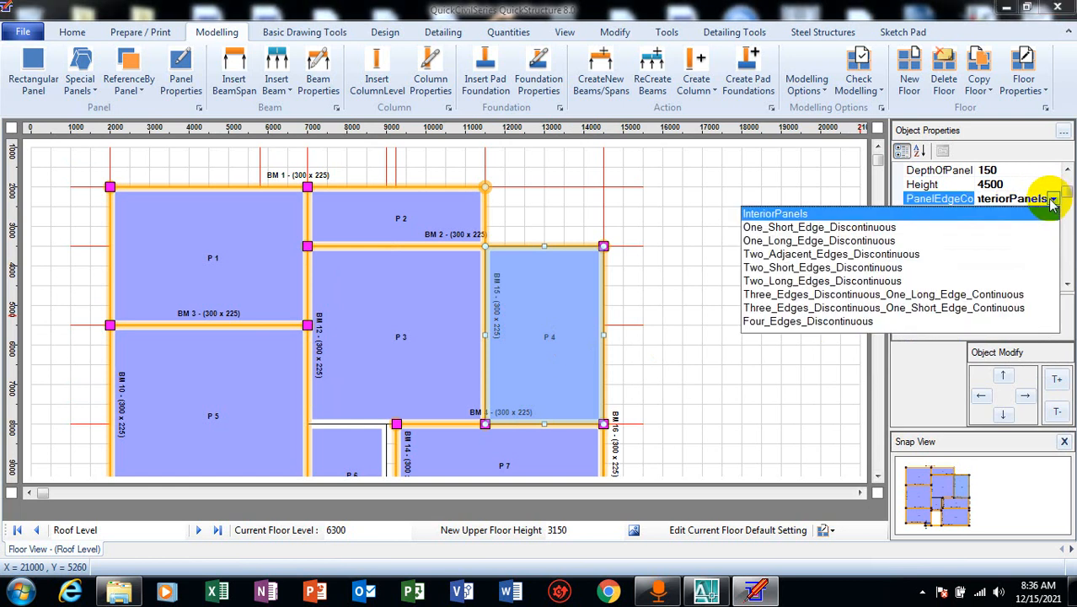
left_click(792, 254)
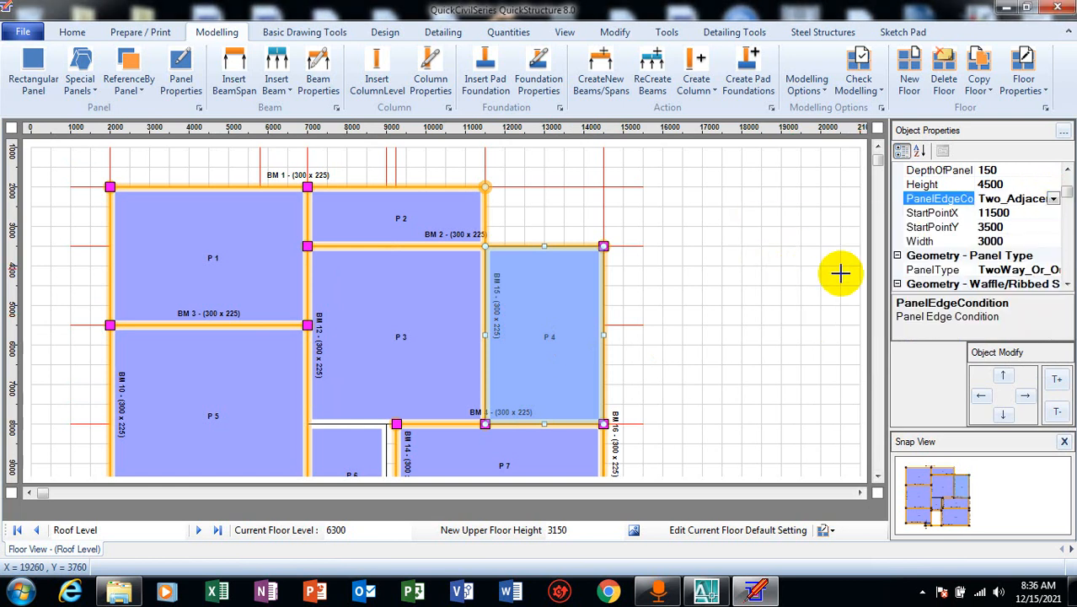
left_click(1024, 270)
left_click(1053, 269)
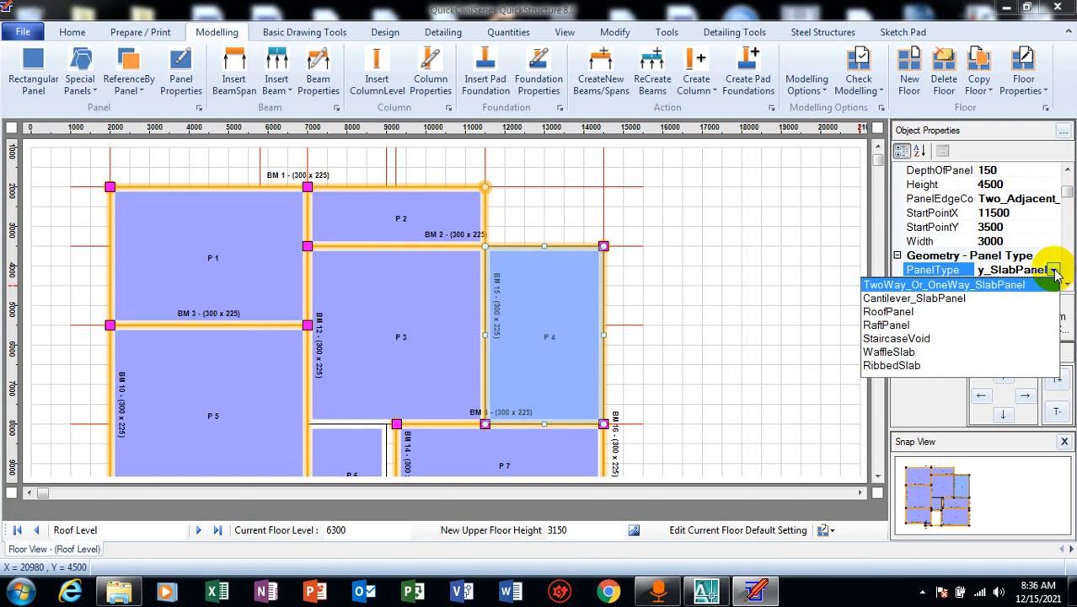
left_click(1053, 269)
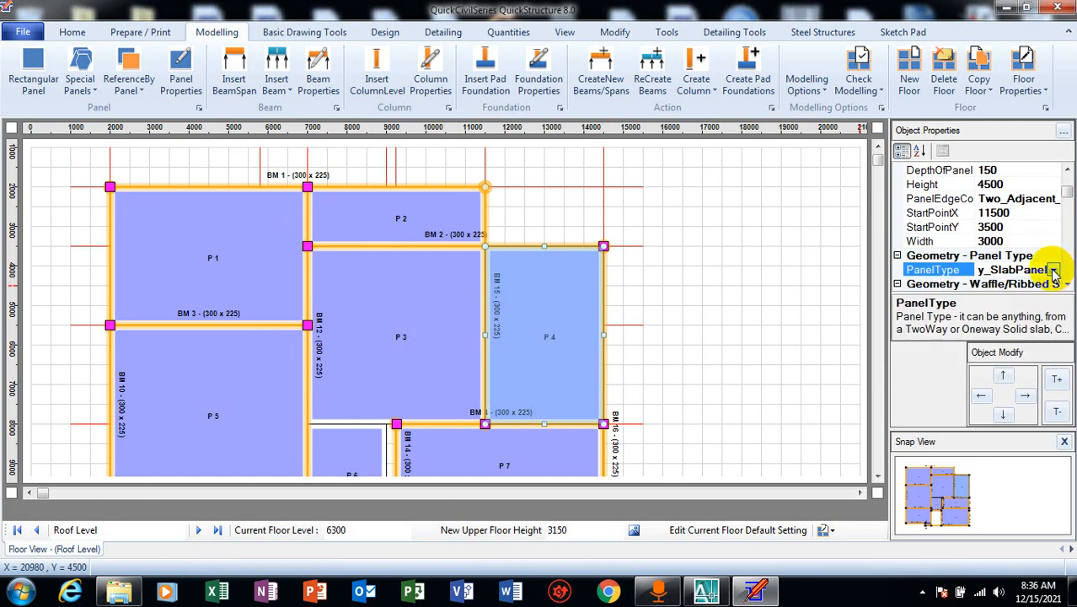
Step: Set the edge condition of panel P 5 to One_Long_Edge_Discontinuous
left_click(877, 478)
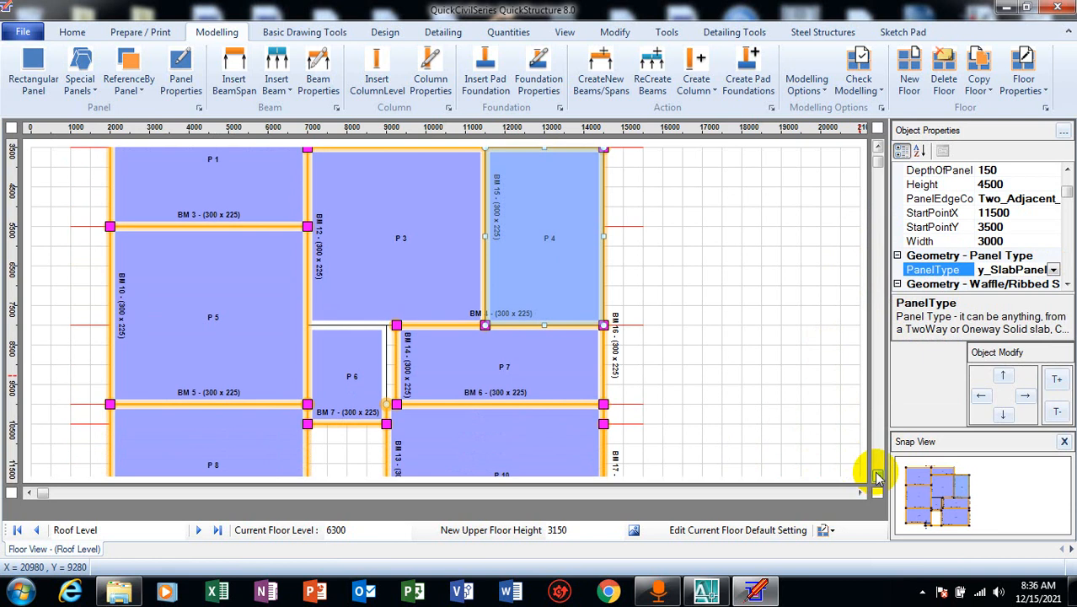
left_click(211, 322)
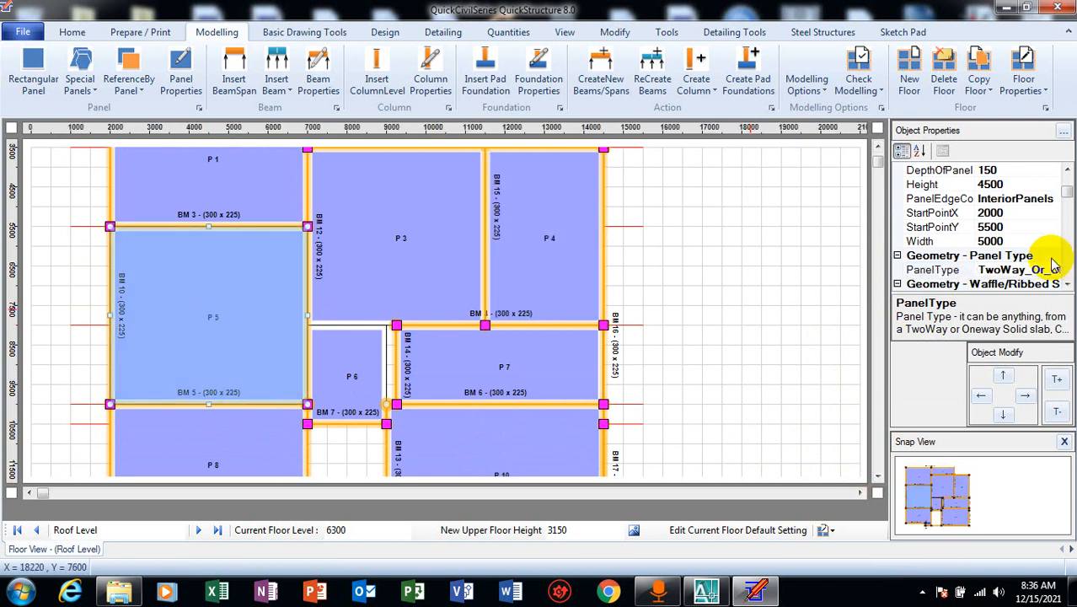
left_click(1066, 169)
left_click(1067, 169)
left_click(1067, 170)
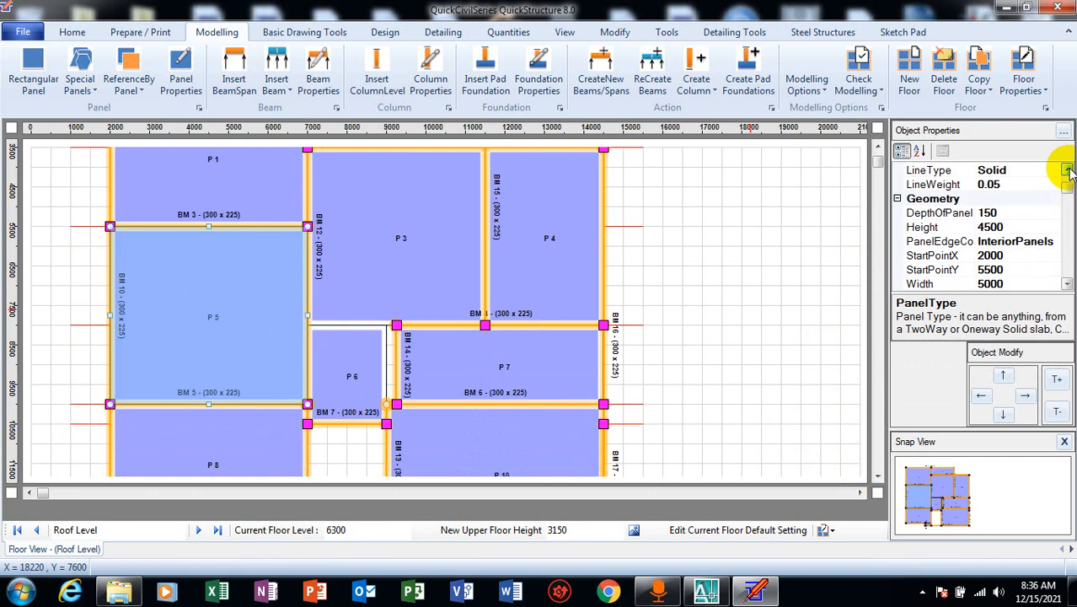
left_click(1066, 170)
left_click(1066, 169)
left_click(1066, 169)
left_click(1067, 286)
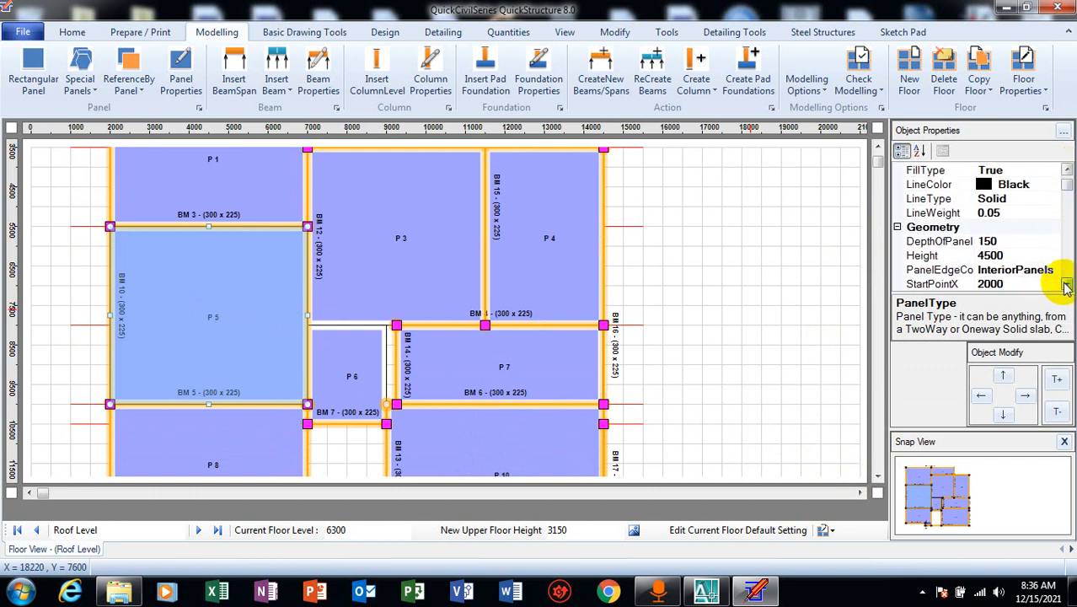
left_click(1067, 287)
left_click(1067, 286)
left_click(1066, 287)
left_click(1067, 287)
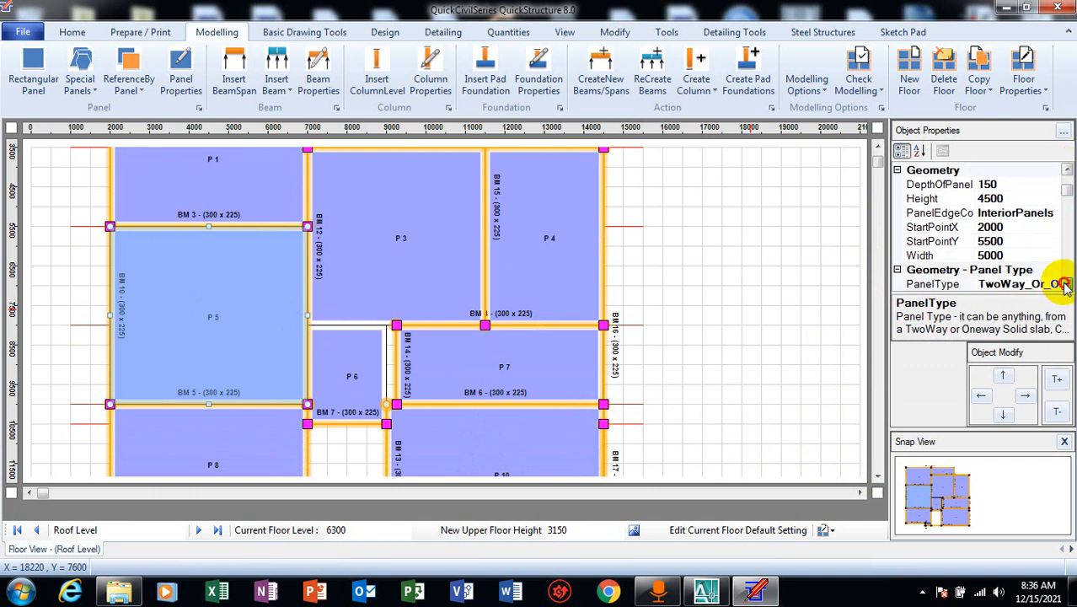
left_click(1030, 212)
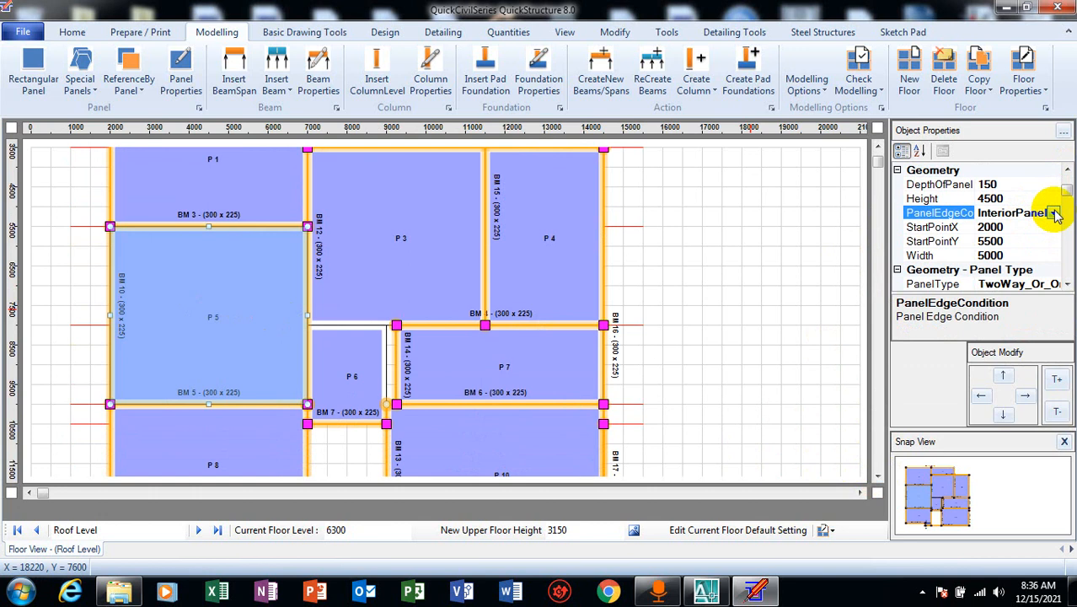
left_click(1053, 213)
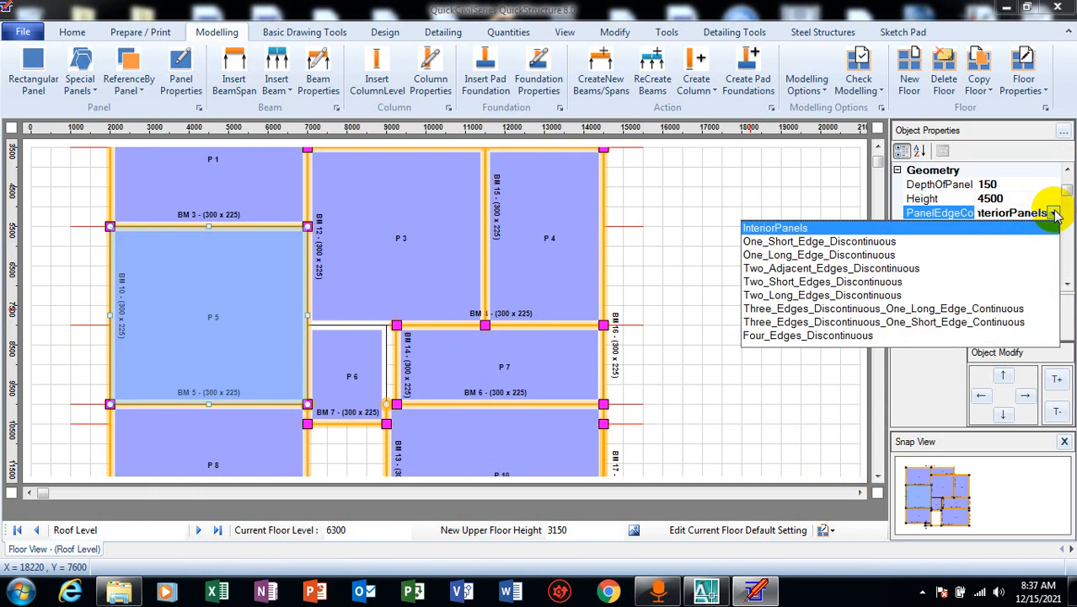
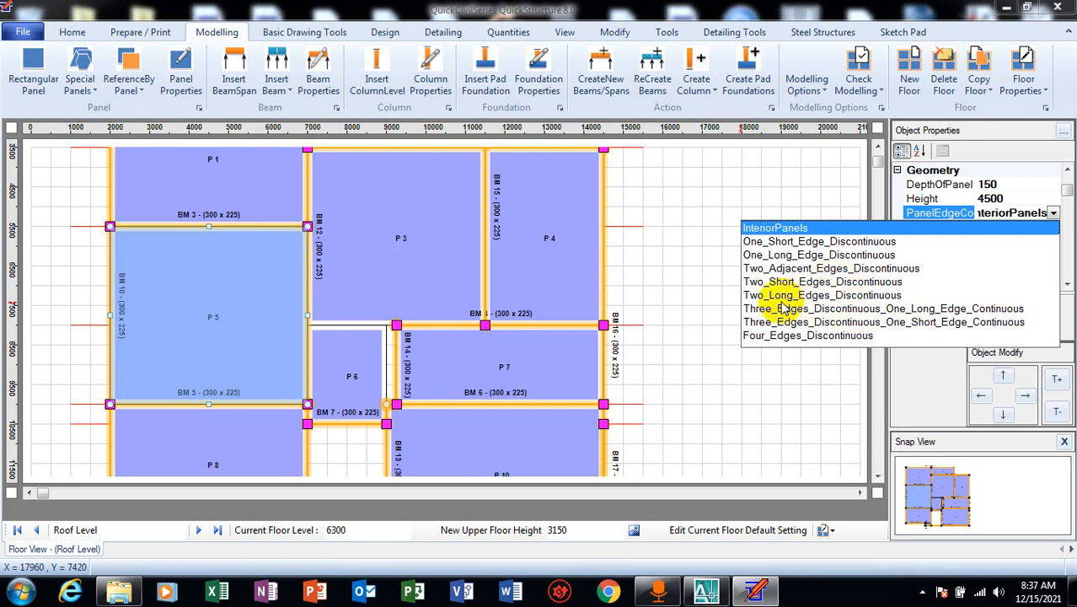
left_click(794, 254)
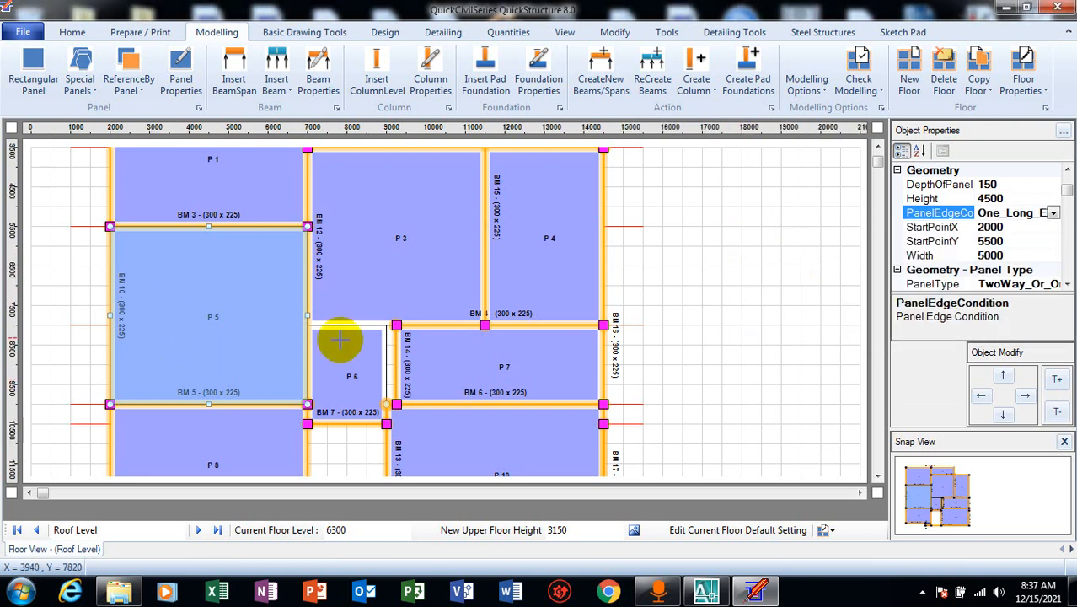
Step: Set the edge condition of panel P 6 to One_Short_Edge_Discontinuous
left_click(358, 369)
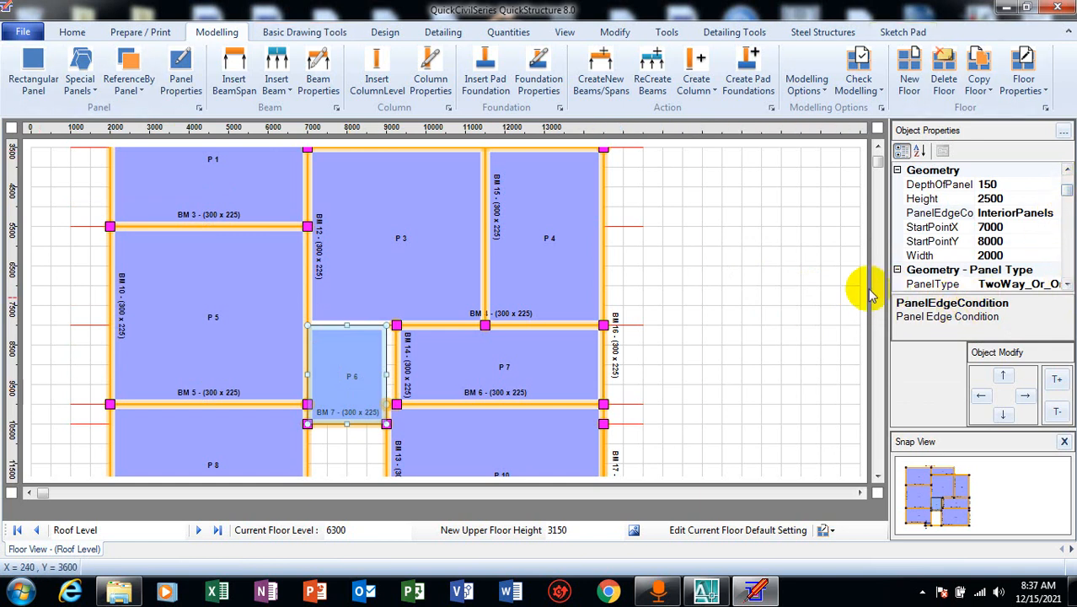
left_click(1066, 170)
left_click(1067, 170)
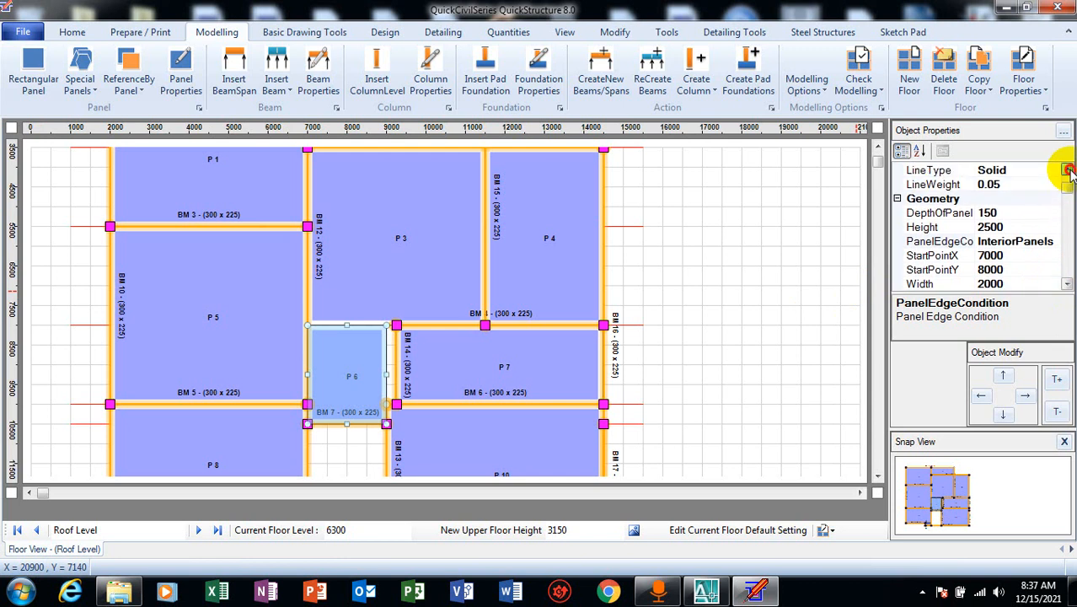
left_click(1066, 170)
left_click(1067, 285)
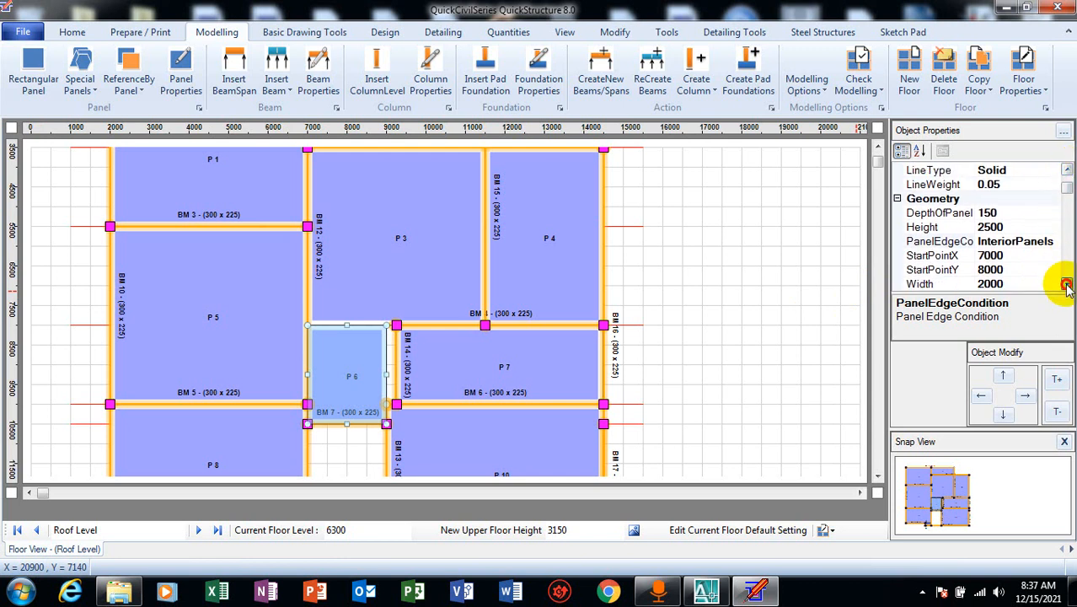
left_click(1066, 179)
left_click_drag(1067, 180, 1068, 192)
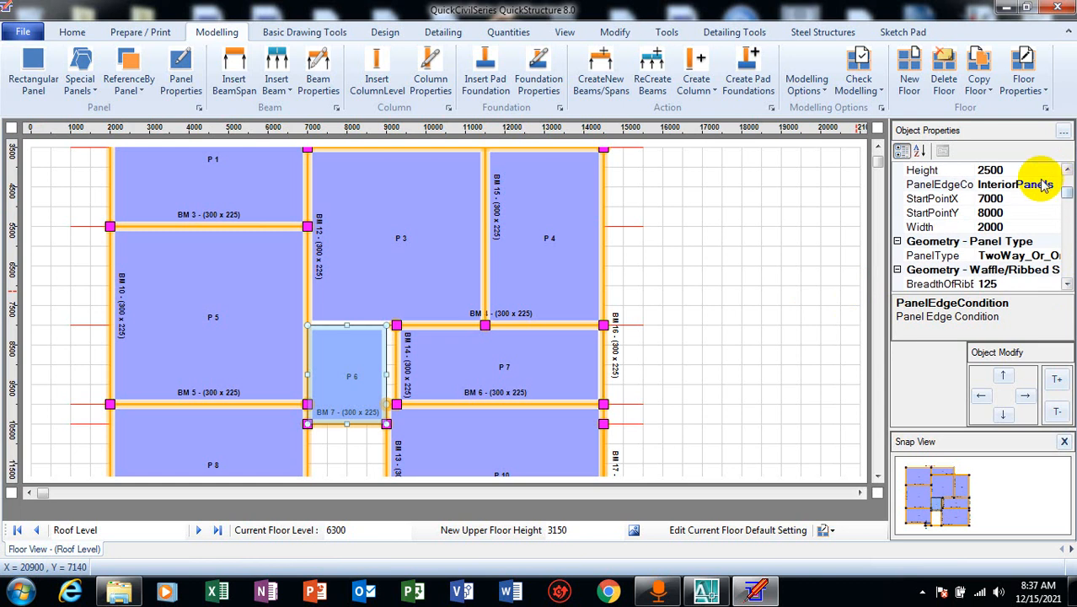
left_click(1023, 185)
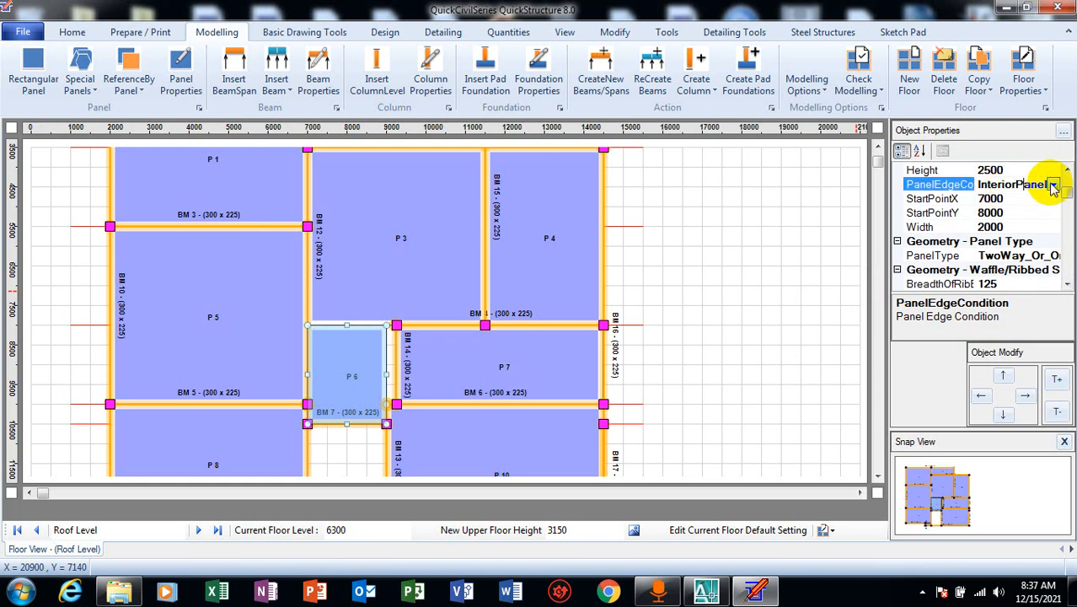
left_click(1053, 185)
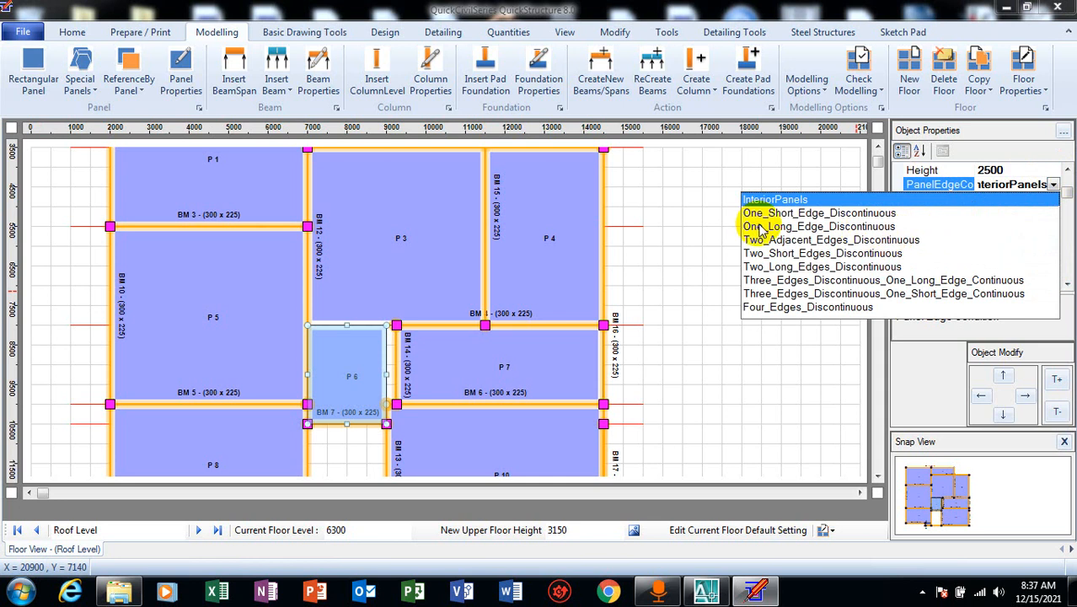
left_click(811, 213)
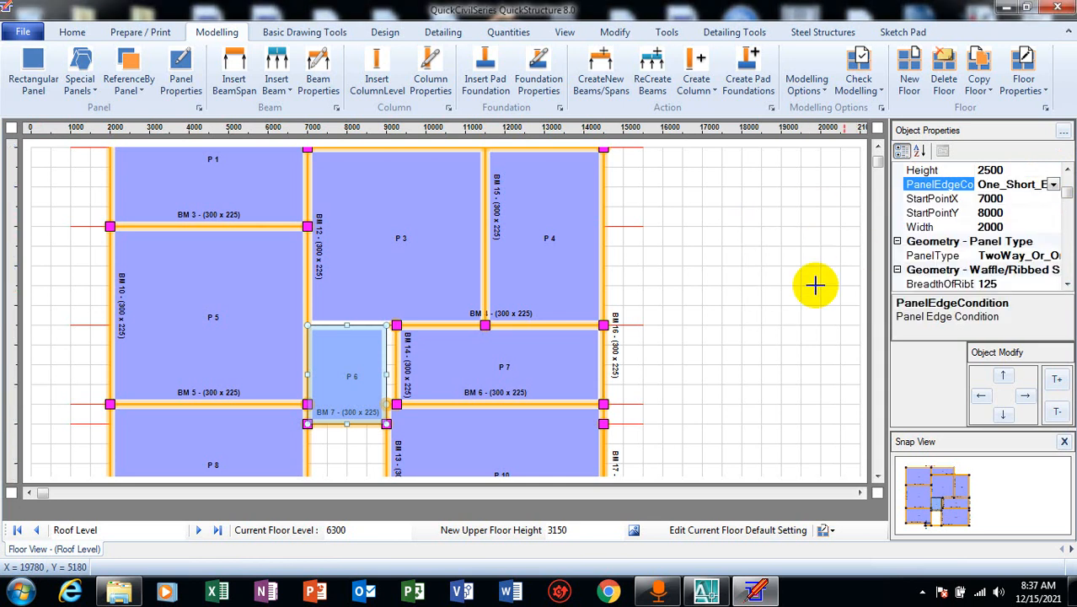
Step: Compare panel P 7's properties with those of P 6 and check the panel type of P 6
left_click(538, 366)
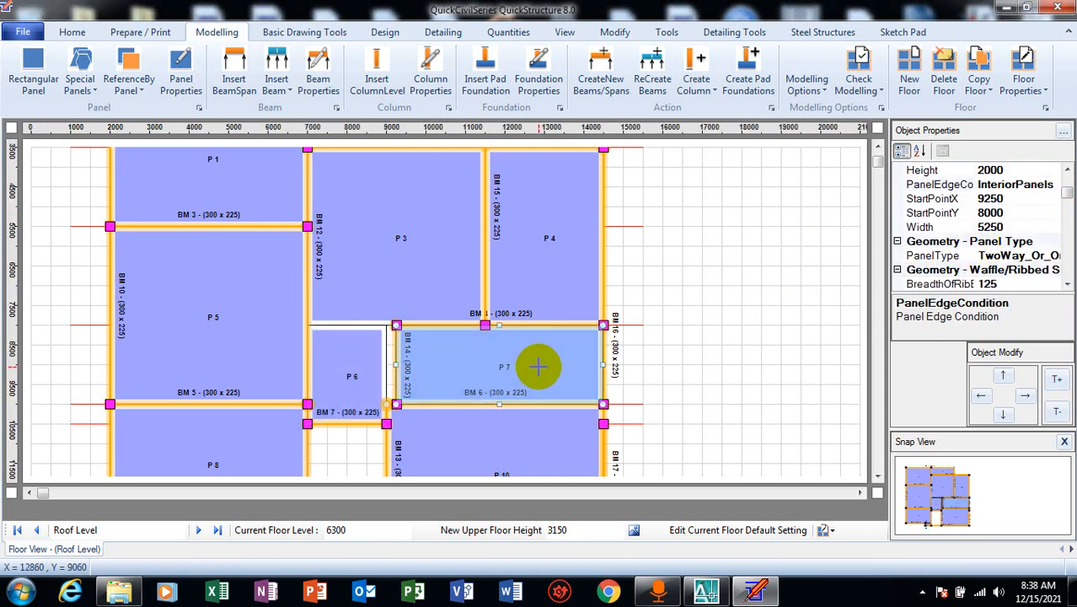
left_click(364, 396)
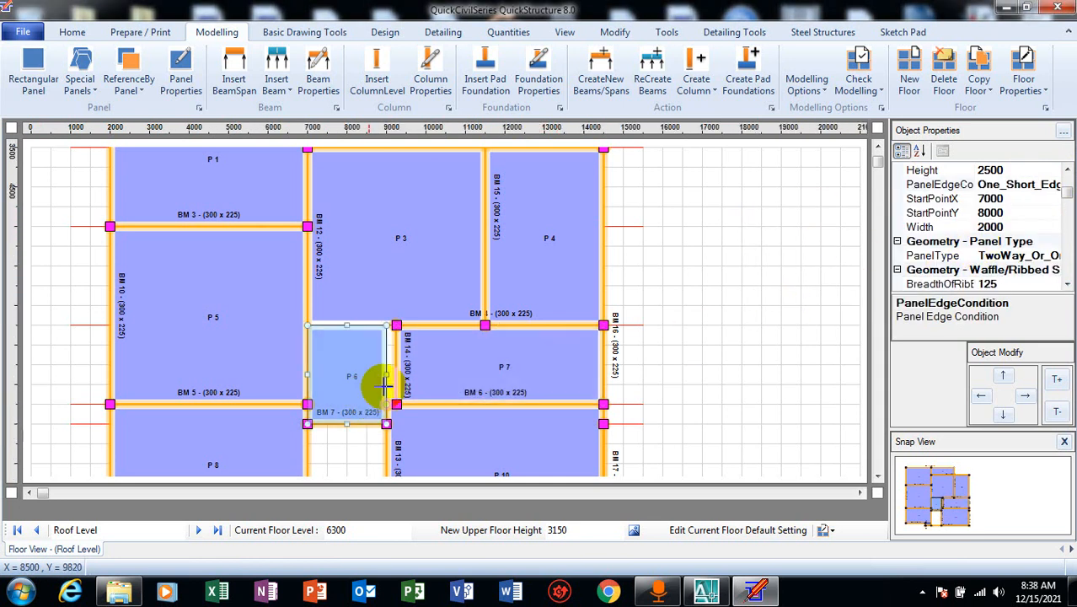
left_click(1058, 256)
left_click(1053, 256)
left_click(1055, 259)
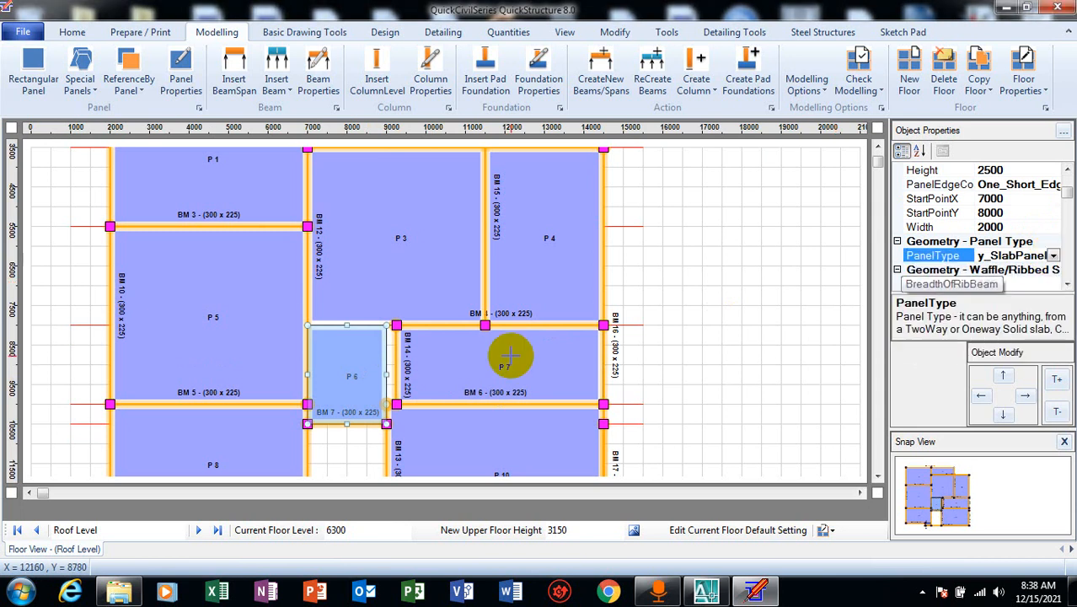
Step: Set the edge condition of panel P 7 to One_Short_Edge_Discontinuous
left_click(533, 358)
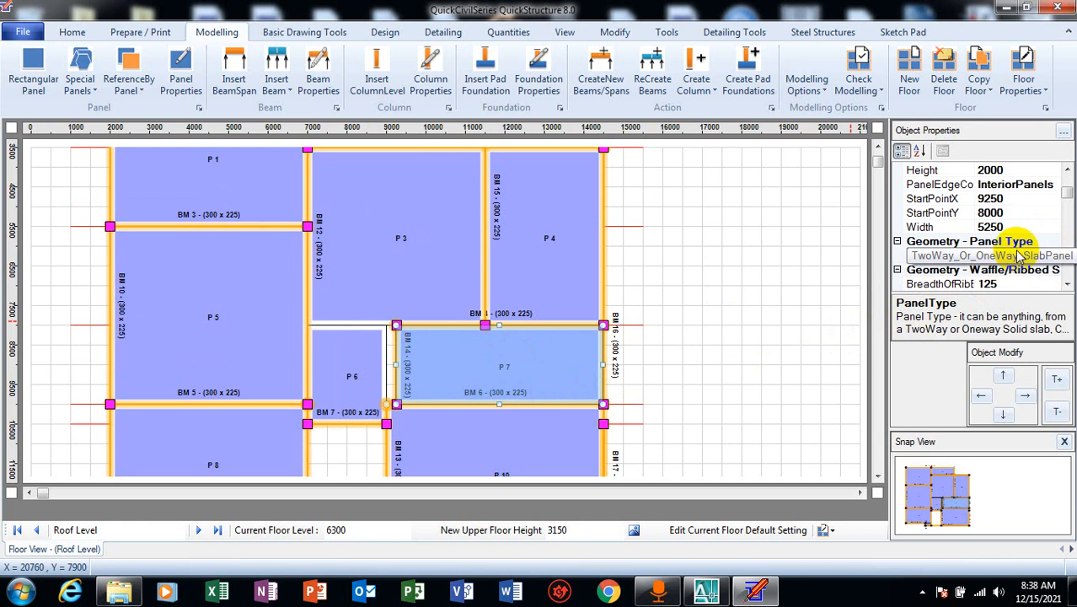
left_click(1045, 187)
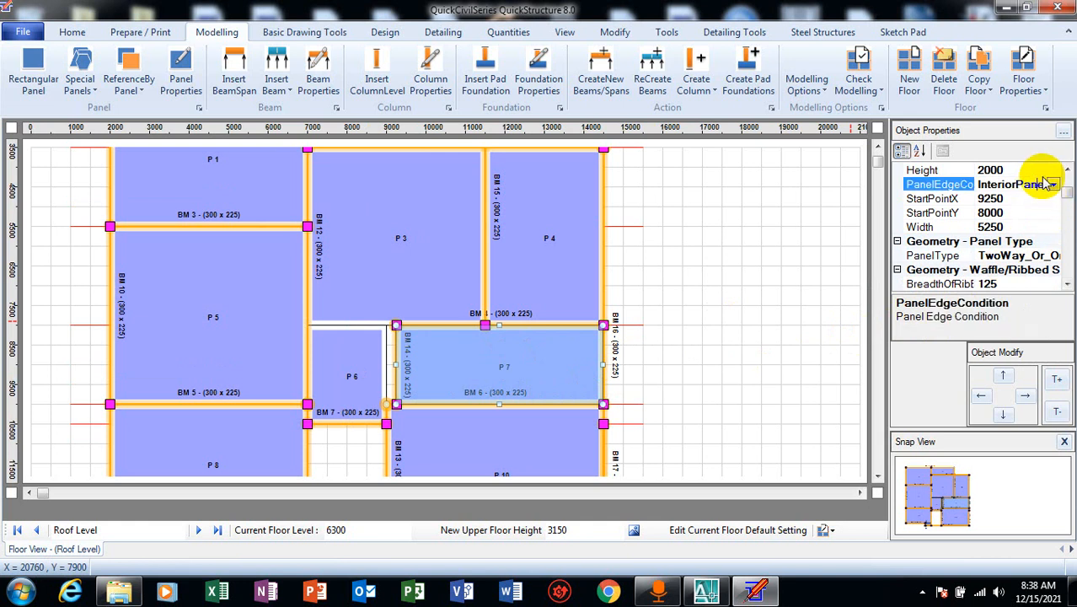
left_click(1052, 185)
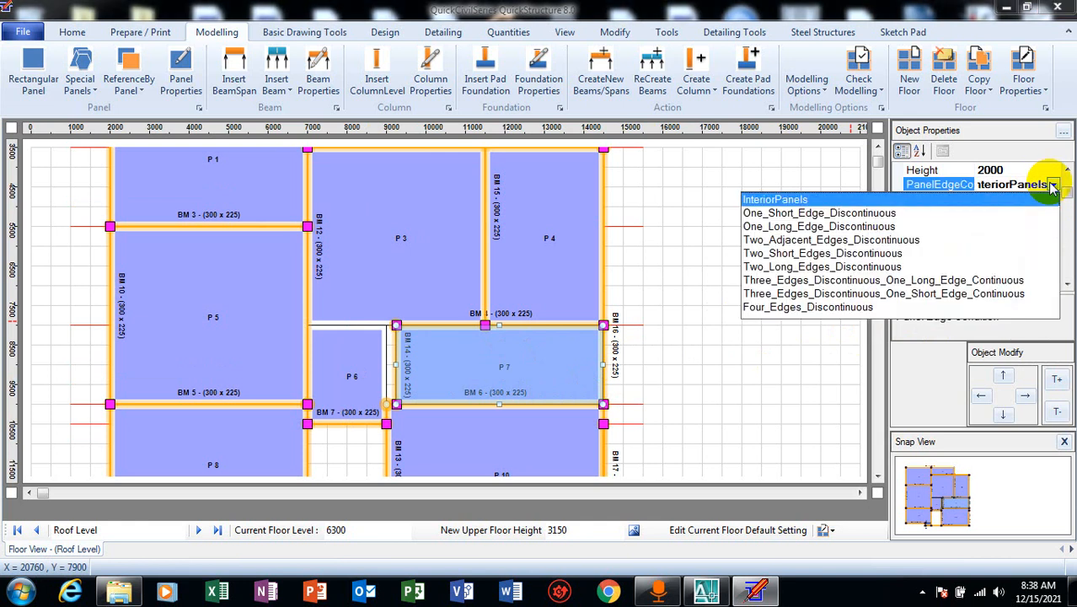
left_click(853, 213)
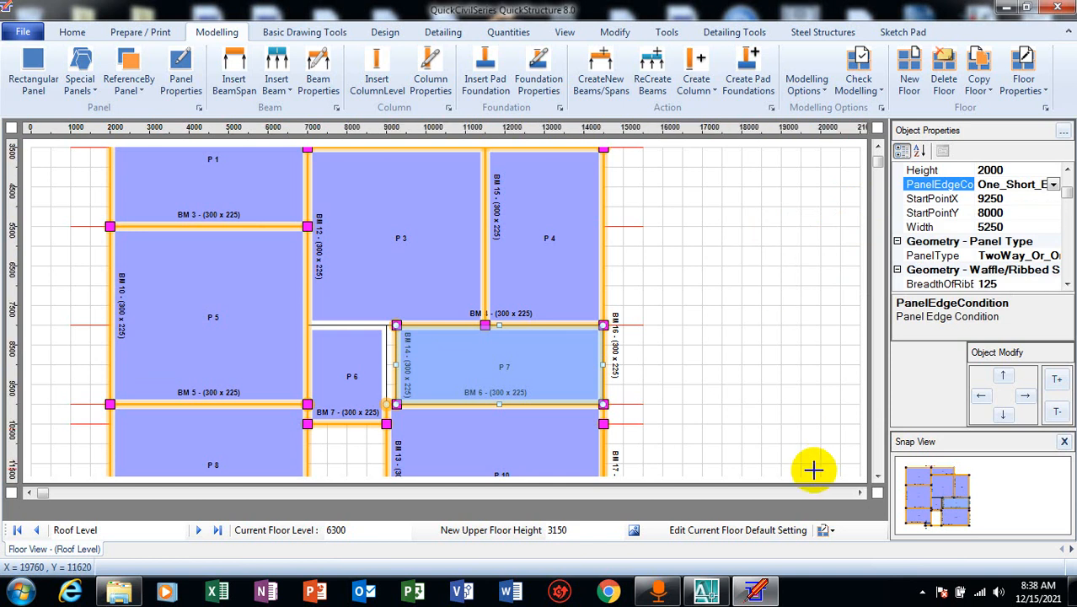
Step: Set the edge condition of panel P 8 to Two_Adjacent_Edges_Discontinuous
left_click(878, 477)
left_click(877, 477)
left_click(878, 477)
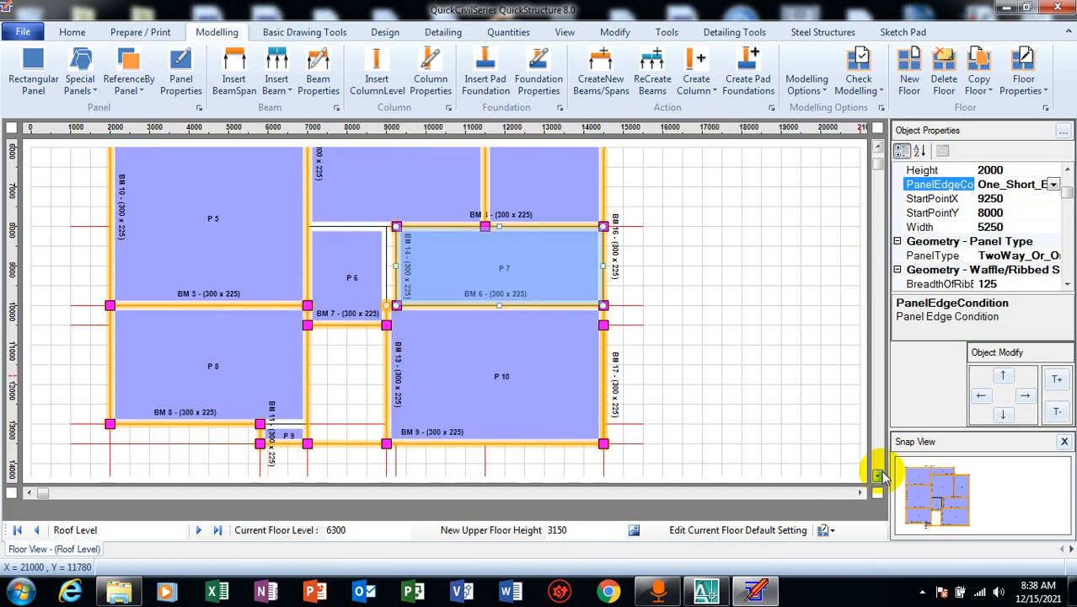
left_click(878, 477)
left_click(235, 317)
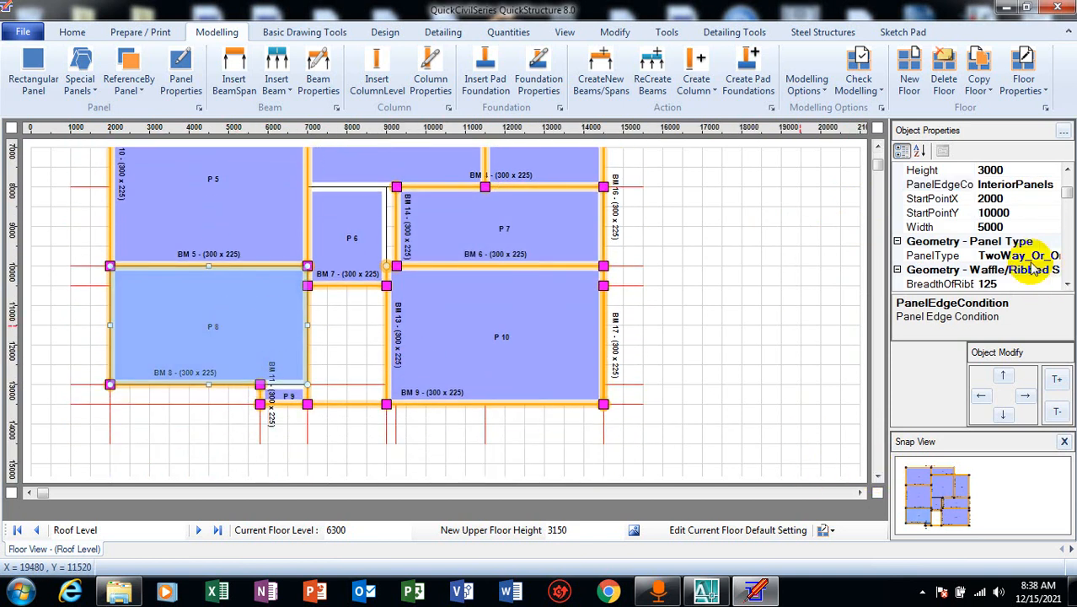
left_click(1053, 186)
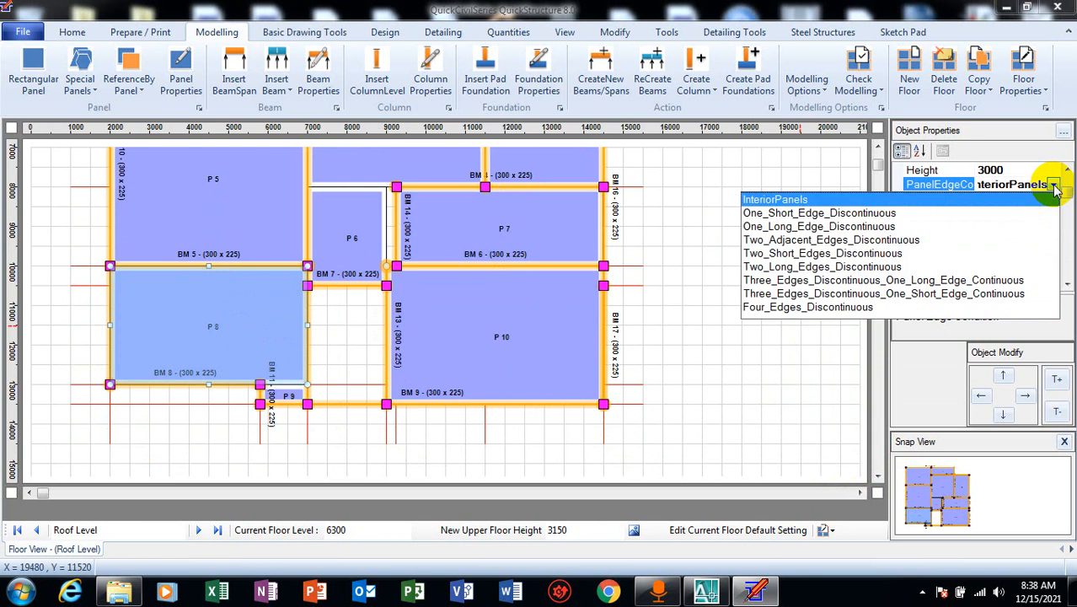
left_click(799, 240)
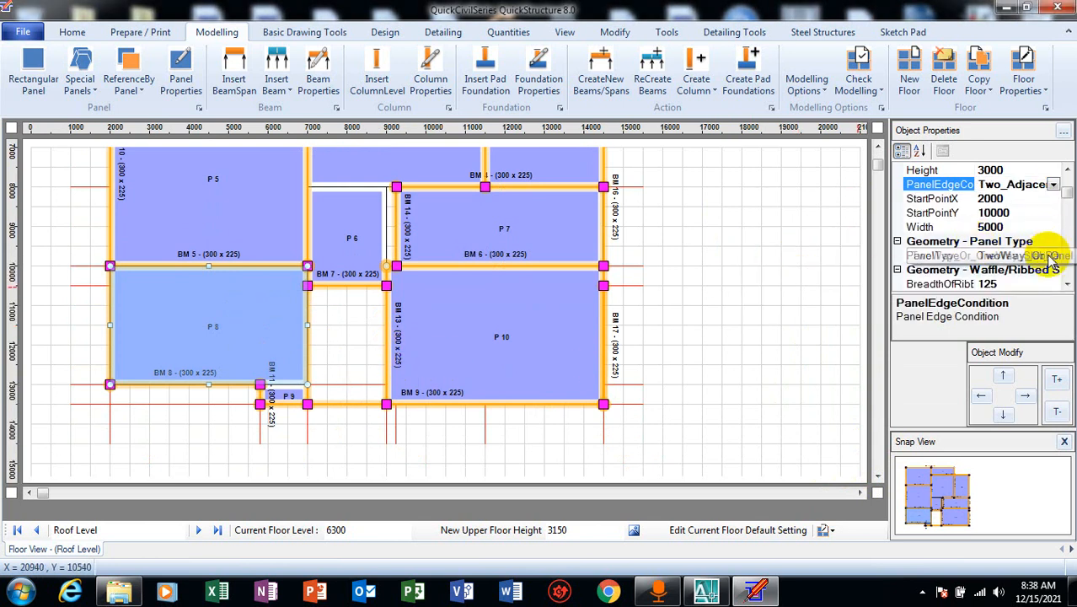
Step: Set the edge condition of panel P 10 to Three_Edges_Discontinuous_One_Long_Edge_Continuous and deselect the panel
left_click(504, 336)
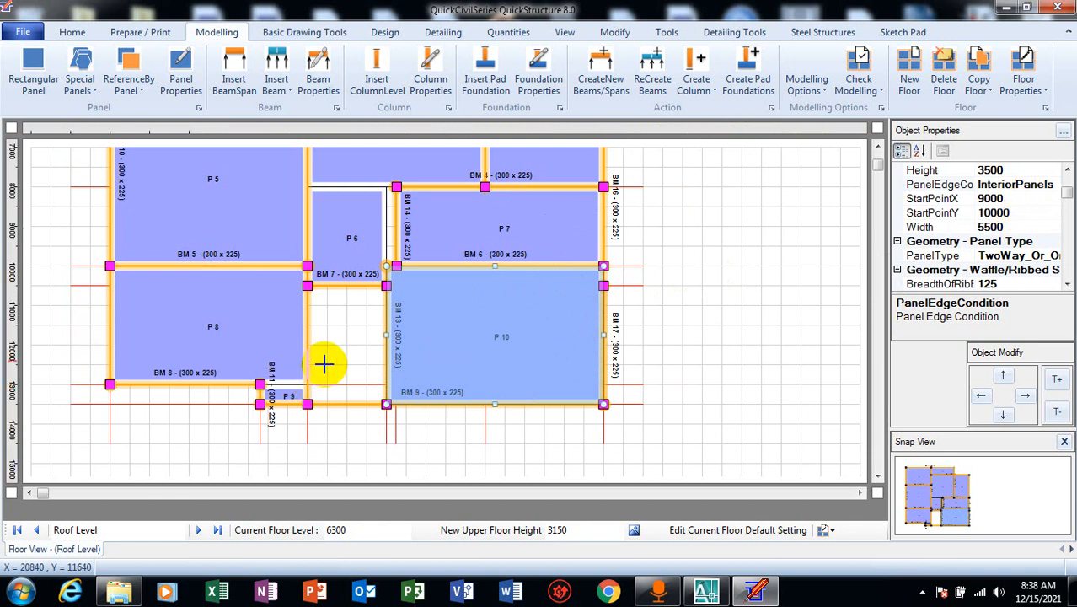
left_click(1052, 184)
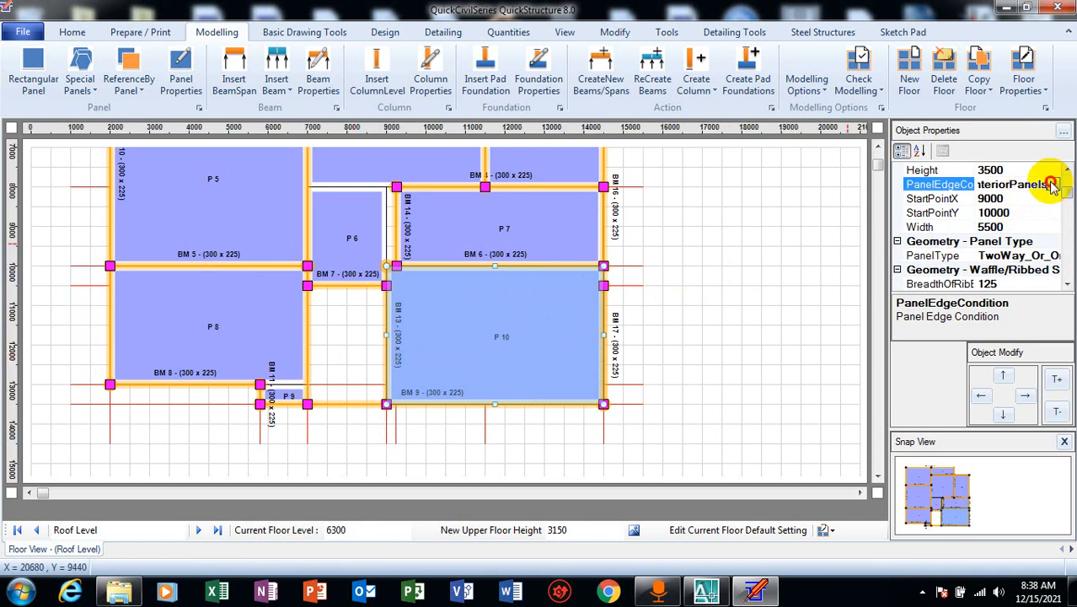
left_click(1053, 184)
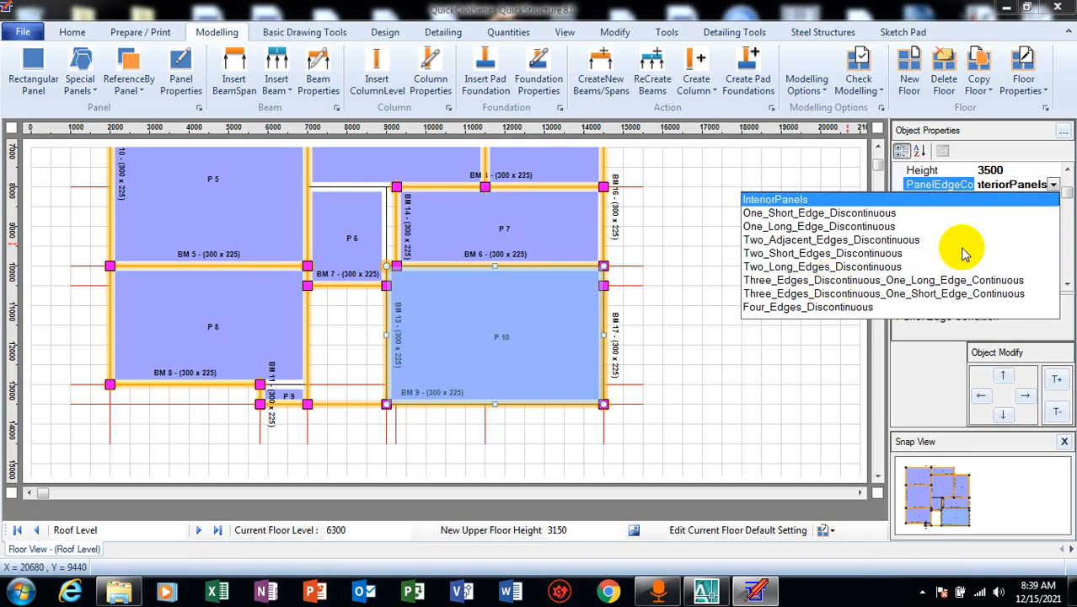
left_click(975, 279)
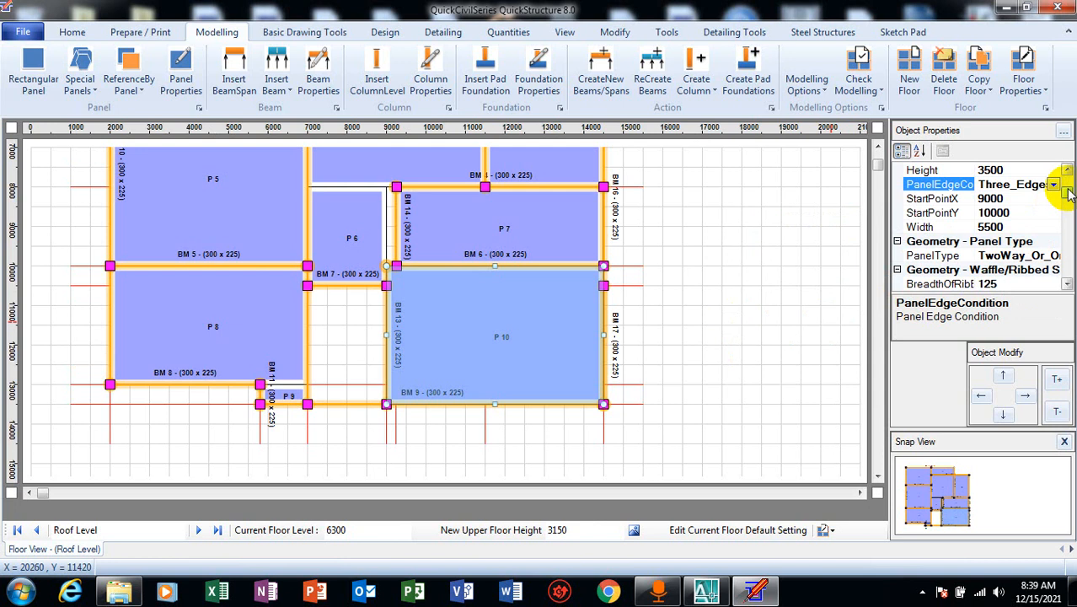
left_click_drag(1068, 190, 1068, 174)
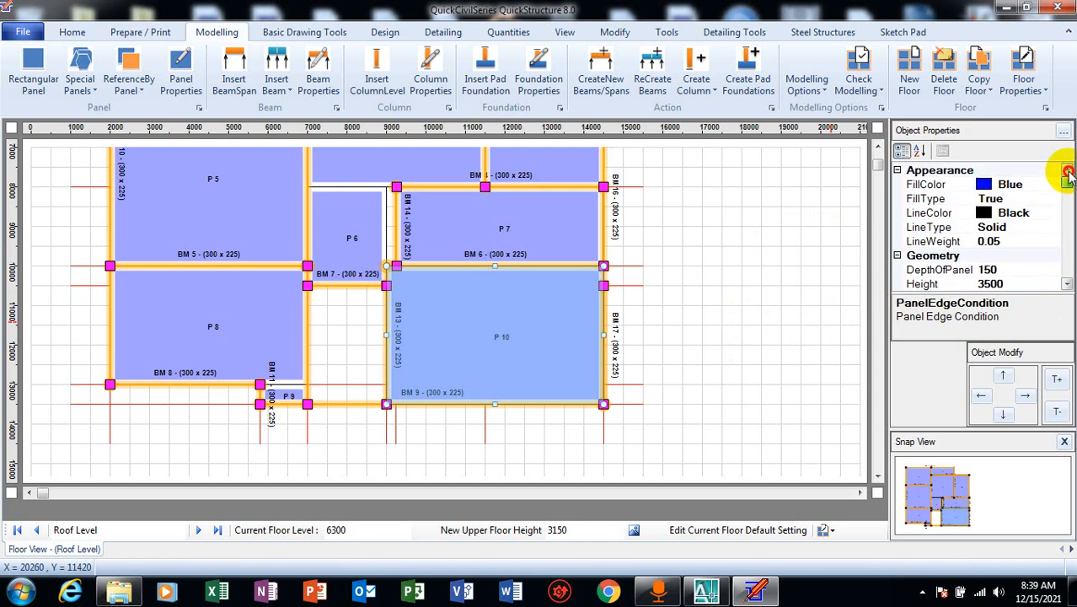
left_click(745, 244)
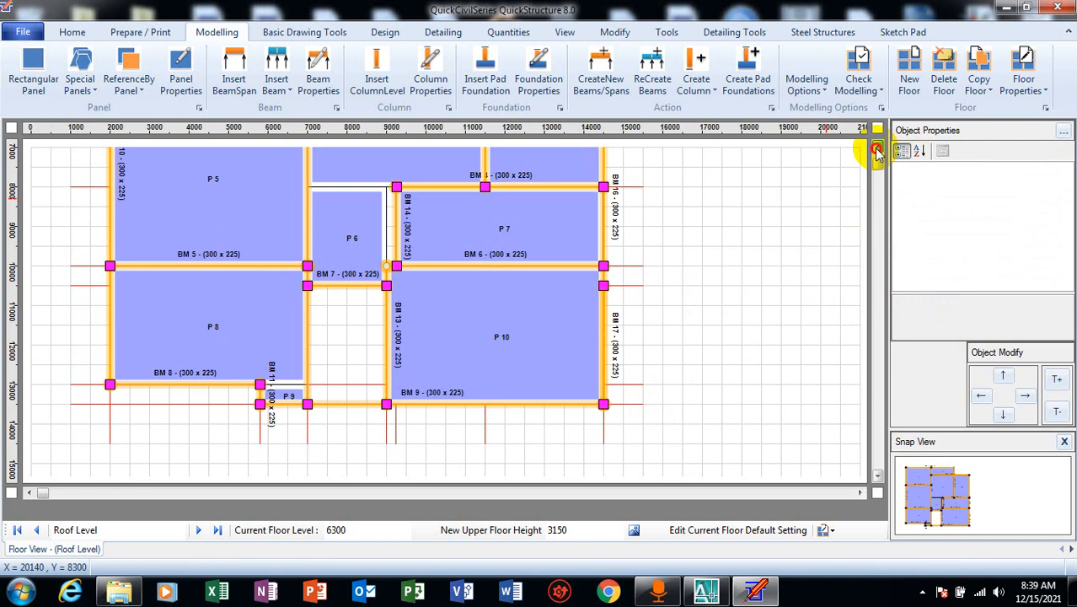
Step: Set the edge condition of the small panel P 9 to Three_Edges_Discontinuous_One_Long_Edge_Continuous and deselect the panel
left_click(876, 149)
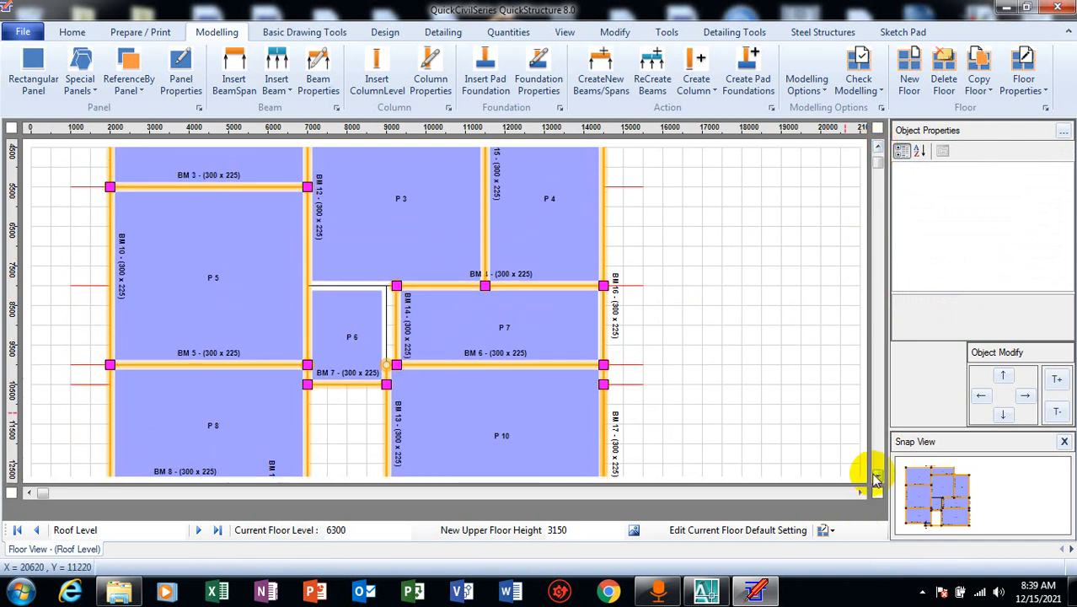
left_click(876, 477)
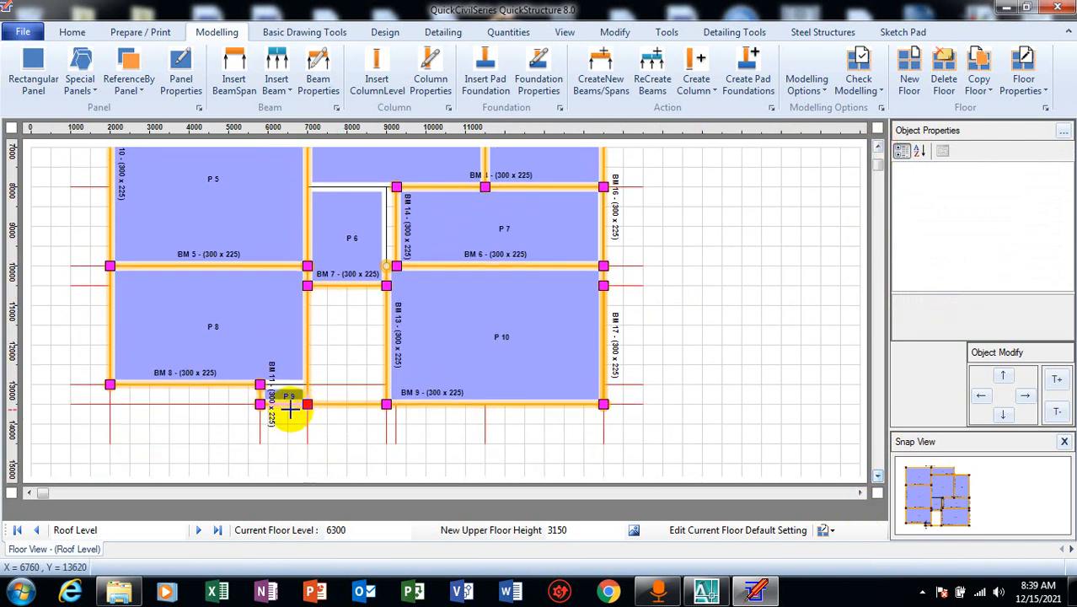
left_click(288, 393)
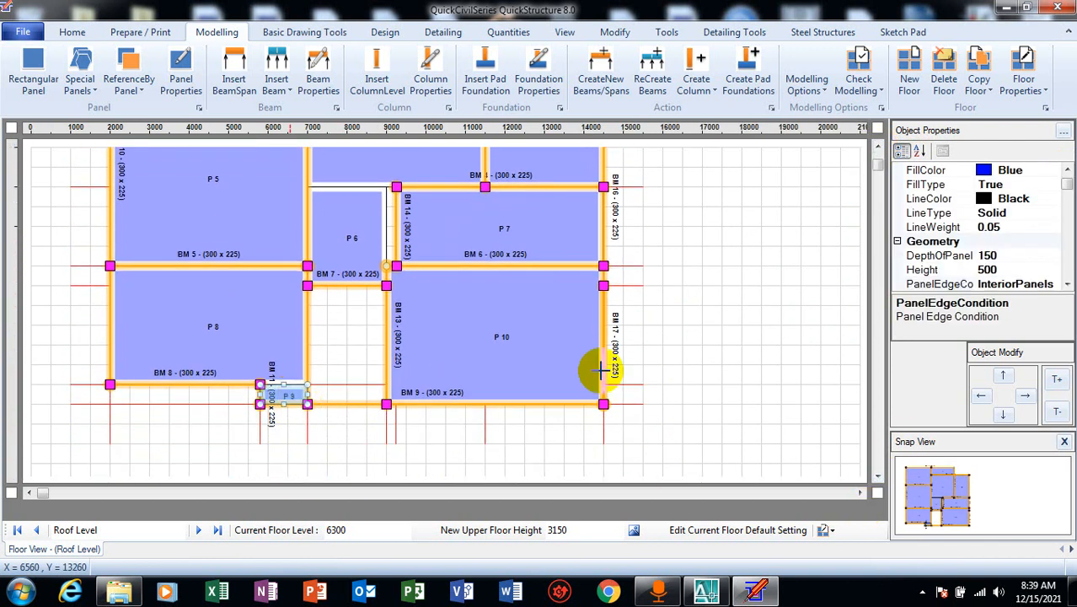
left_click(1066, 172)
left_click(1066, 284)
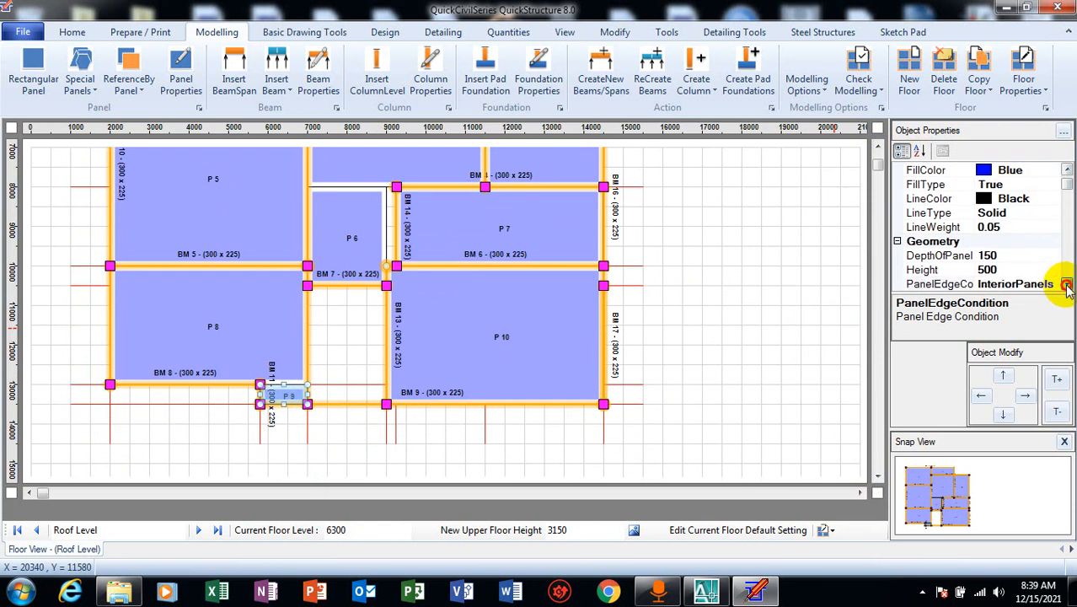
left_click(1067, 285)
left_click(1067, 285)
left_click(1066, 285)
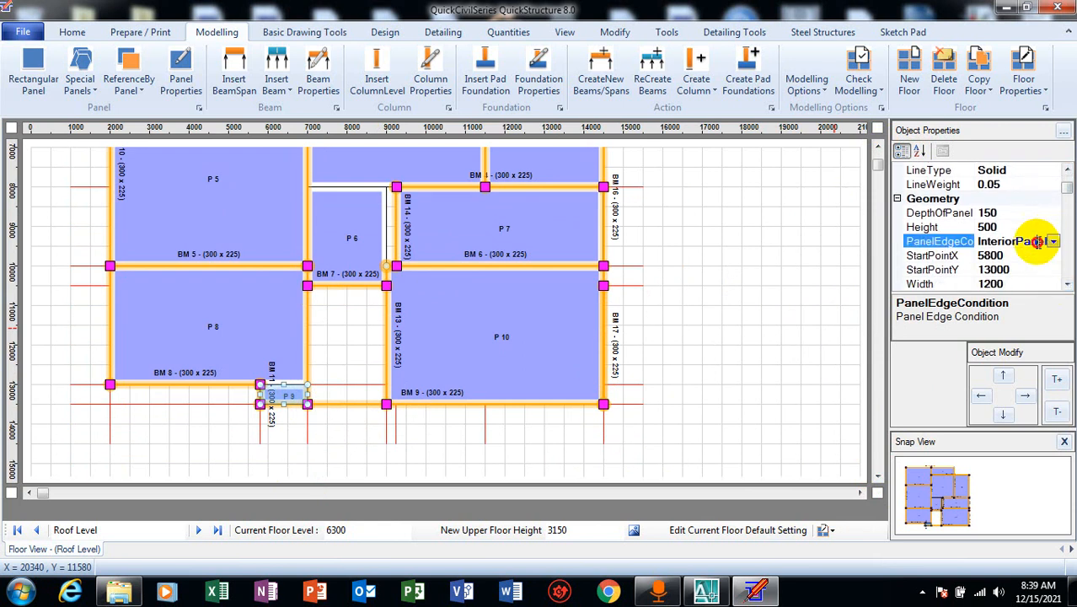
left_click(1053, 242)
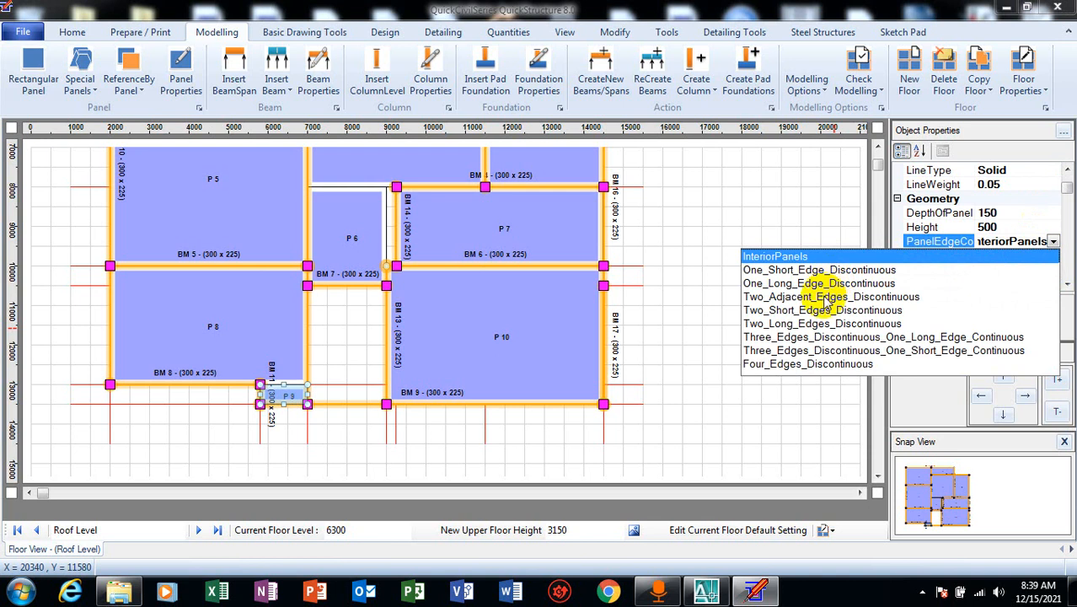
left_click(885, 343)
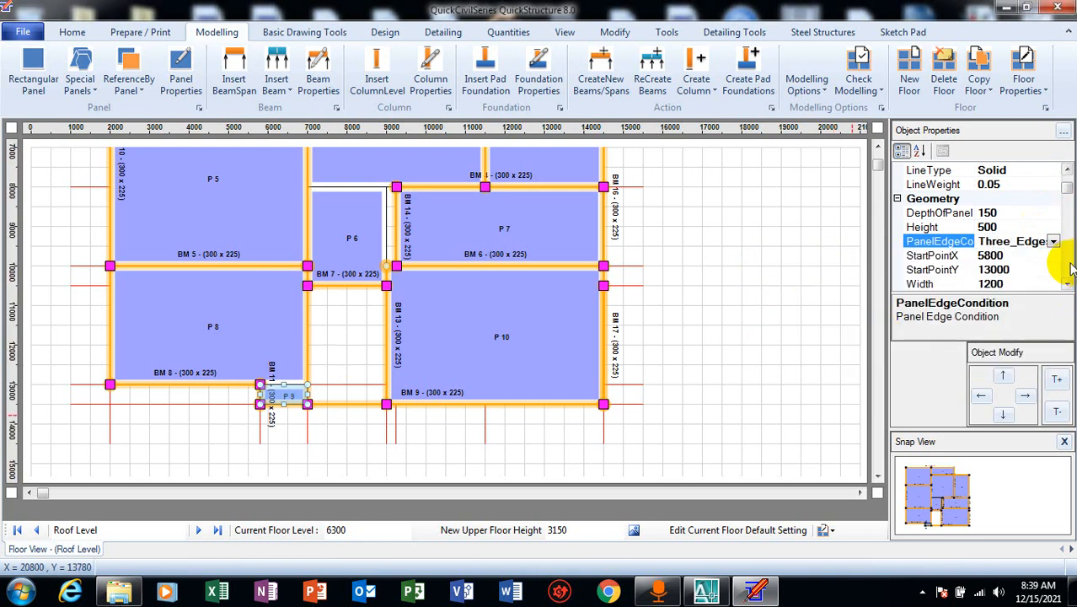
scroll(1068, 286, "down", 1)
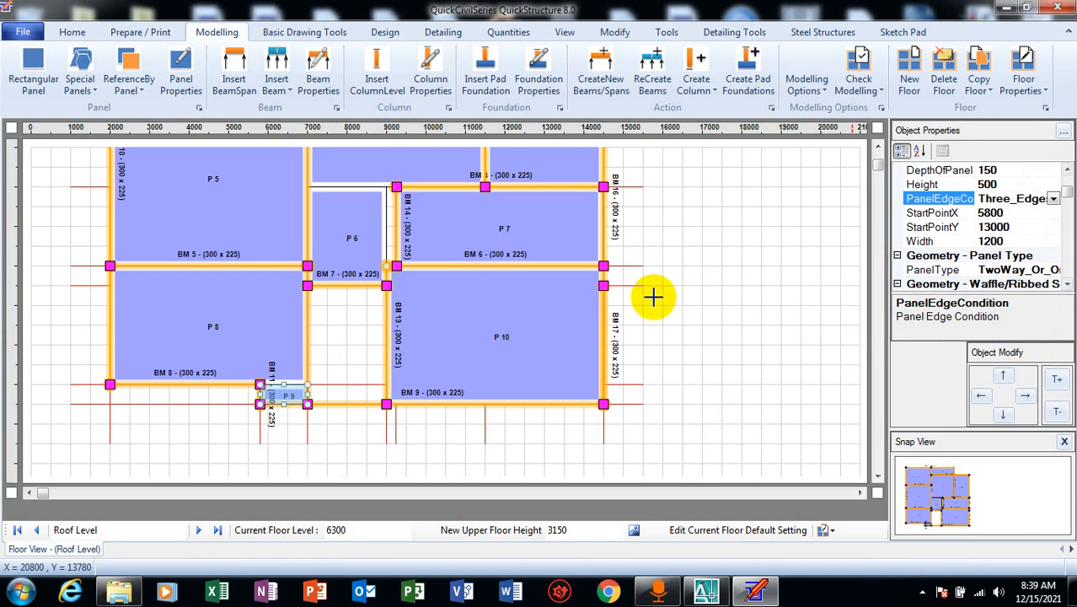
left_click(427, 460)
Step: Recheck the edge condition of panel P 10, deselect it and review the upper panels of the floor plan
left_click(505, 347)
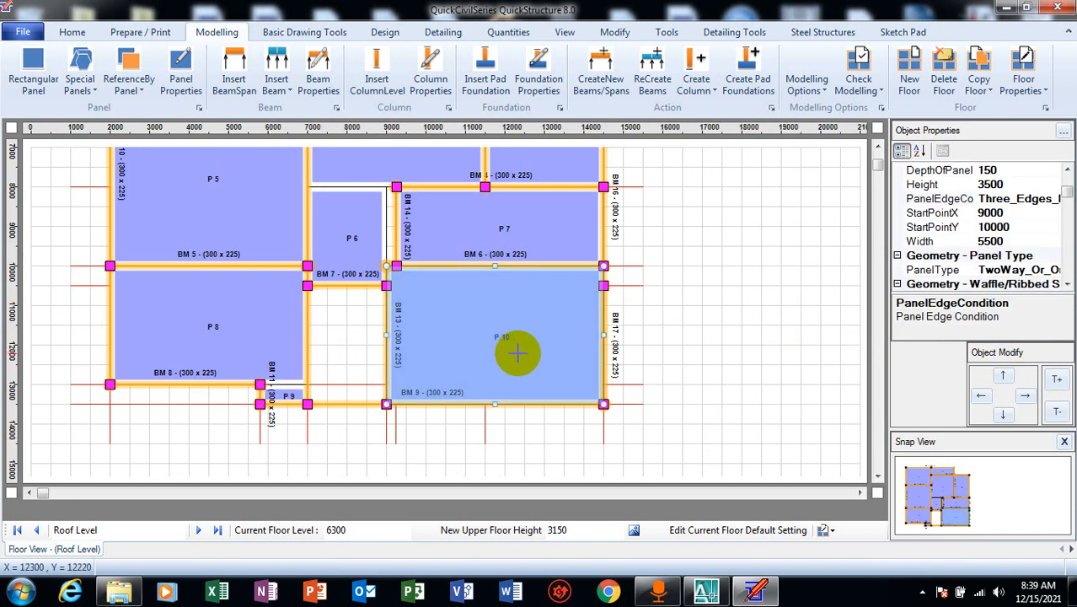
left_click(702, 365)
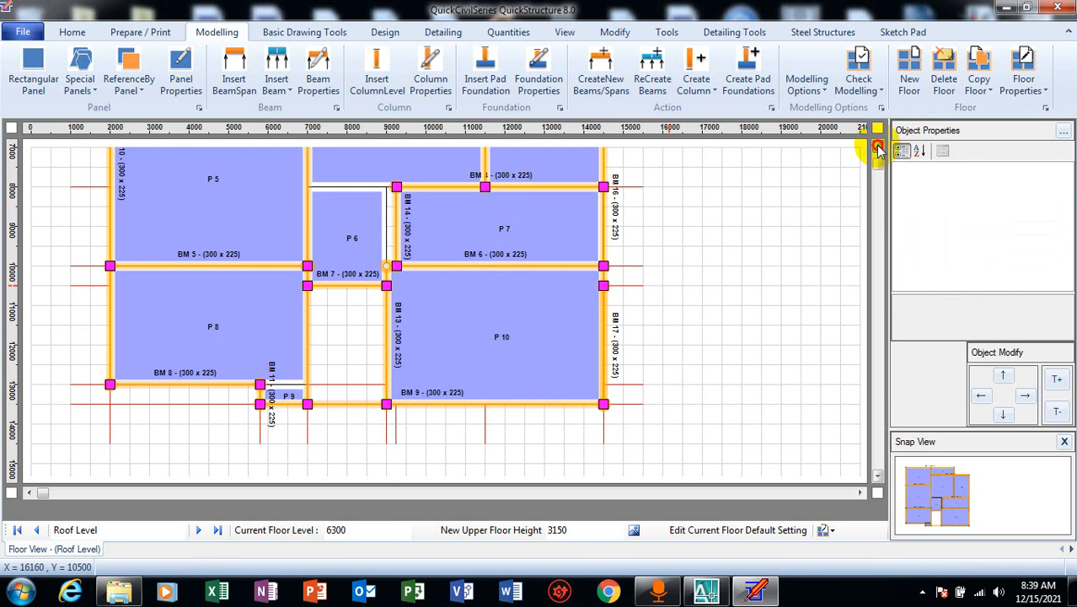
left_click(877, 149)
left_click(877, 149)
left_click(877, 149)
left_click(877, 149)
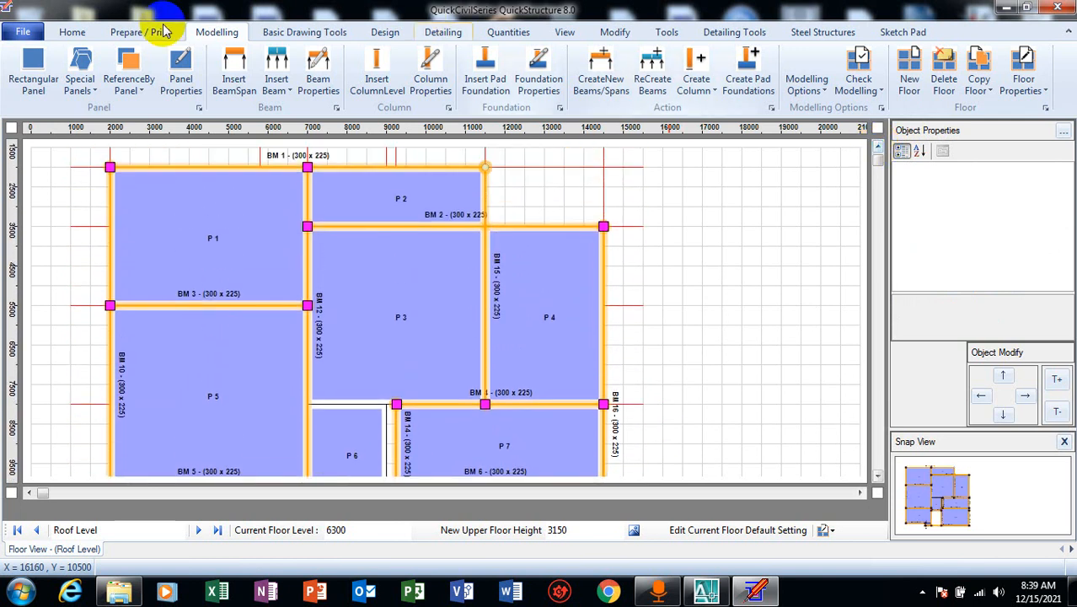
Step: Start the automatic design with the default check list, agreeing to delete previously generated results and load the structure
left_click(396, 32)
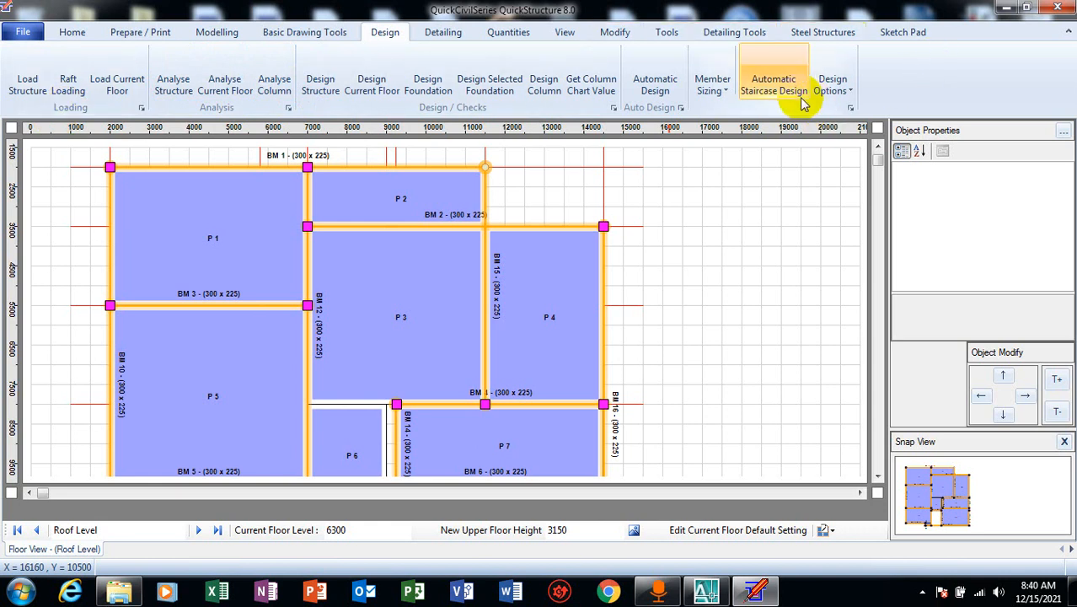
left_click(665, 84)
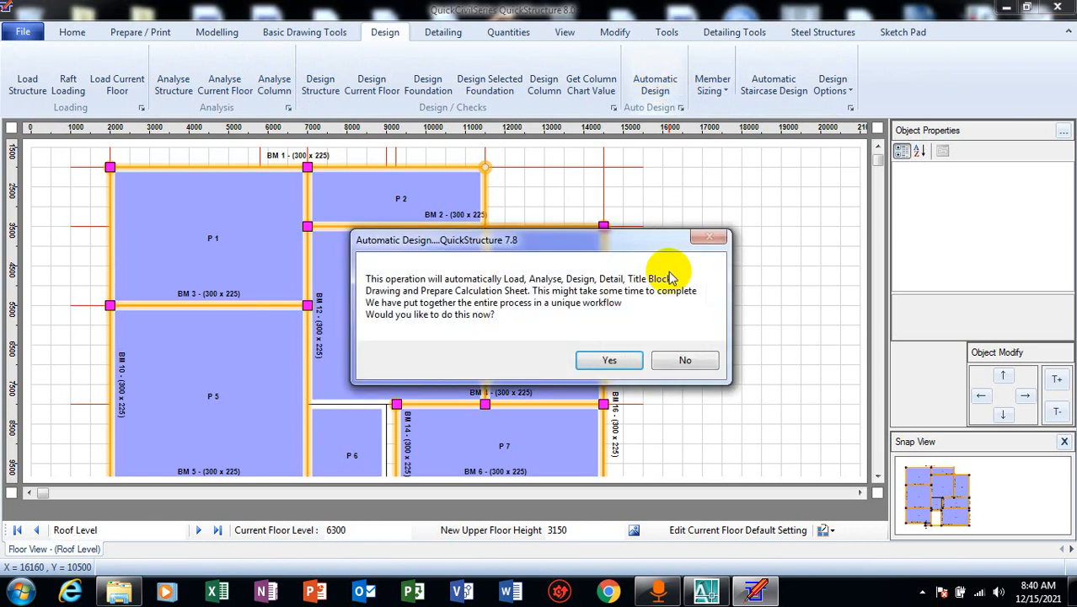
left_click(604, 358)
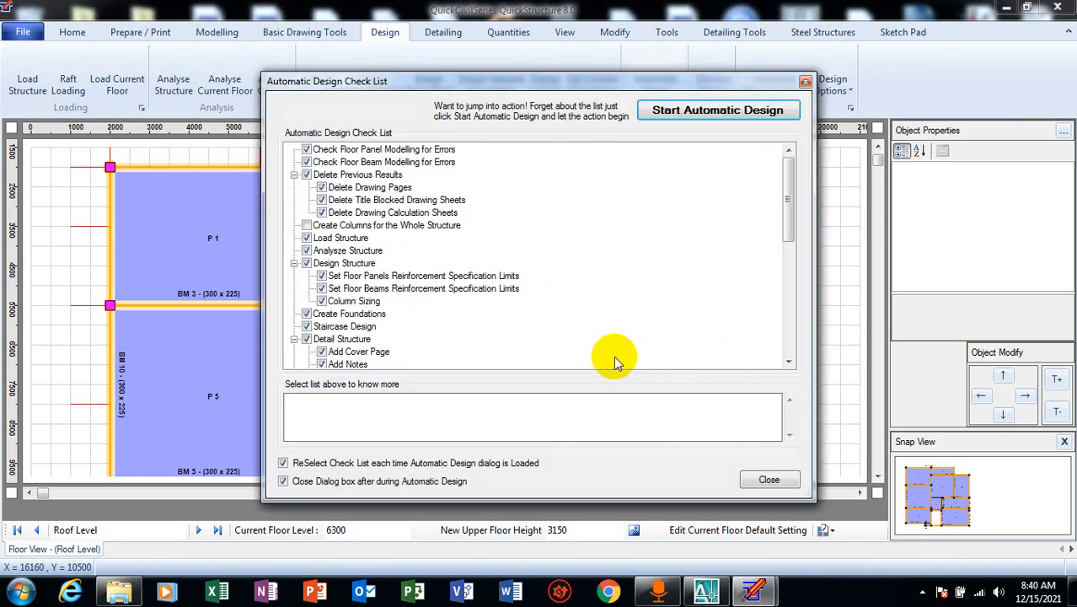
left_click(768, 111)
left_click(531, 348)
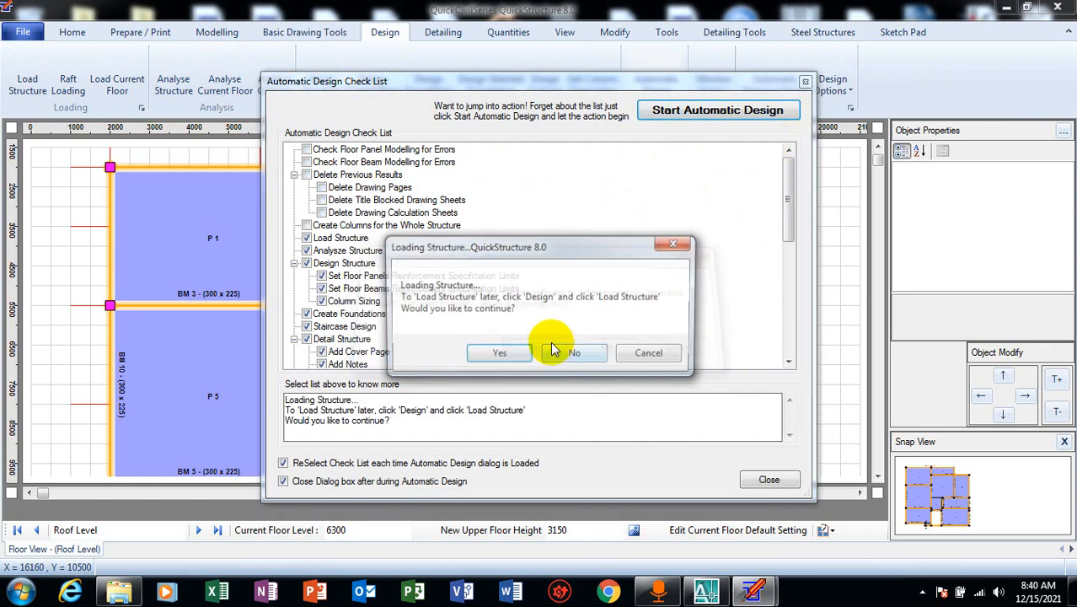
left_click(497, 354)
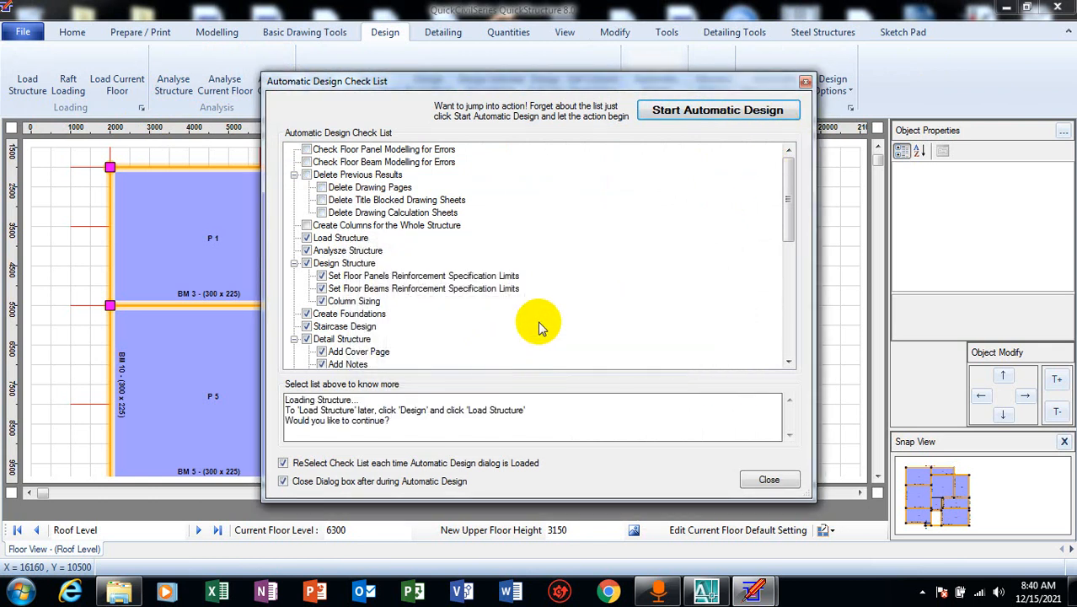
Step: Try to analyse the structure, its slabs and beams in the automatic design, continue past the exception and close the check list
left_click(514, 355)
left_click(514, 355)
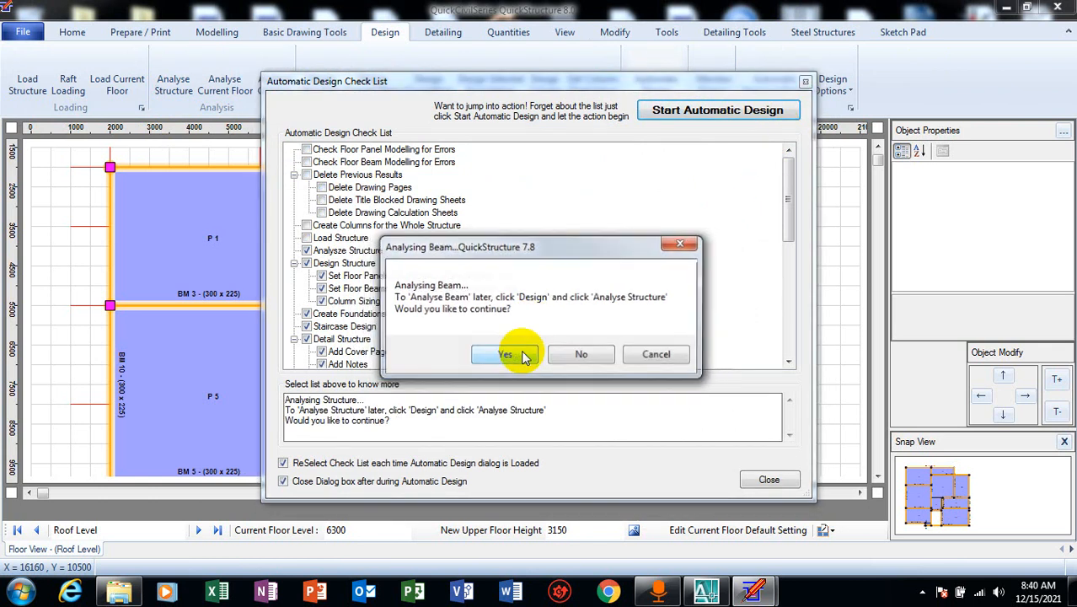
left_click(516, 356)
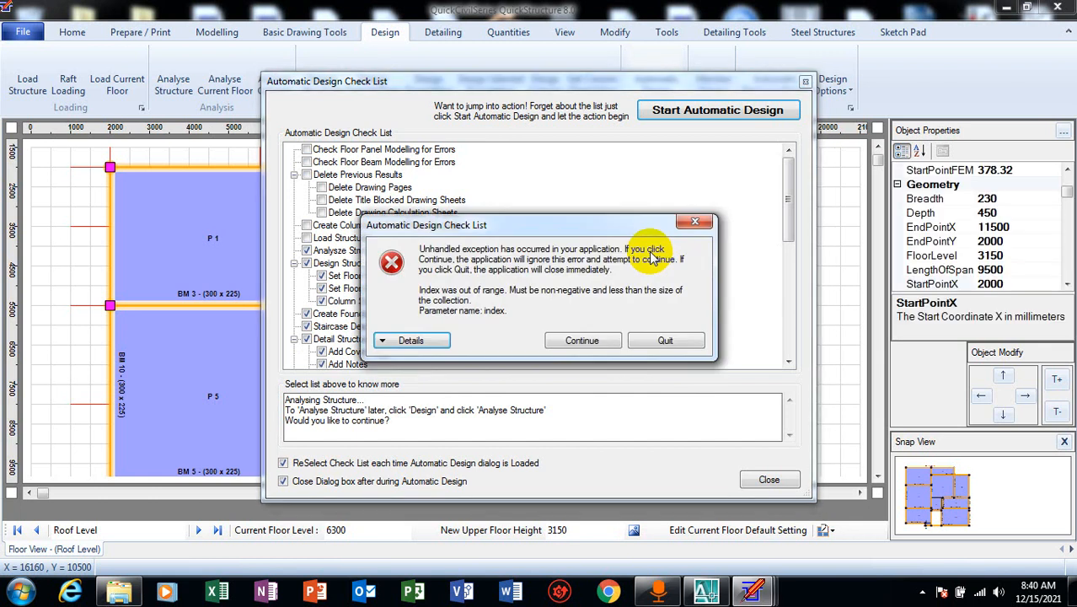
left_click(587, 340)
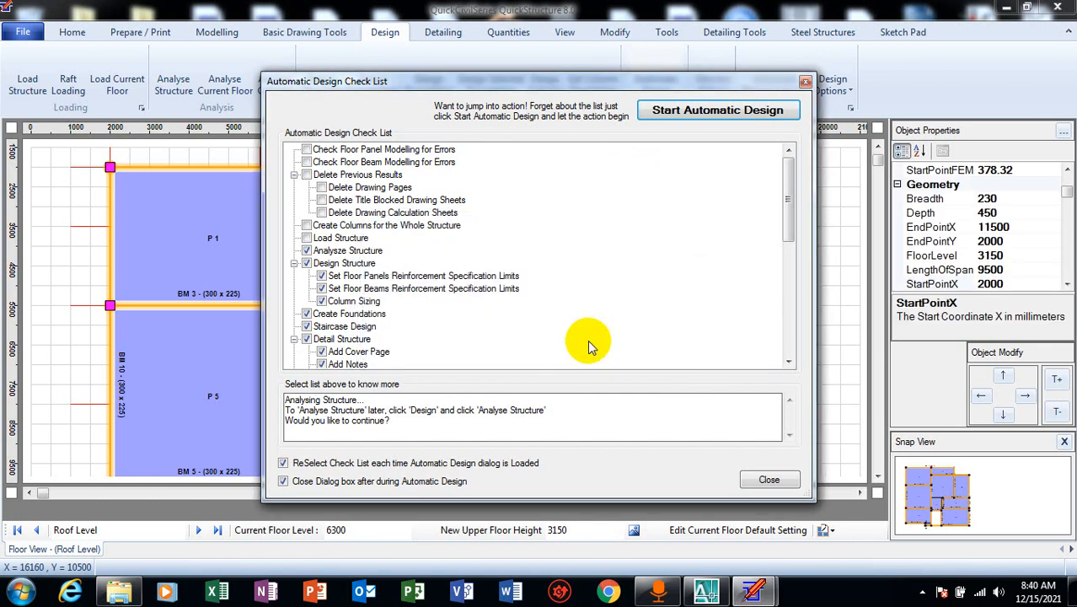
left_click_drag(787, 193, 806, 172)
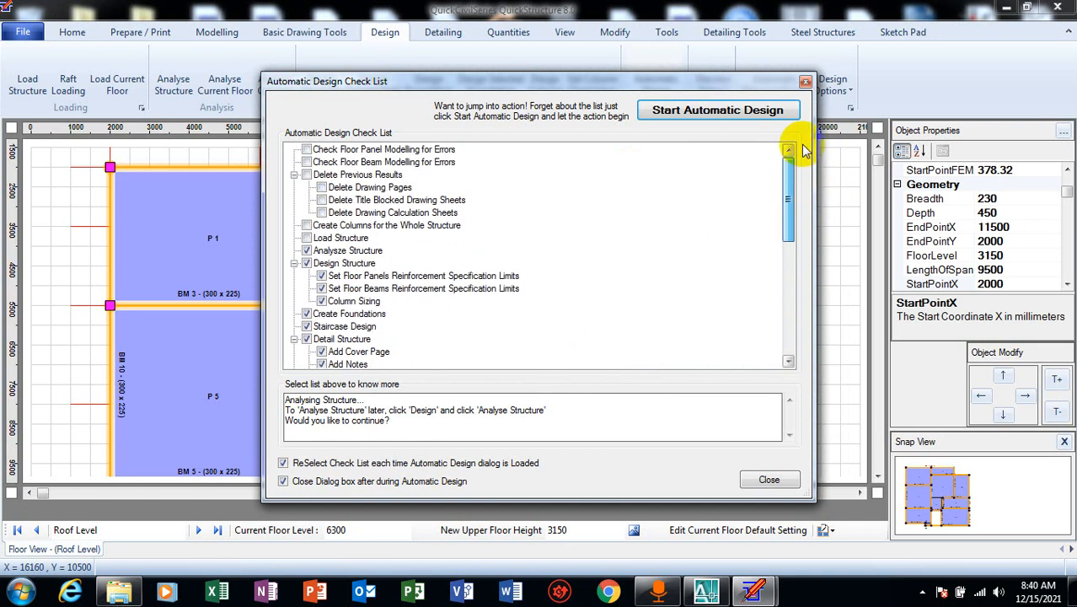
left_click(769, 480)
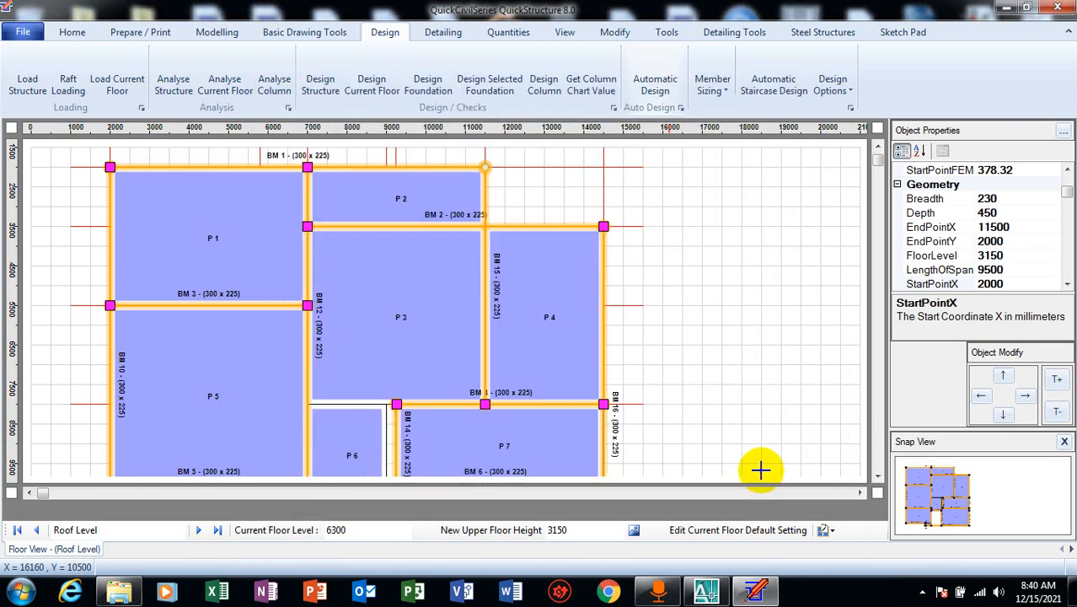
Step: Load the current floor, and try to run the structure's analysis and design as separate operations
left_click(118, 95)
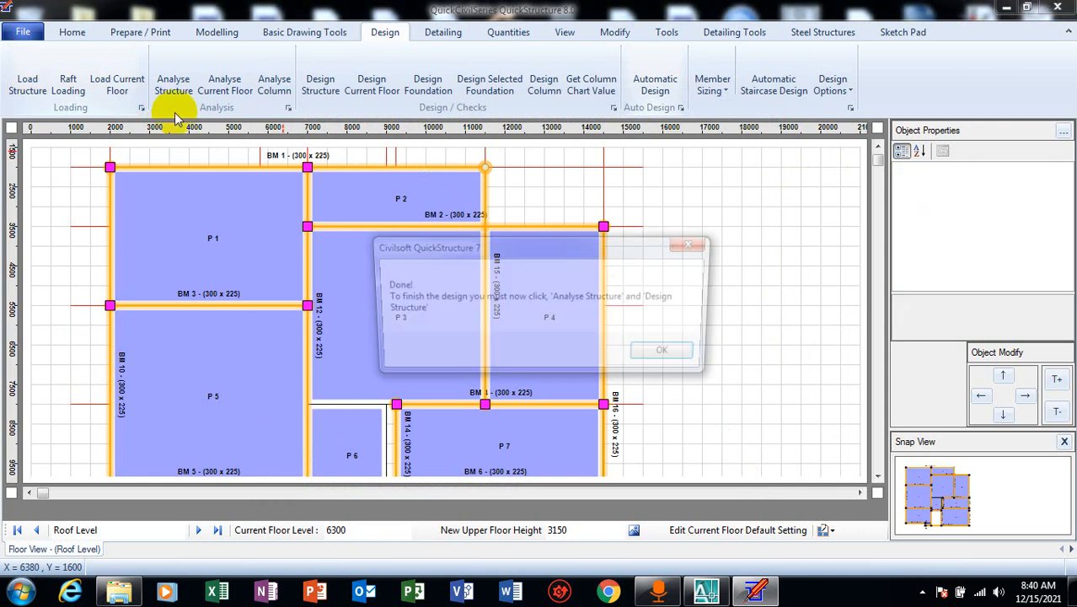
left_click(670, 355)
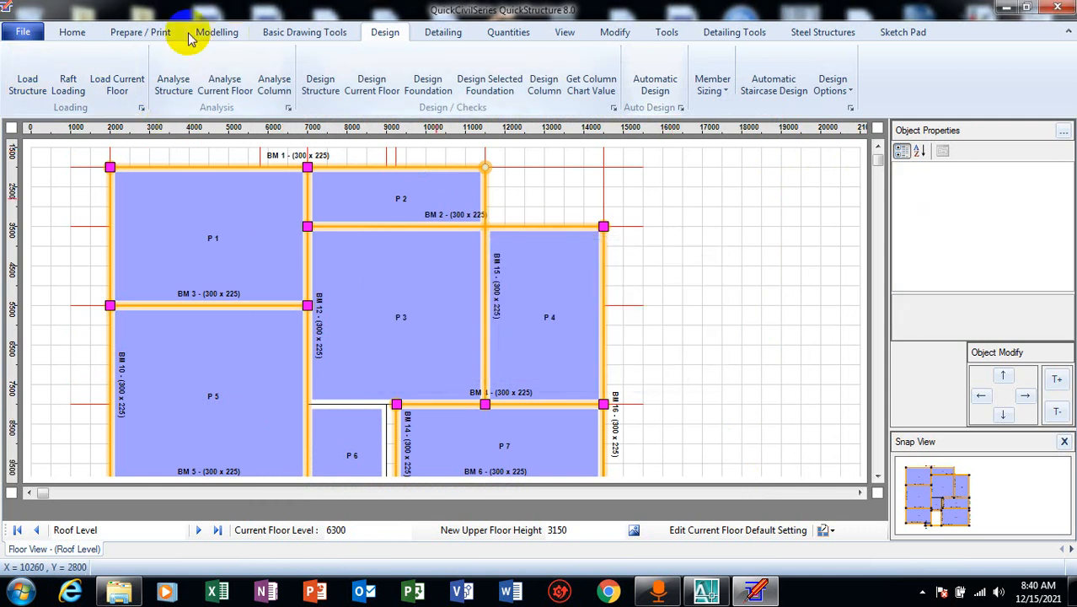
left_click(173, 84)
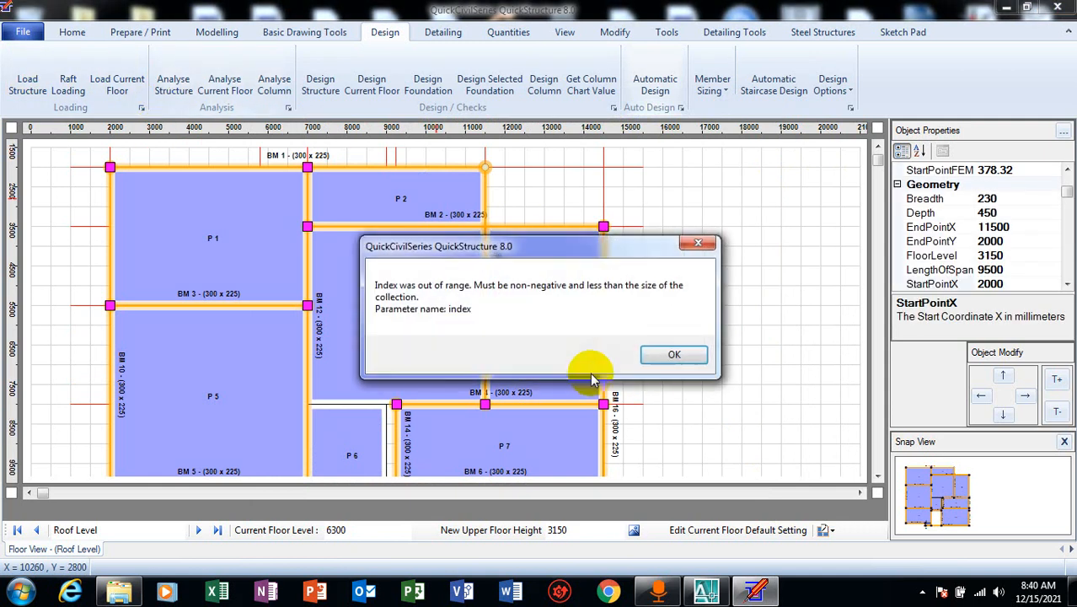
left_click(676, 354)
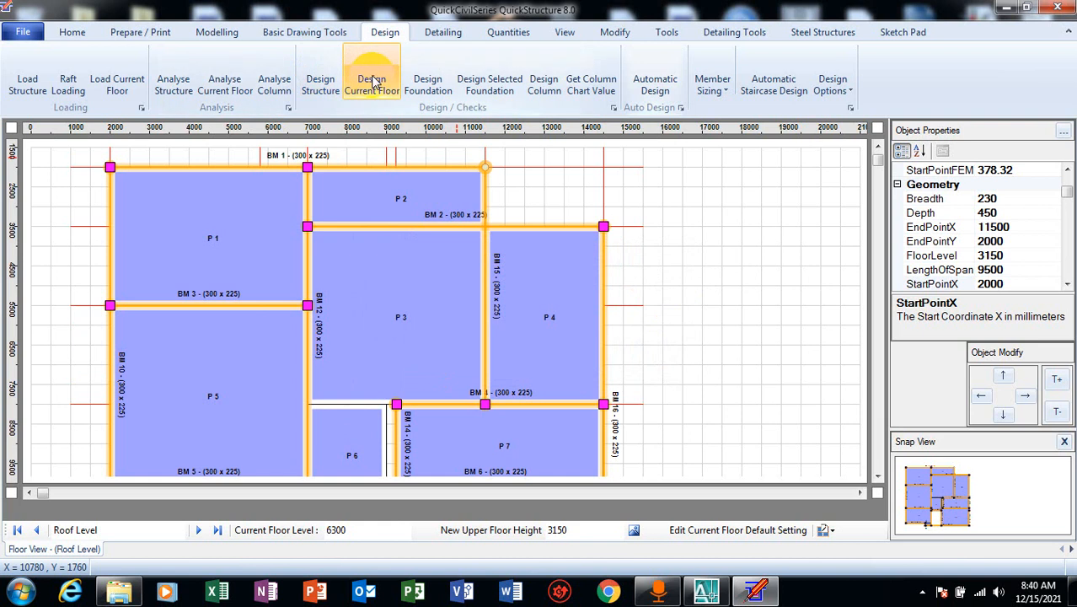
left_click(331, 77)
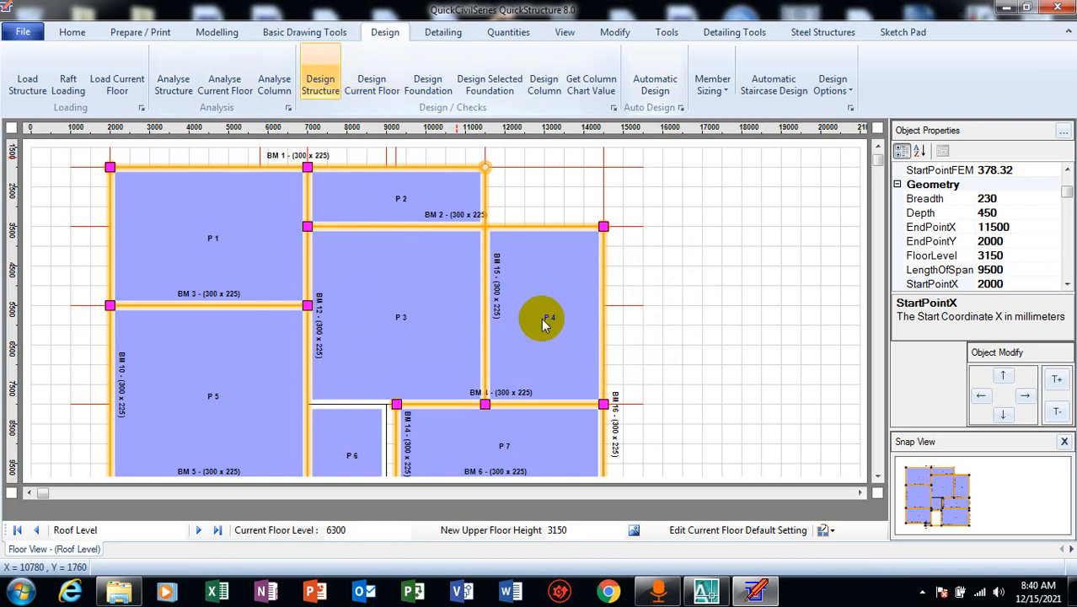
left_click(685, 354)
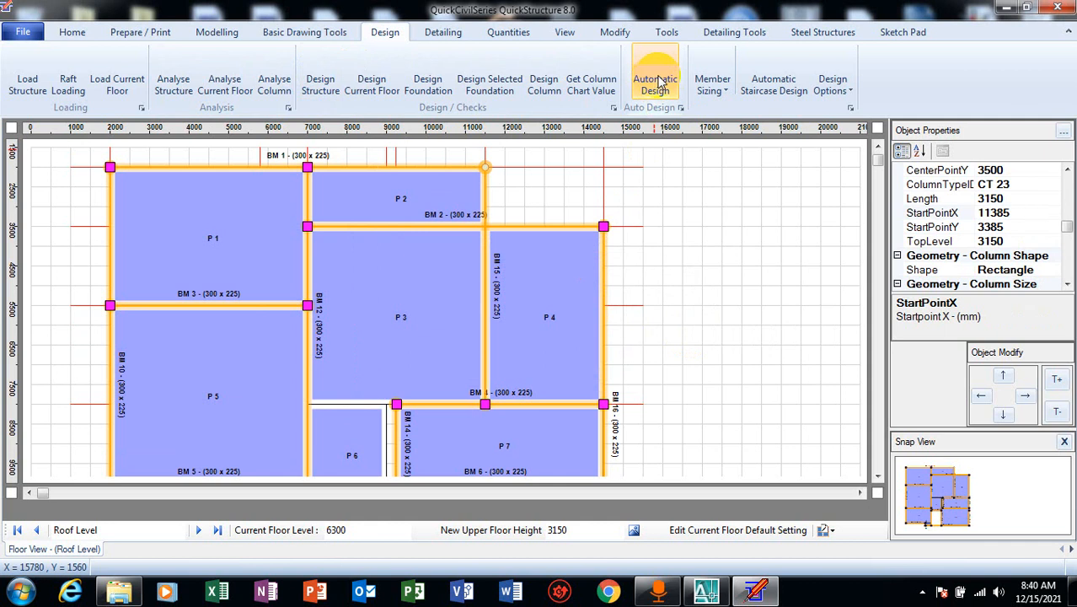
Step: Restart the automatic design with its default check list, deleting previous results and loading the structure again
left_click(678, 93)
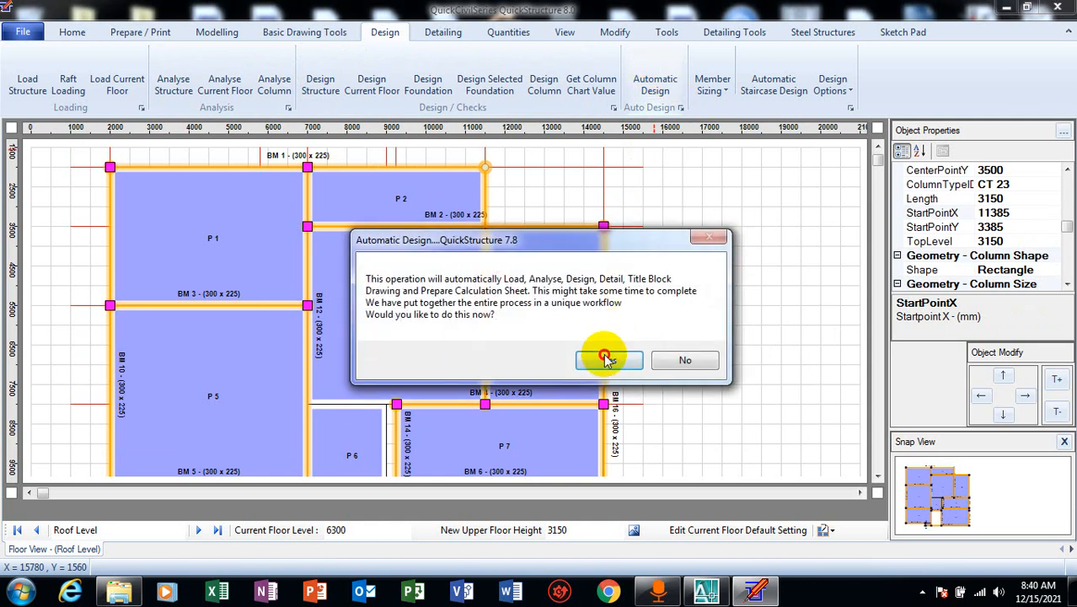
left_click(607, 360)
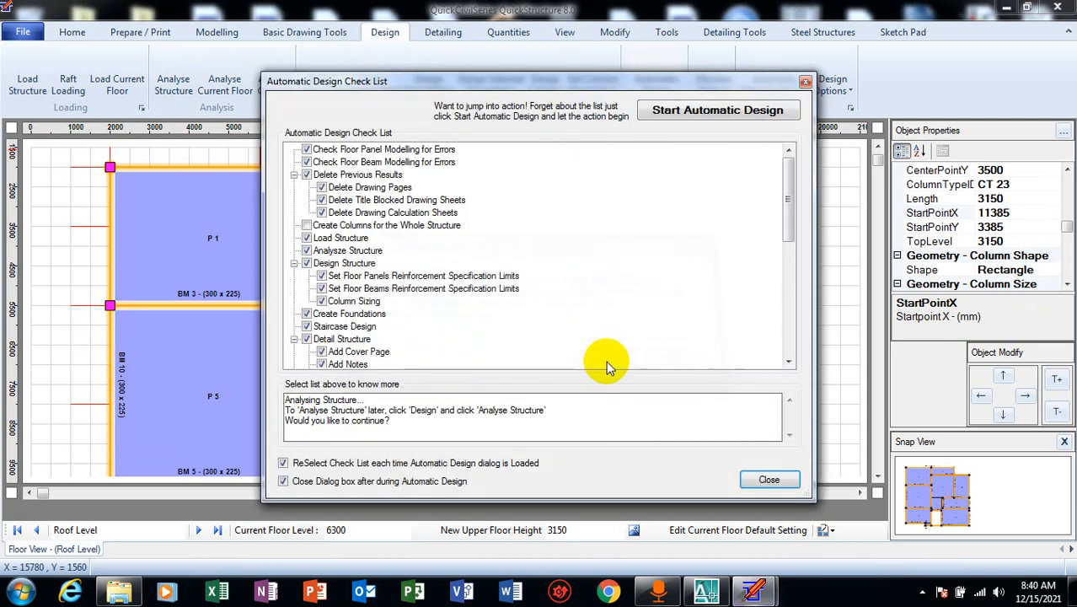
left_click(691, 99)
left_click(556, 356)
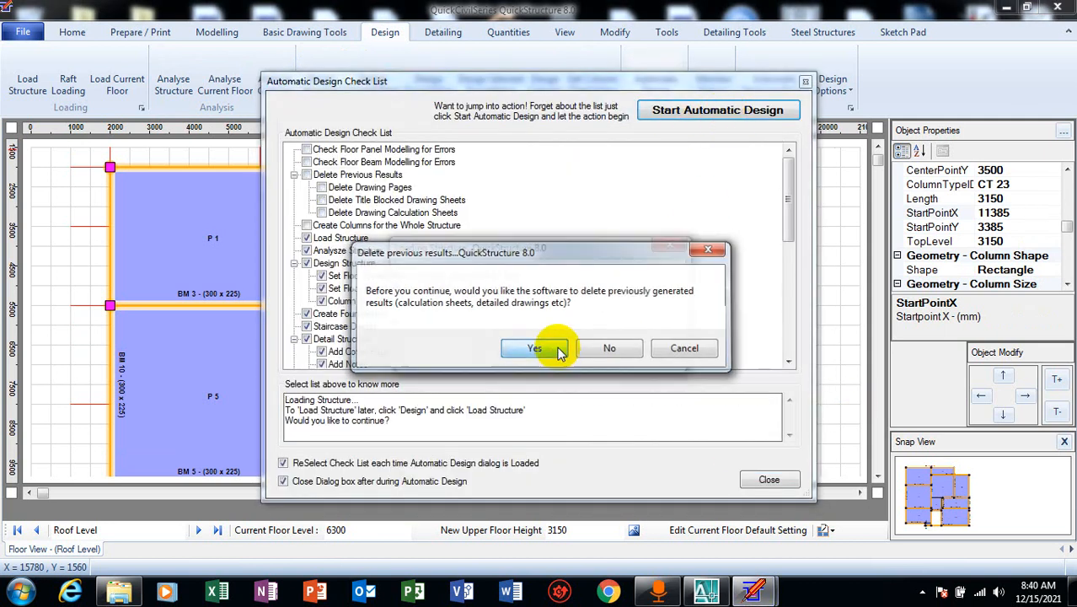
left_click(513, 354)
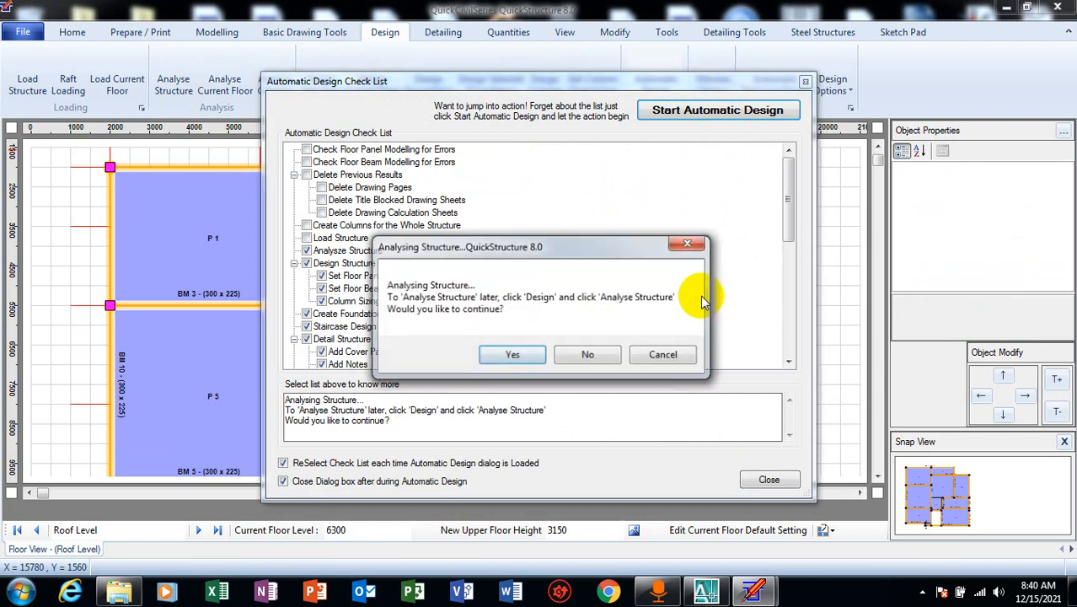
Step: Retry the structure, slab and beam analysis within the automatic design, continue past the exception and leave the check list
left_click(511, 354)
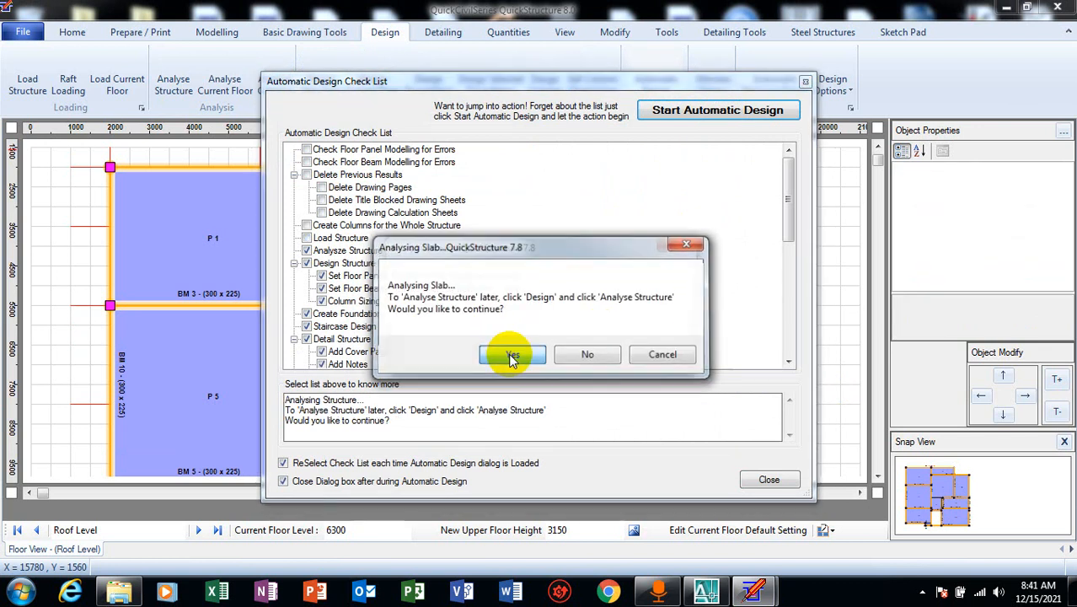
left_click(511, 354)
left_click(511, 355)
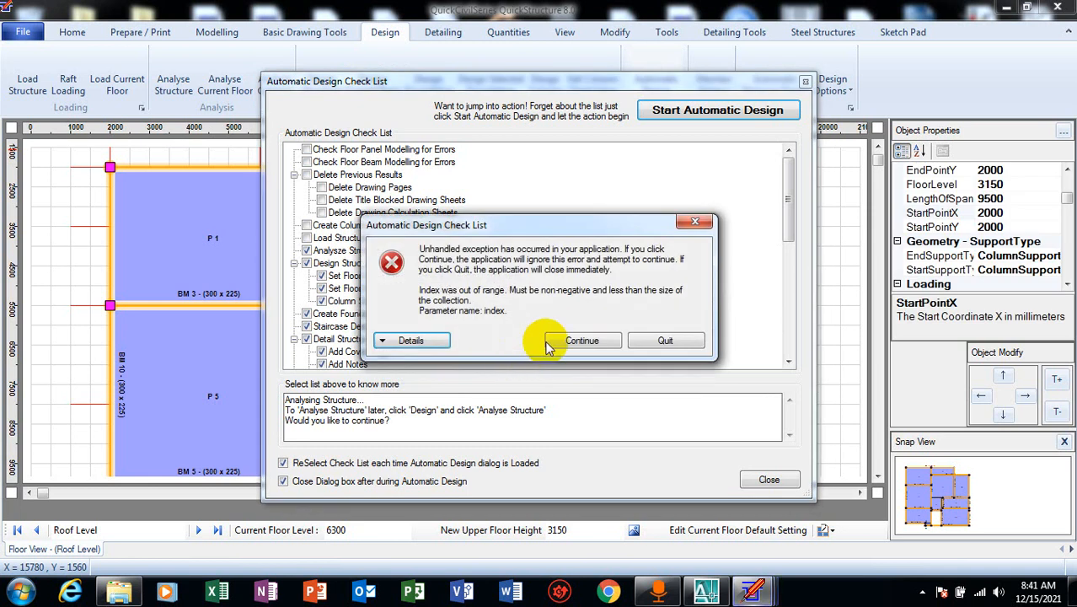
left_click(581, 340)
left_click_drag(788, 211, 784, 149)
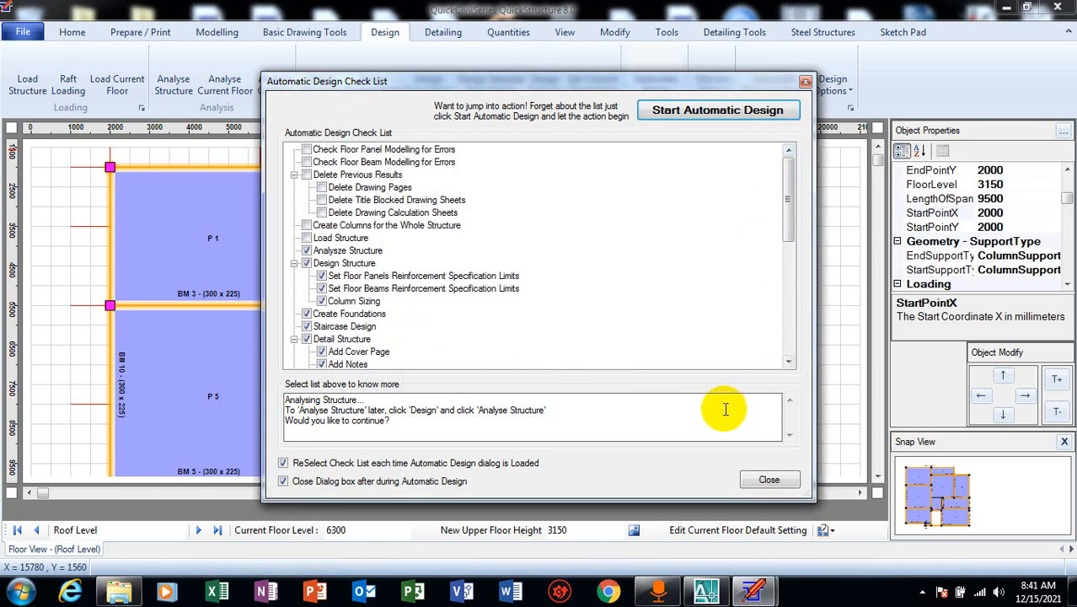
left_click(766, 480)
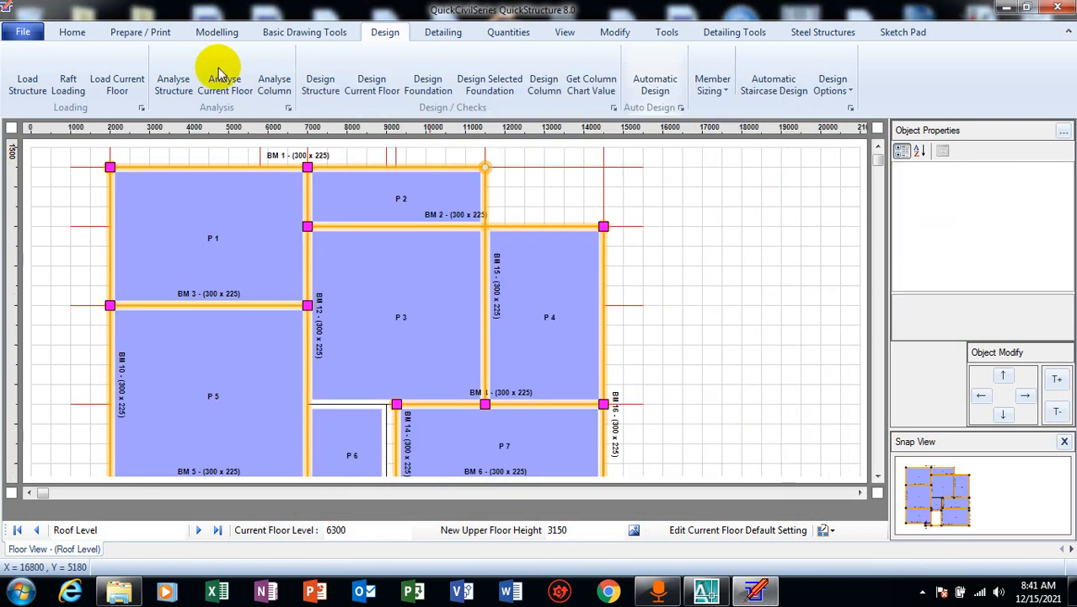
Step: Generate the floor general arrangement drawing and review its gridlines, beams, columns and slab panels
left_click(438, 32)
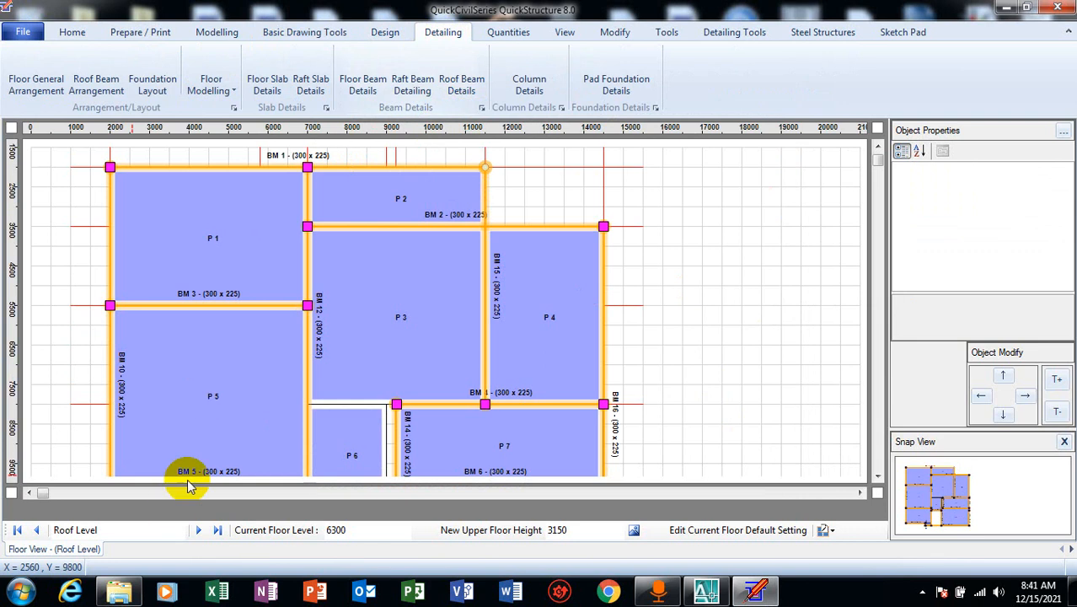
left_click(55, 78)
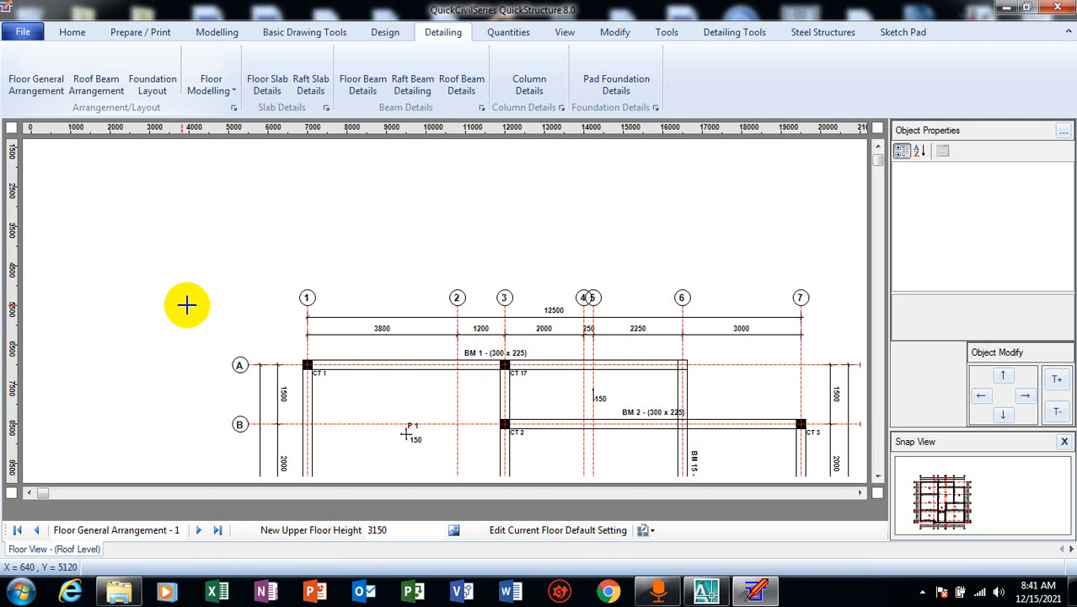
left_click(876, 477)
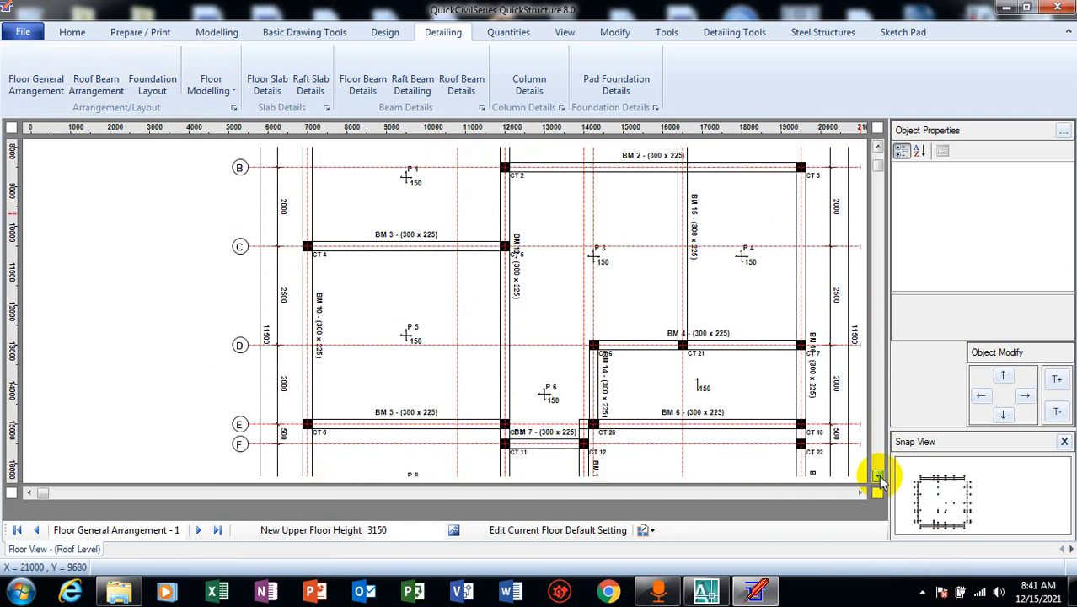
left_click(802, 171)
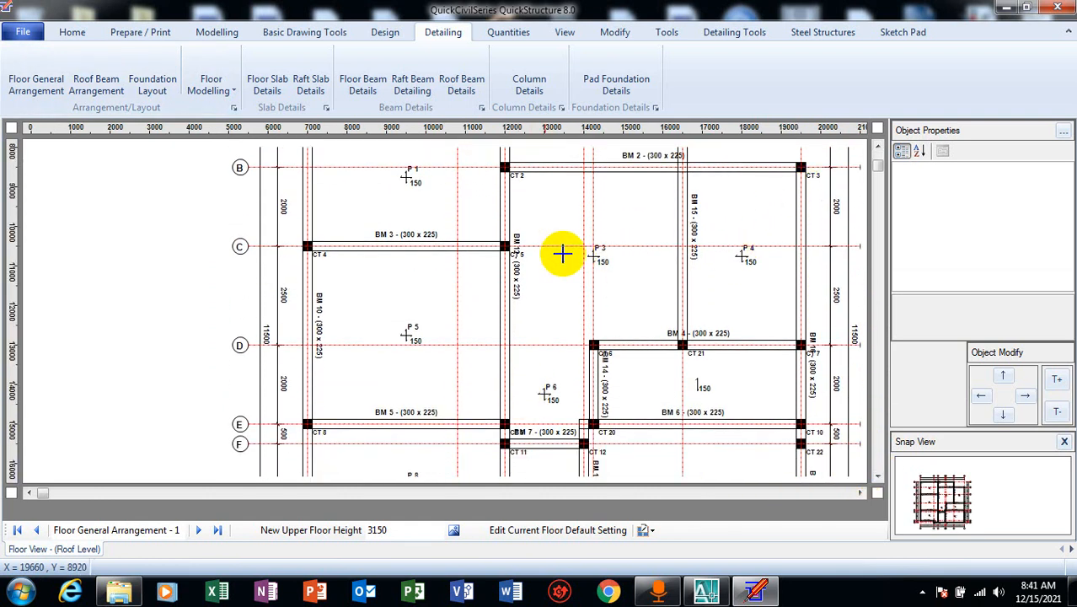
left_click(876, 145)
scroll(416, 291, "up", 1)
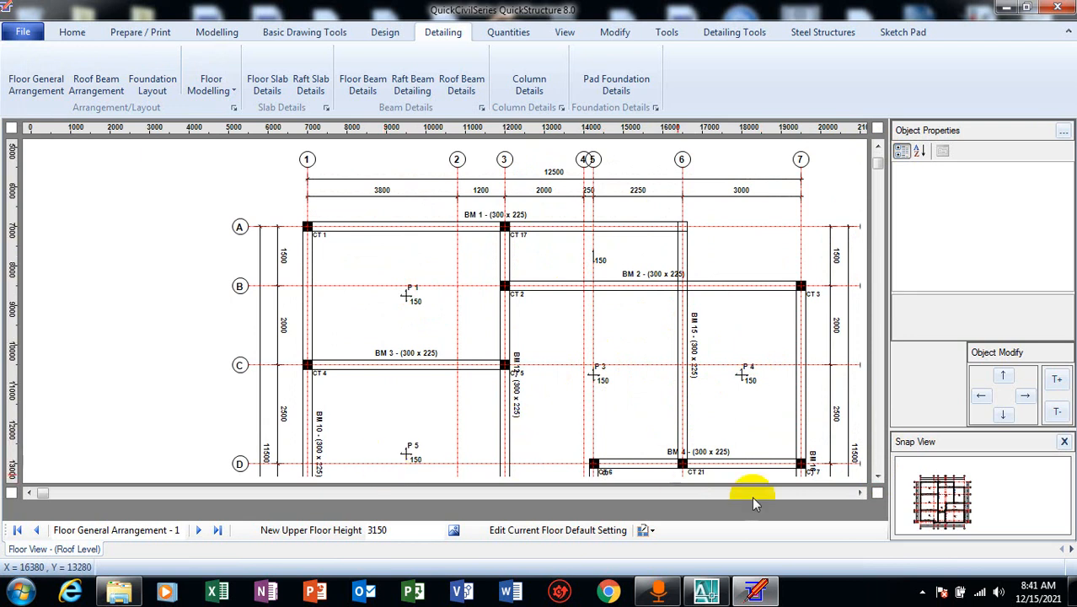
left_click(876, 477)
left_click(877, 477)
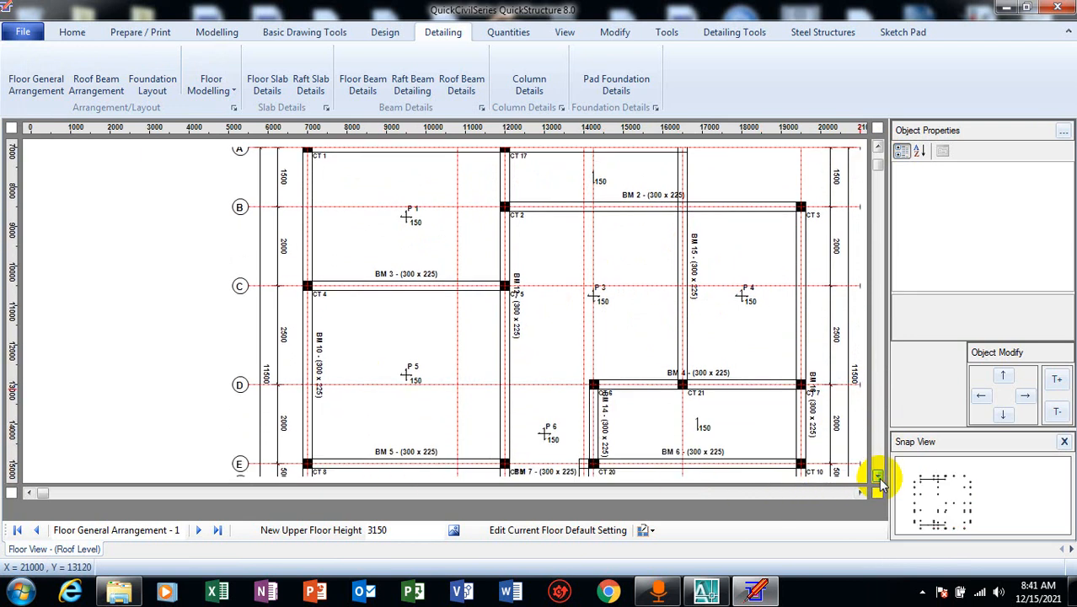
Step: Generate the roof beam arrangement drawing and the foundation layout drawing, and look over both
left_click(108, 86)
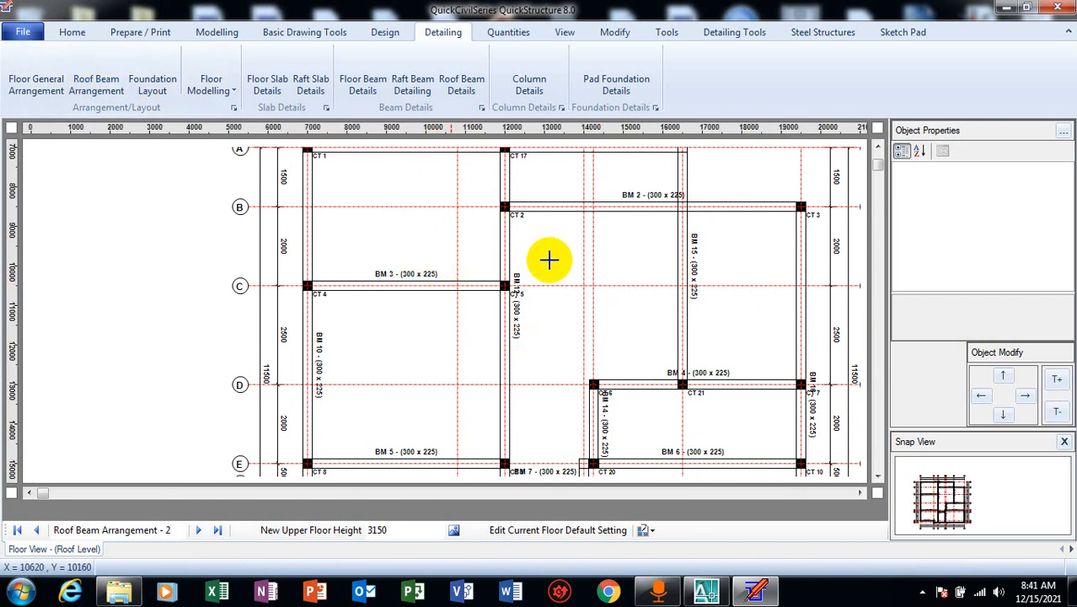
left_click(860, 492)
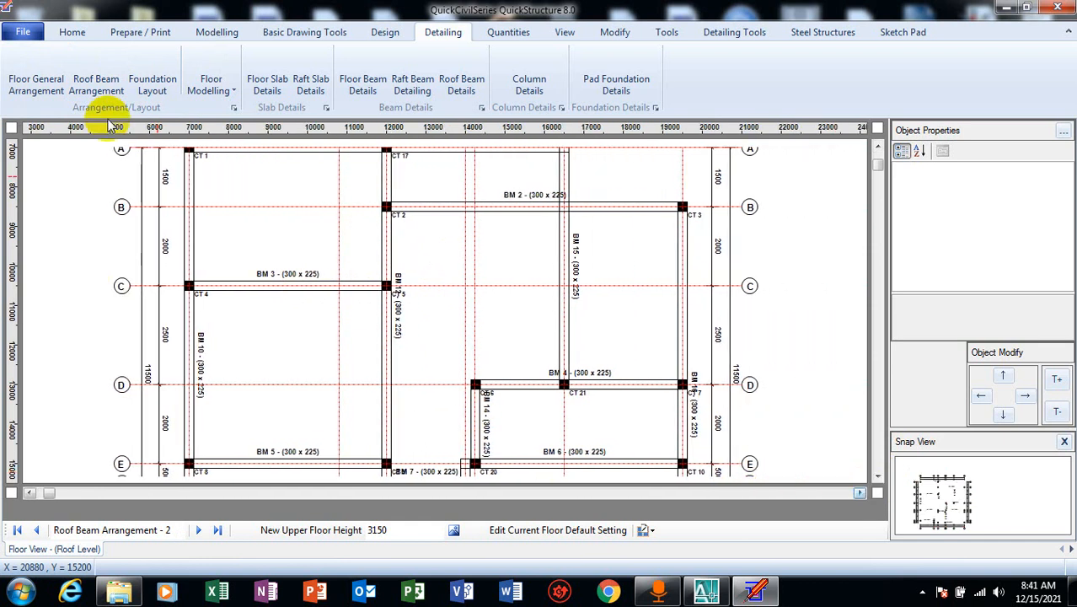
left_click(156, 82)
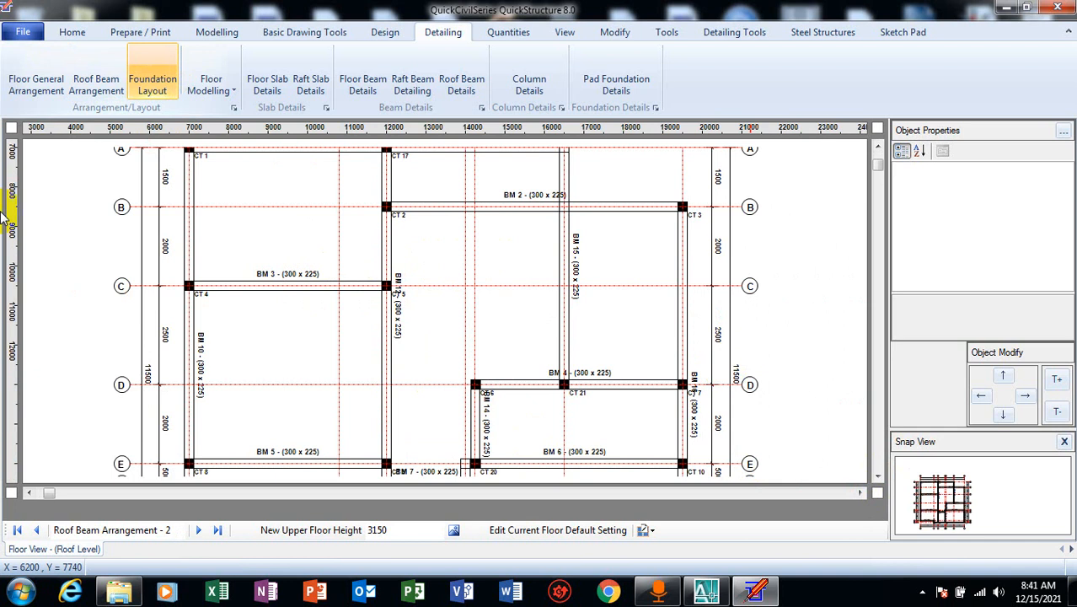
left_click(875, 148)
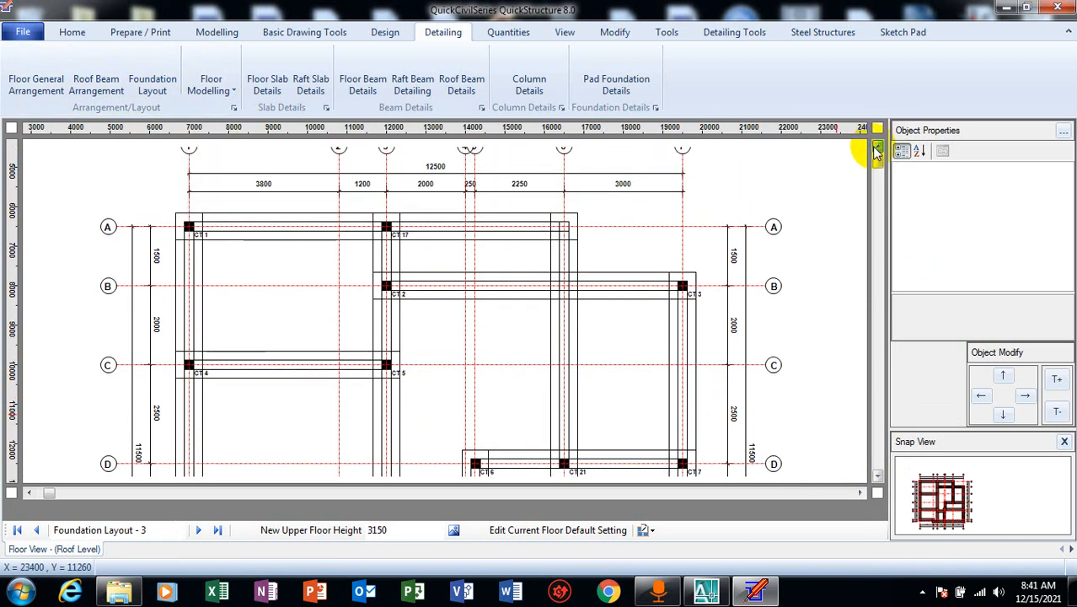
left_click(877, 474)
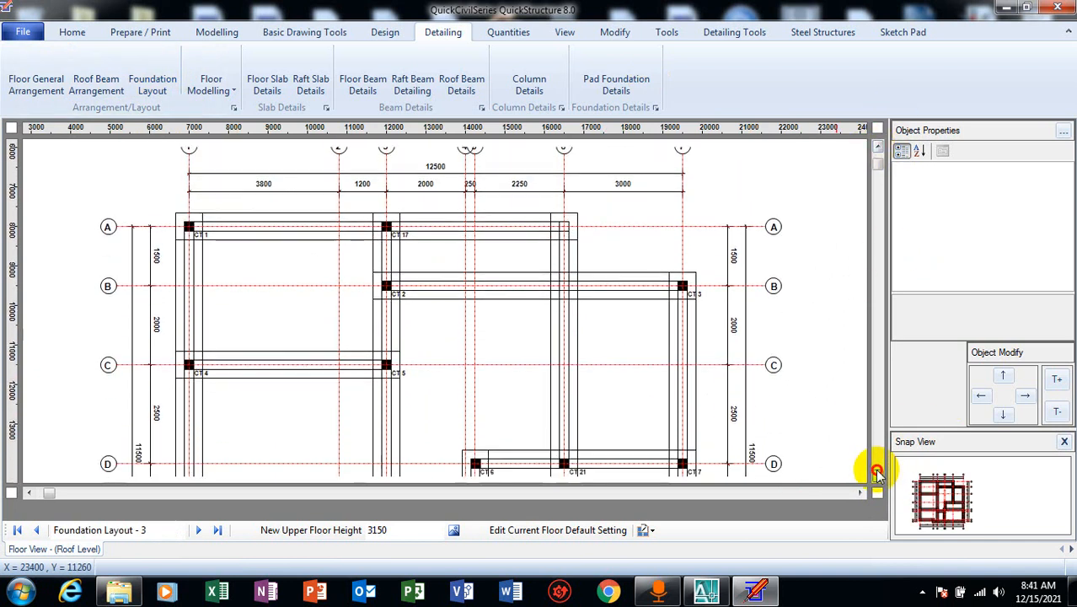
Step: Generate the floor slab details drawing and review its reinforcement bar marks and slab panels
left_click(877, 474)
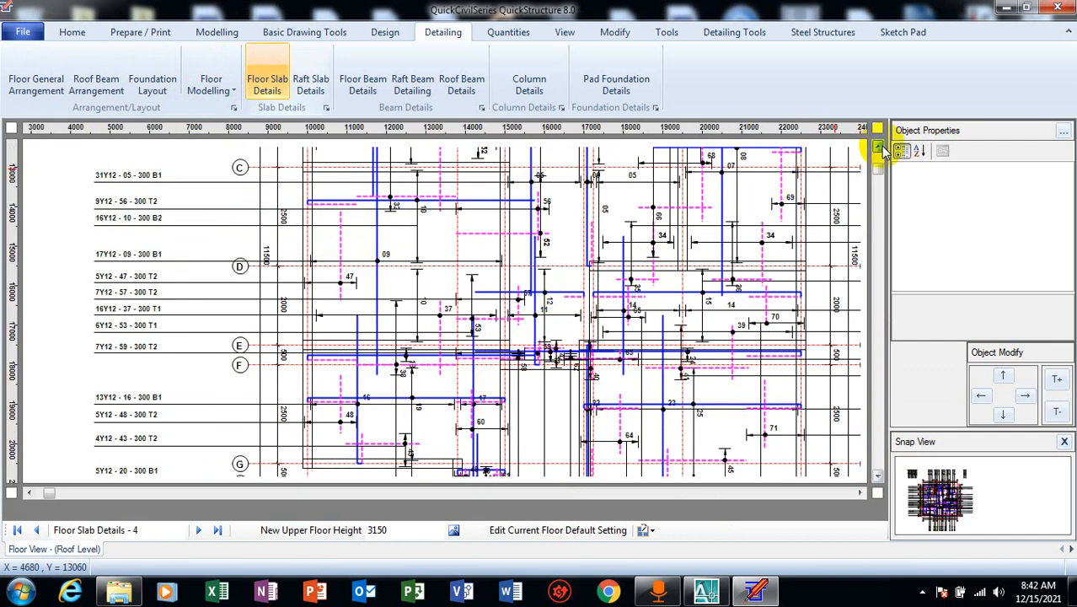
scroll(881, 150, "up", 3)
scroll(881, 150, "up", 2)
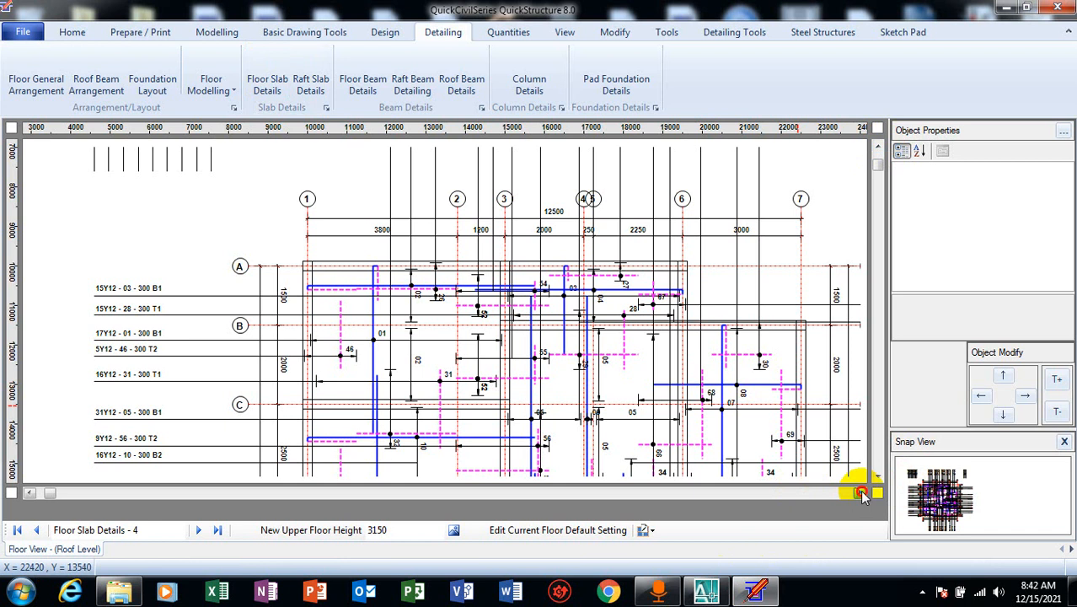
left_click(859, 493)
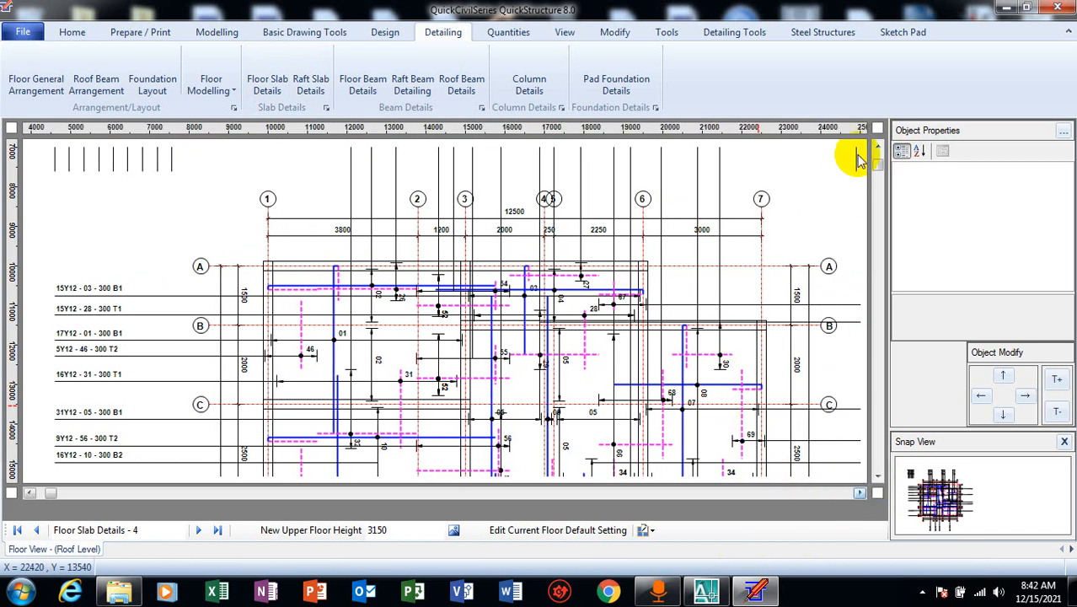
left_click(876, 150)
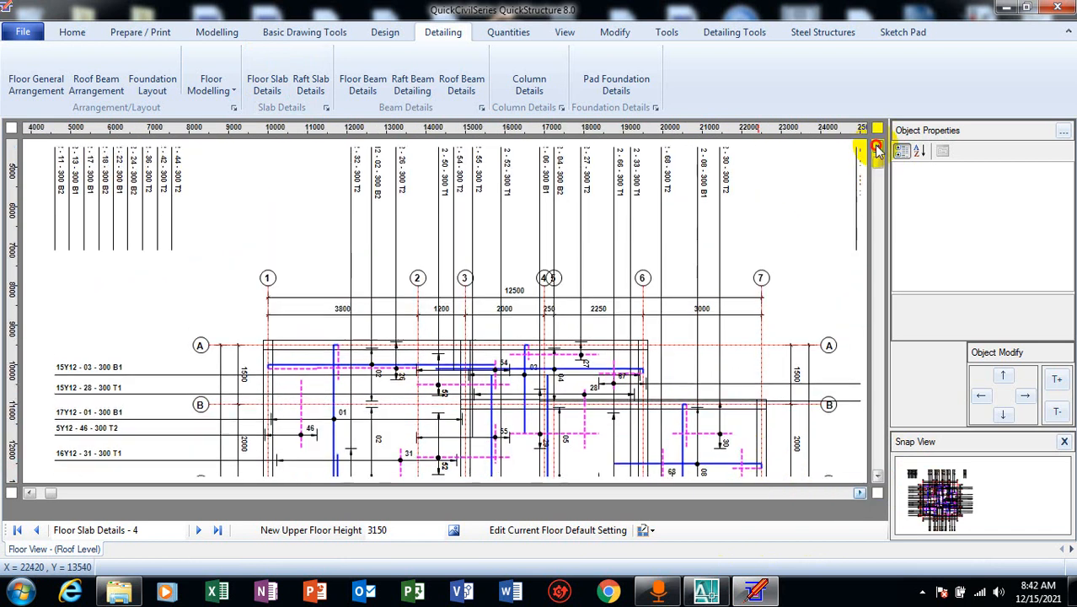
left_click(876, 150)
left_click(876, 149)
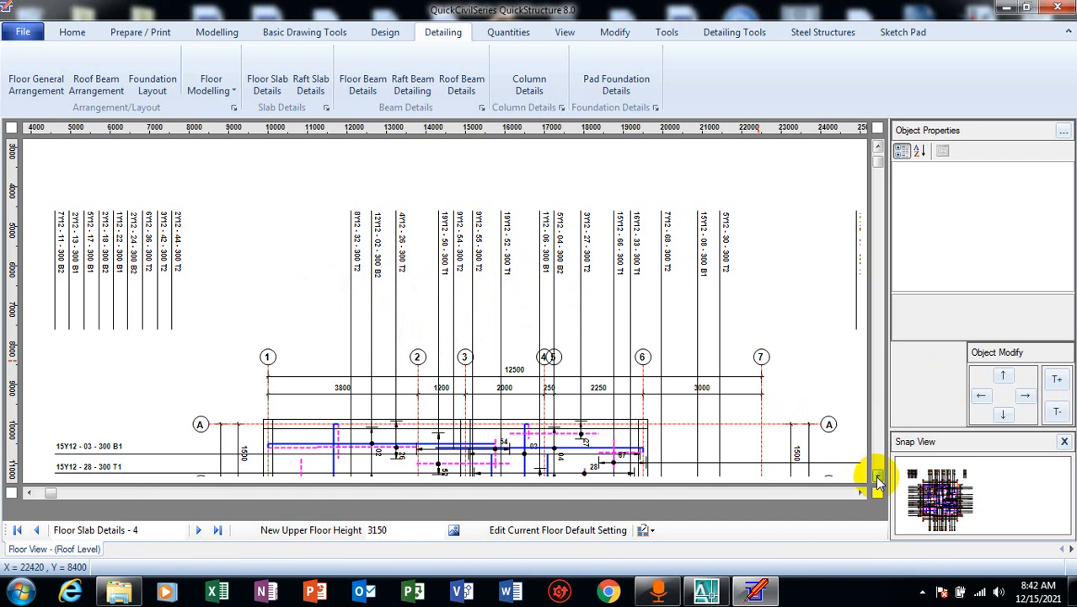
left_click(876, 479)
left_click(876, 479)
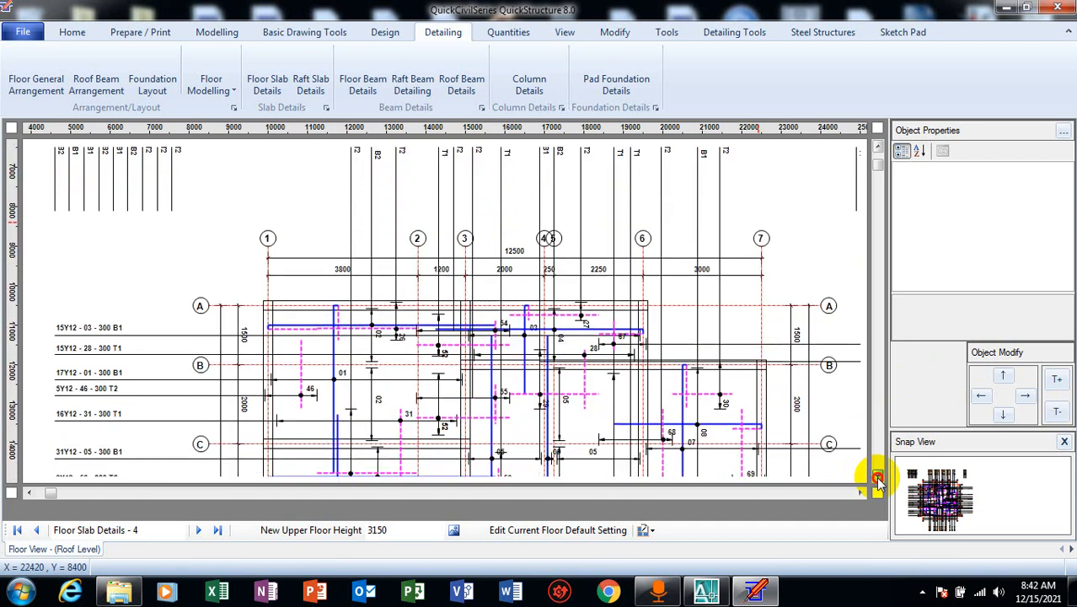
left_click(876, 479)
left_click(876, 478)
left_click(876, 478)
left_click(876, 479)
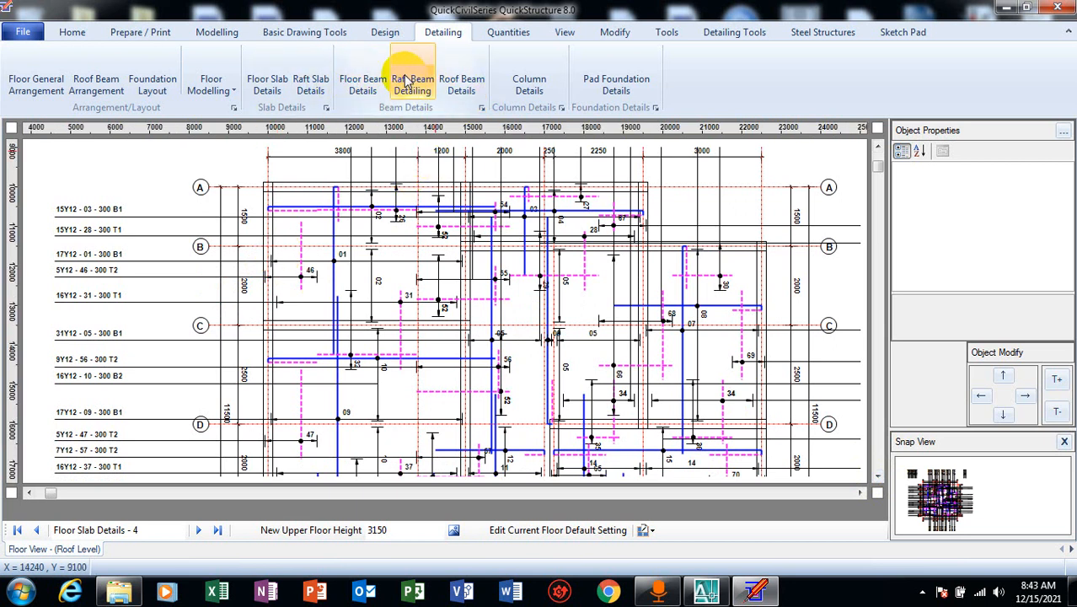
Step: Generate the floor beam details drawing and try to generate the column details for Column 1 (CT 1)
left_click(357, 86)
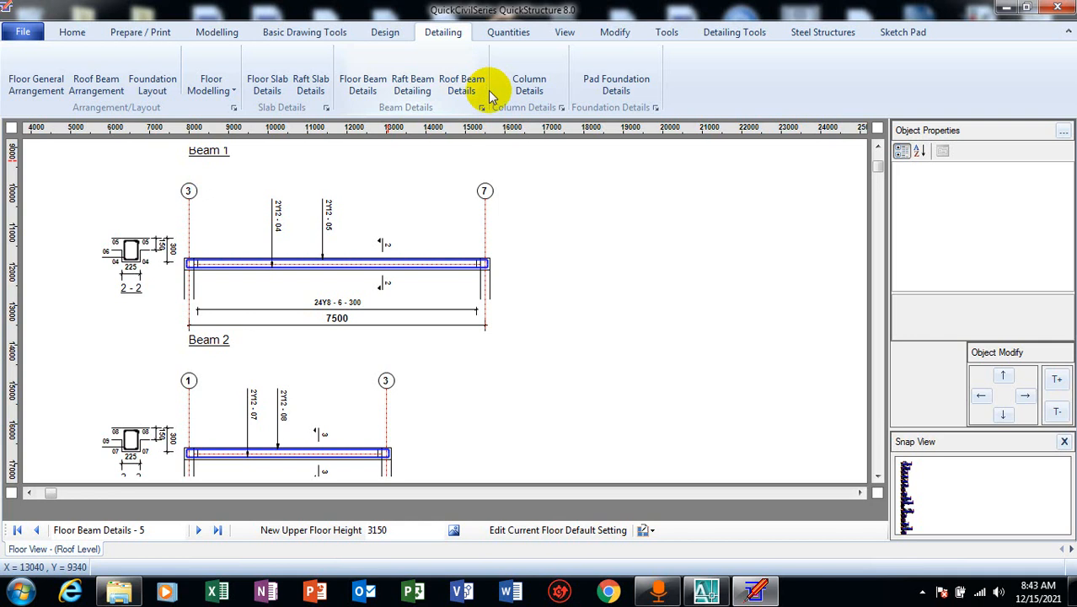
left_click(542, 84)
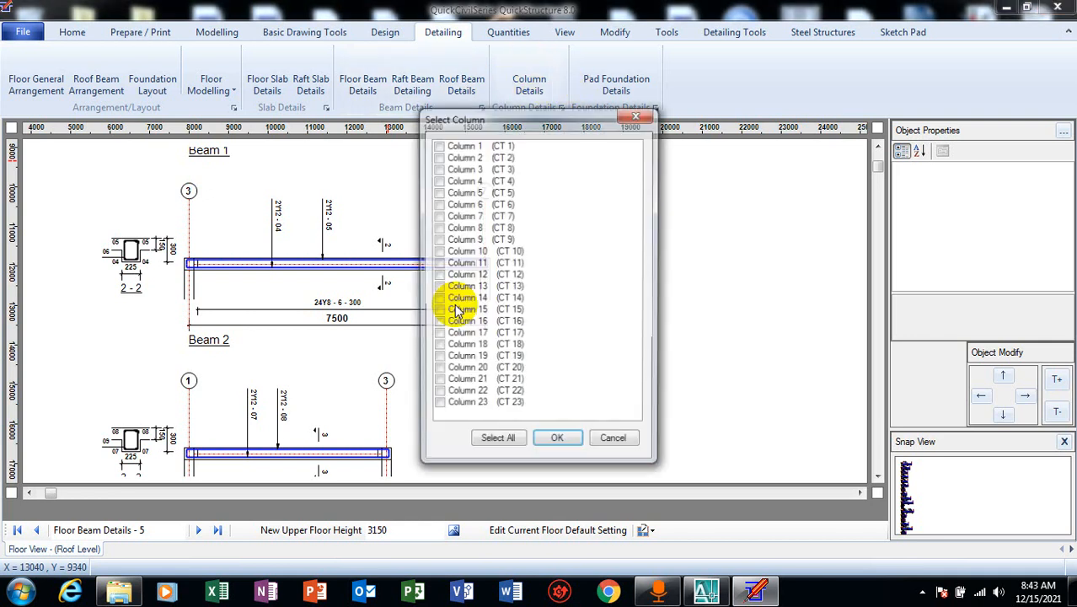
left_click(437, 145)
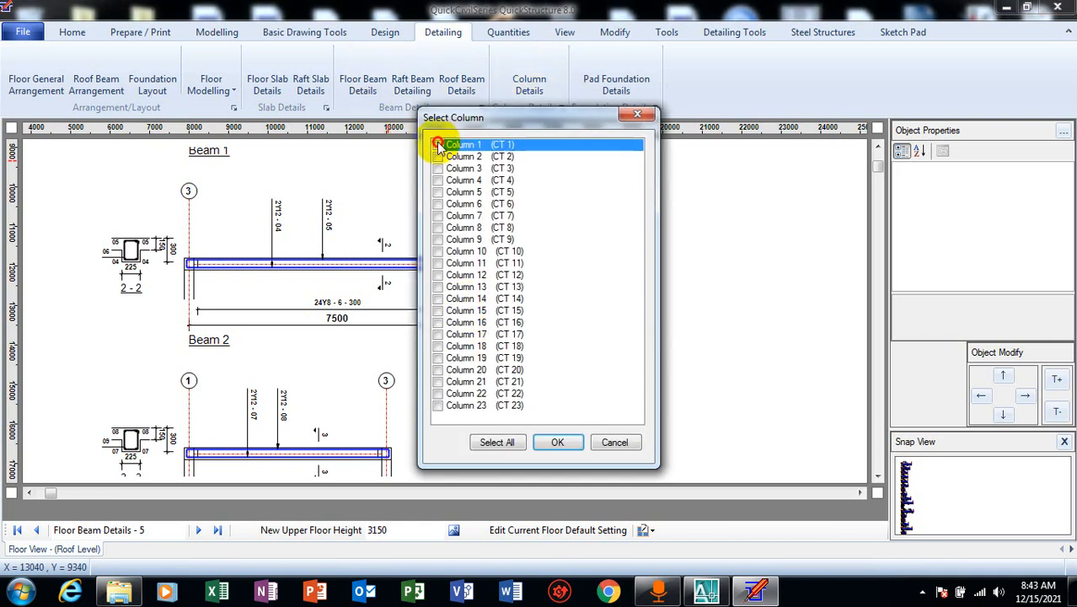
left_click(558, 441)
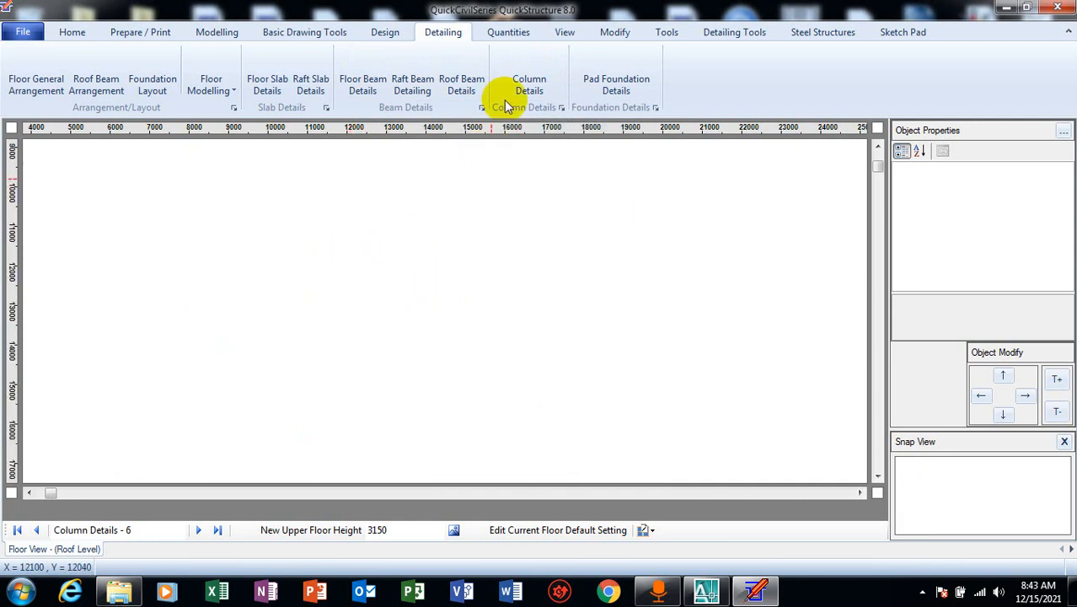
Step: Generate the column details drawing again for Column 1 (CT 1) and bring its elevation and sections into view
left_click(526, 85)
left_click(437, 145)
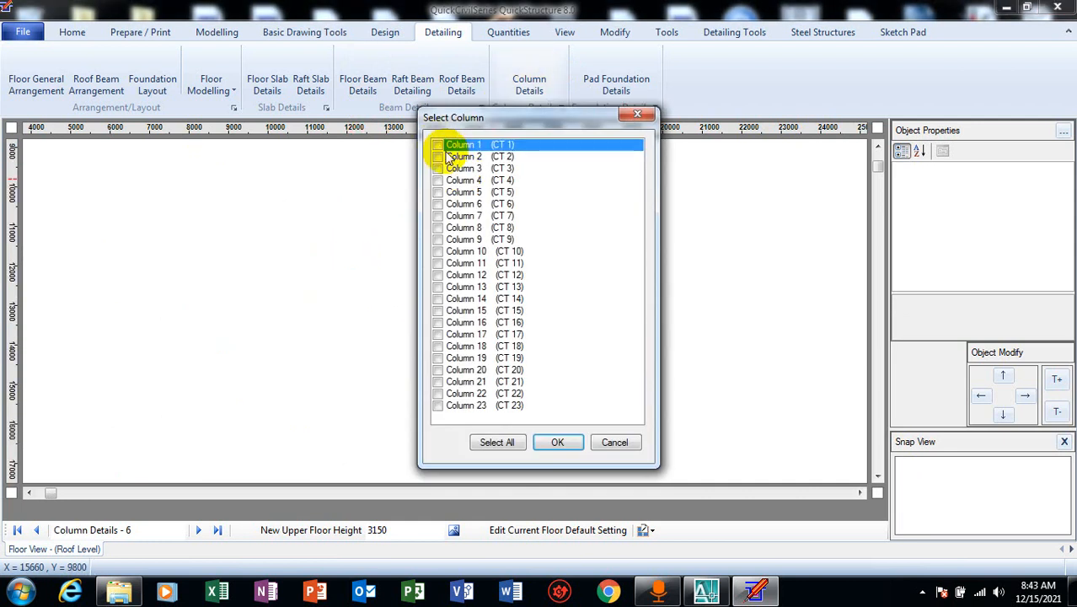
left_click(549, 443)
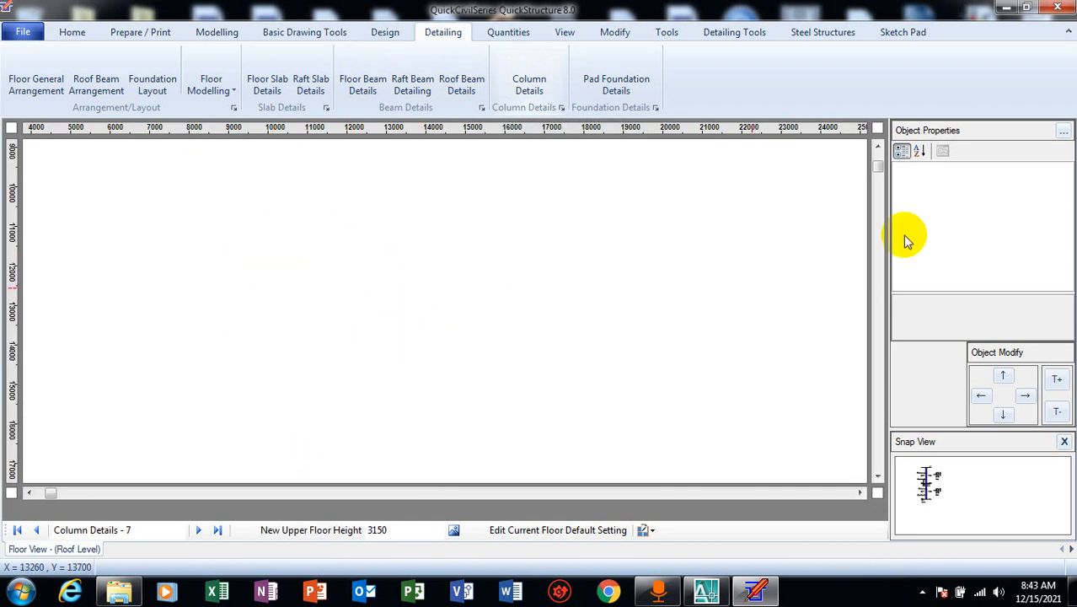
left_click_drag(883, 162, 874, 154)
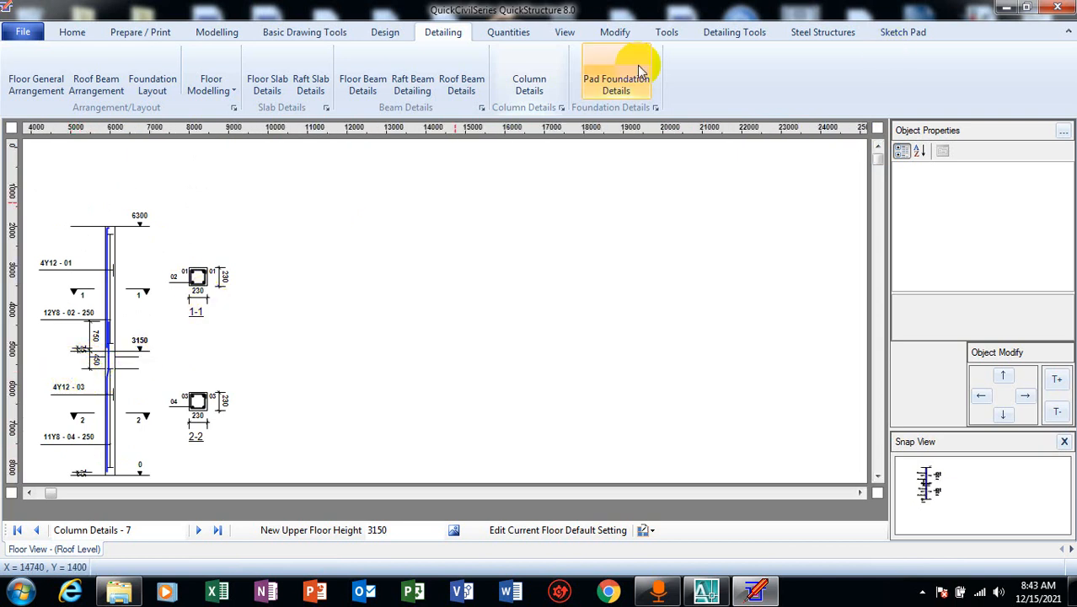
Step: Try to generate the pad foundation details and dismiss the foundation selection
left_click(615, 85)
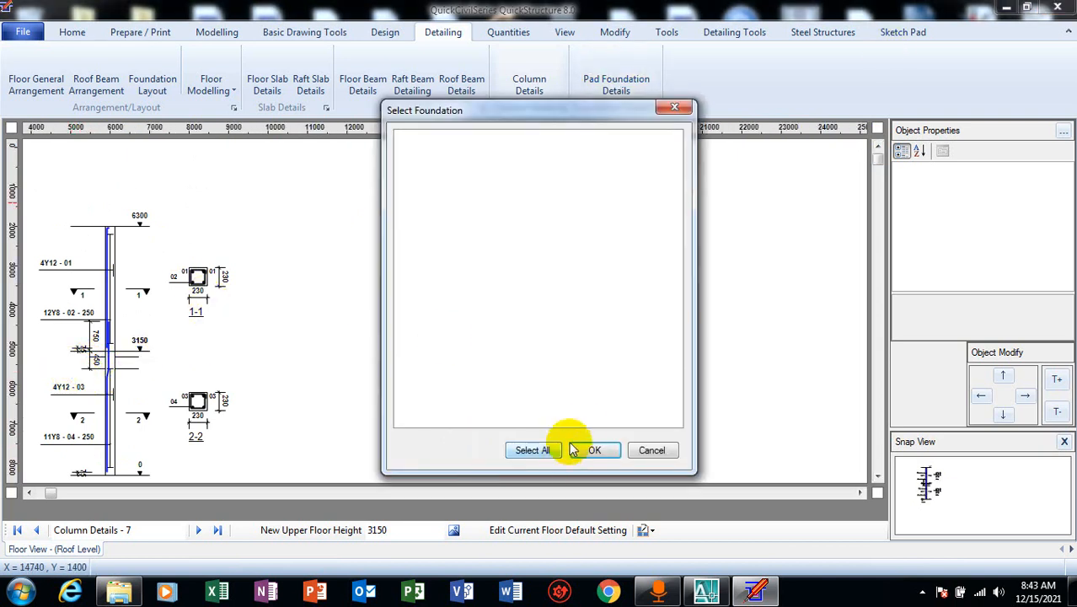
left_click(676, 107)
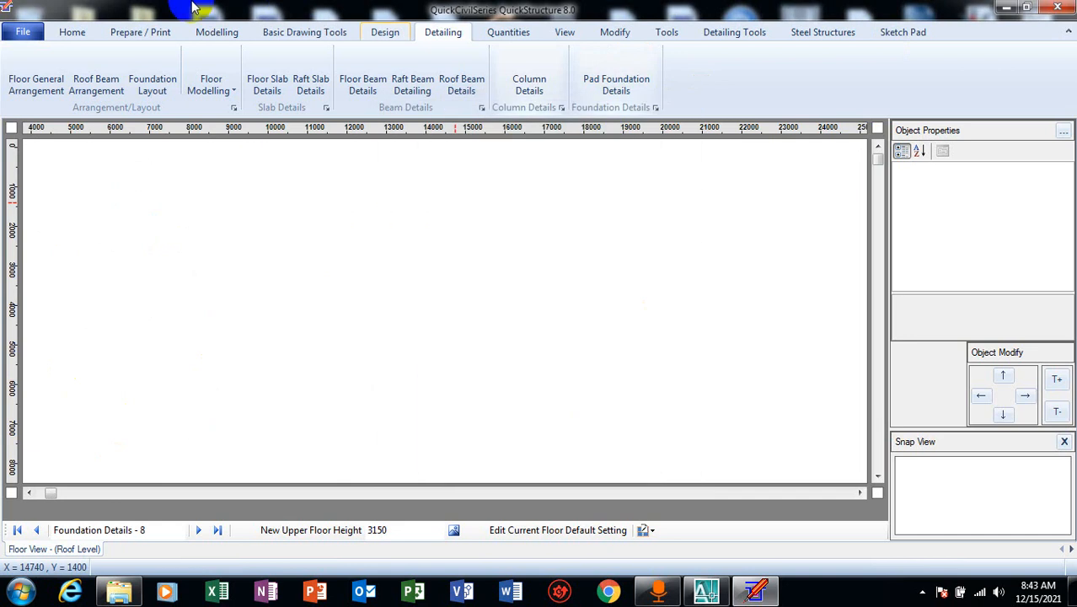
left_click(160, 34)
left_click(212, 33)
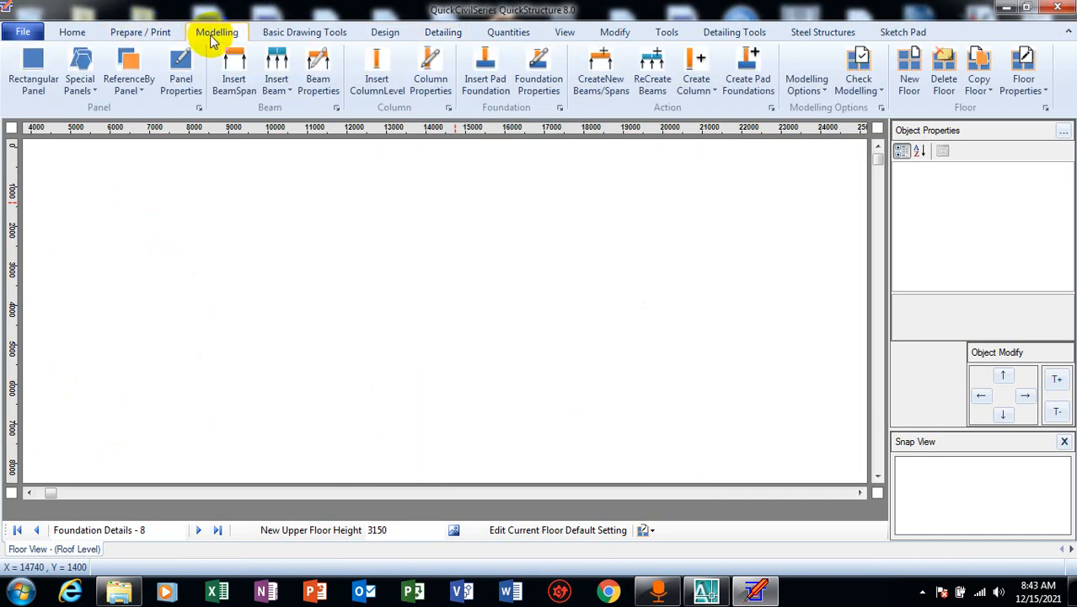
left_click(154, 37)
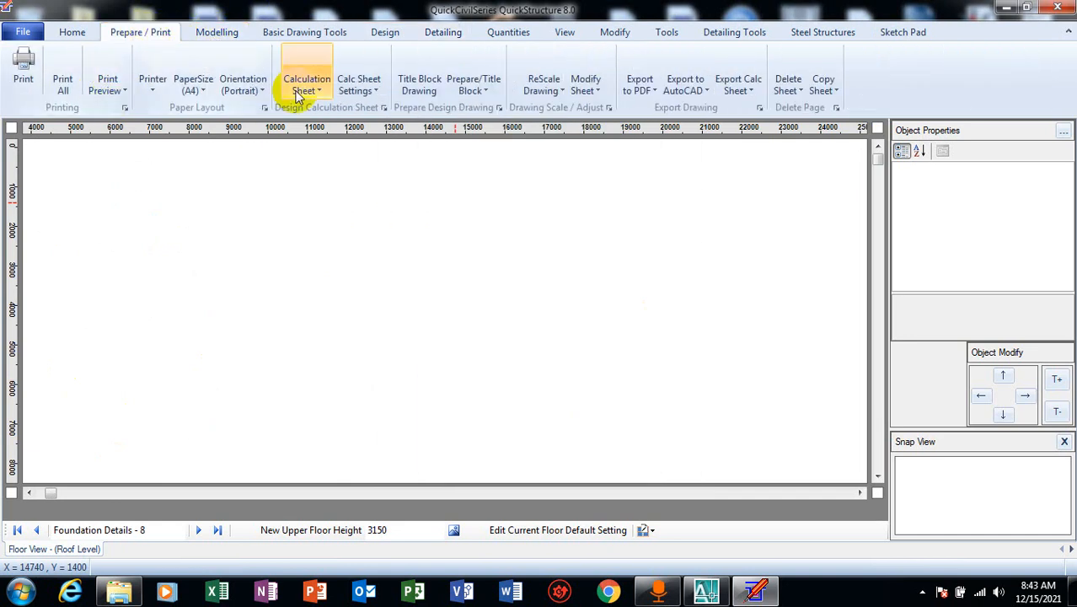
left_click(214, 35)
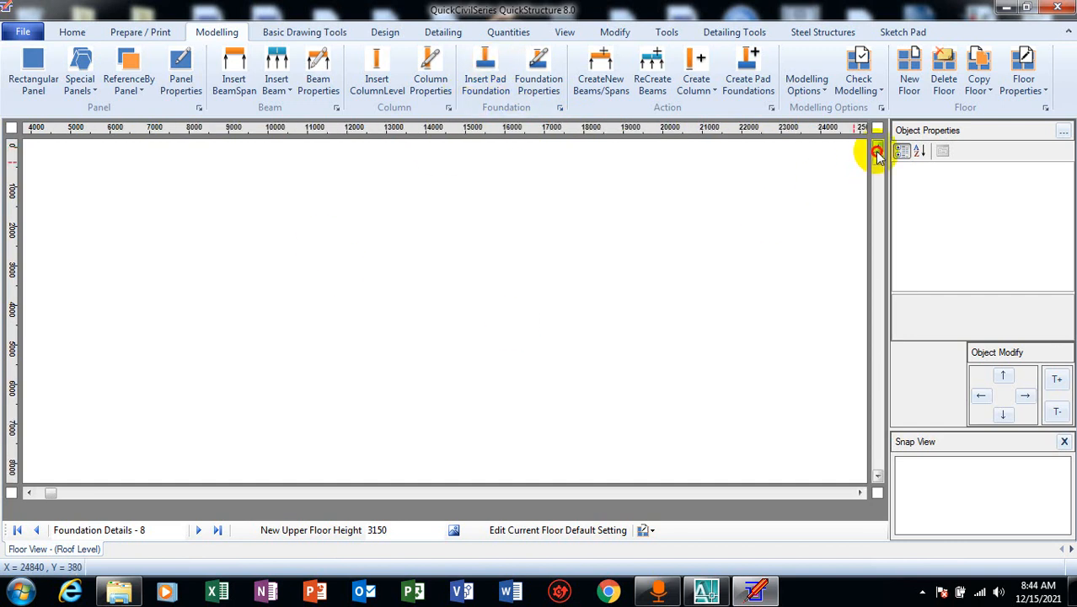
left_click(139, 34)
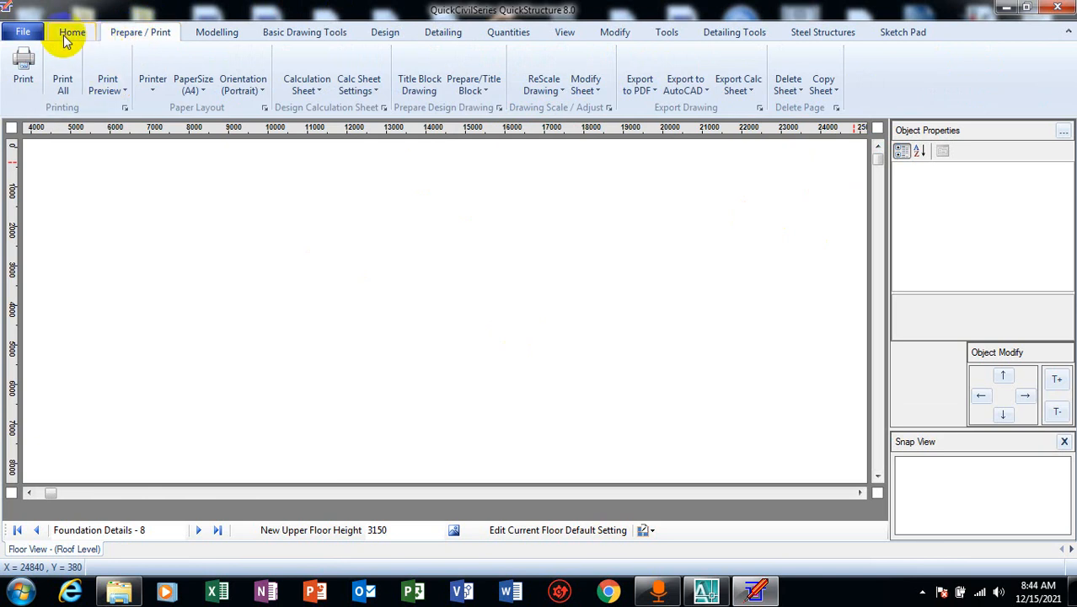
left_click(71, 36)
left_click(126, 34)
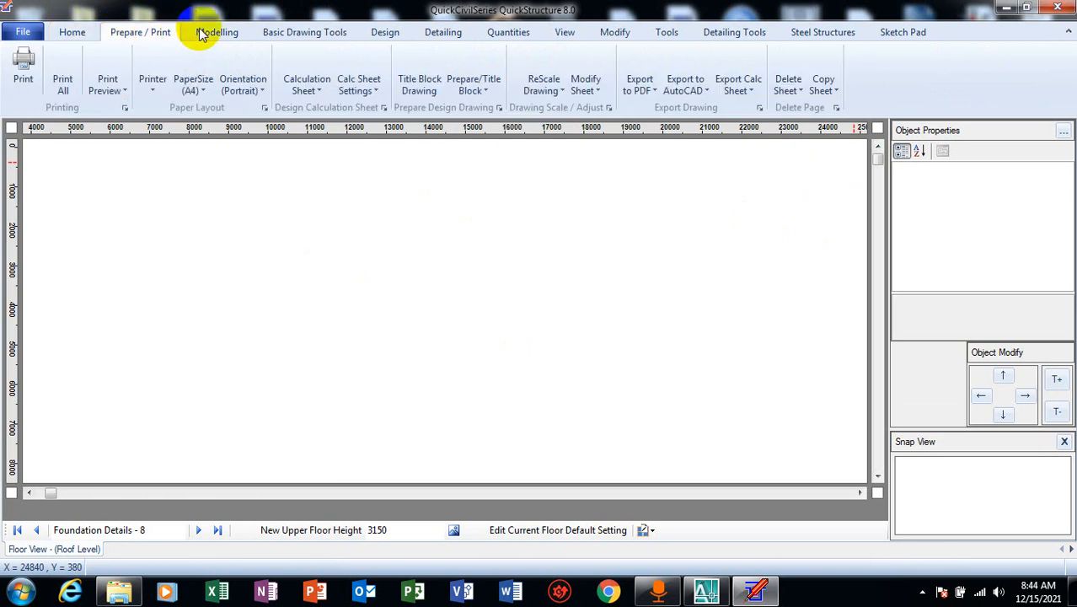
left_click(216, 32)
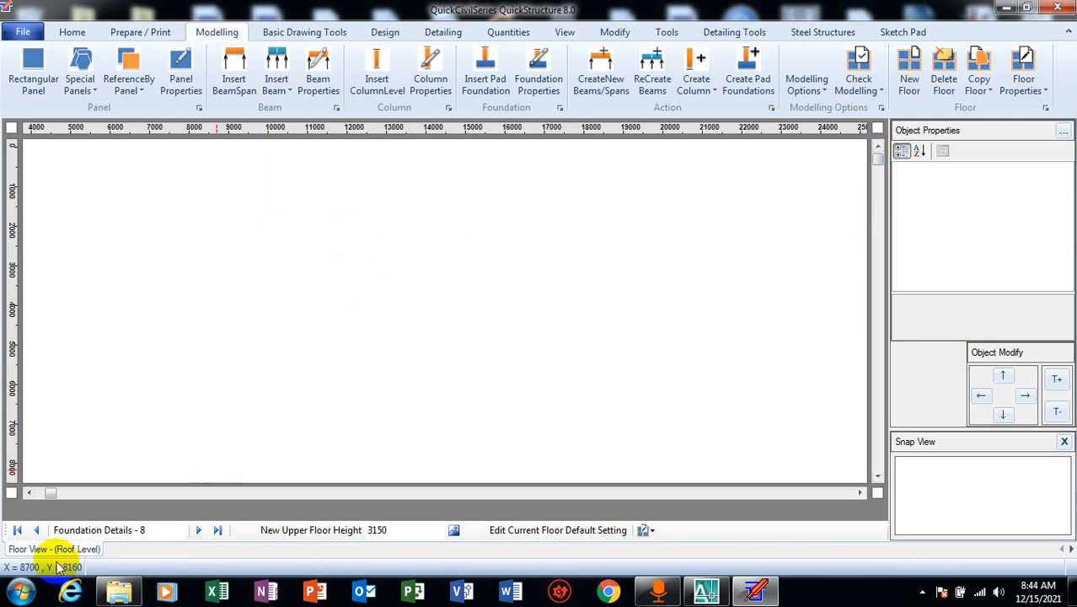
Step: Leave the detail drawings and switch the active view to the ground floor model
left_click(36, 529)
left_click(36, 530)
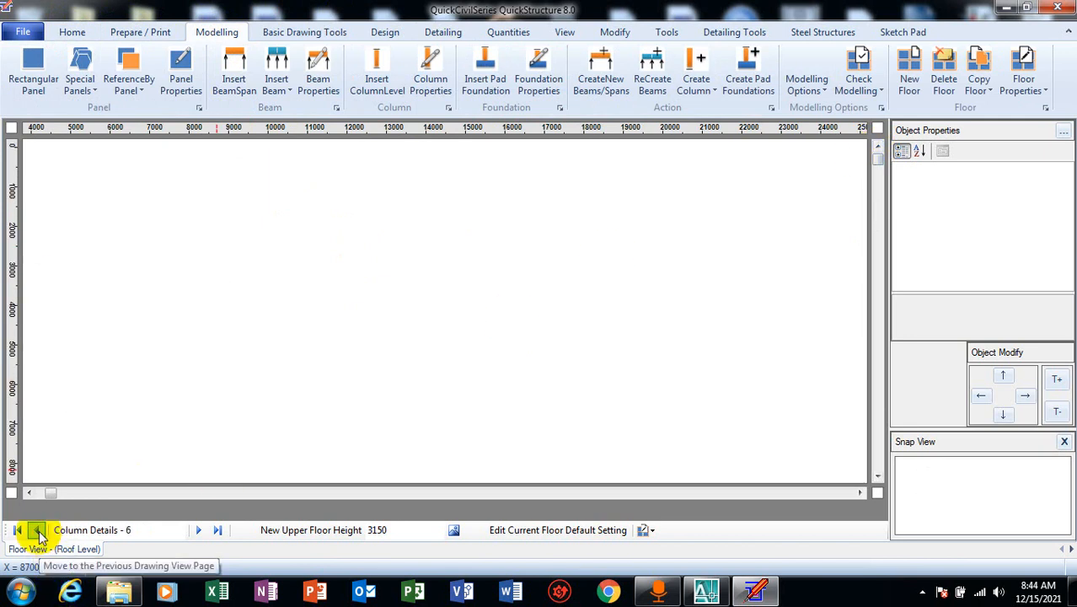
left_click(37, 530)
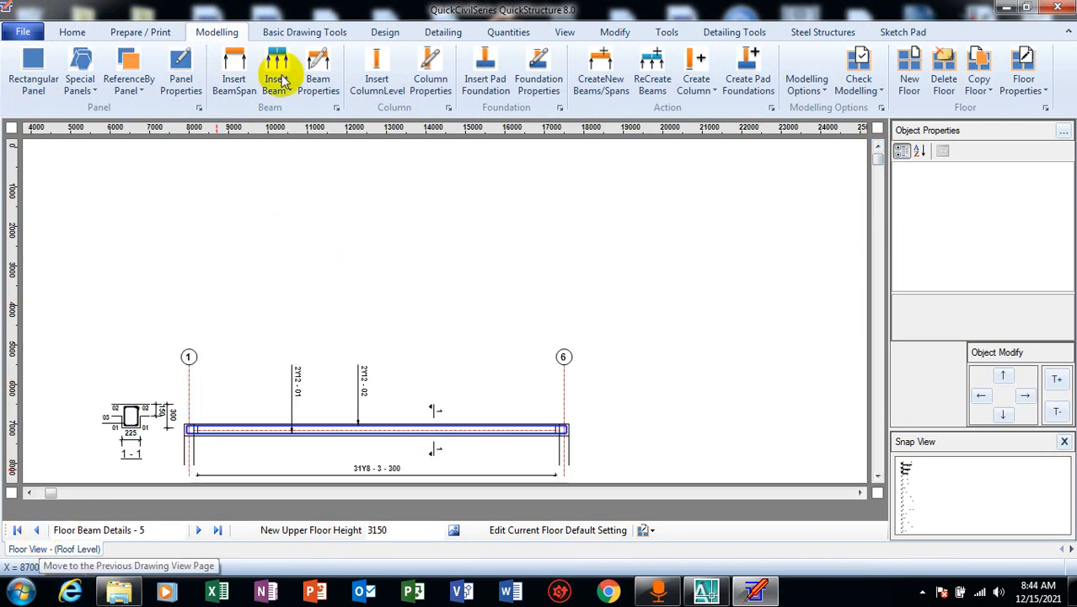
left_click(565, 32)
left_click(150, 83)
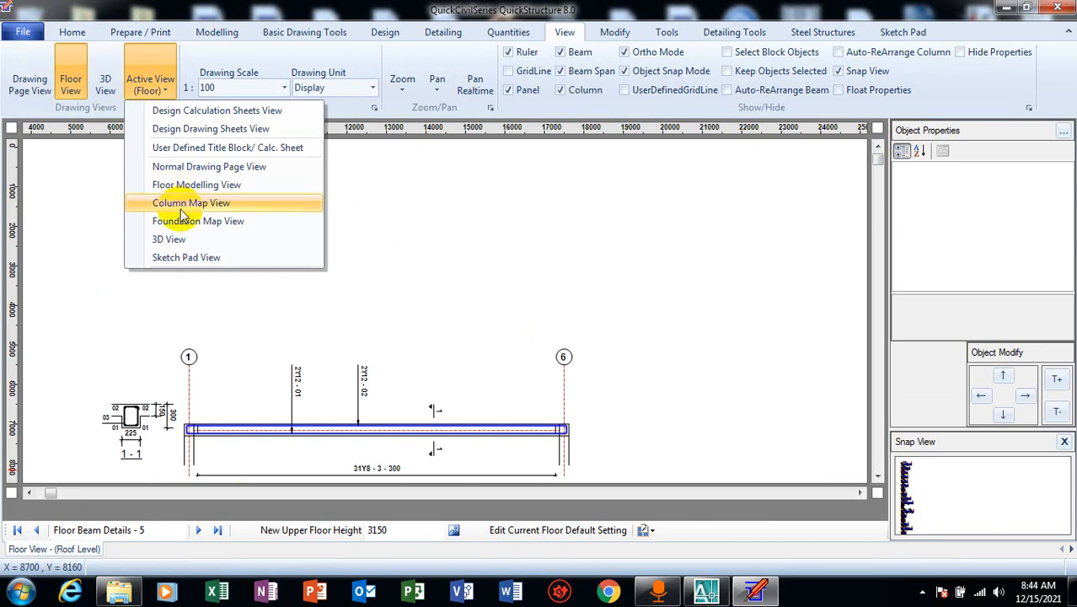
left_click(224, 185)
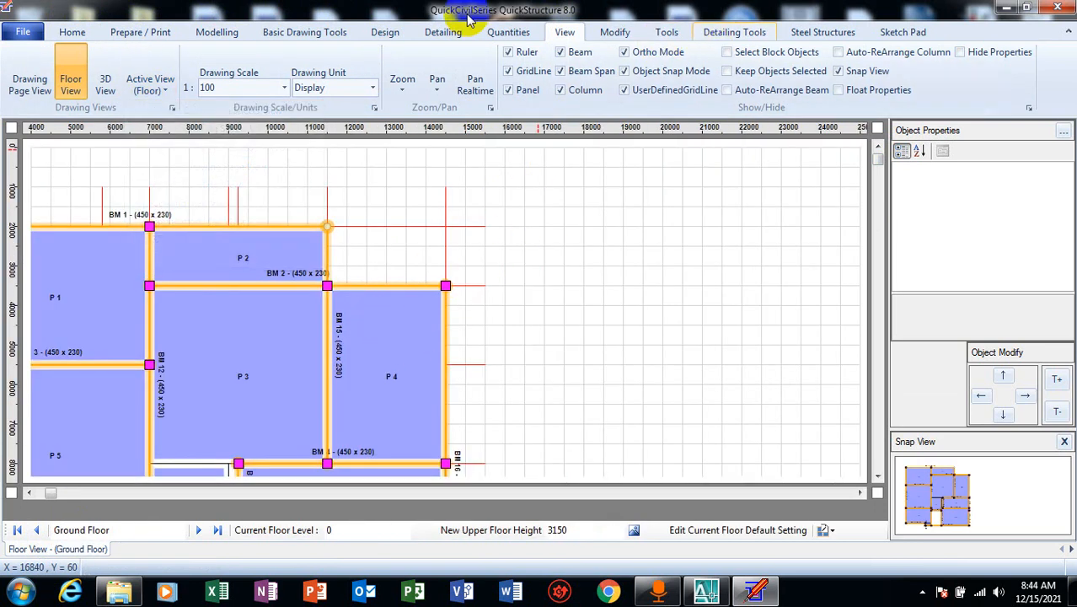
Step: Create pad foundations automatically for the columns of the model
left_click(221, 32)
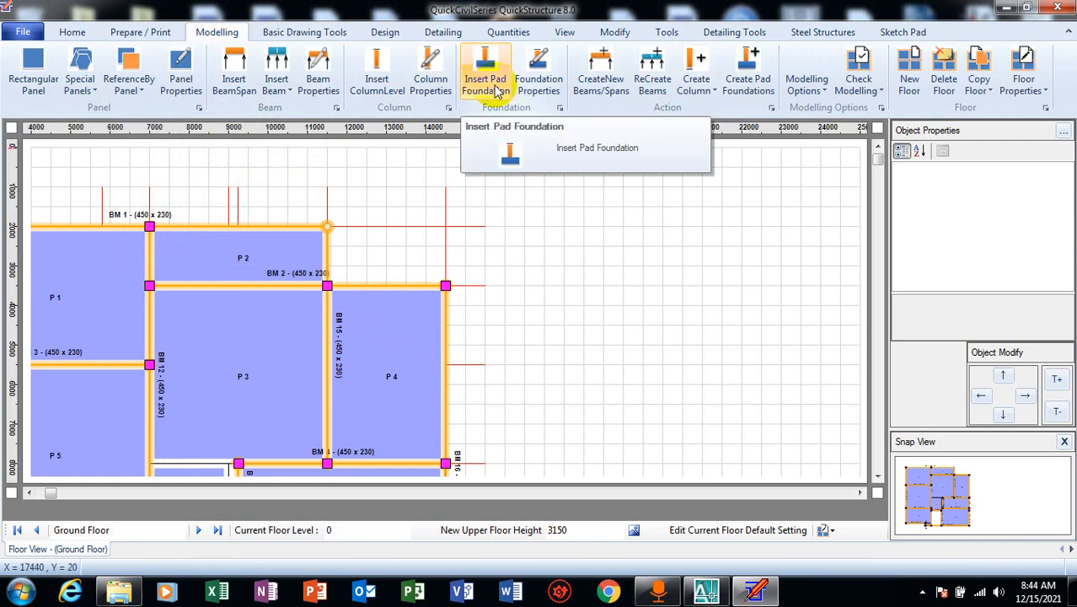
left_click(745, 76)
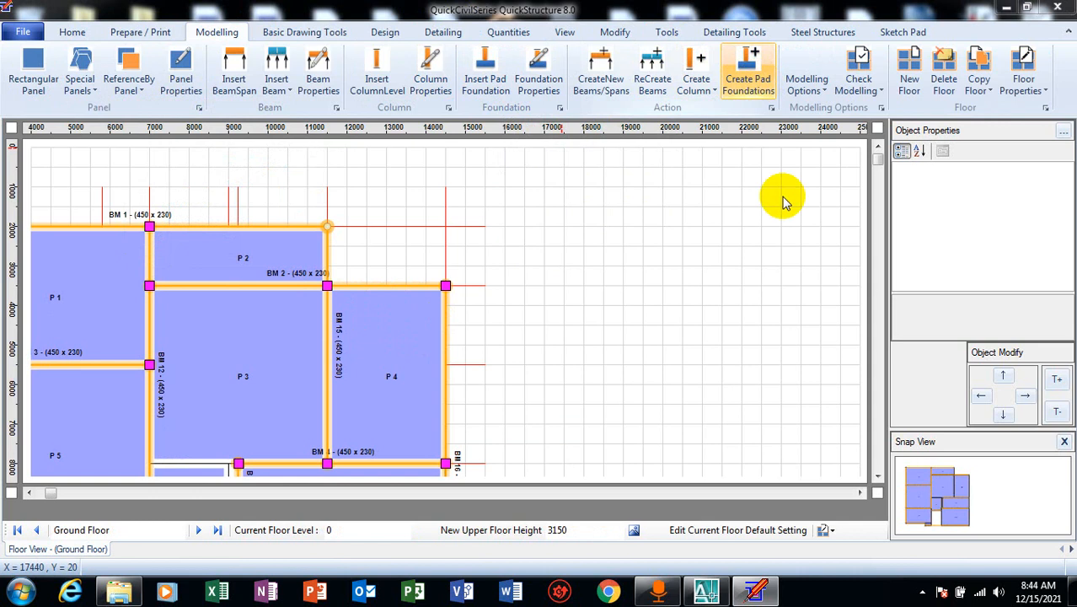
left_click(689, 352)
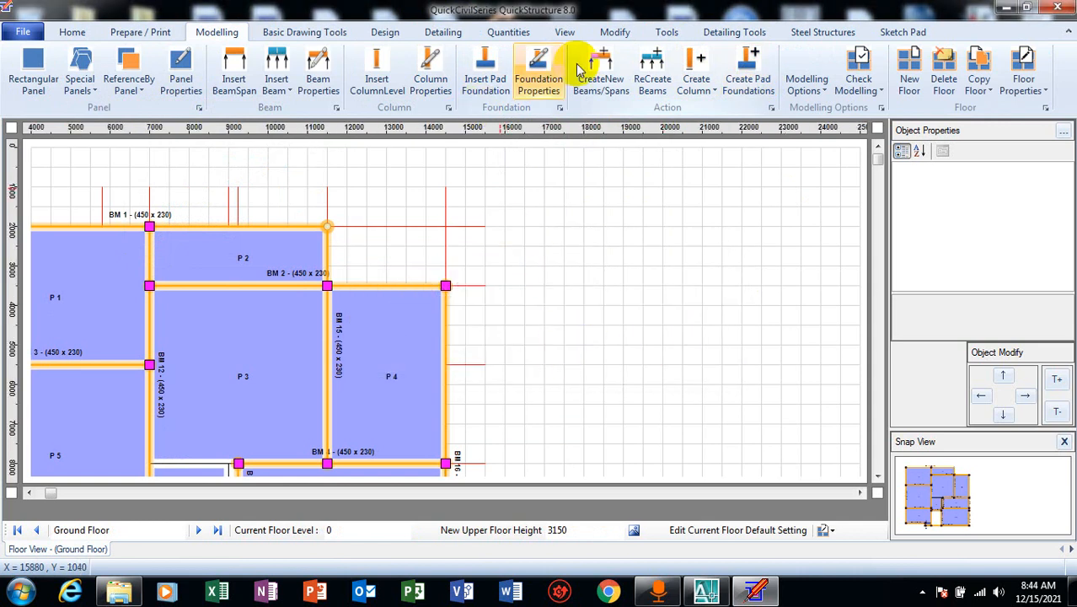
Step: Show the structure in 3D and examine the pad foundations beneath the columns
left_click(563, 31)
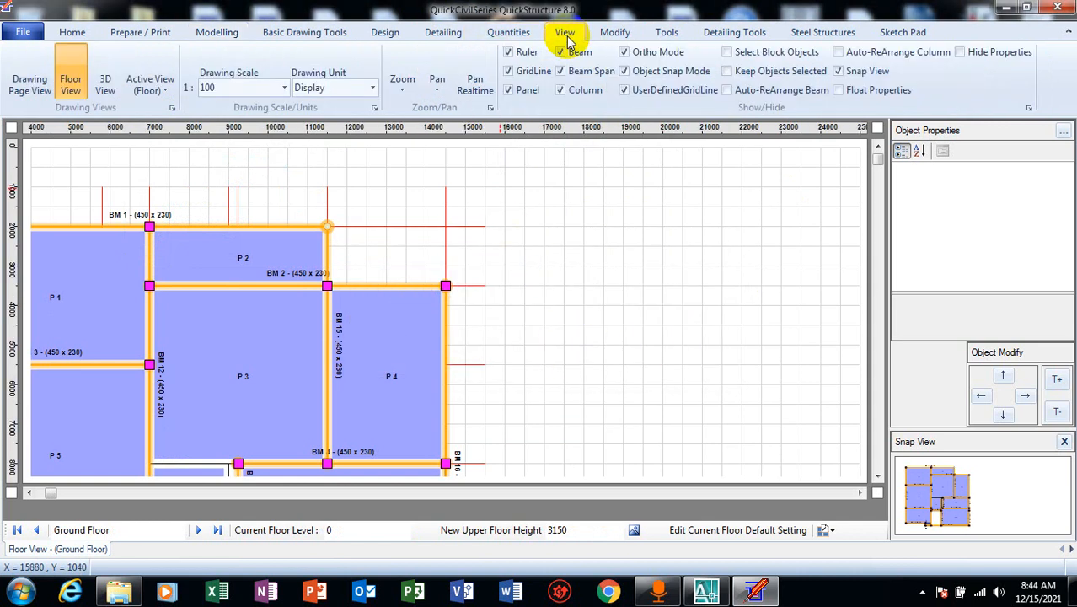
left_click(108, 78)
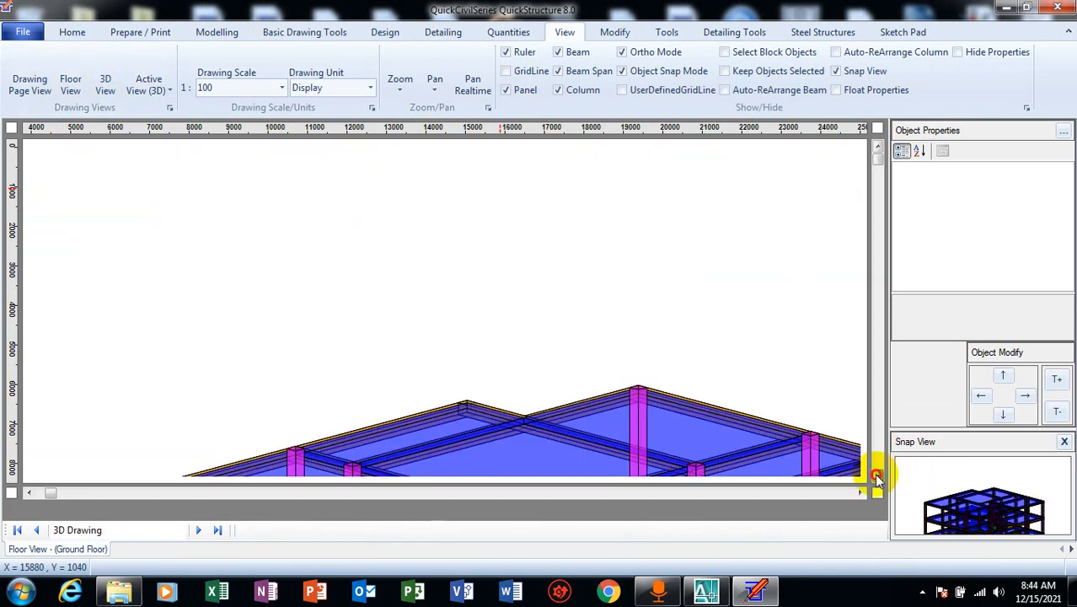
left_click(877, 478)
left_click(877, 478)
left_click(877, 478)
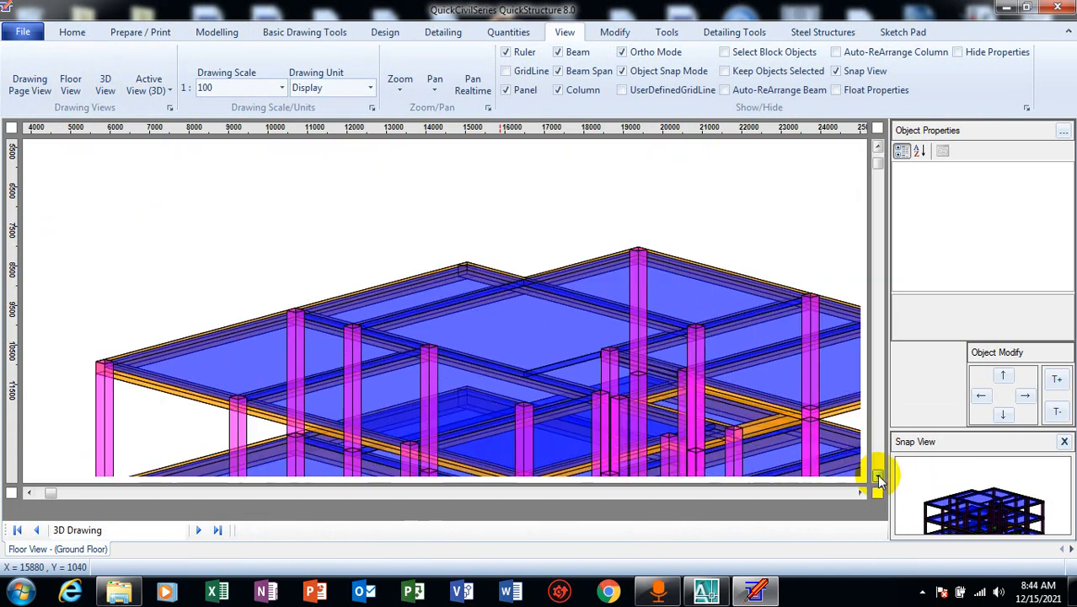
left_click(877, 477)
left_click(880, 477)
left_click(879, 477)
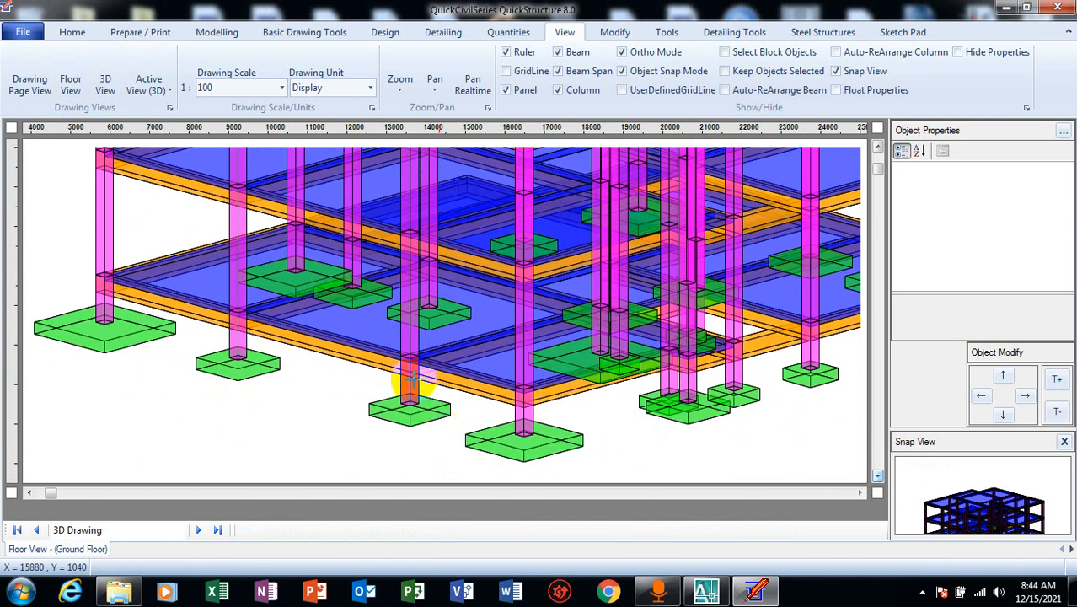
Step: Generate the pad foundation detail drawing for Foundation 1 (BT 1, size 300 x 1850 x 1850) and view its plan and section
left_click(446, 33)
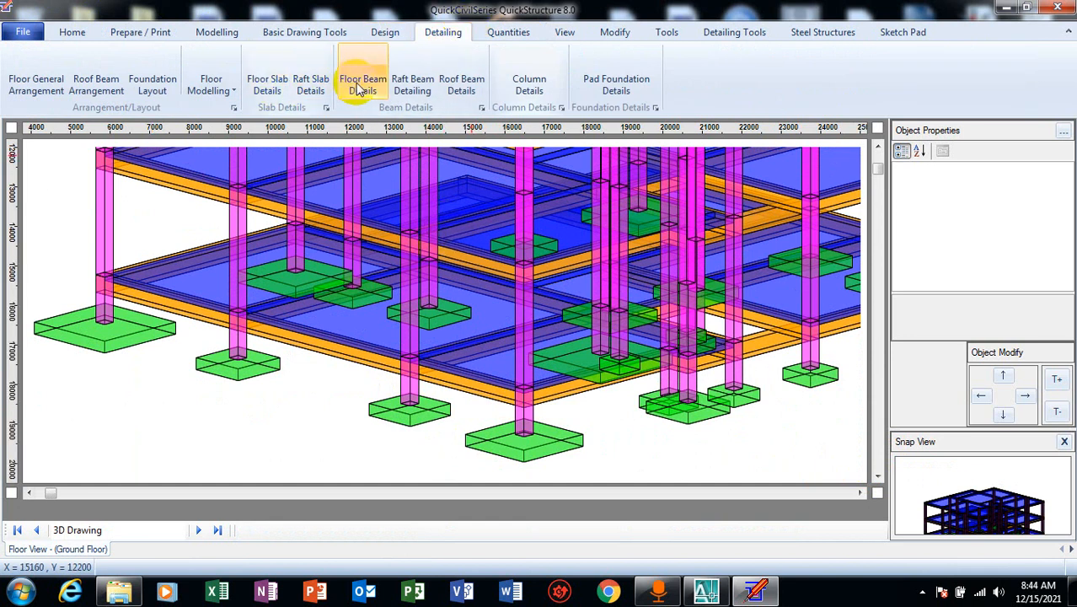
left_click(616, 84)
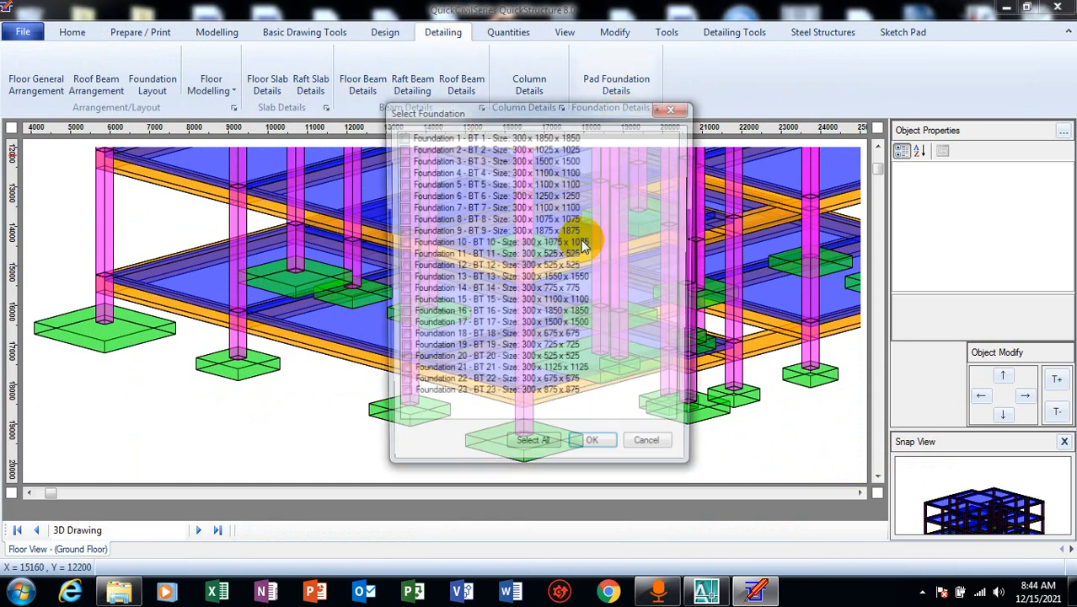
left_click(403, 138)
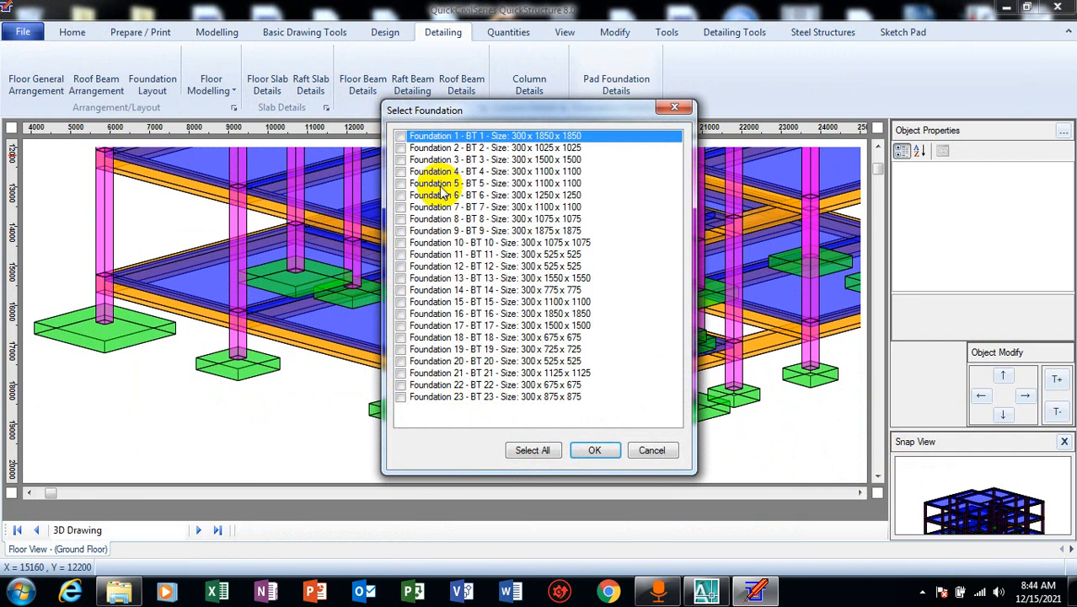
left_click(596, 448)
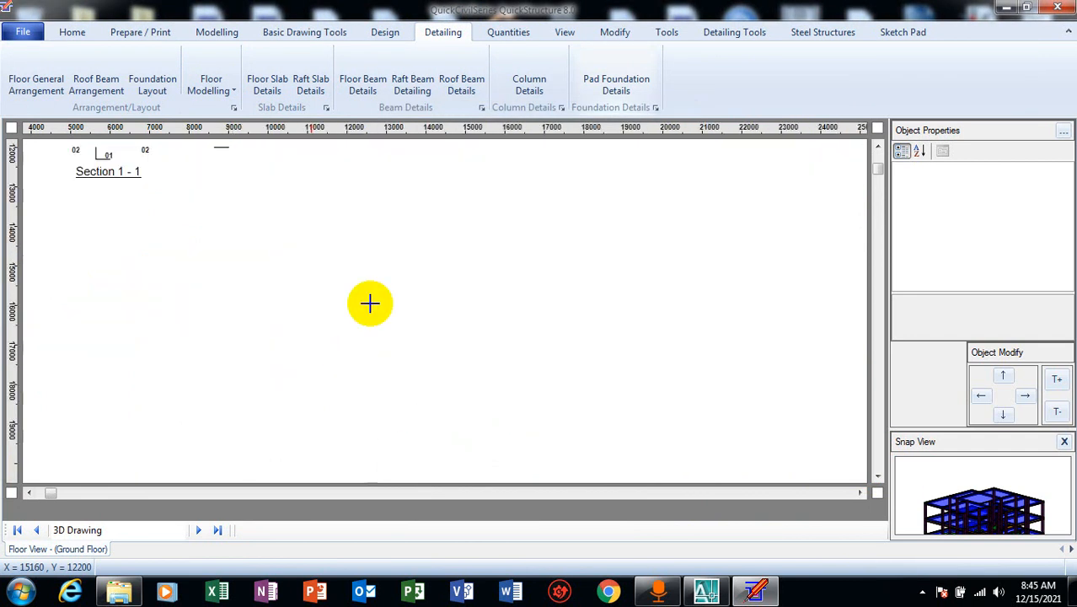
left_click(876, 148)
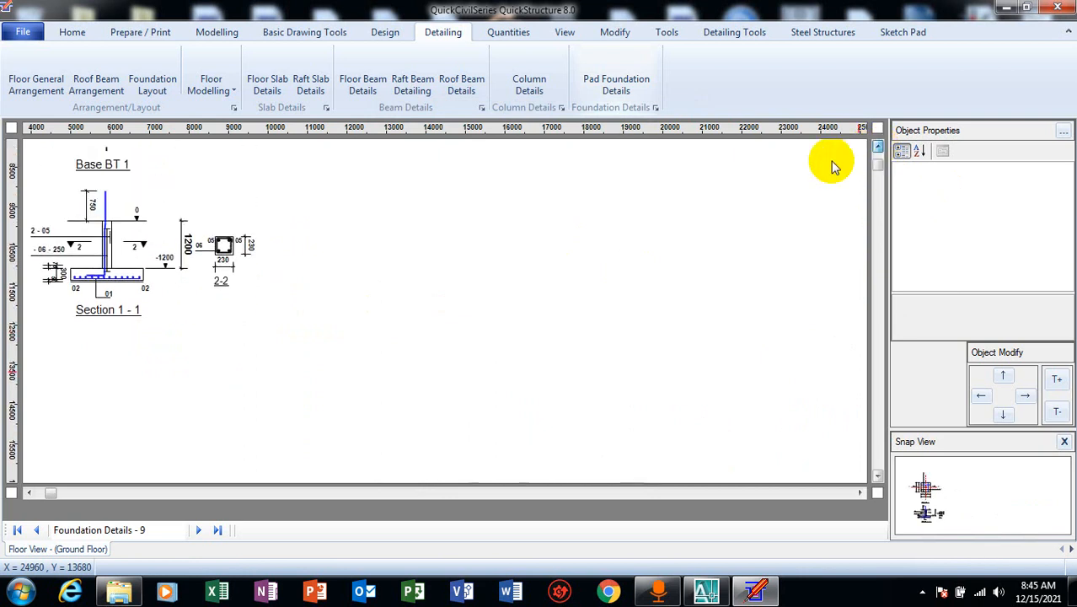
left_click(877, 150)
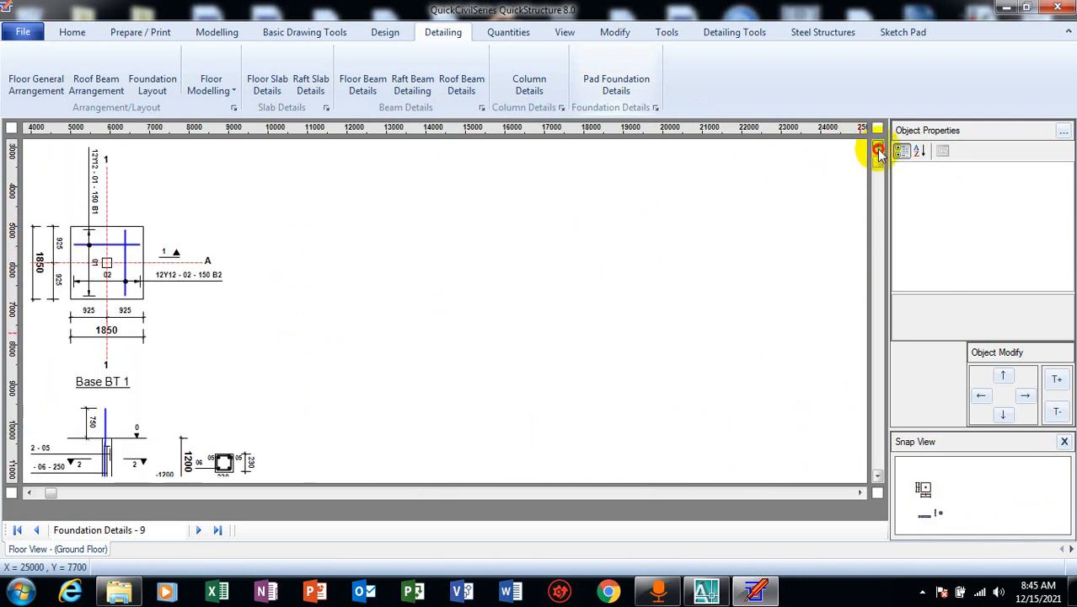
scroll(171, 333, "up", 1)
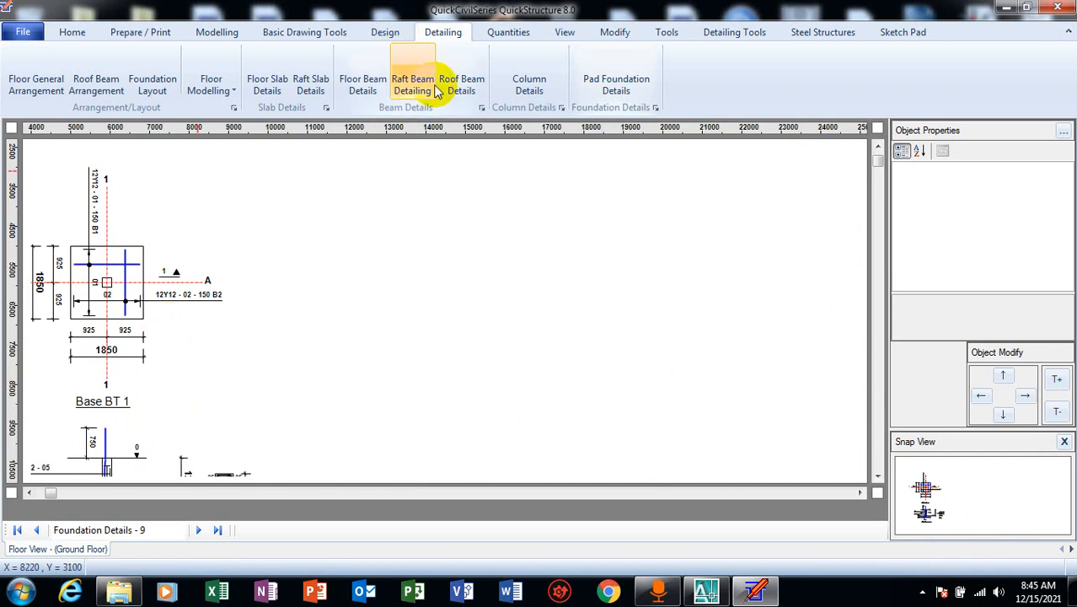
left_click(514, 34)
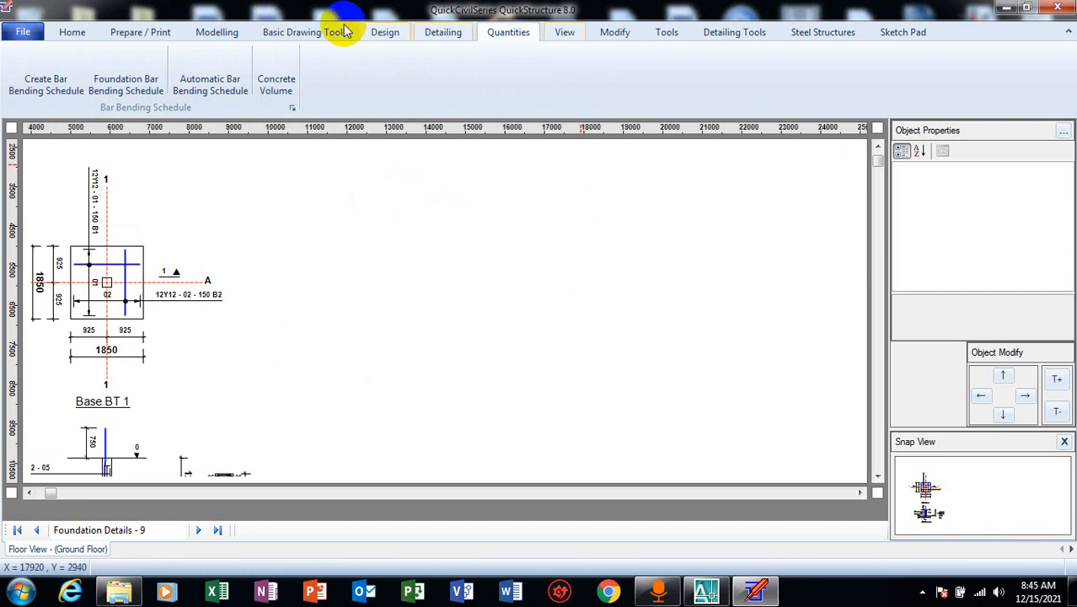
left_click(78, 34)
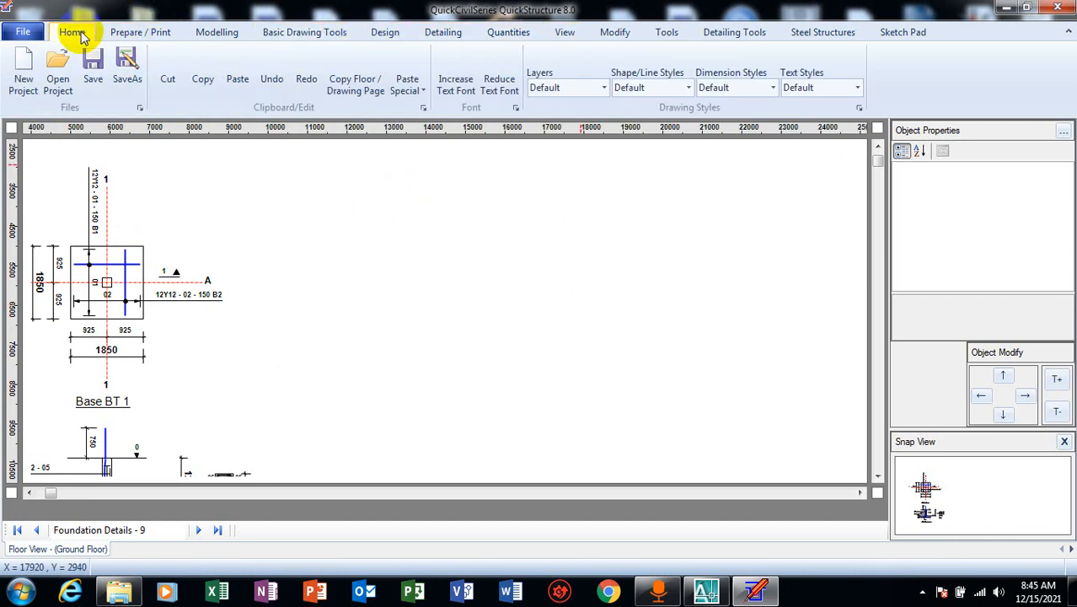
left_click(135, 34)
left_click(215, 33)
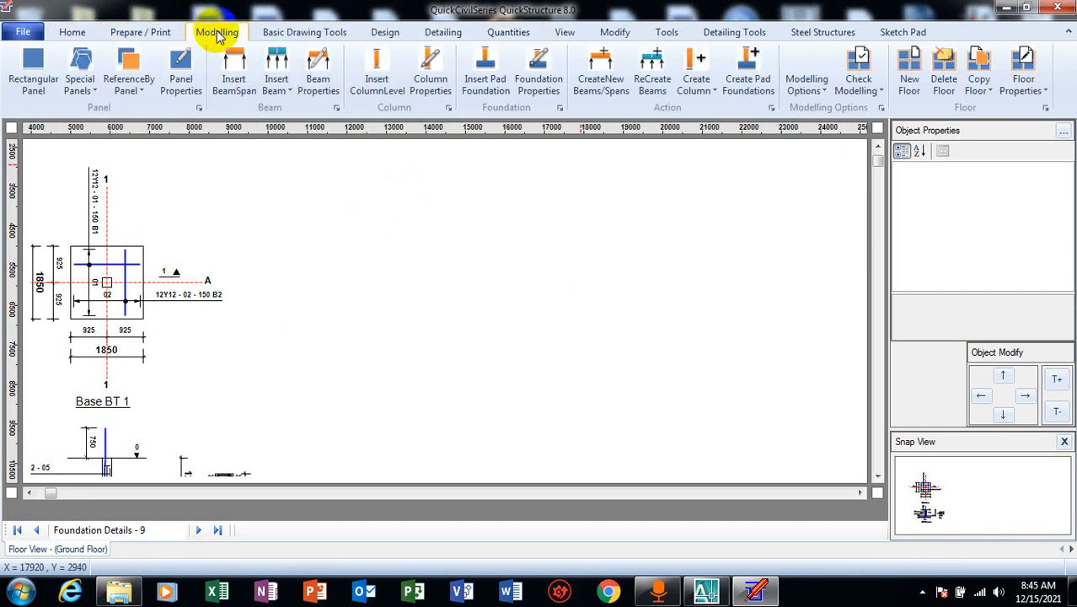
left_click(291, 36)
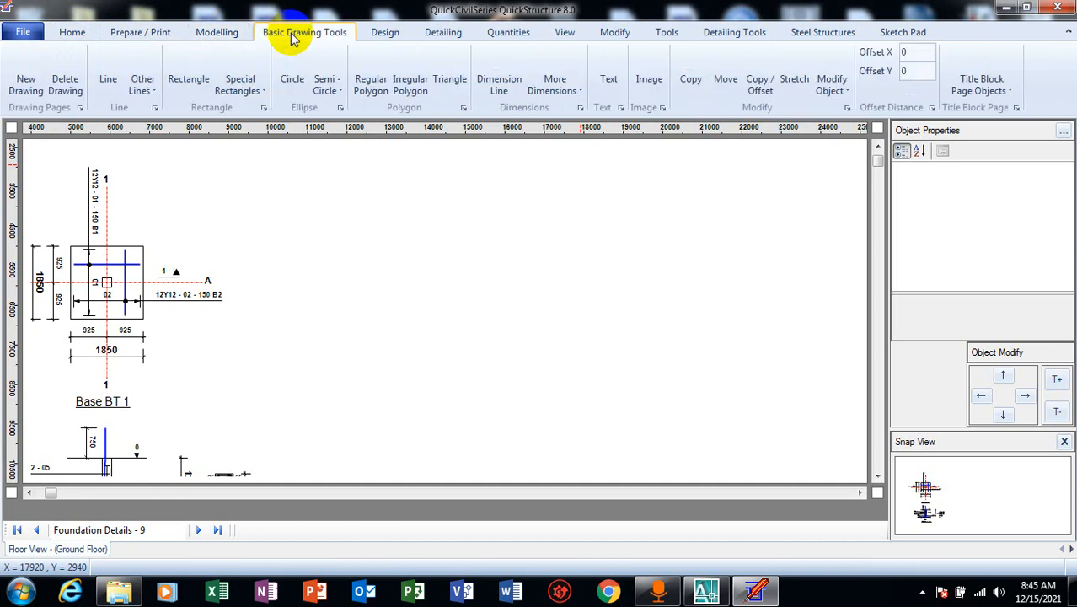
left_click(215, 34)
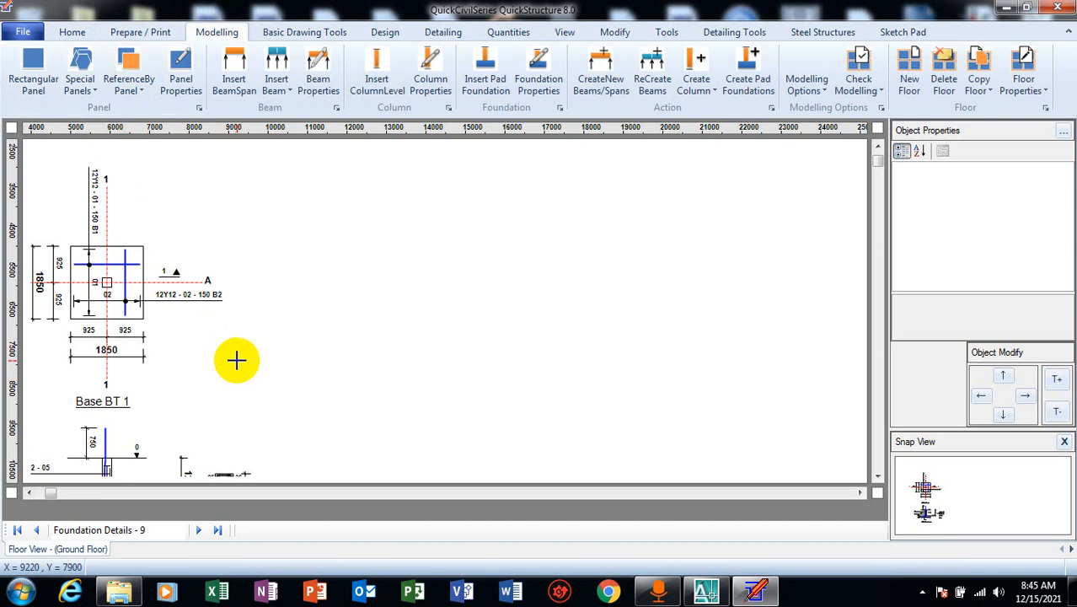
Step: Export all drawing pages in exploded form to an AutoCAD DXF file named "tutorial one" in the Documents library
left_click(23, 32)
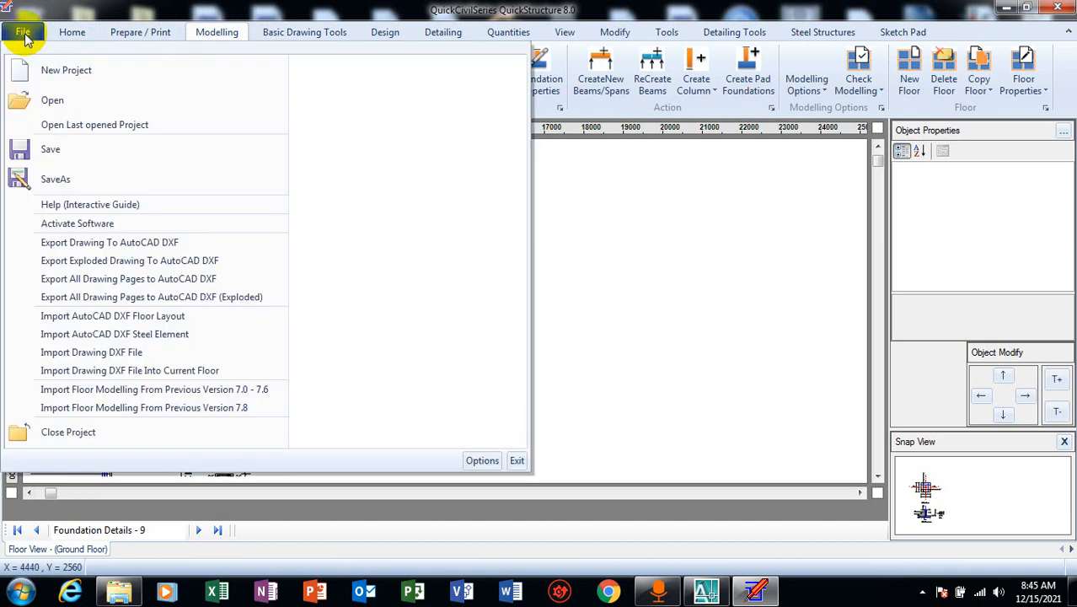
left_click(265, 297)
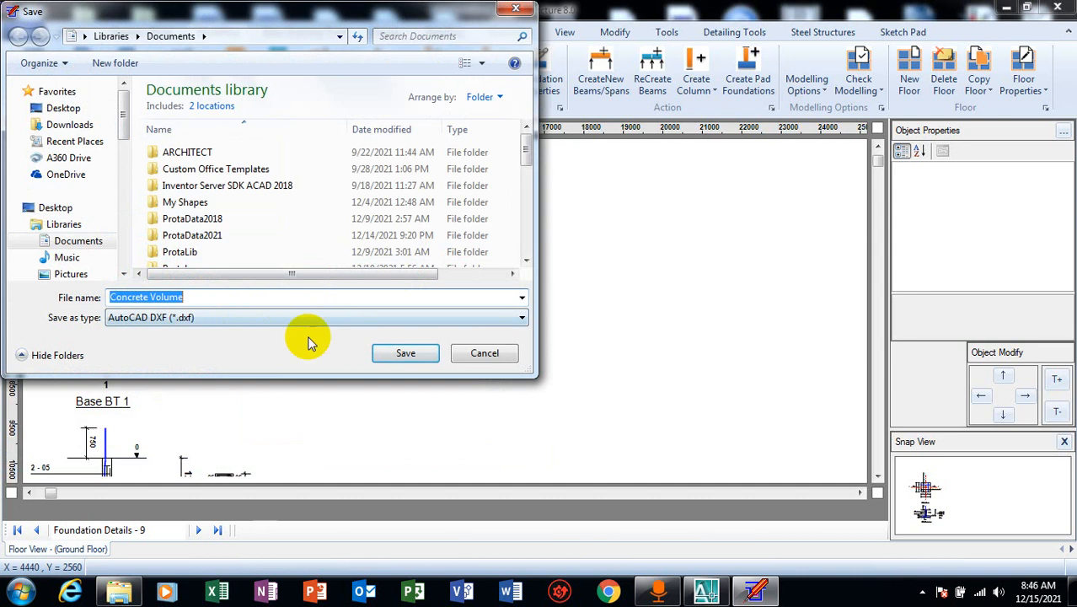
type("tutu")
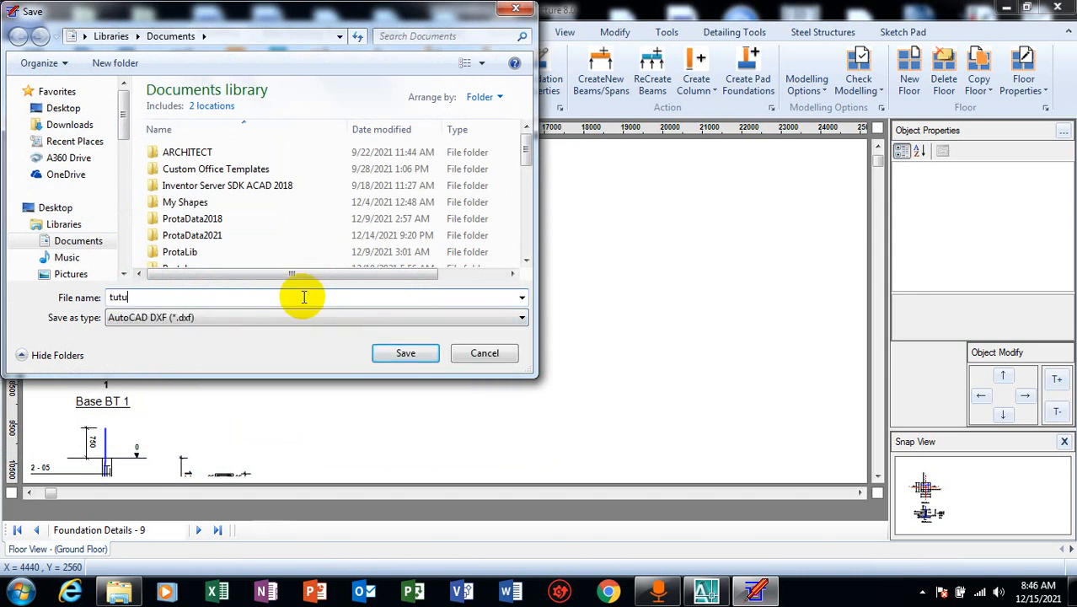
key("BackSpace")
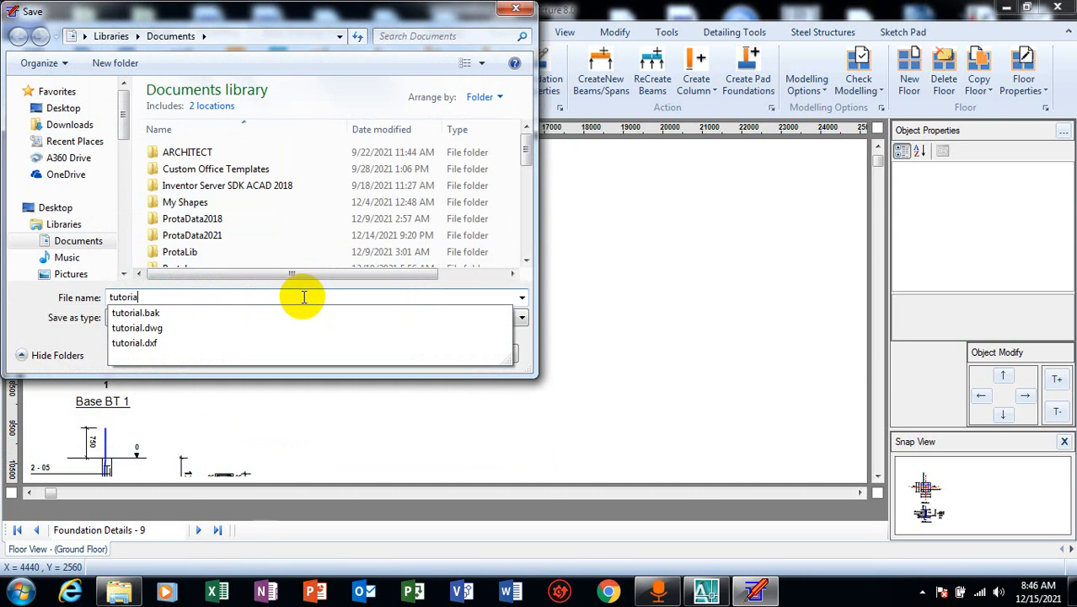
type("orial one")
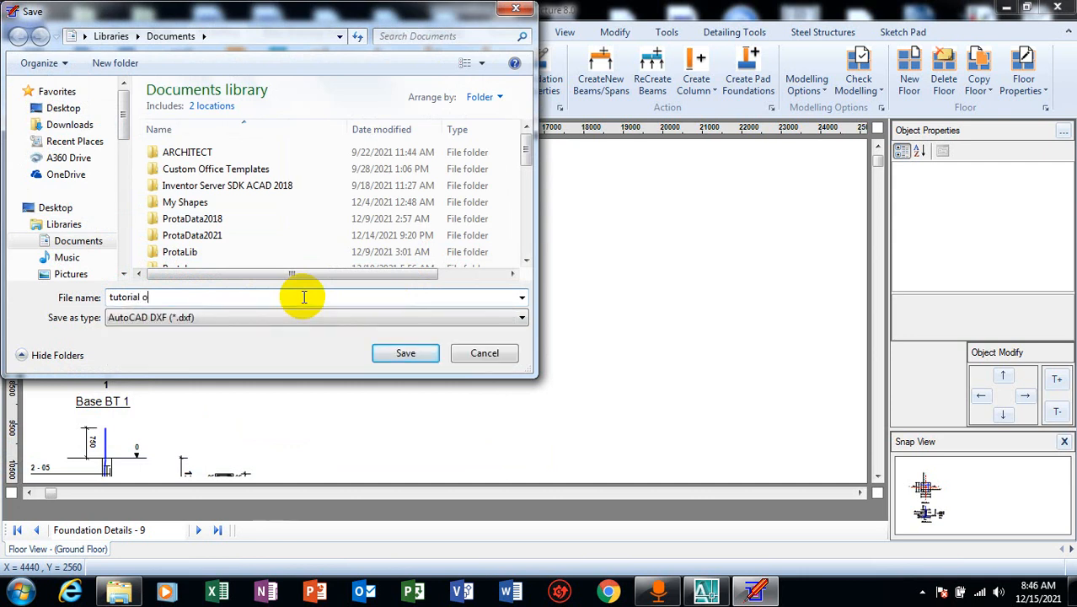
left_click(406, 353)
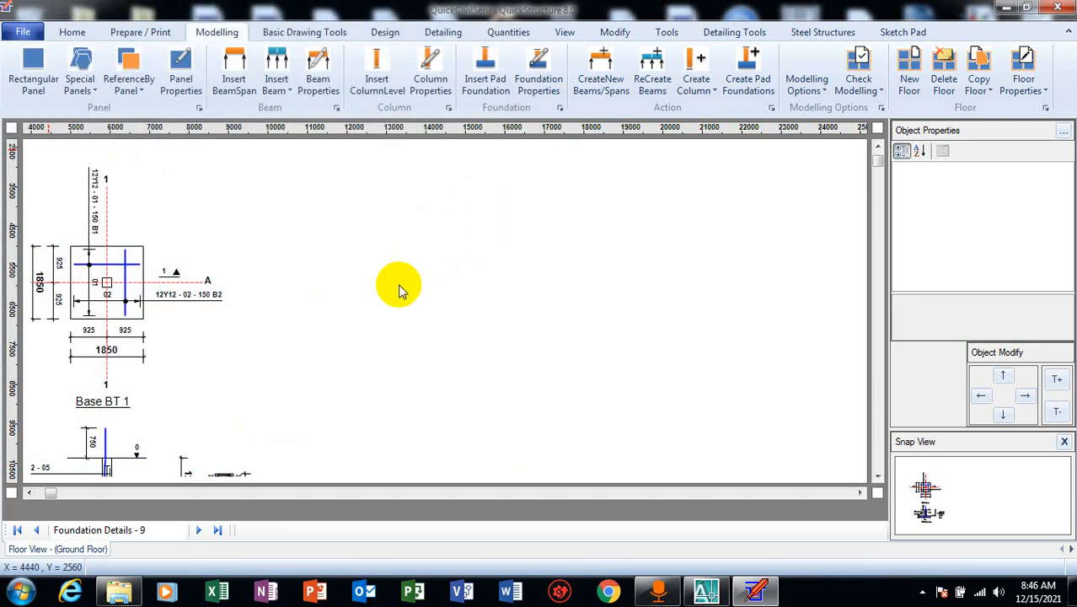
left_click(198, 529)
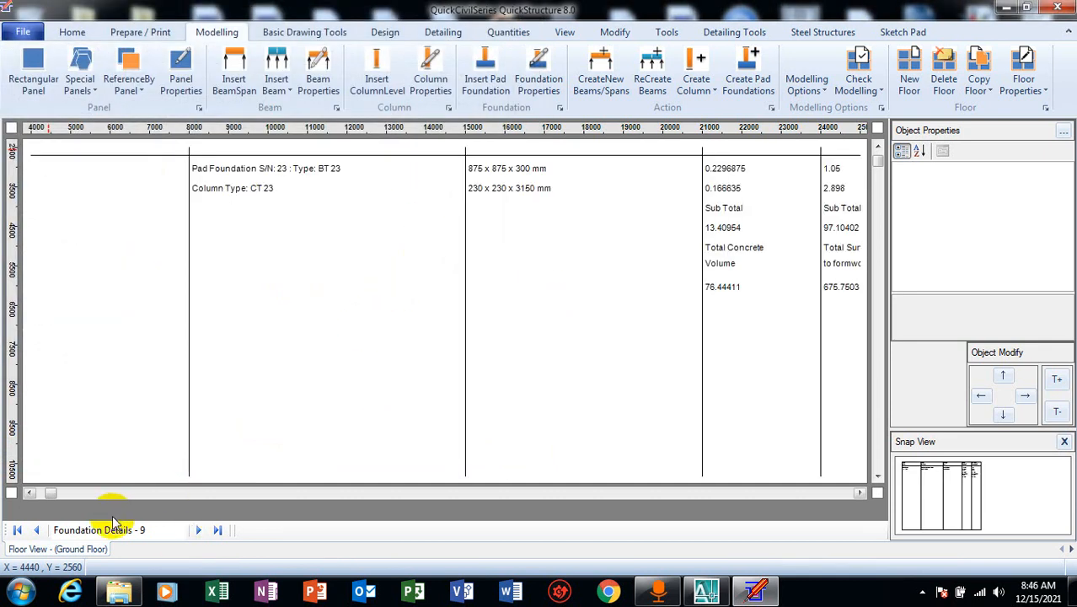
Step: Search the computer for "tutor" and open the exported "tutorial one" drawing in AutoCAD
left_click(1004, 10)
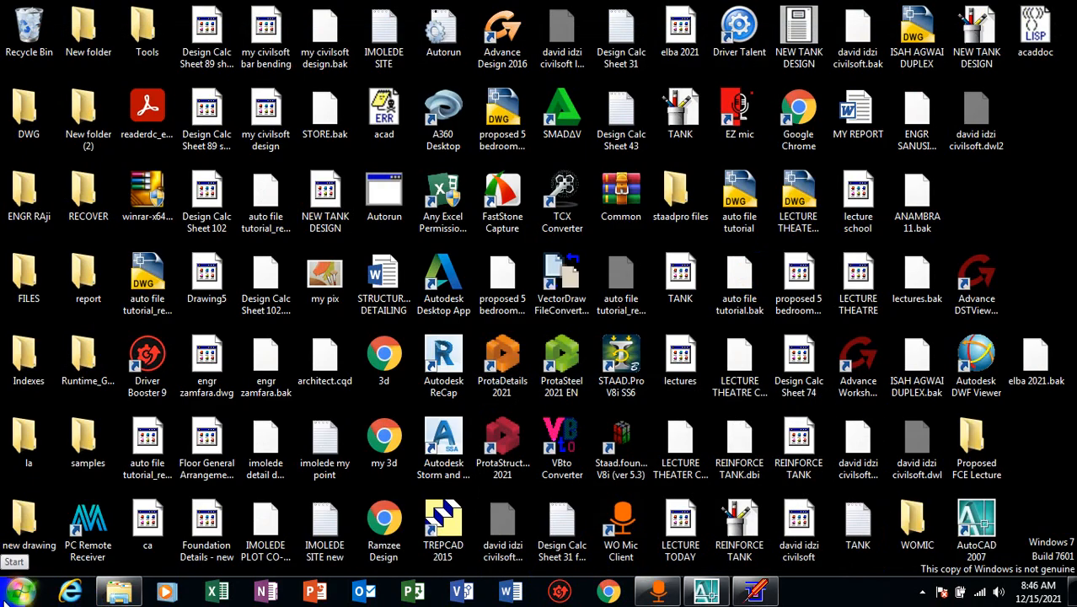
left_click(19, 591)
type("tu")
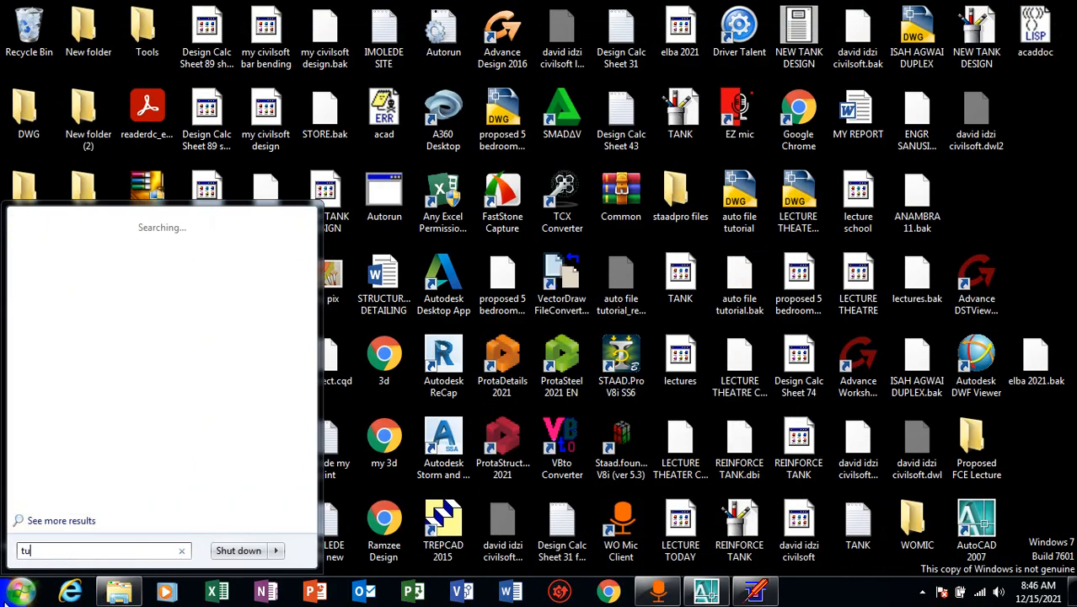
type("tor")
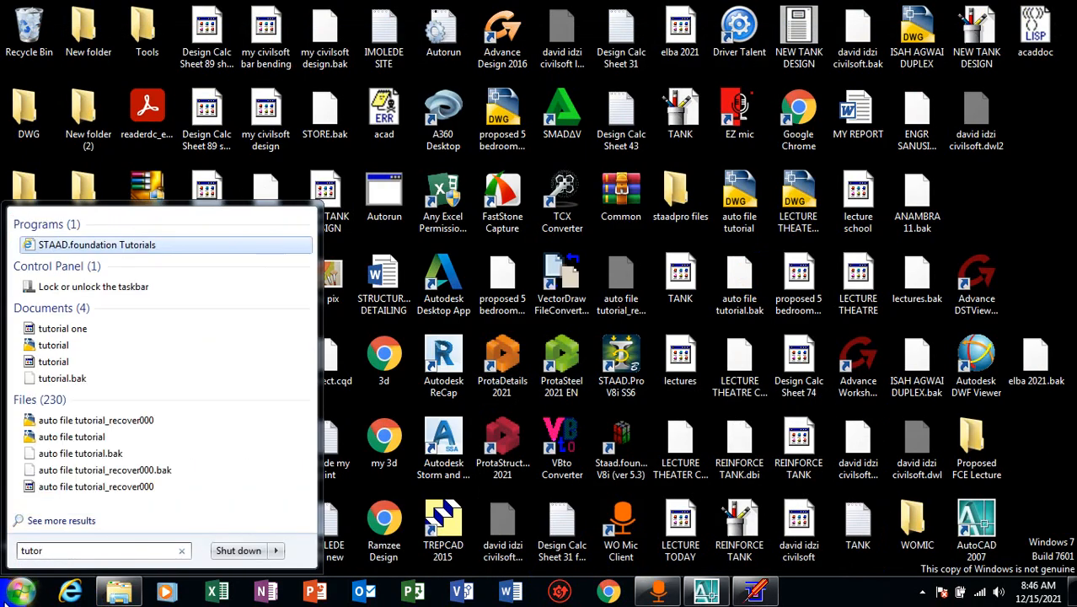
left_click(98, 328)
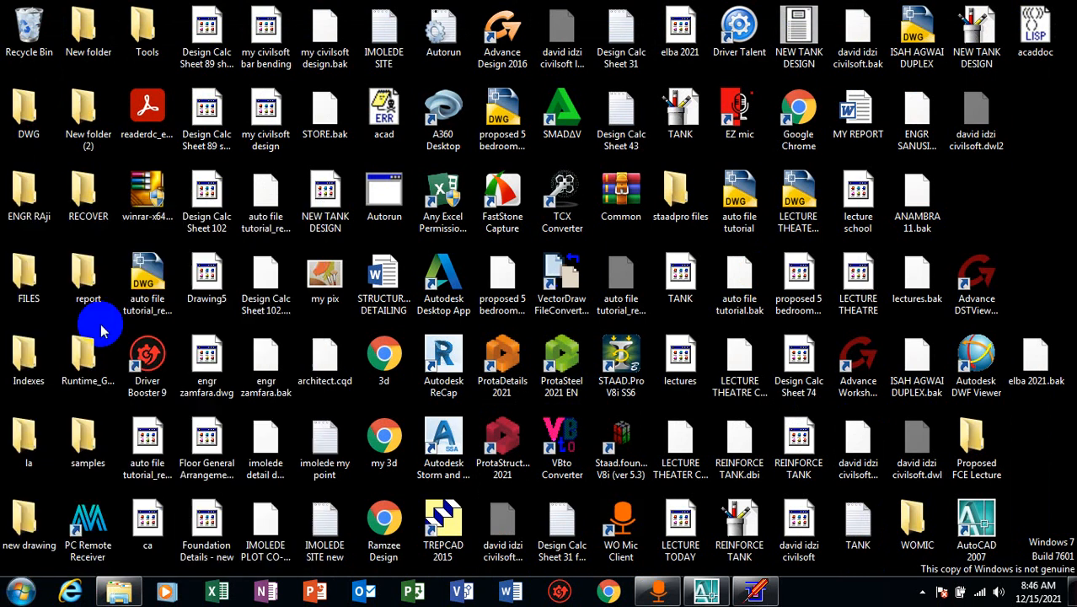
left_click(657, 454)
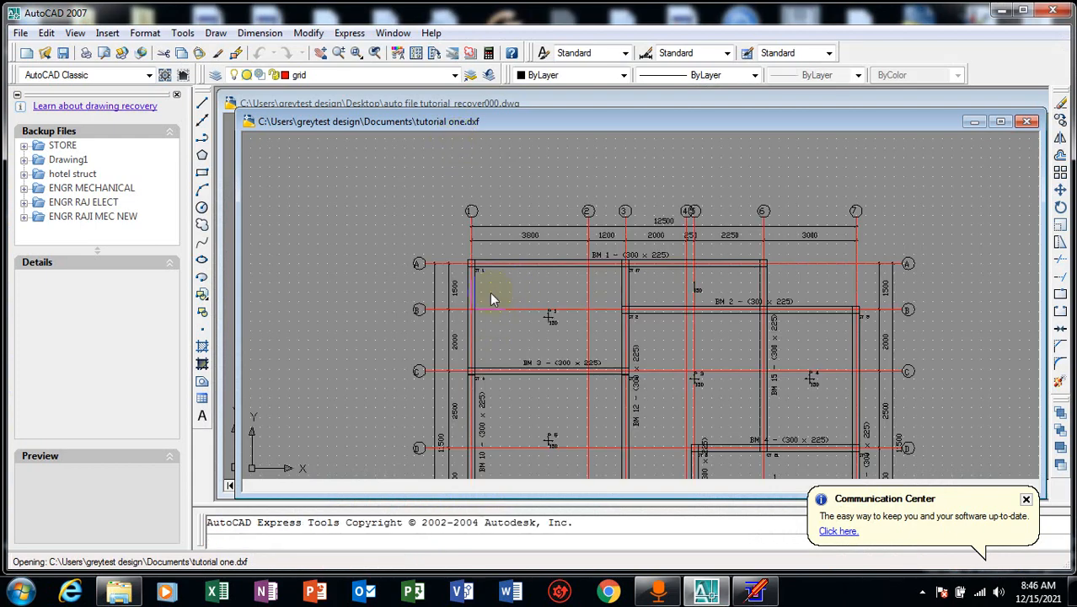
Step: Examine the exported floor arrangement, slab reinforcement and beam detail drawings in the DXF file
scroll(481, 286, "down", 2)
scroll(520, 266, "down", 5)
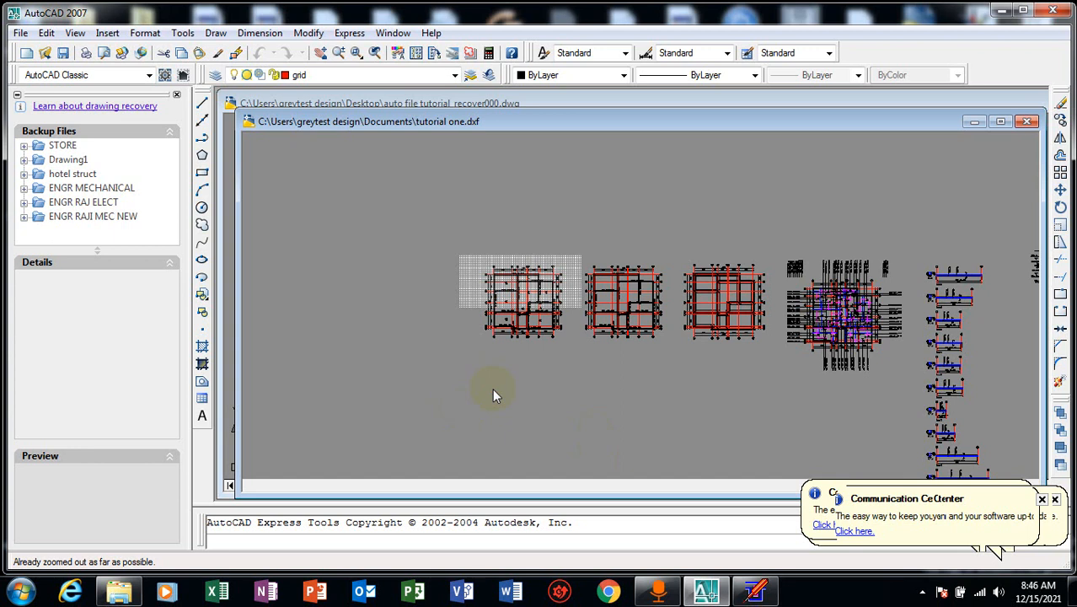
scroll(555, 375, "up", 4)
scroll(506, 364, "down", 4)
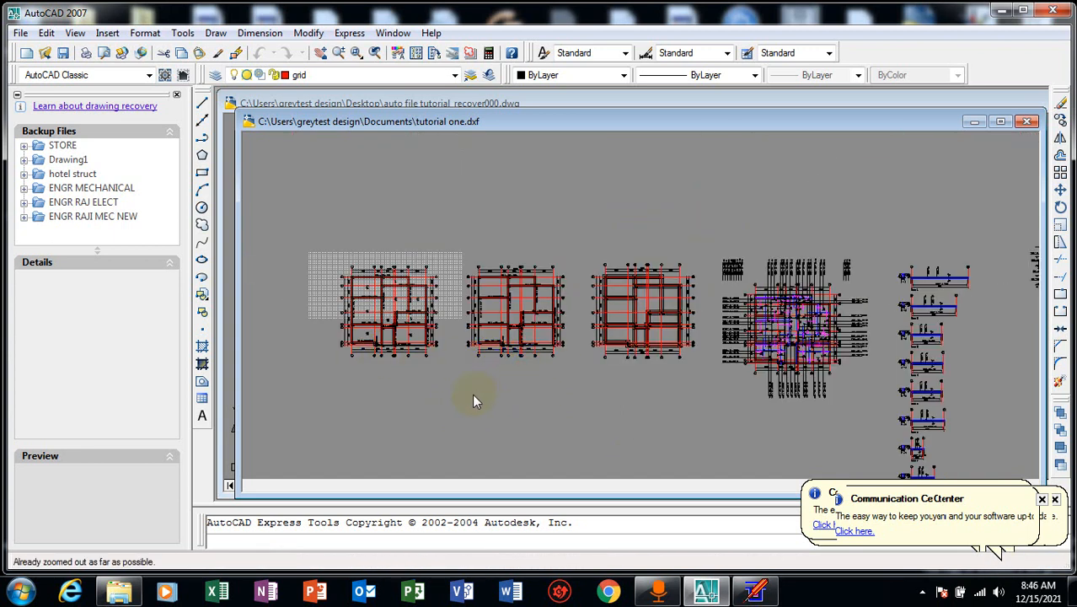
scroll(609, 380, "up", 3)
scroll(339, 359, "down", 1)
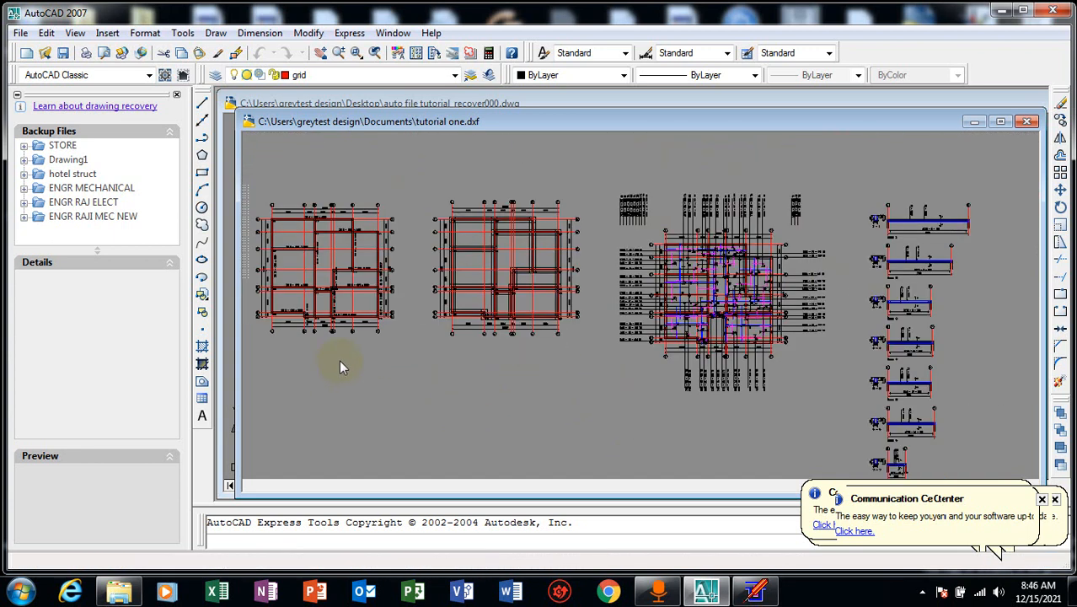
scroll(476, 368, "down", 1)
key("Escape")
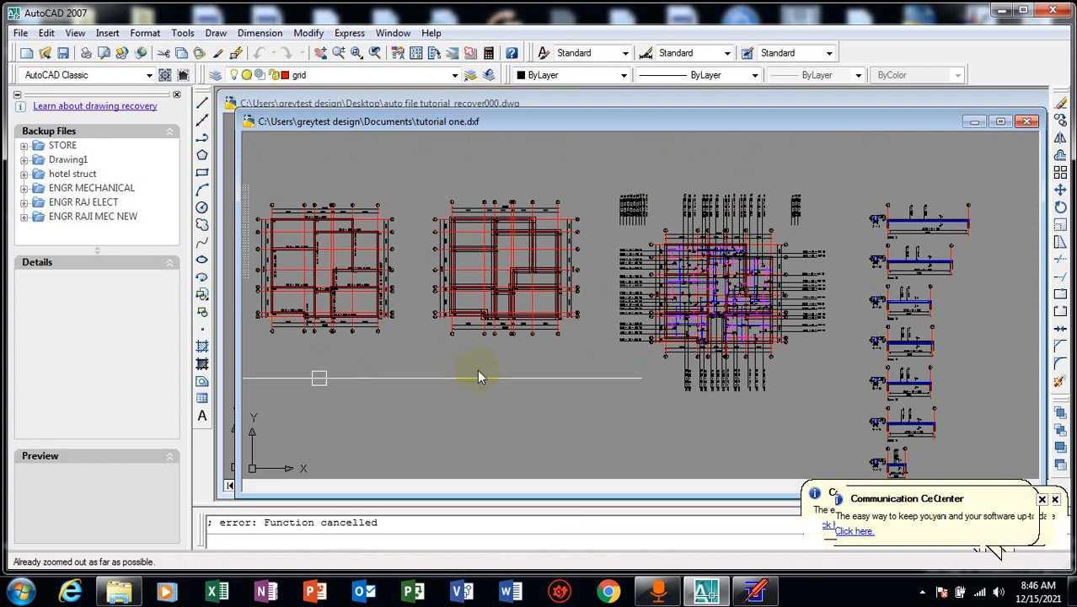
scroll(417, 360, "down", 1)
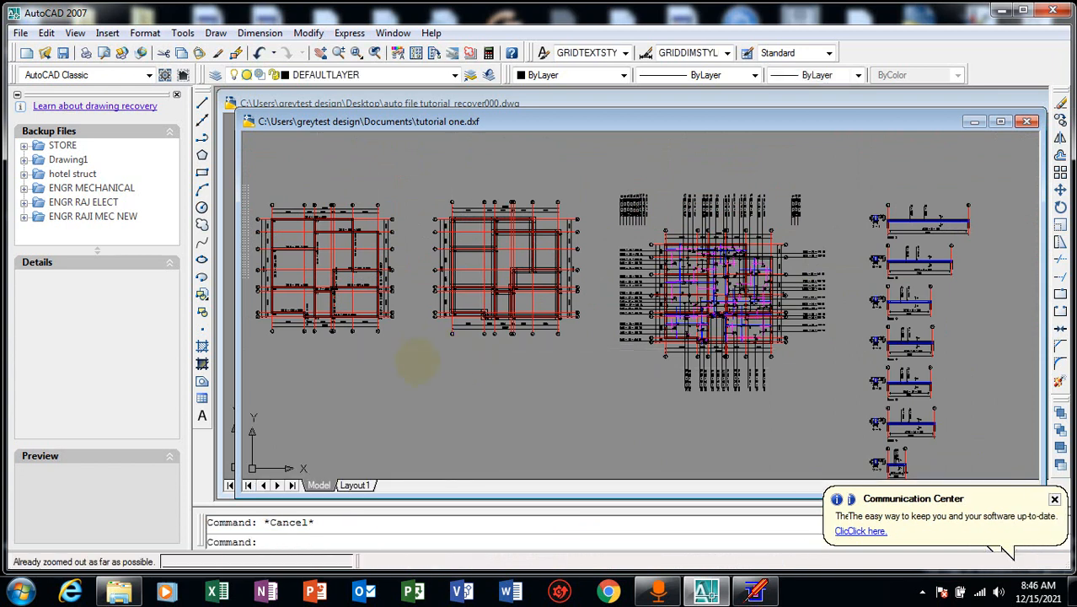
scroll(956, 303, "up", 3)
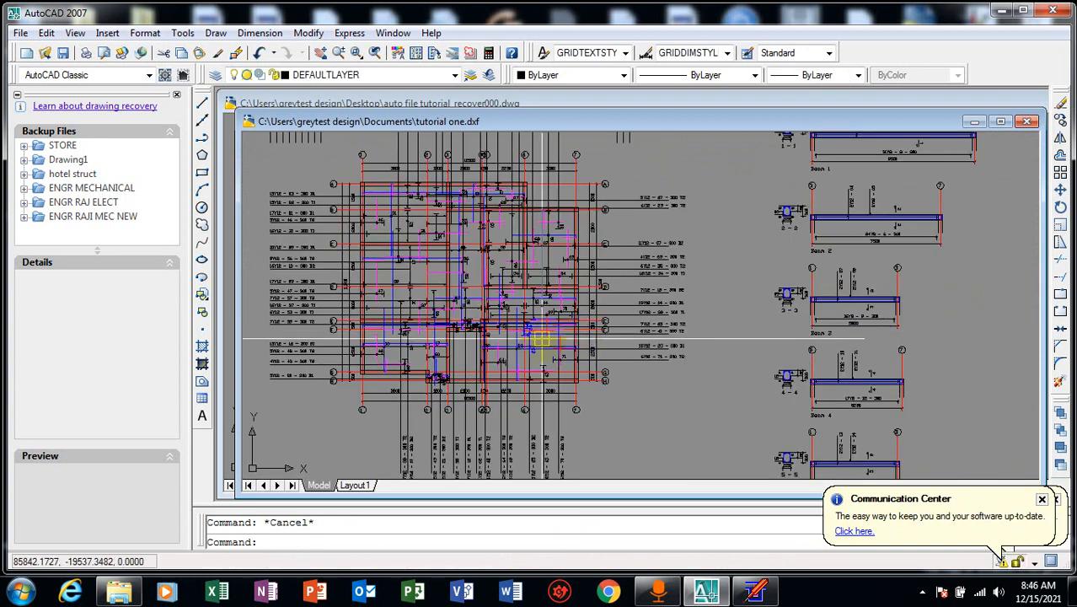
Step: Purge all unused items from the drawing, confirming the removal for every item
type("pu")
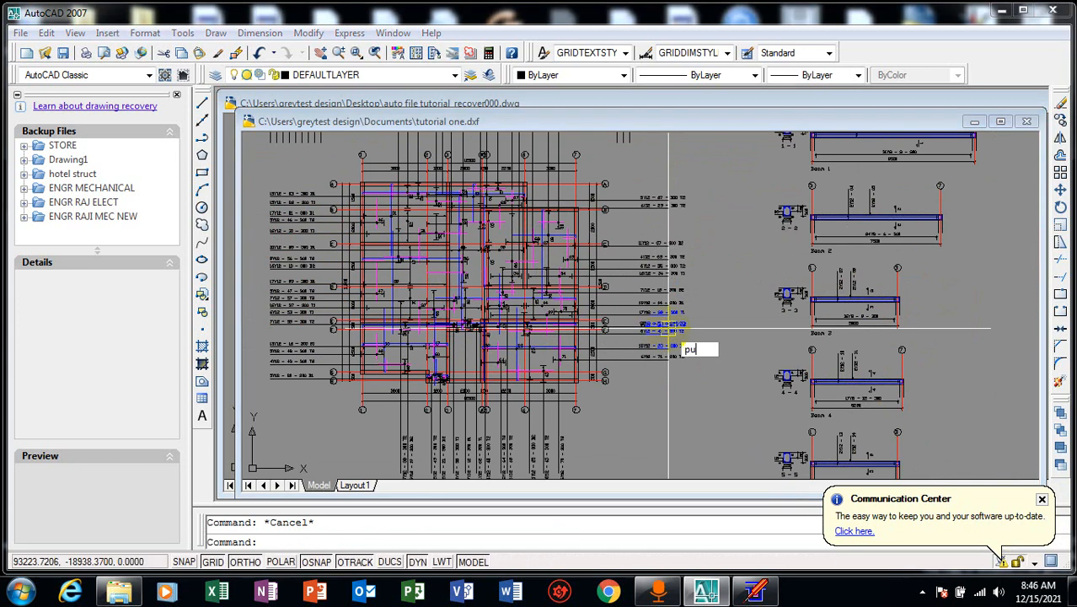
key("Return")
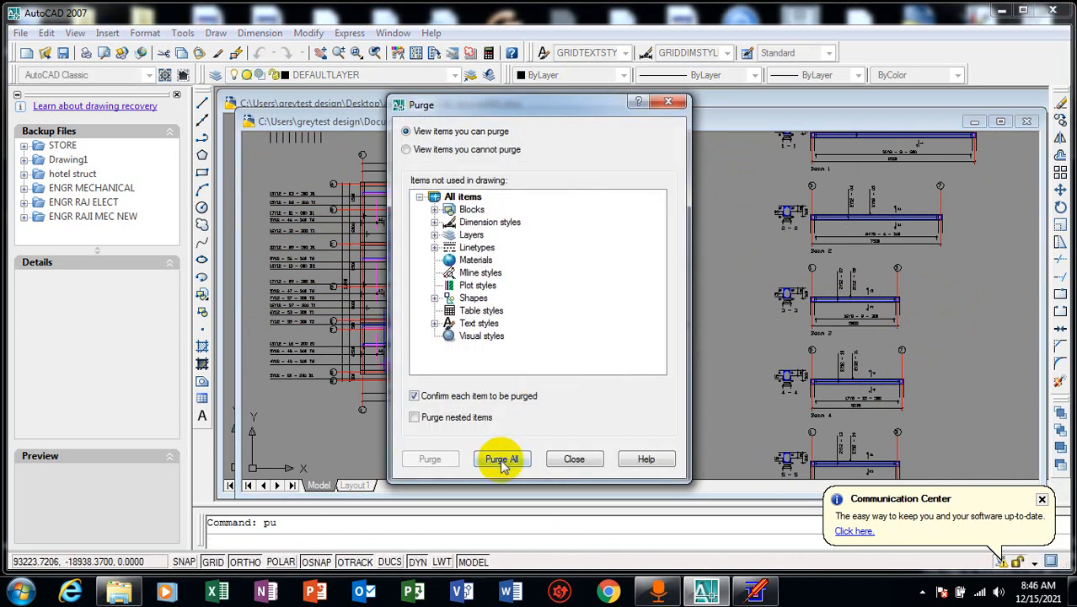
left_click(497, 458)
left_click(497, 321)
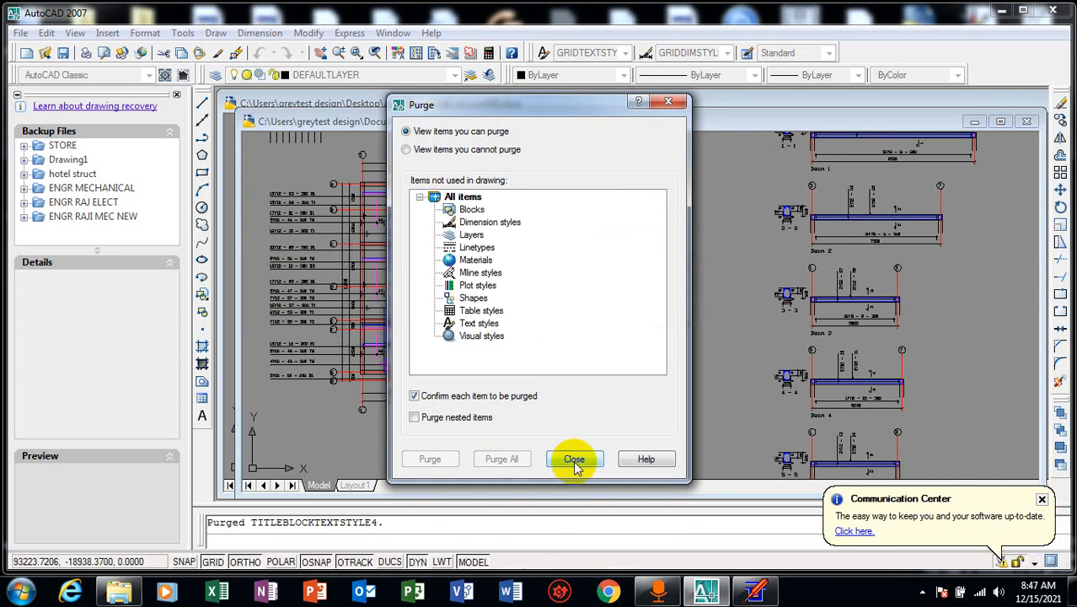
left_click(573, 458)
Step: Try to regenerate the purged drawing with the "regenerate" command
scroll(716, 375, "down", 2)
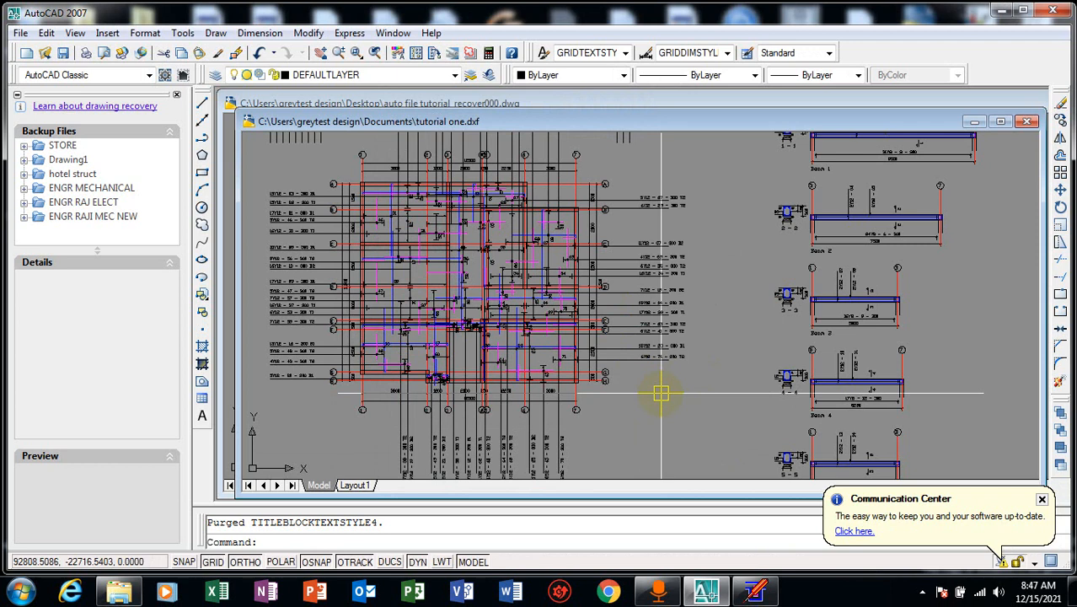
type("regenerate")
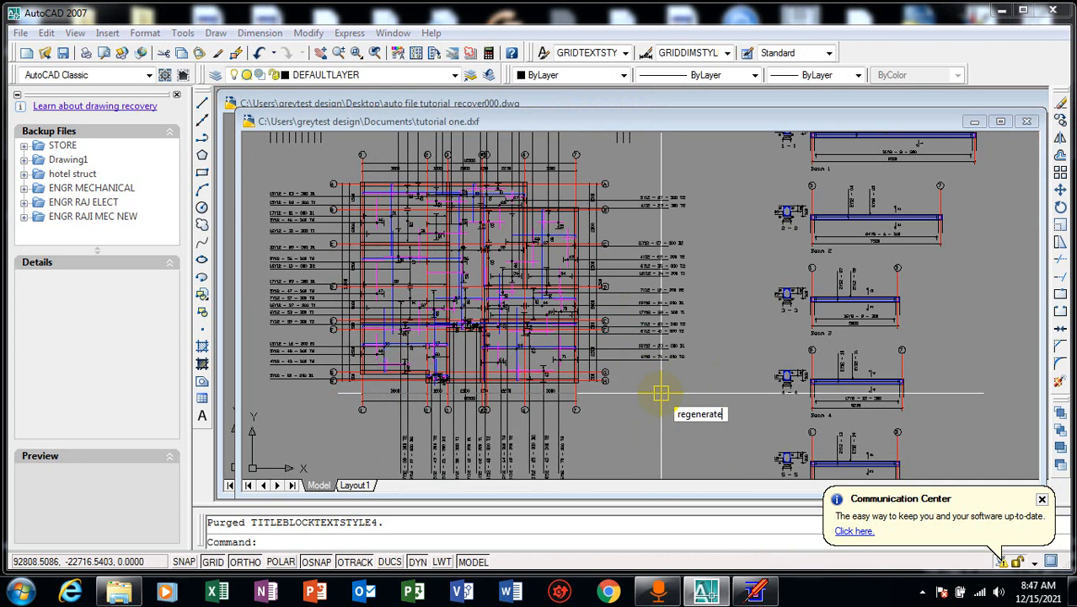
key("Return")
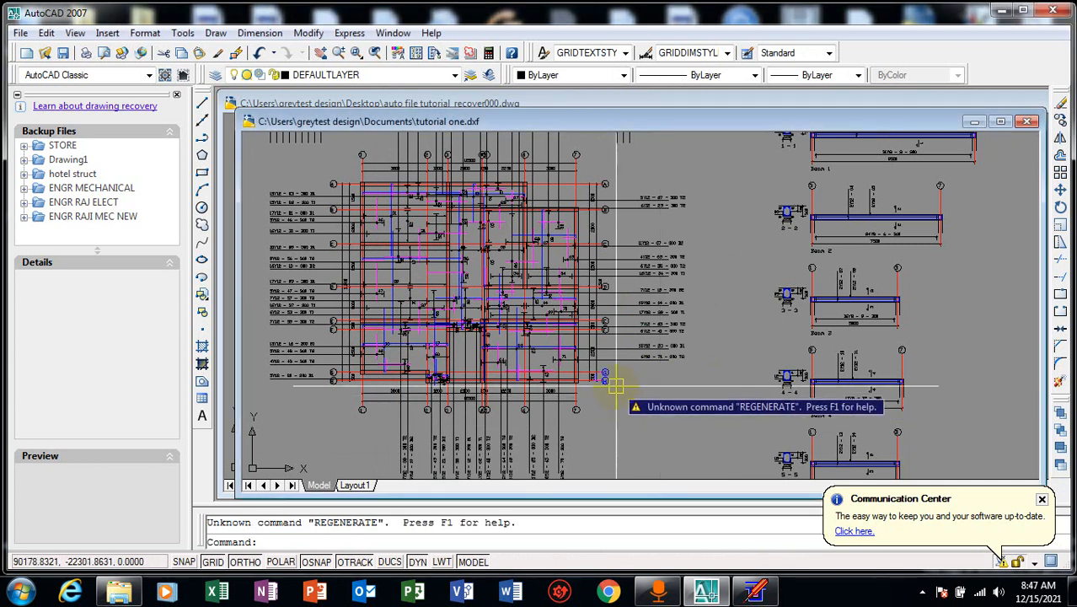
key("Escape")
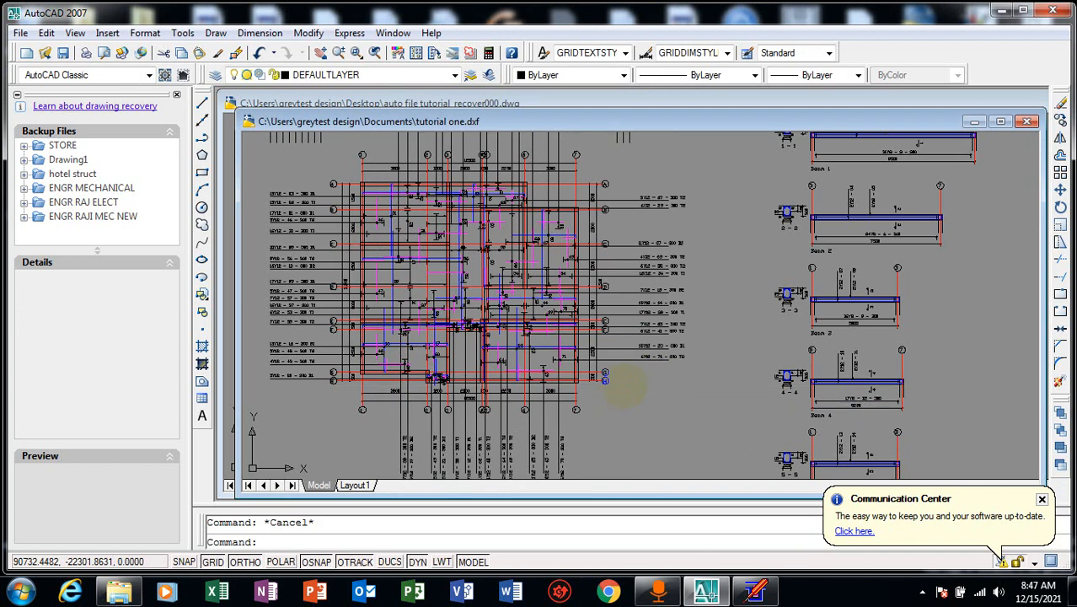
scroll(758, 371, "down", 3)
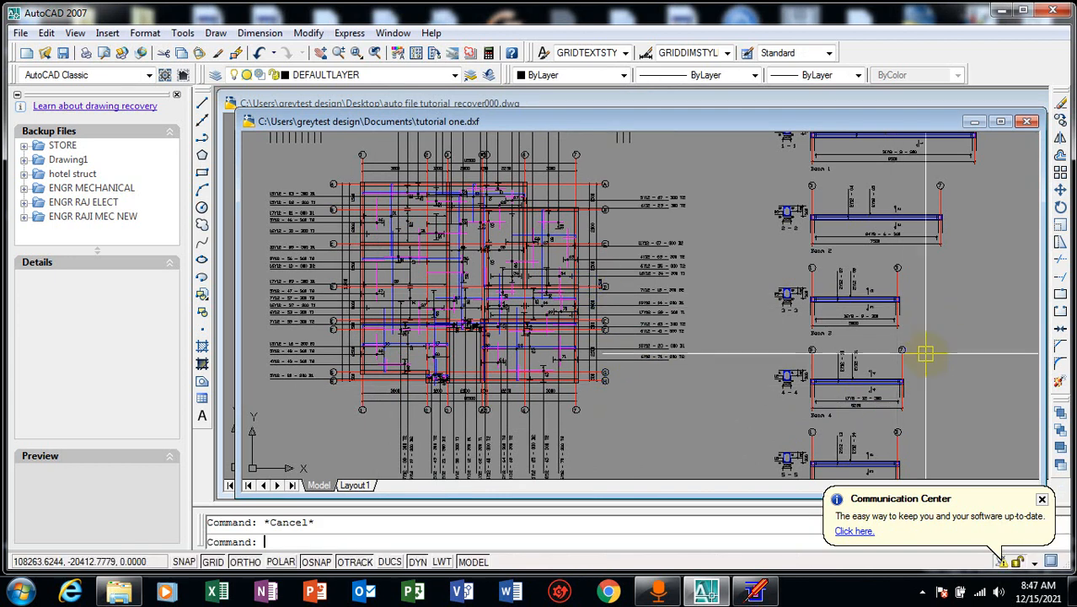
scroll(842, 358, "down", 2)
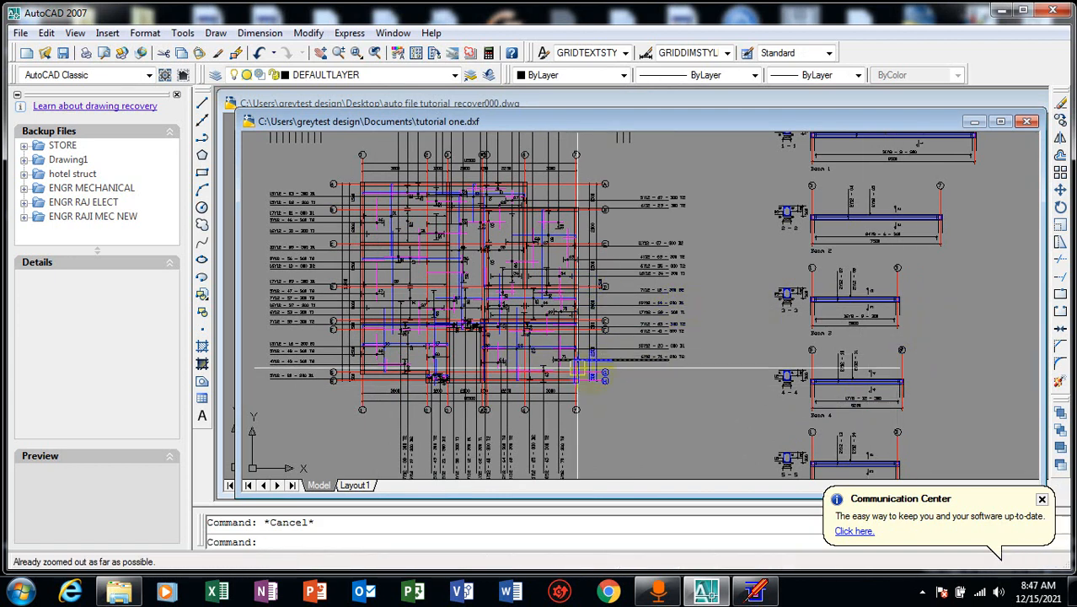
double_click(654, 414)
left_click(645, 425)
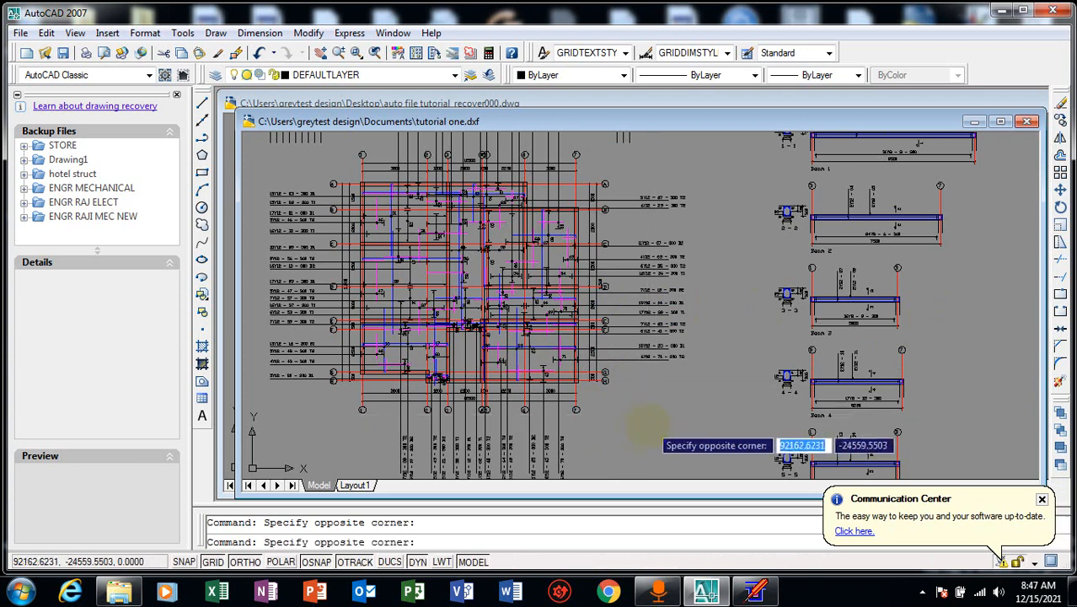
left_click(636, 431)
Step: Zoom to show all sheets of the drawing and examine the floor arrangement plans
type("z")
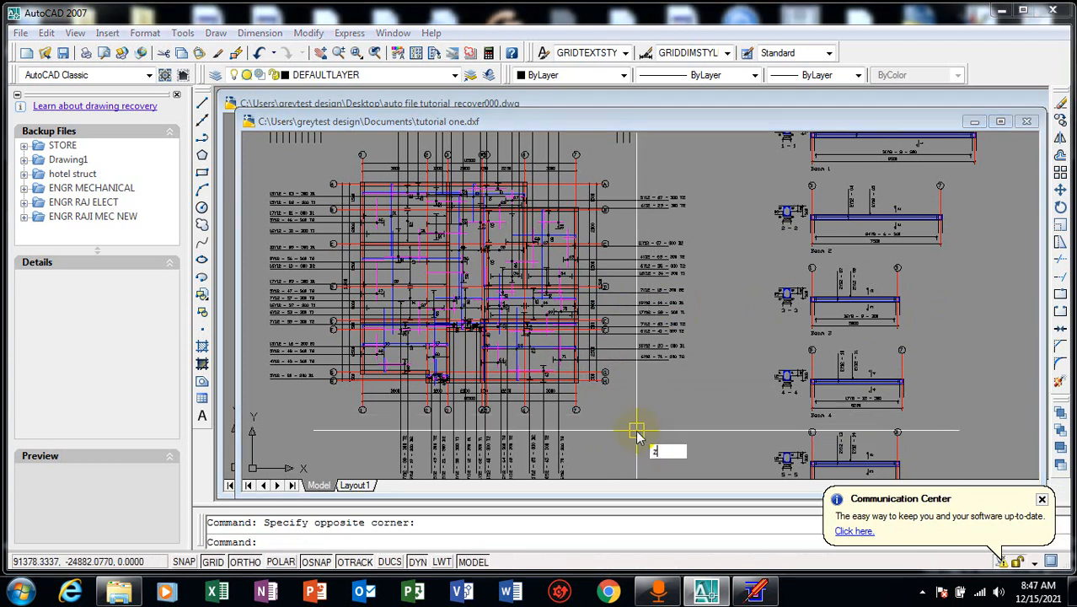
key("Return")
type("a")
key("Return")
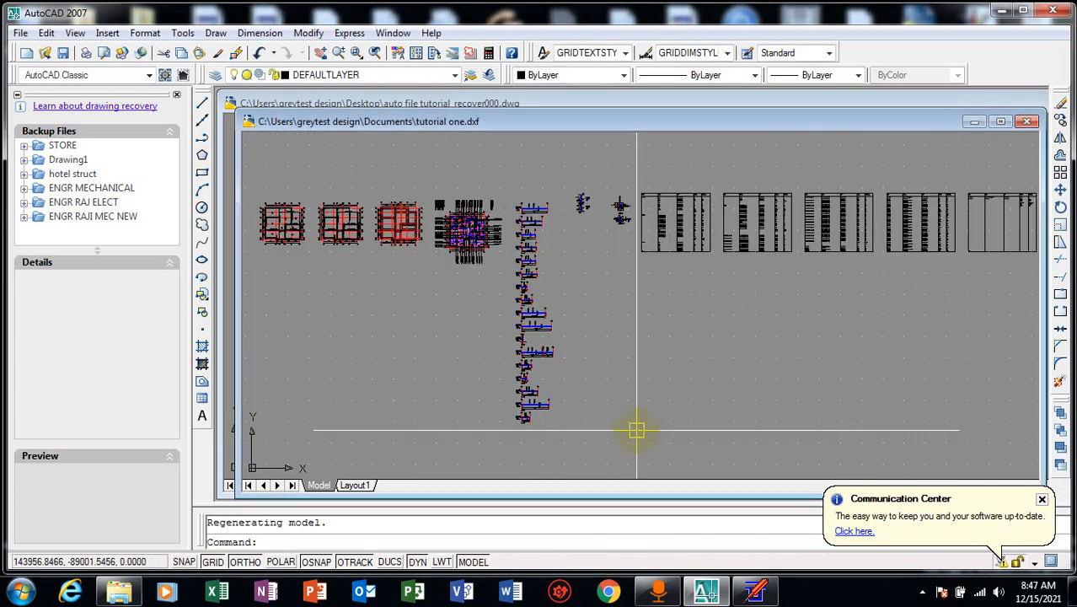
scroll(556, 362, "down", 5)
scroll(511, 341, "up", 8)
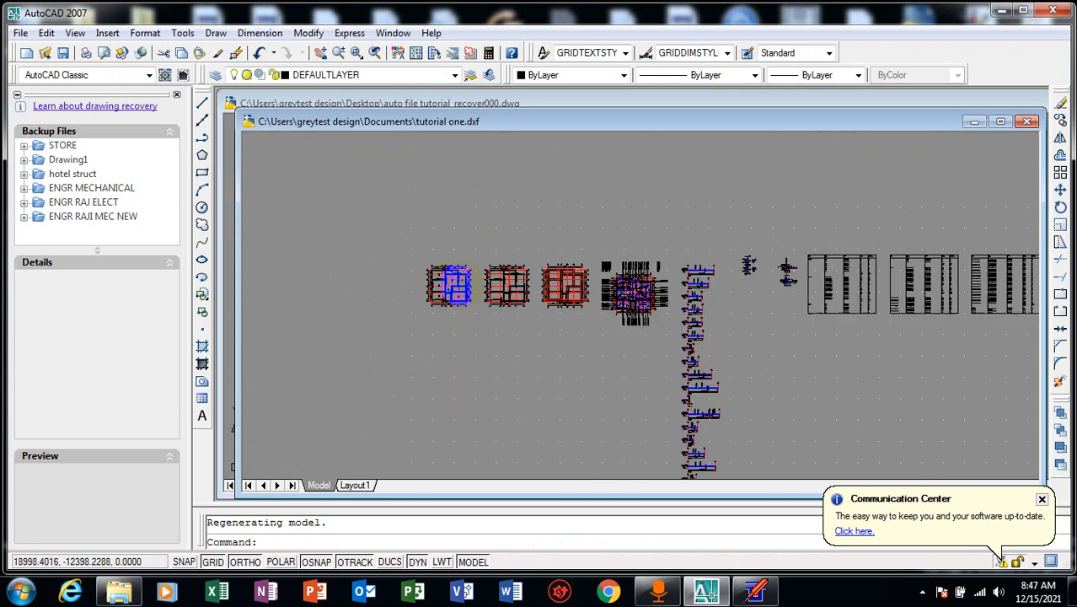
scroll(278, 226, "up", 2)
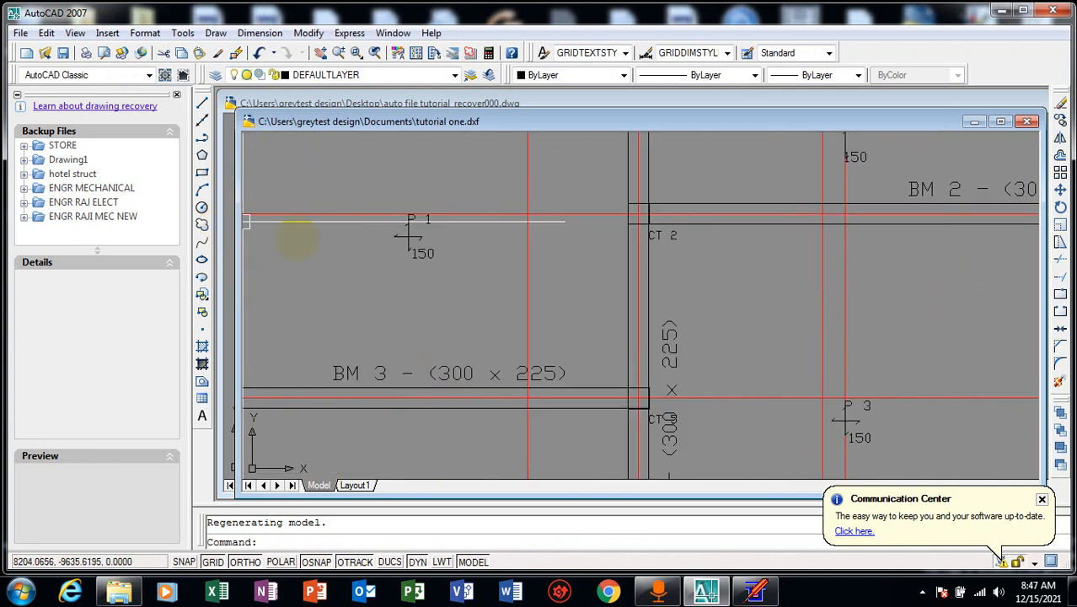
scroll(349, 265, "down", 8)
scroll(543, 301, "up", 4)
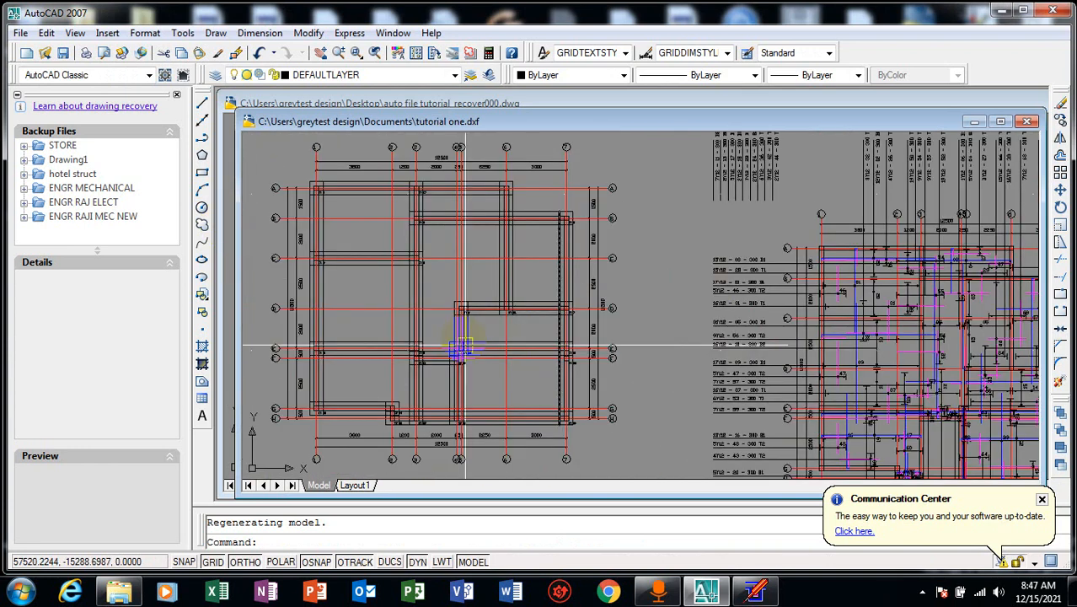
scroll(372, 320, "down", 8)
scroll(695, 290, "up", 6)
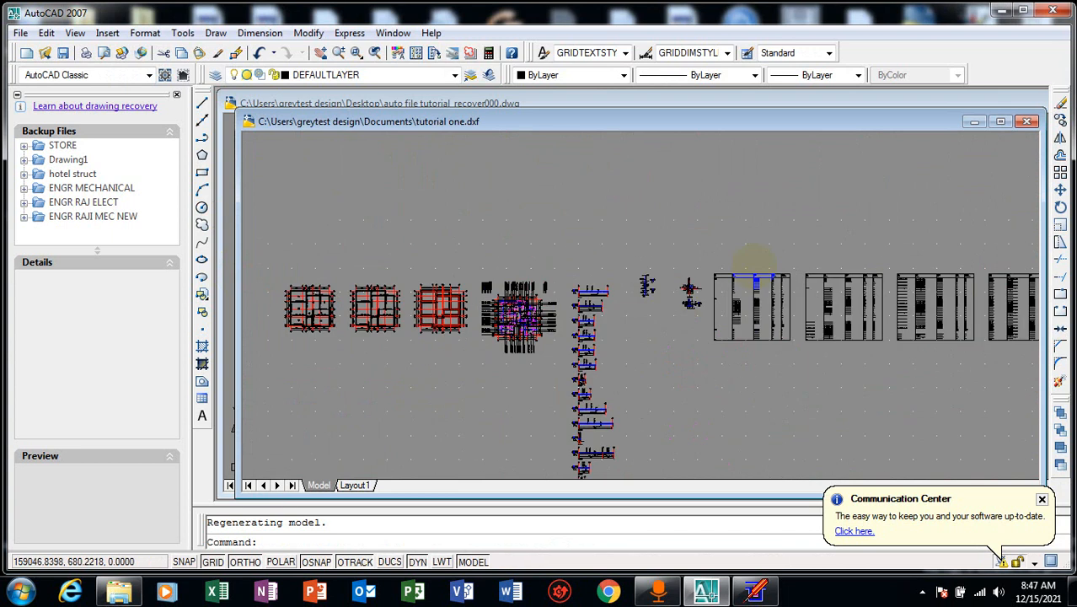
Step: Examine the column detail CT 1, the base BT 1 foundation detail and the neighbouring schedule tables
scroll(700, 287, "down", 2)
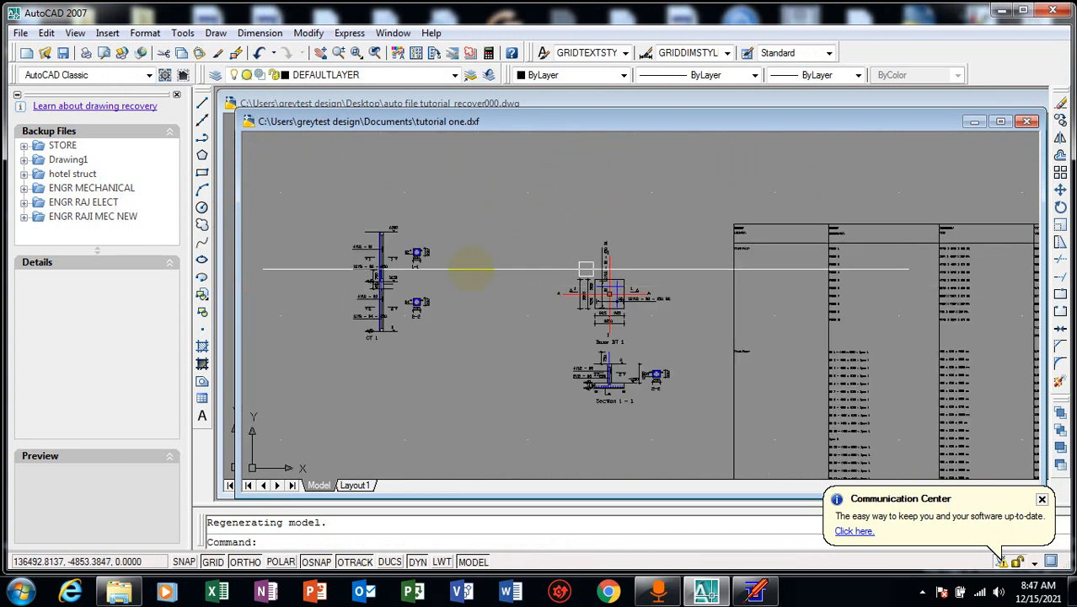
scroll(758, 328, "up", 4)
scroll(710, 349, "down", 6)
scroll(711, 350, "down", 3)
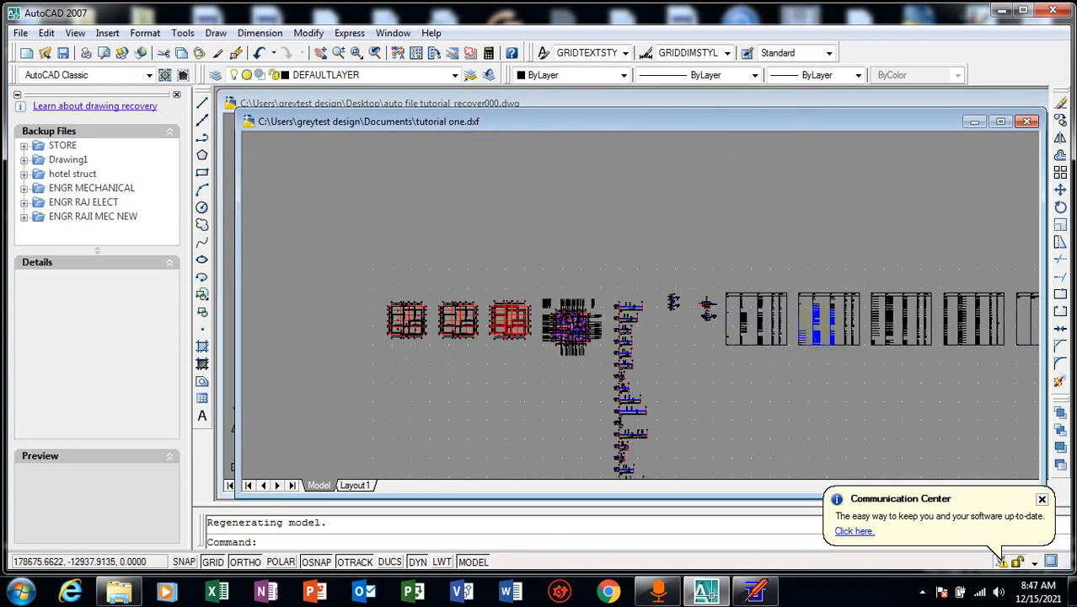
scroll(695, 352, "down", 2)
Step: Examine the beam details and sections down the beam sheet and the slab reinforcement plan beside it
scroll(684, 354, "up", 3)
scroll(687, 352, "up", 6)
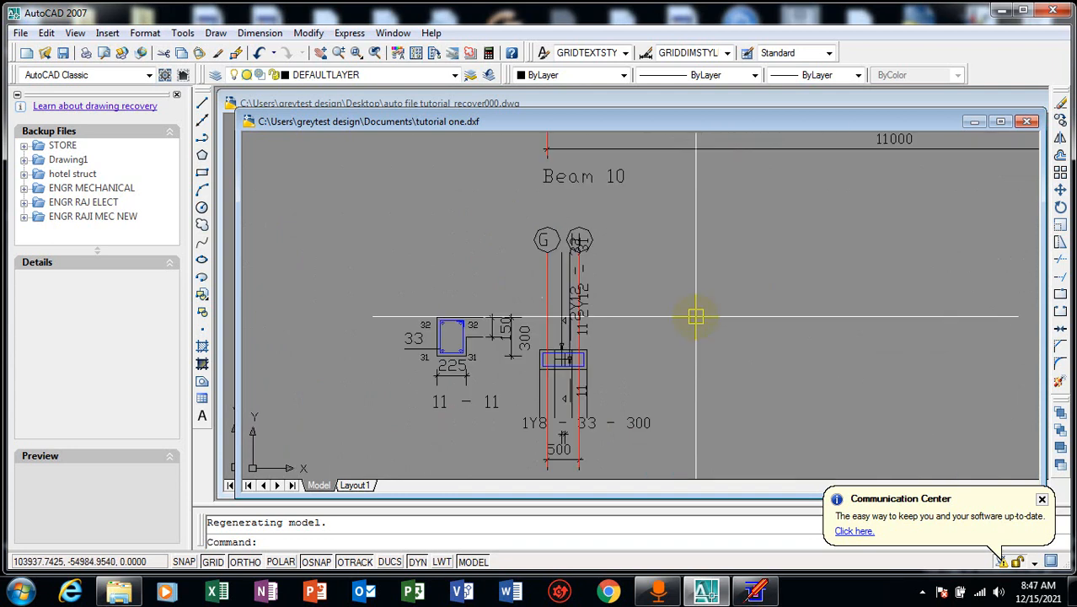
scroll(695, 316, "down", 4)
scroll(304, 394, "down", 2)
scroll(278, 358, "up", 6)
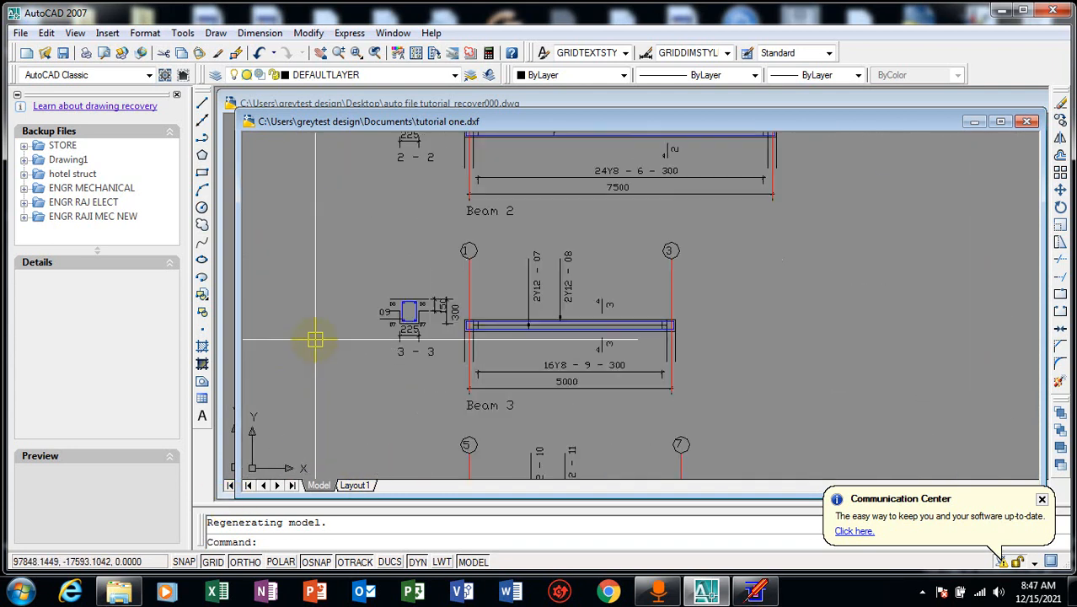
scroll(320, 337, "up", 2)
scroll(558, 354, "down", 5)
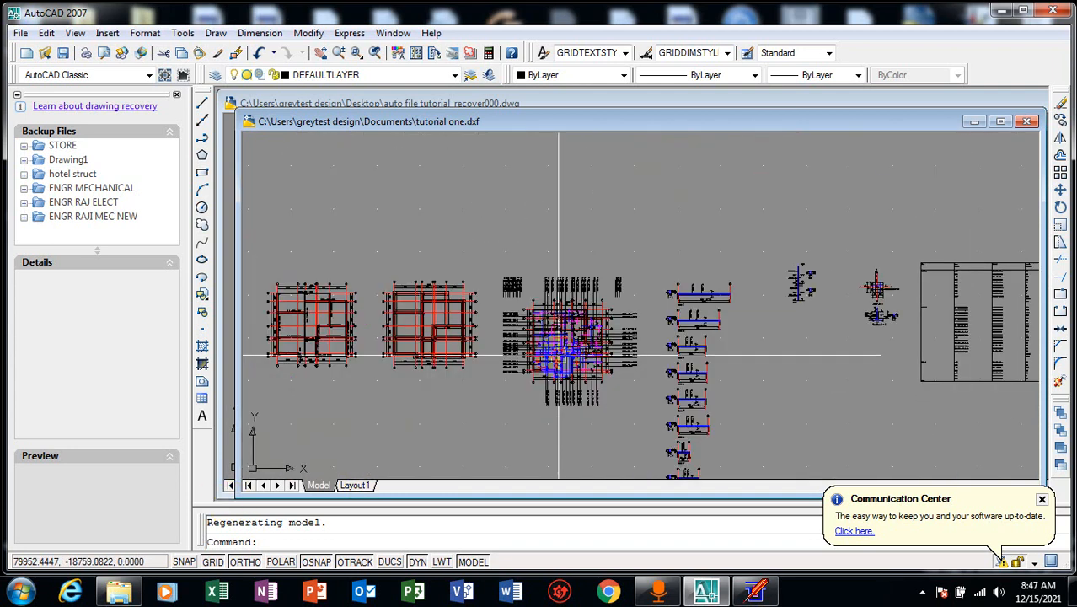
scroll(657, 328, "up", 7)
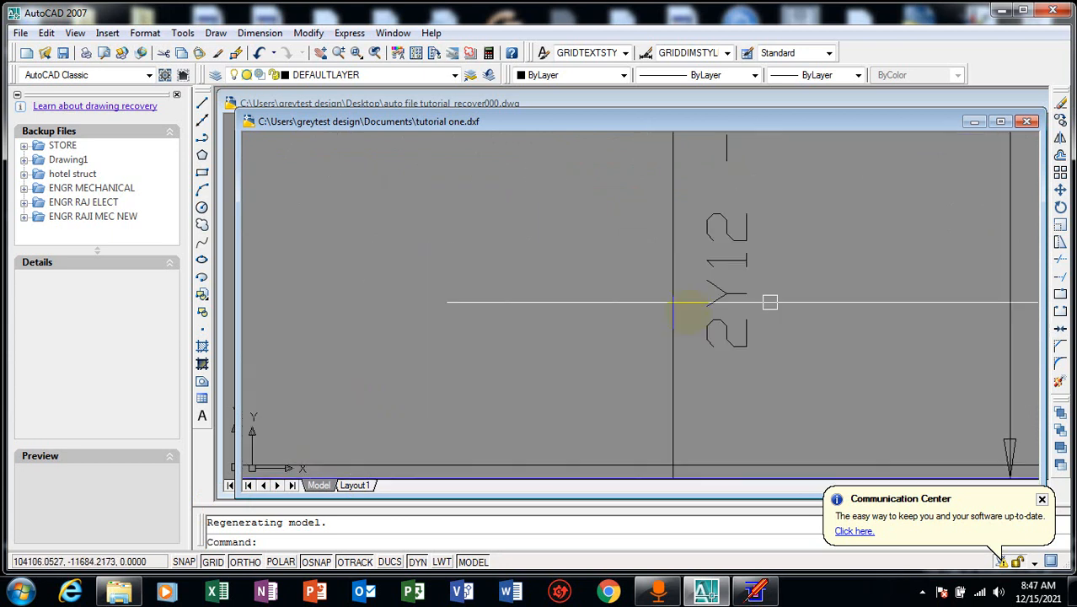
scroll(758, 305, "down", 7)
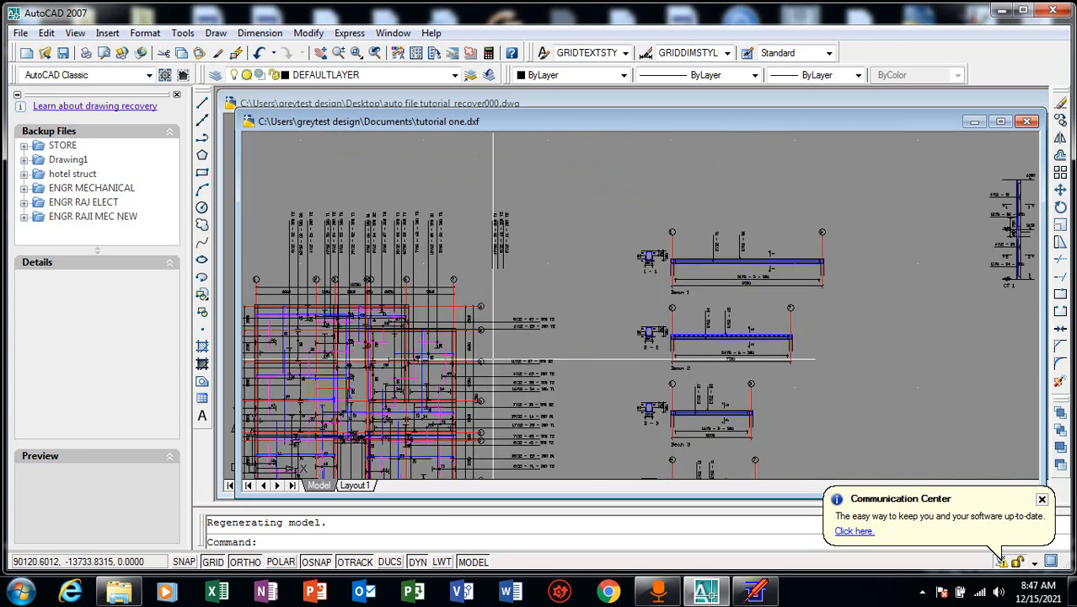
scroll(315, 369, "up", 3)
scroll(661, 254, "down", 3)
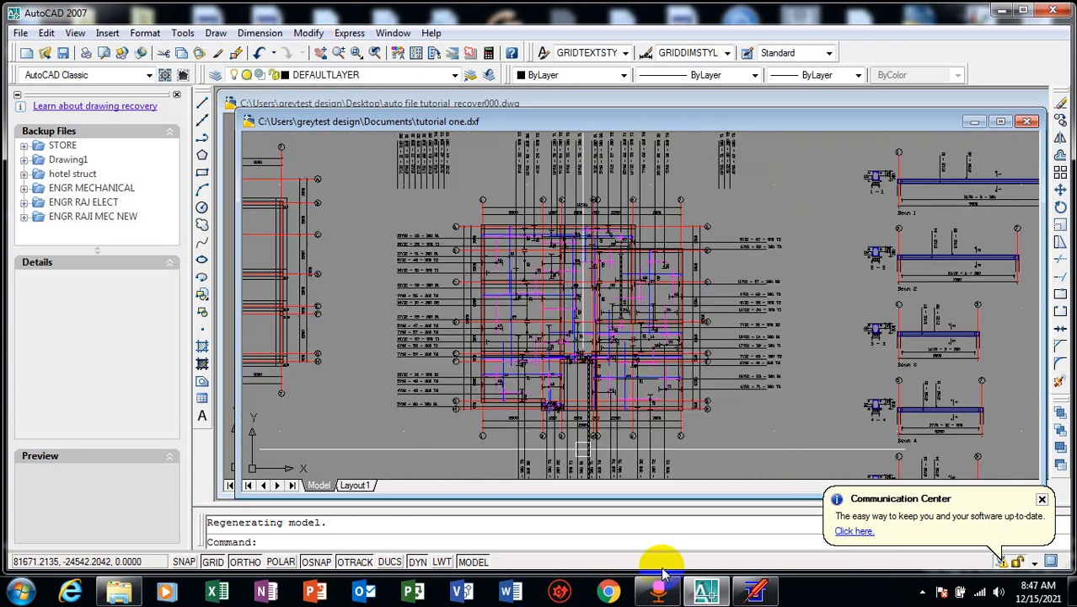
Step: Switch to QuickStructure and review the beam properties of Beam 1, including the loading and reinforcement design of its support 1
left_click(756, 590)
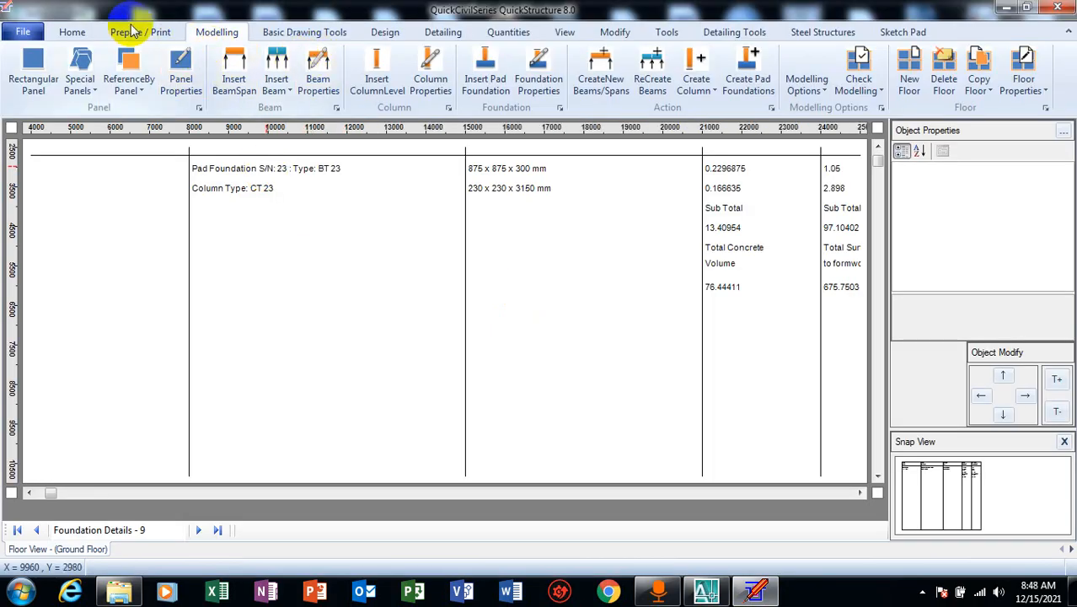
left_click(137, 35)
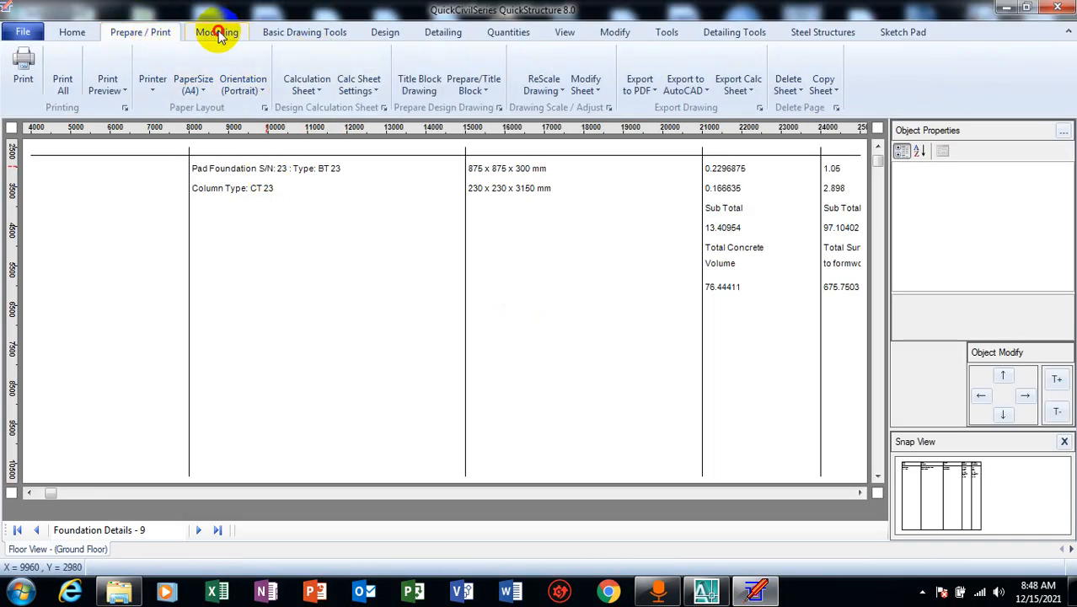
left_click(219, 33)
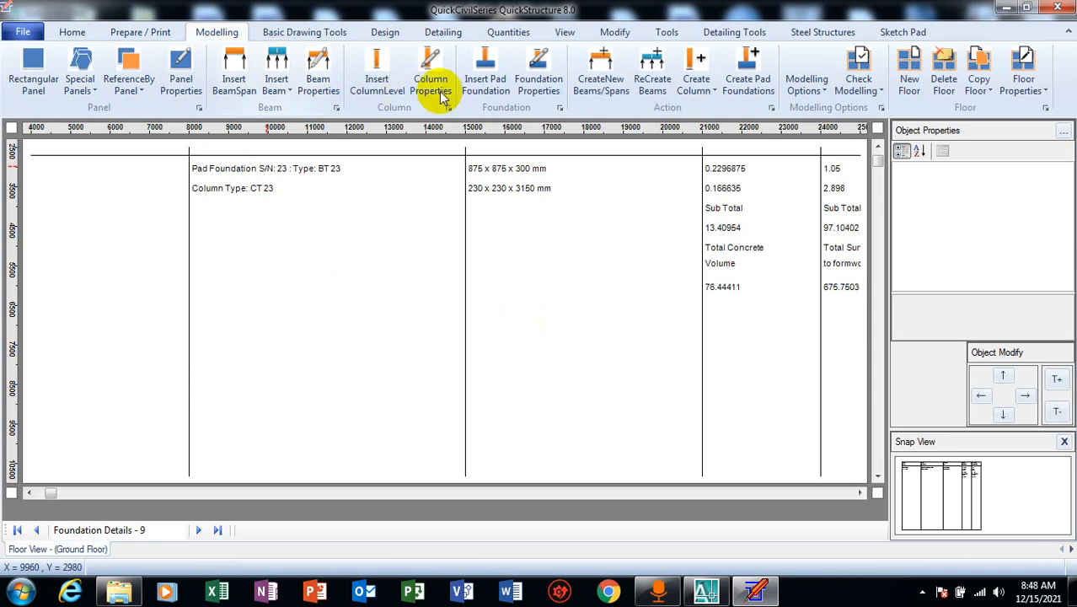
left_click(319, 76)
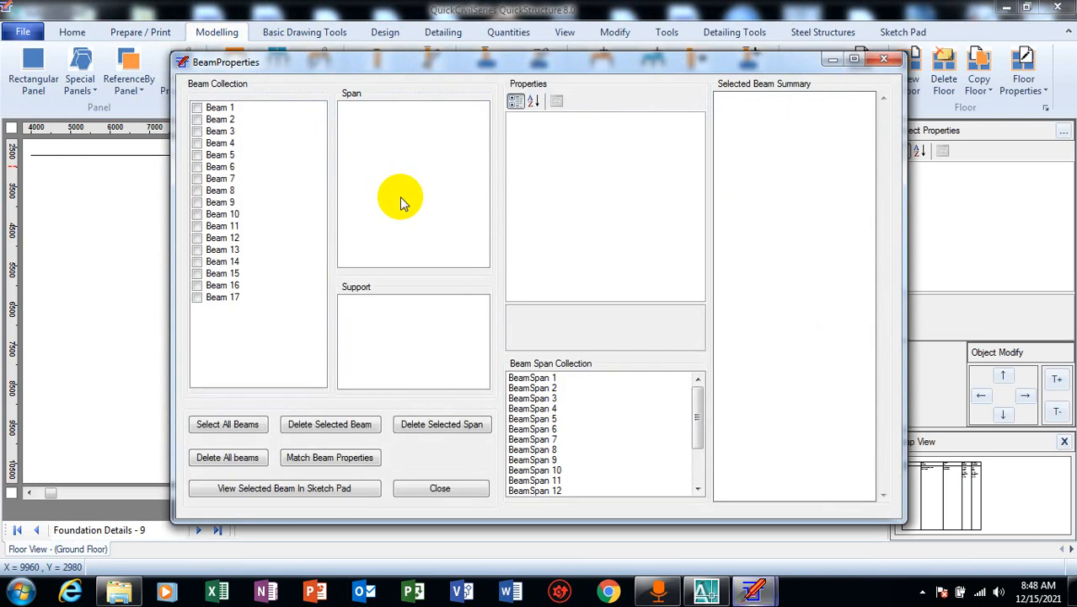
left_click(217, 108)
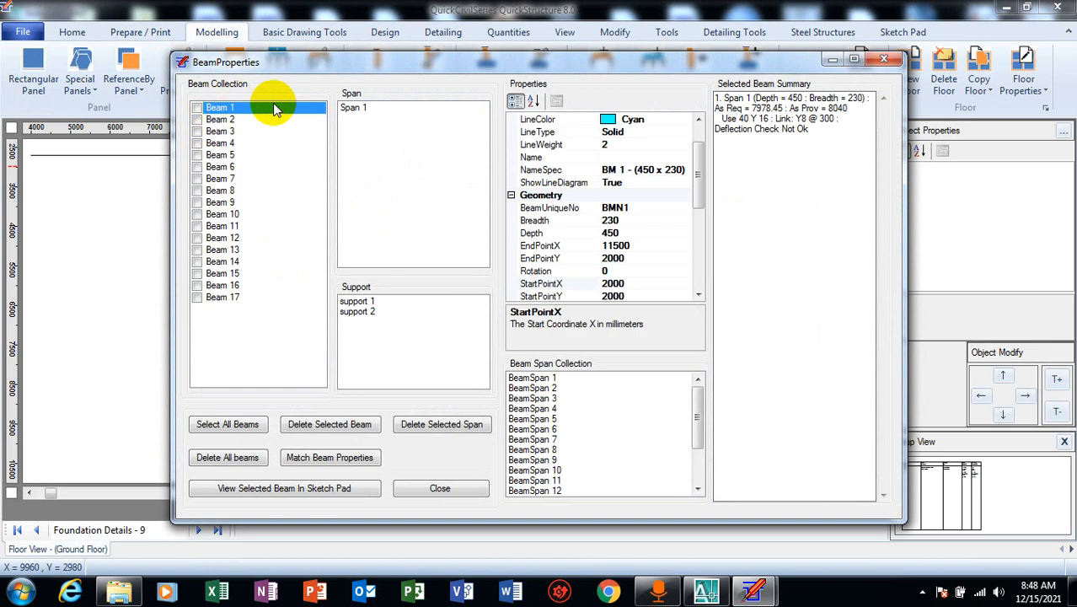
left_click_drag(692, 173, 671, 238)
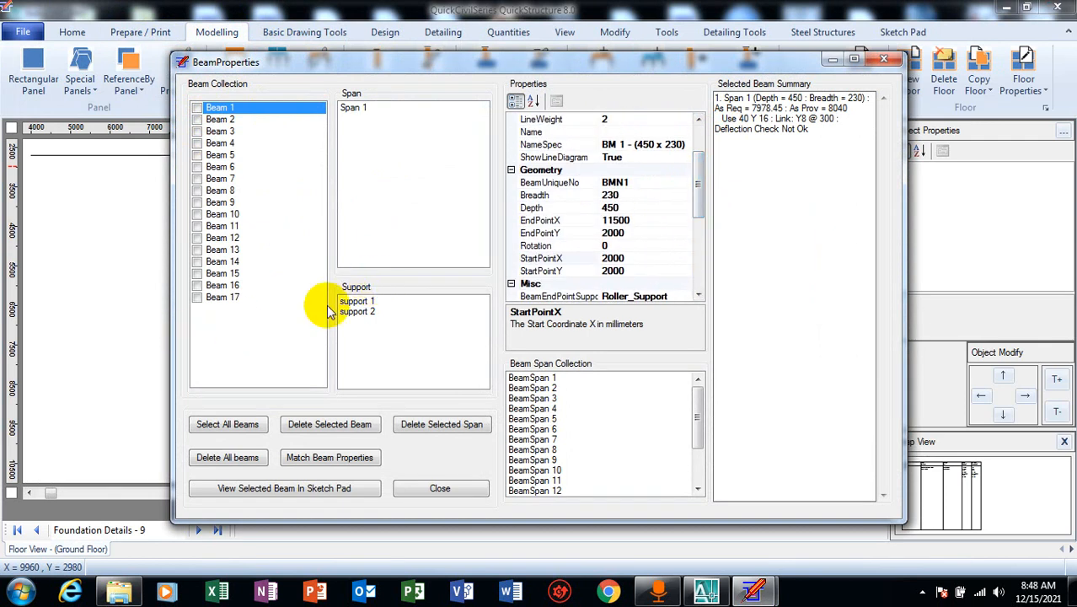
left_click(354, 301)
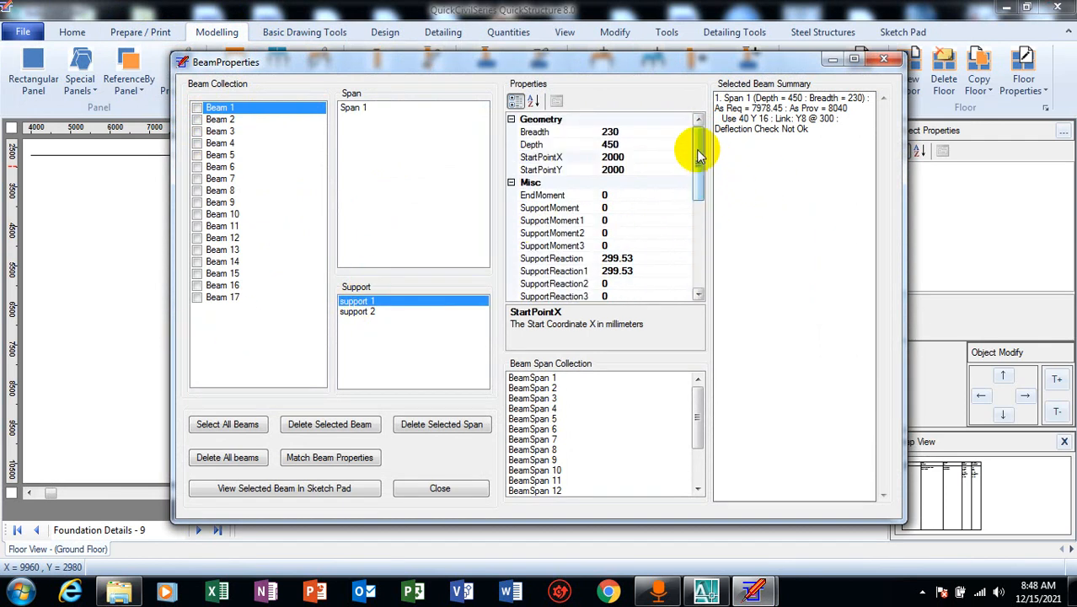
left_click_drag(696, 144, 698, 239)
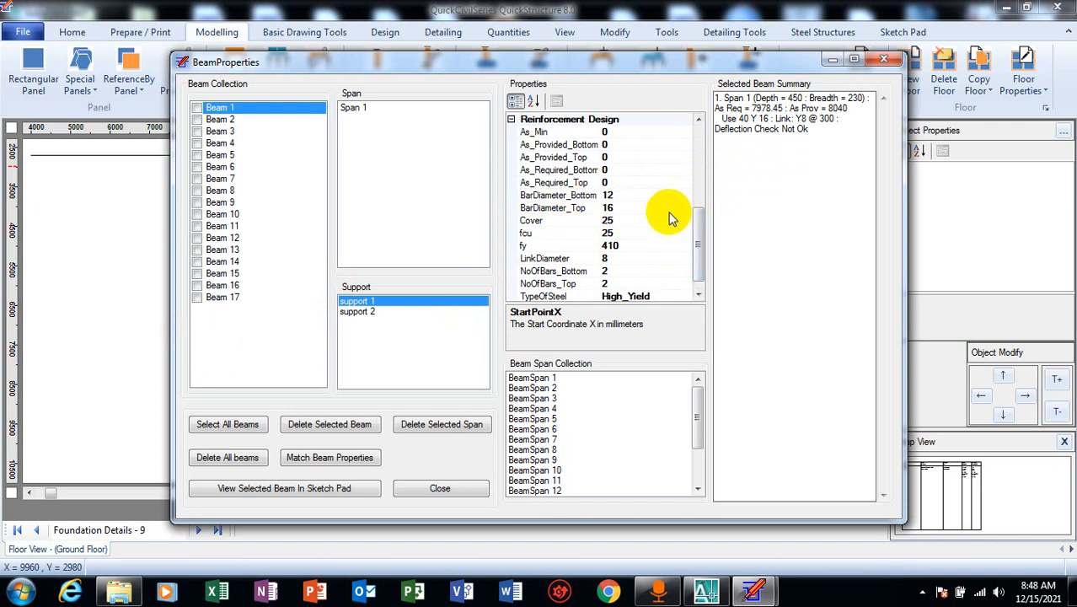
mouse_move(698, 241)
left_mouse_down()
mouse_move(682, 149)
mouse_move(706, 255)
left_mouse_up()
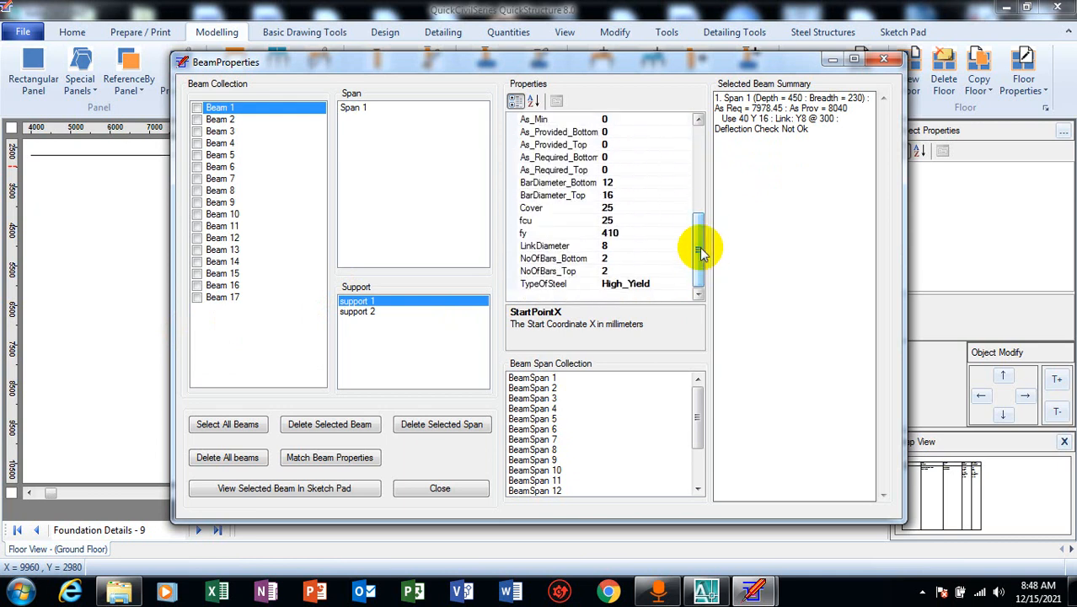
left_click(884, 62)
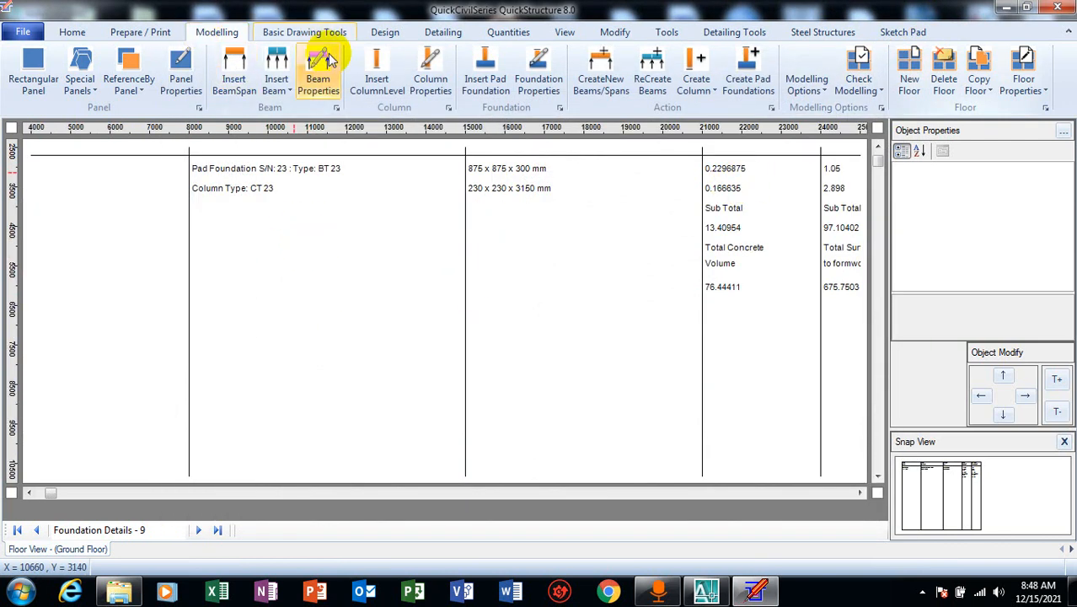
Step: Review the column properties of Column 1 - Type CT 1, including the geometry and loading of Column Level 1
left_click(429, 84)
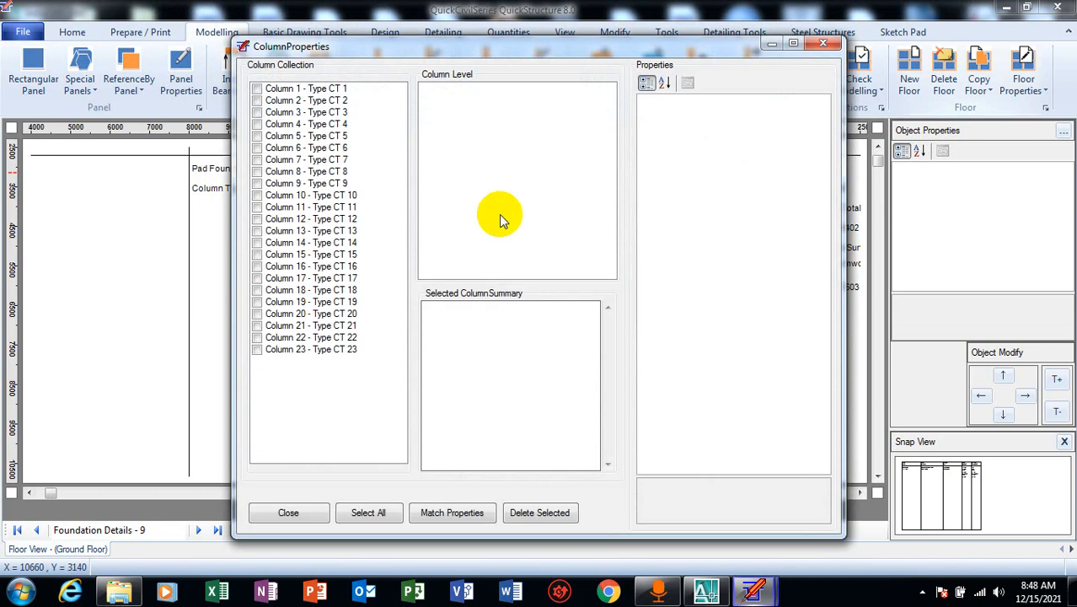
left_click(260, 90)
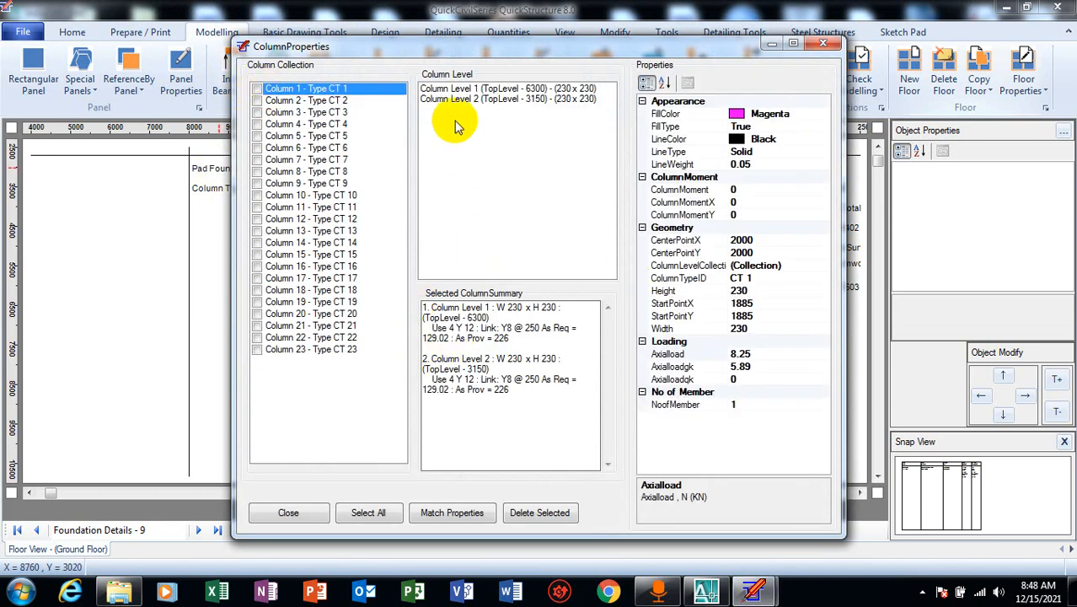
left_click(459, 88)
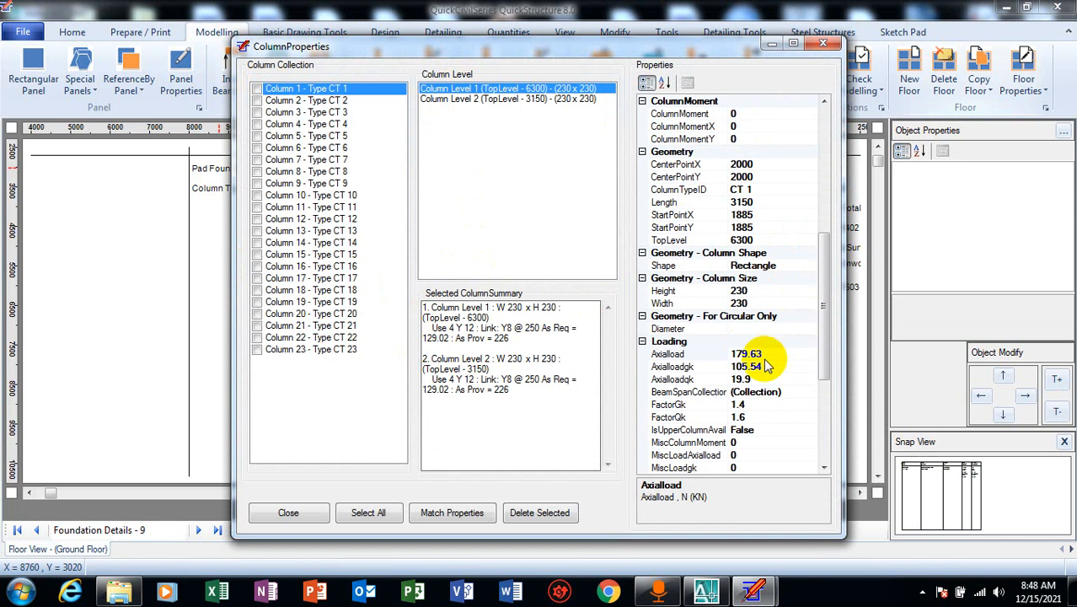
left_click_drag(828, 303, 800, 79)
left_click(823, 46)
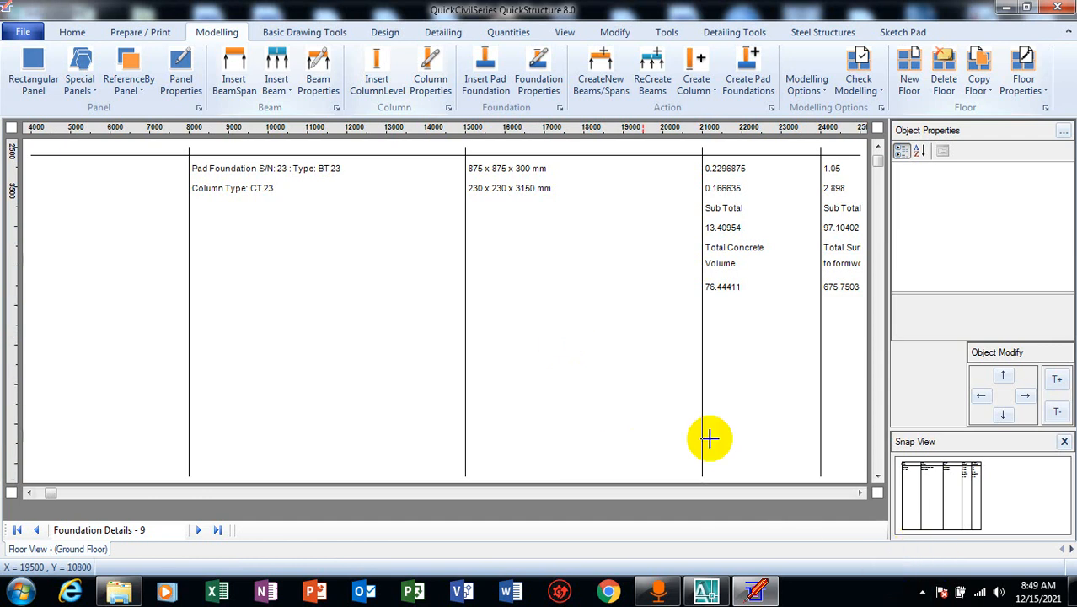
Step: Switch to AutoCAD and examine the beam and column concrete volume and formwork tables, and the overall sheet layout in tutorial one.dxf
left_click(716, 594)
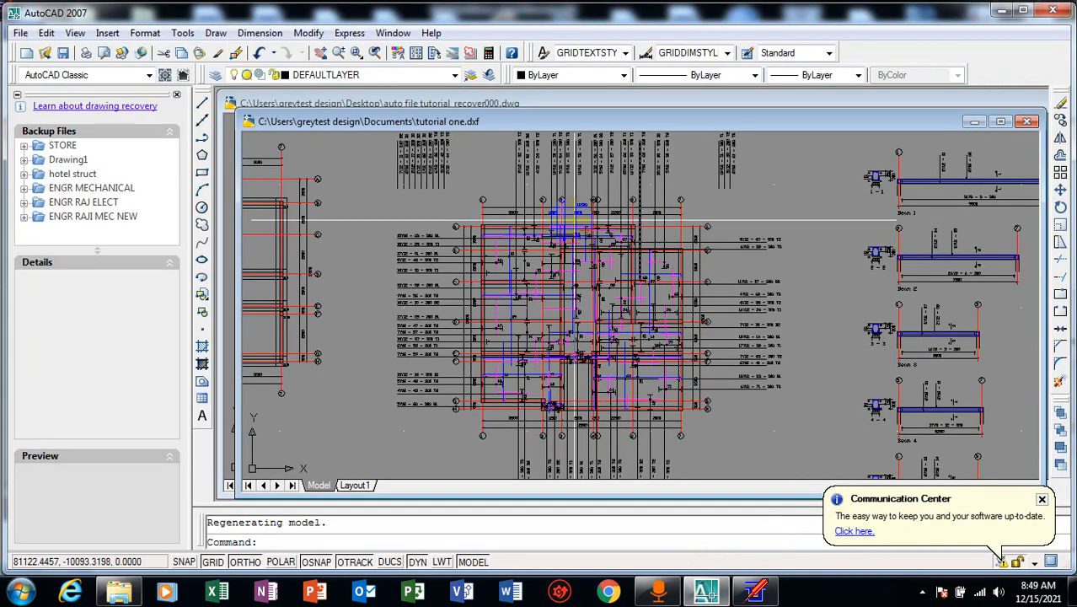
scroll(480, 301, "down", 8)
scroll(614, 211, "up", 6)
scroll(507, 277, "up", 8)
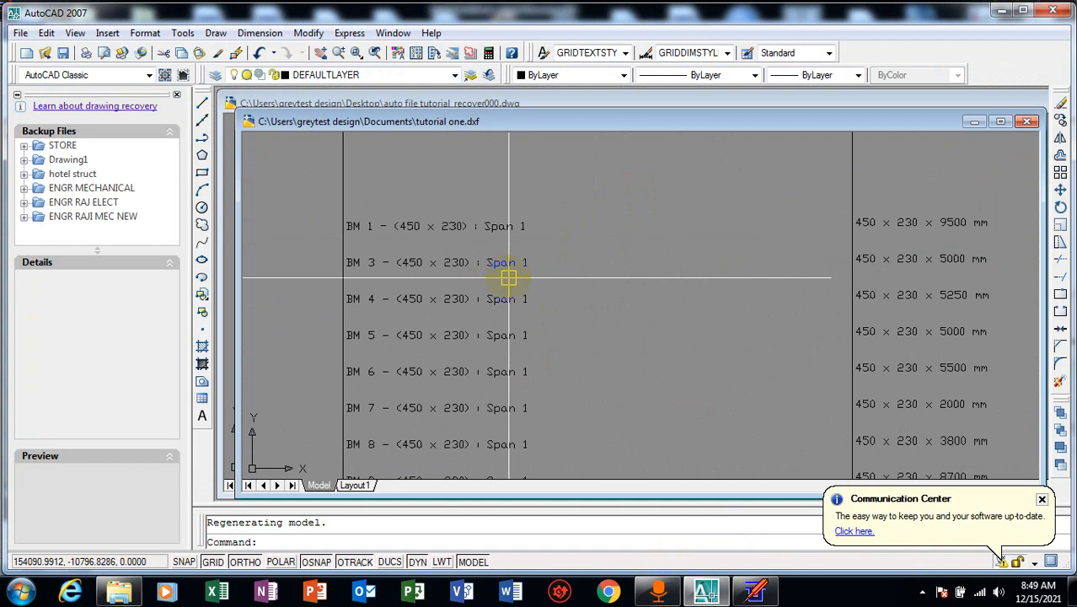
scroll(481, 309, "down", 10)
scroll(666, 296, "up", 8)
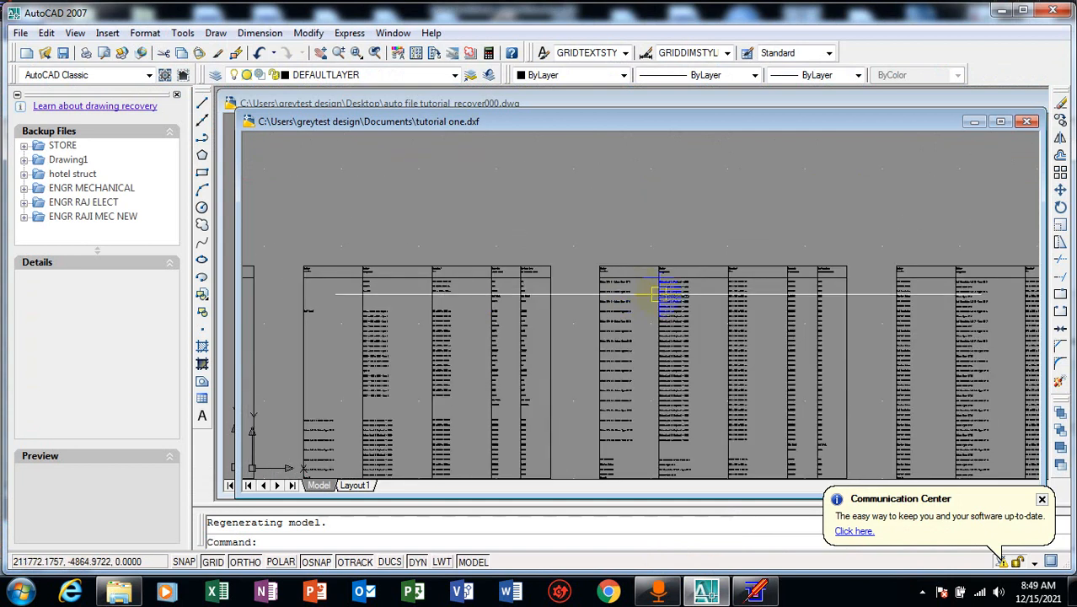
scroll(559, 254, "down", 3)
scroll(481, 257, "up", 5)
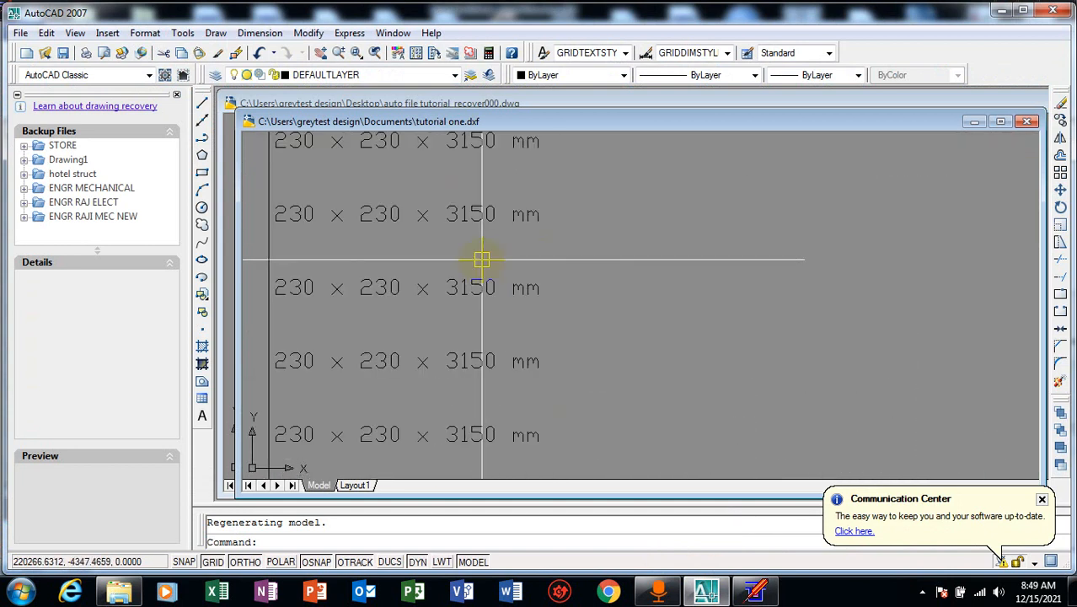
scroll(464, 312, "down", 8)
scroll(450, 284, "up", 4)
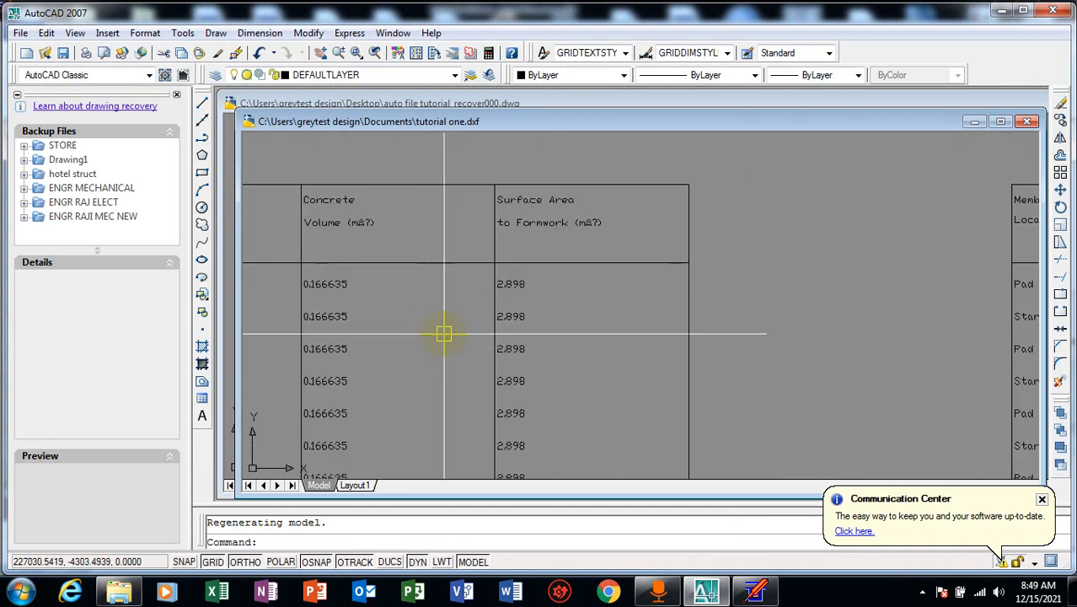
scroll(298, 168, "down", 6)
scroll(562, 253, "down", 6)
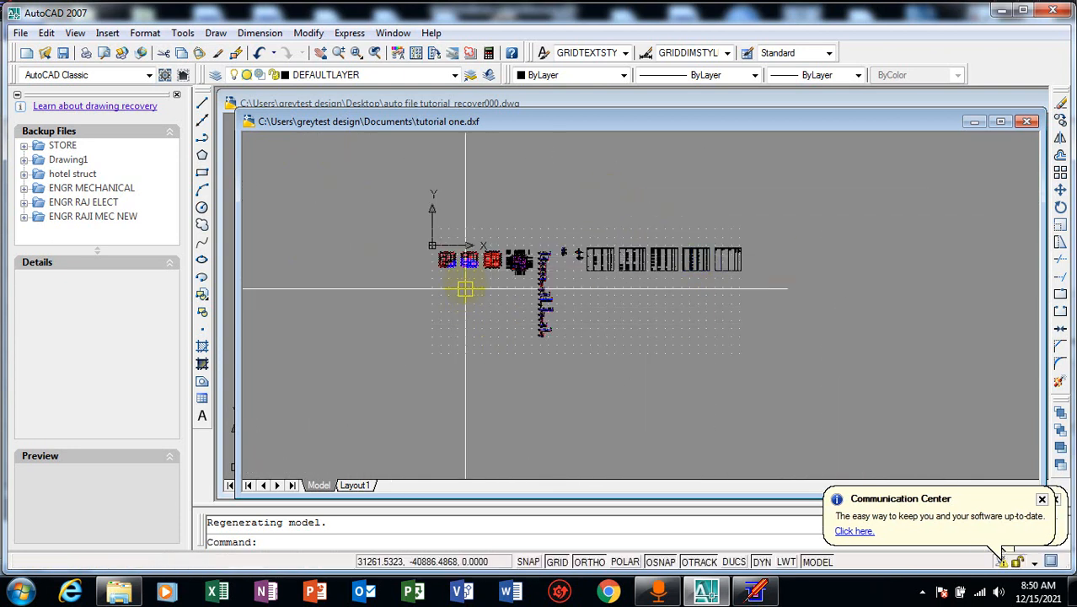
scroll(461, 260, "up", 3)
scroll(556, 255, "down", 3)
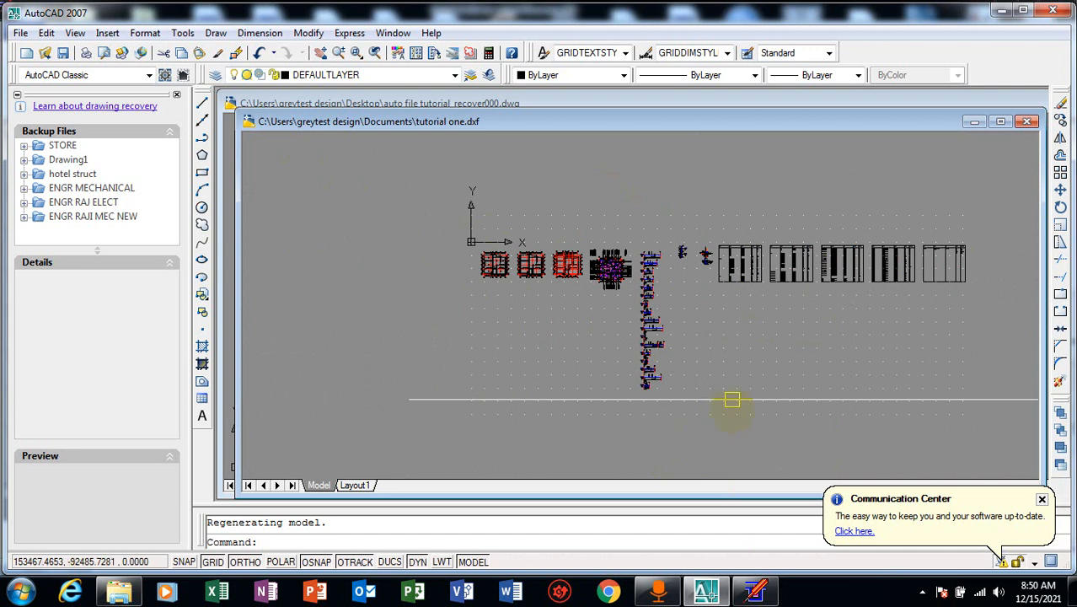
Step: Switch to QuickStructure and review the export options for AutoCAD DXF drawings and for saving the calculation sheet as a text file
left_click(754, 590)
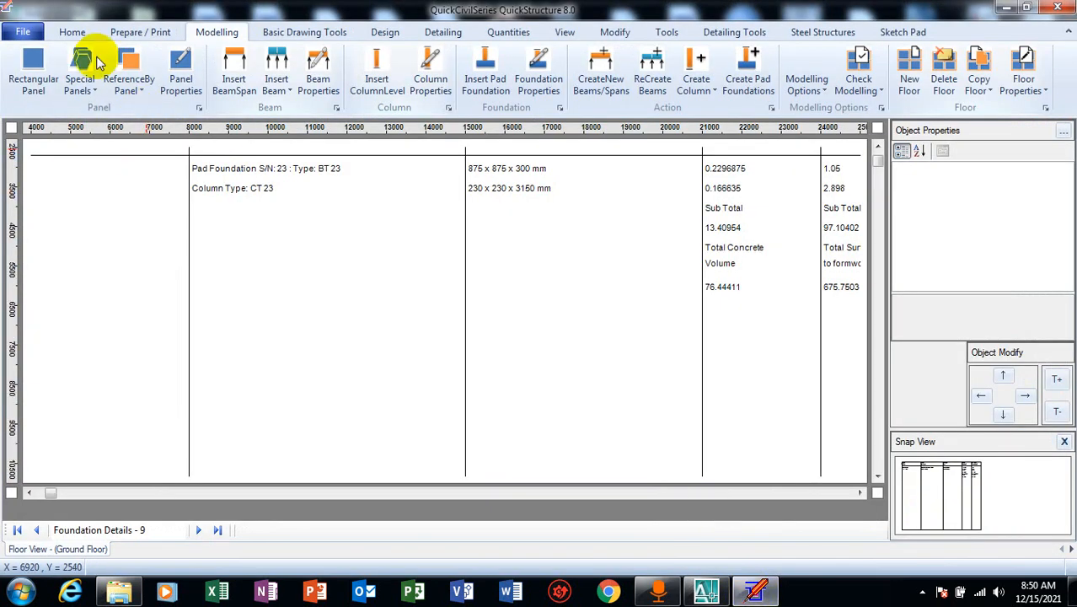
left_click(21, 36)
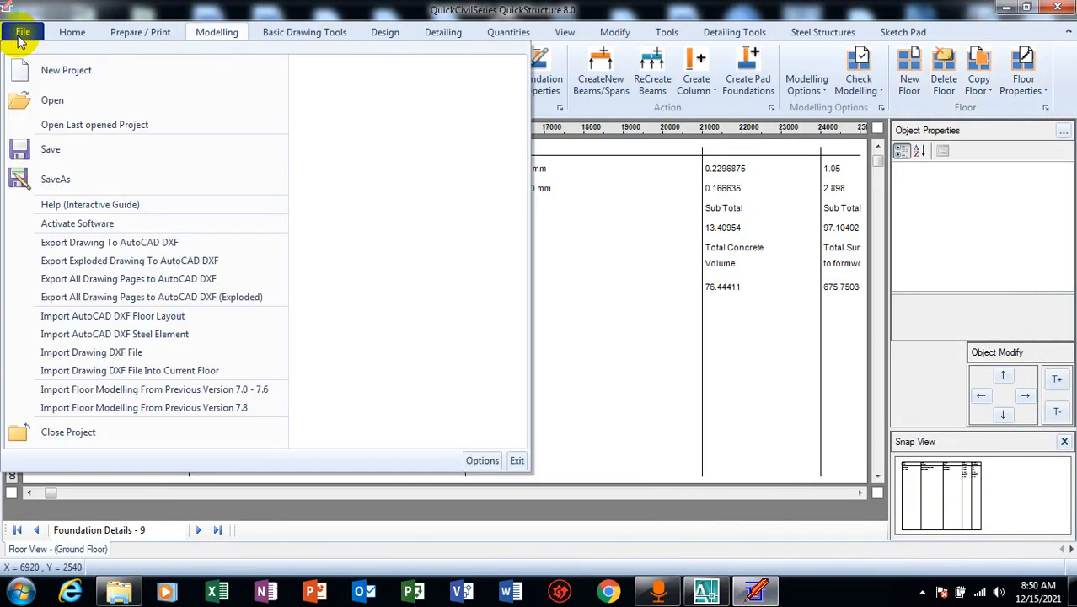
left_click(23, 37)
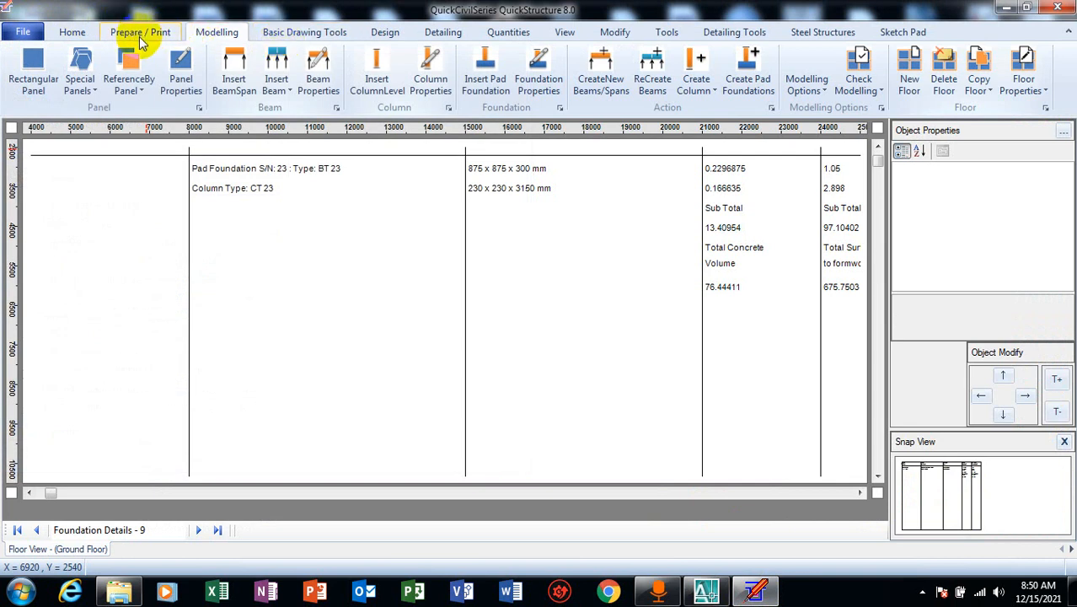
left_click(160, 34)
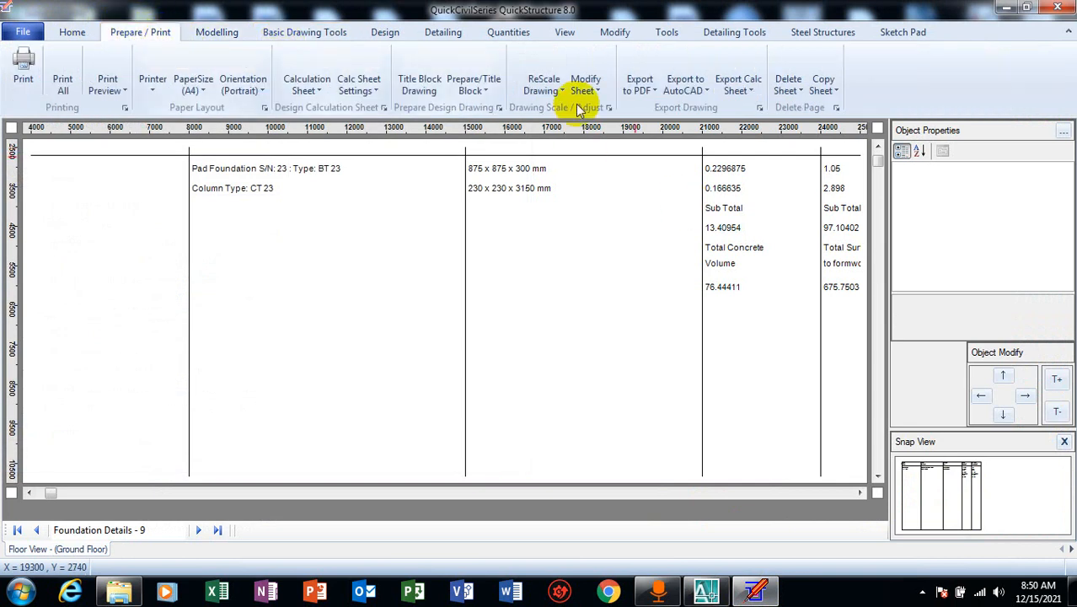
left_click(700, 94)
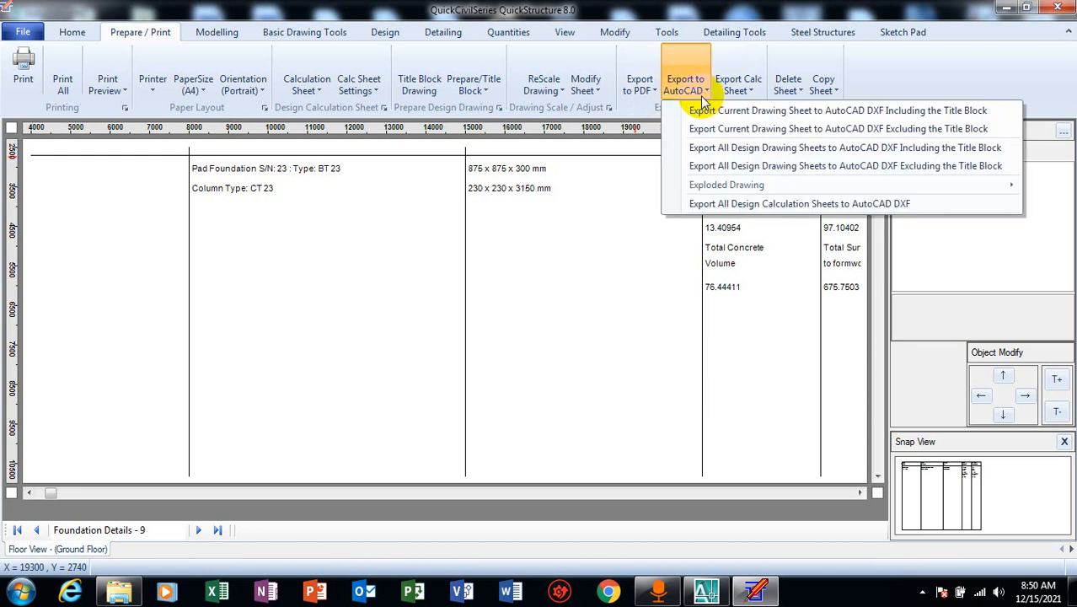
left_click(687, 93)
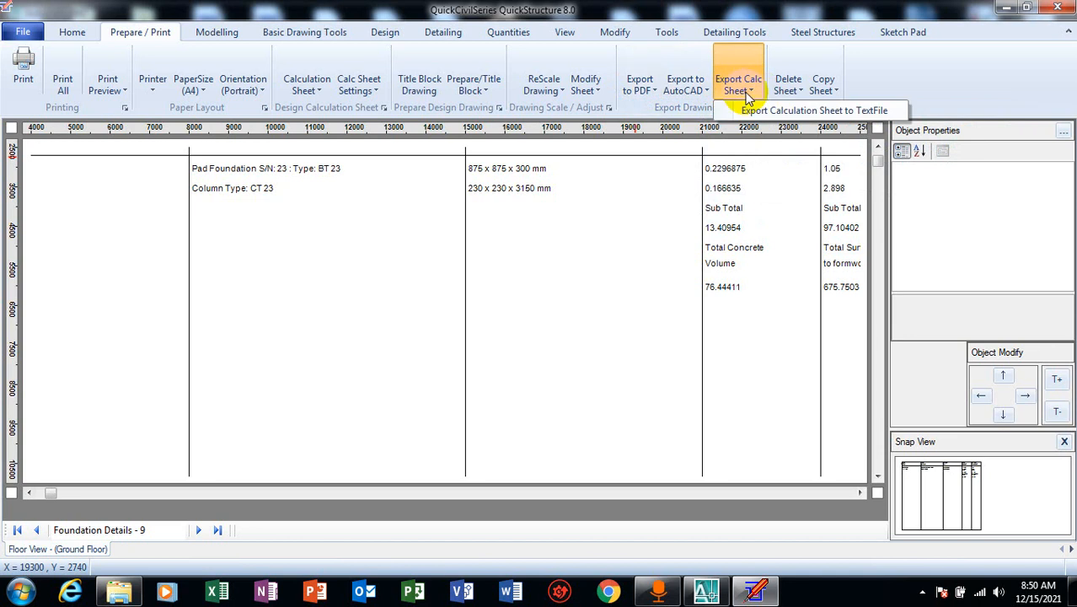
left_click(814, 112)
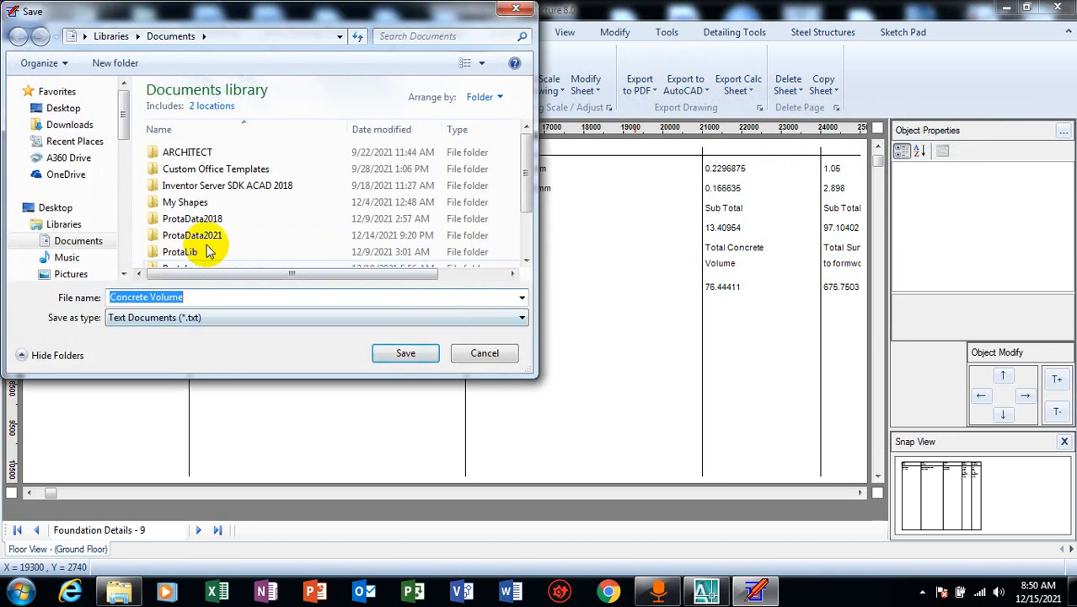
left_click(516, 8)
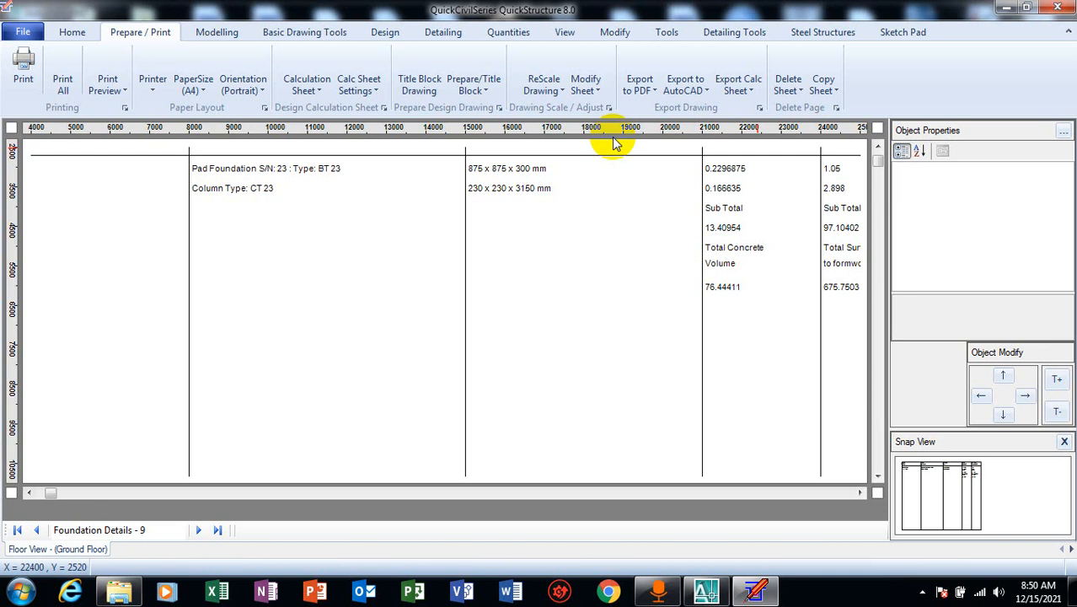
left_click(924, 591)
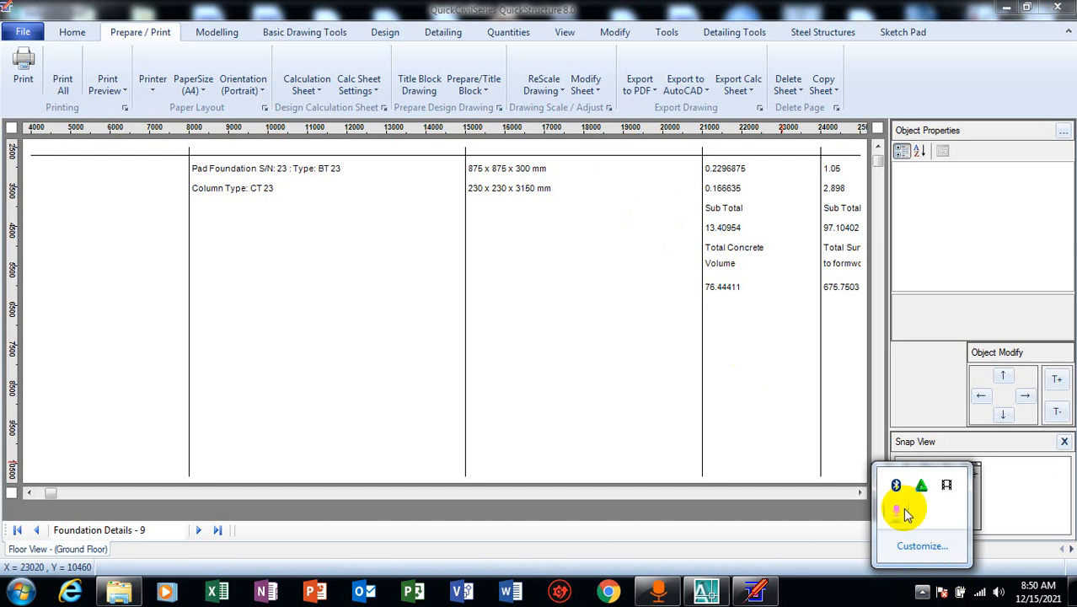